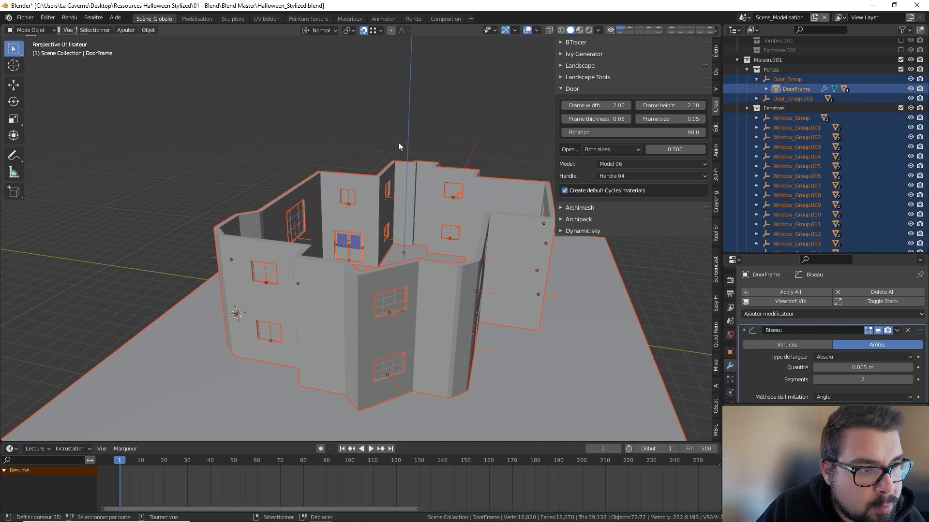
Select the house's wall structure and snap the 3D cursor to the selection.
middle_drag(441, 182, 371, 161)
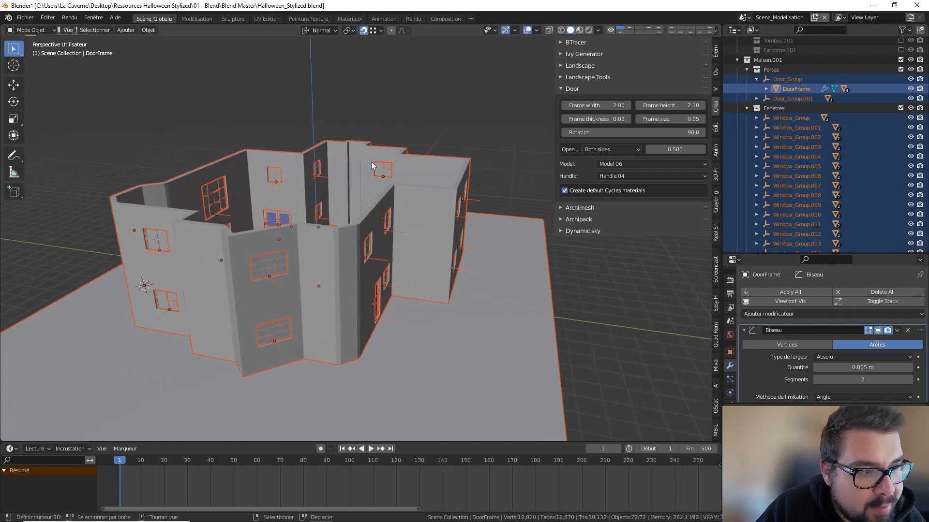
click(395, 187)
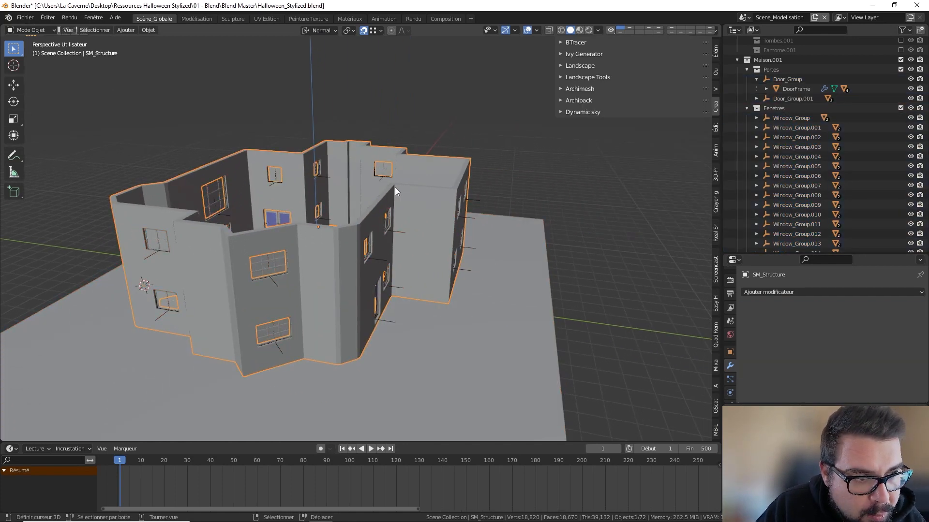
middle_drag(395, 187, 346, 190)
key(Tab)
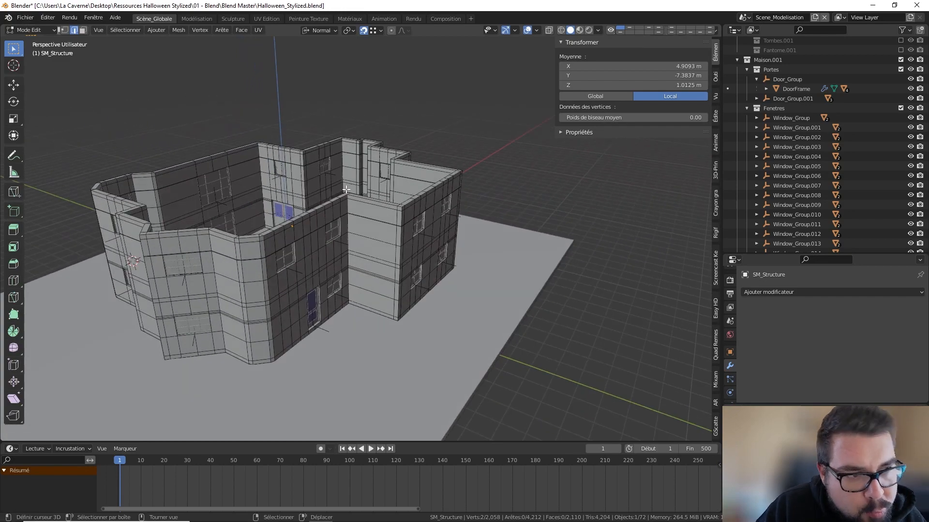
key(Tab)
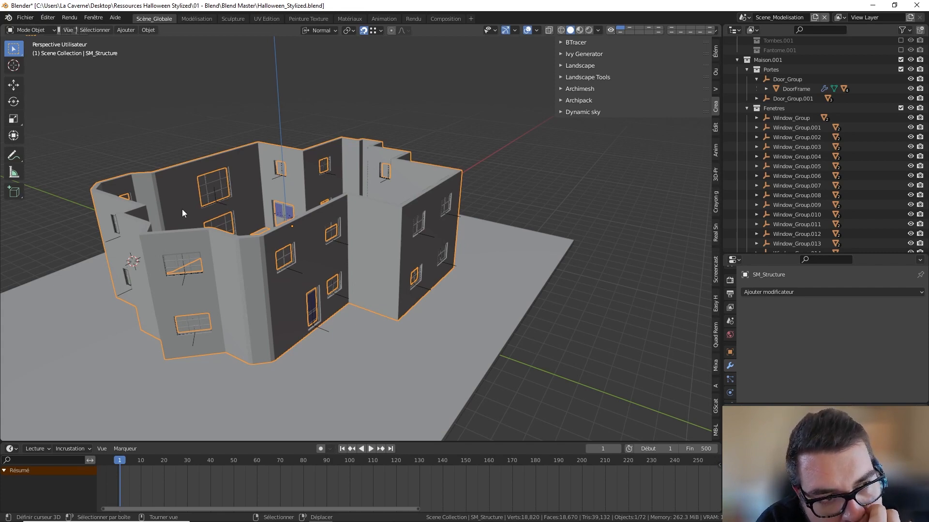
middle_drag(182, 209, 330, 180)
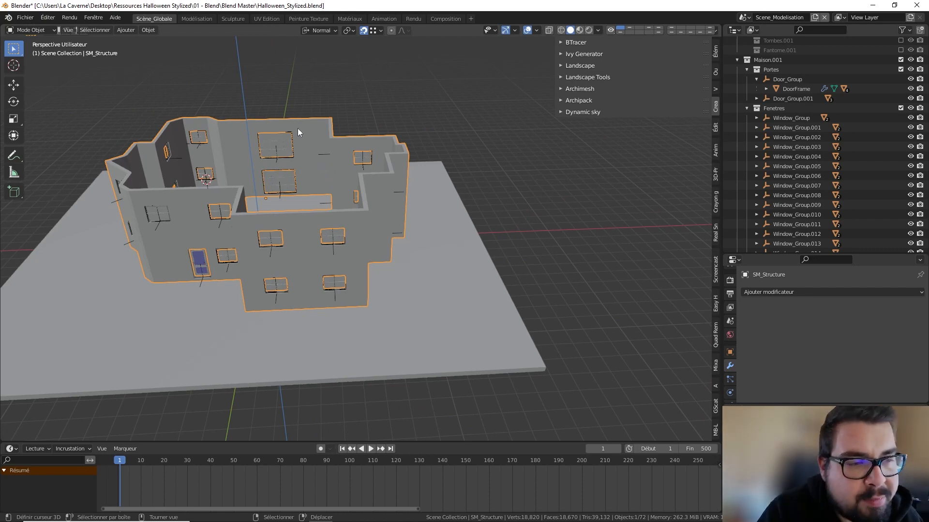
key(shift+s)
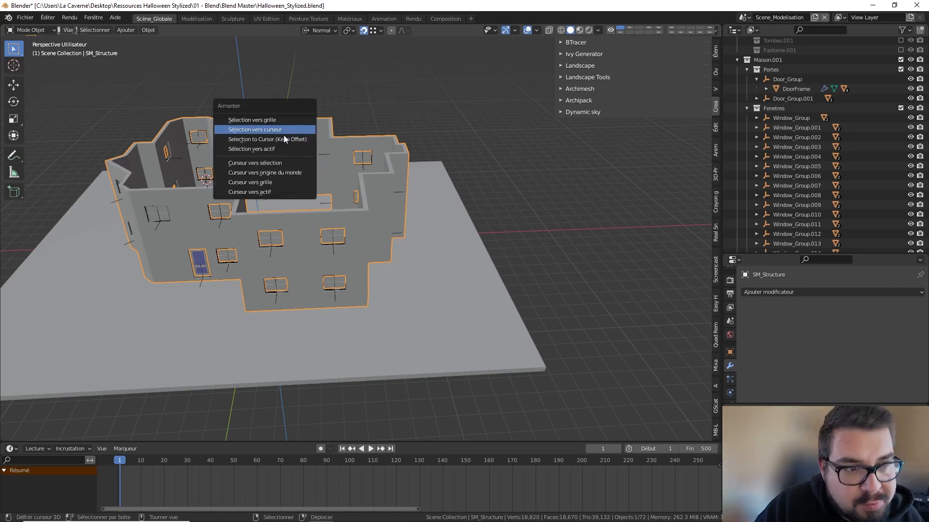
click(271, 163)
Add a mesh plane at the 3D cursor and raise it 3.0125 m along Z to the upper part of the walls.
key(shift+a)
mouse_move(292, 158)
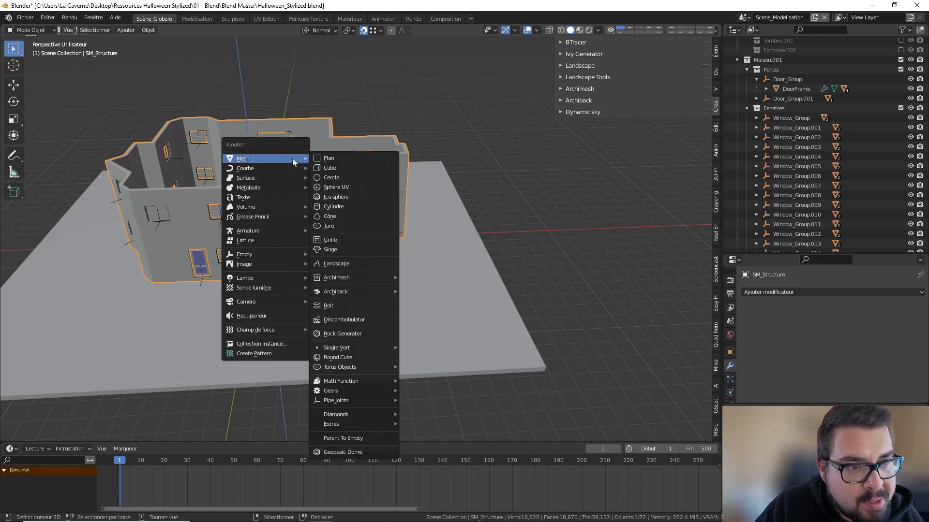
click(341, 161)
key(g)
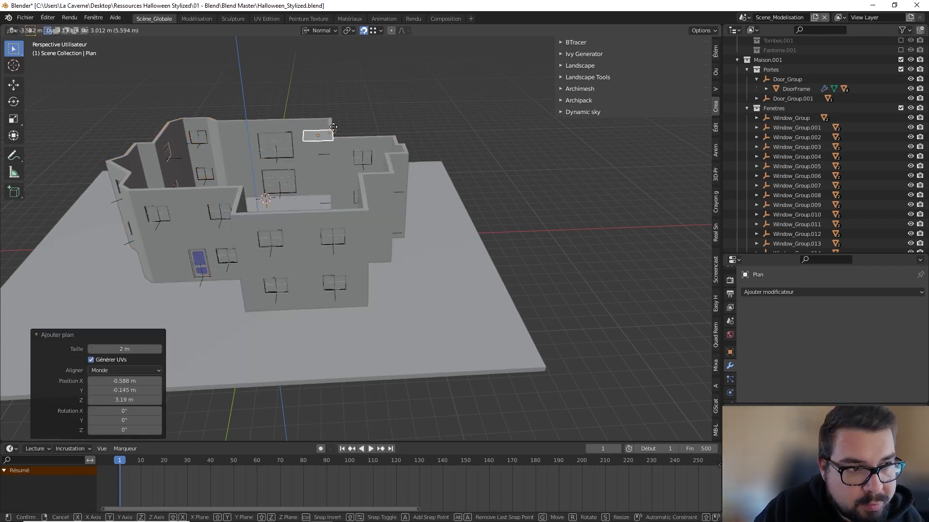
key(z)
key(z)
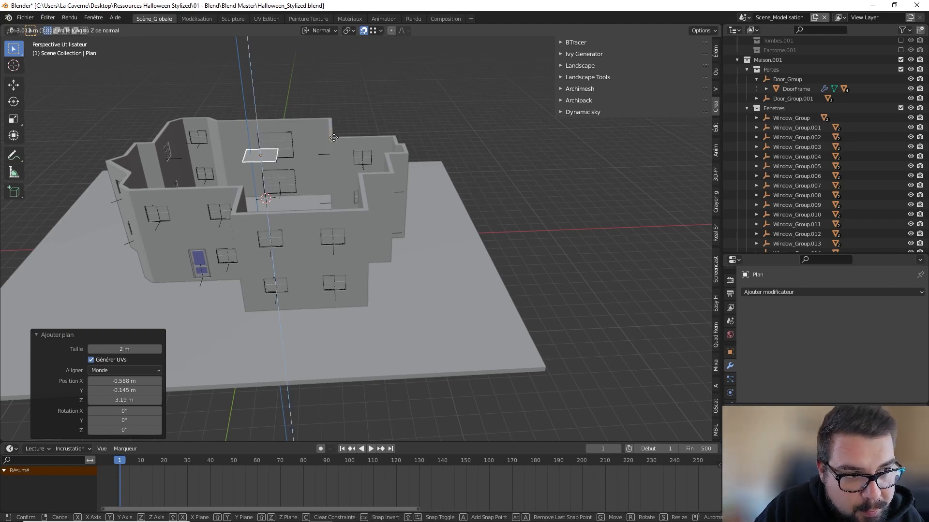
click(329, 138)
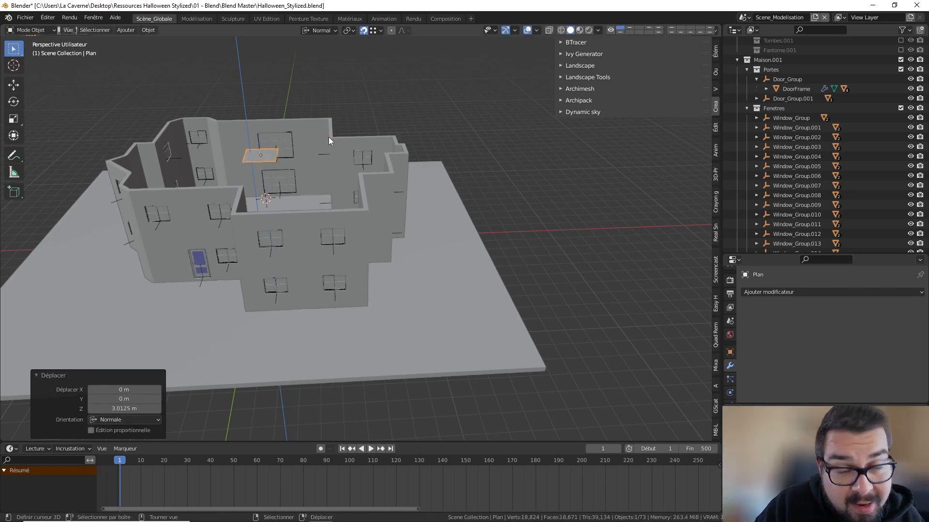
Scale the plane over the whole house, by 11.431 along X and 9.55 along Y.
mouse_move(330, 144)
middle_down()
mouse_move(338, 121)
mouse_move(337, 155)
middle_up()
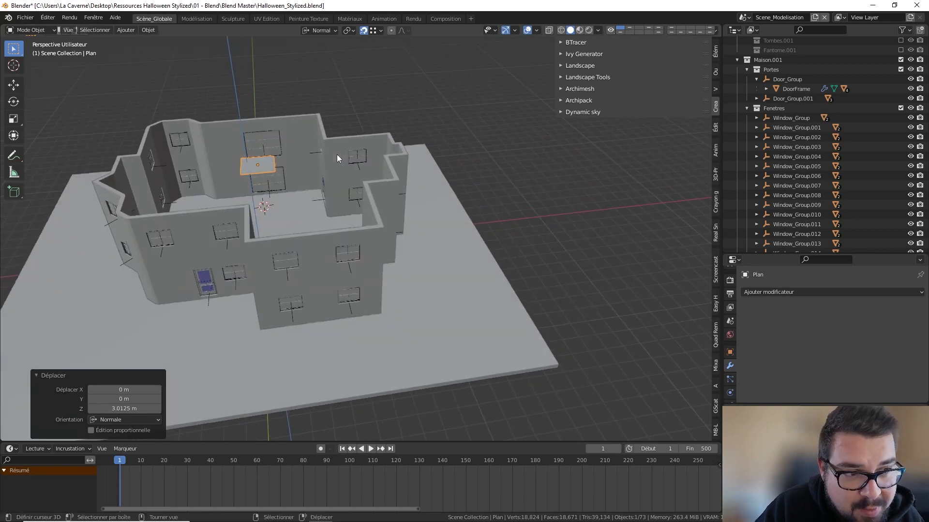
key(s)
key(x)
key(x)
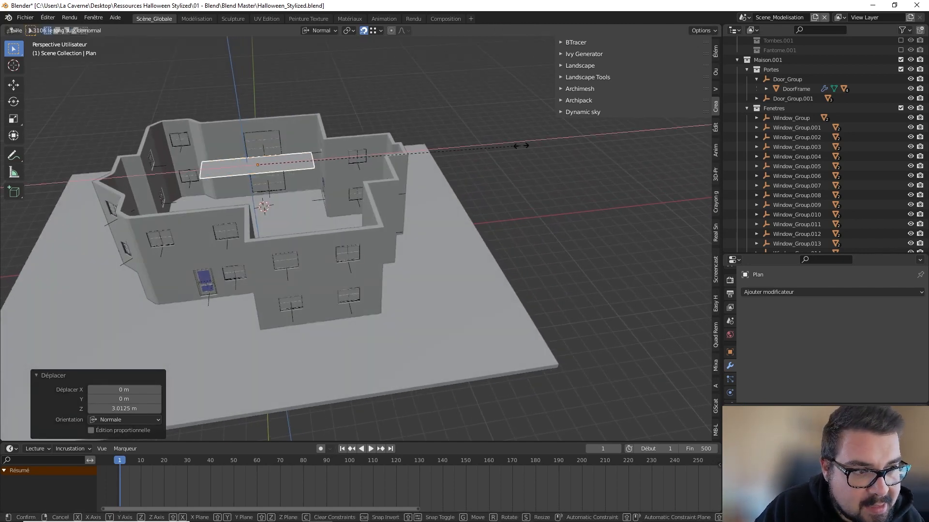
click(448, 184)
middle_drag(317, 179, 368, 176)
key(s)
key(y)
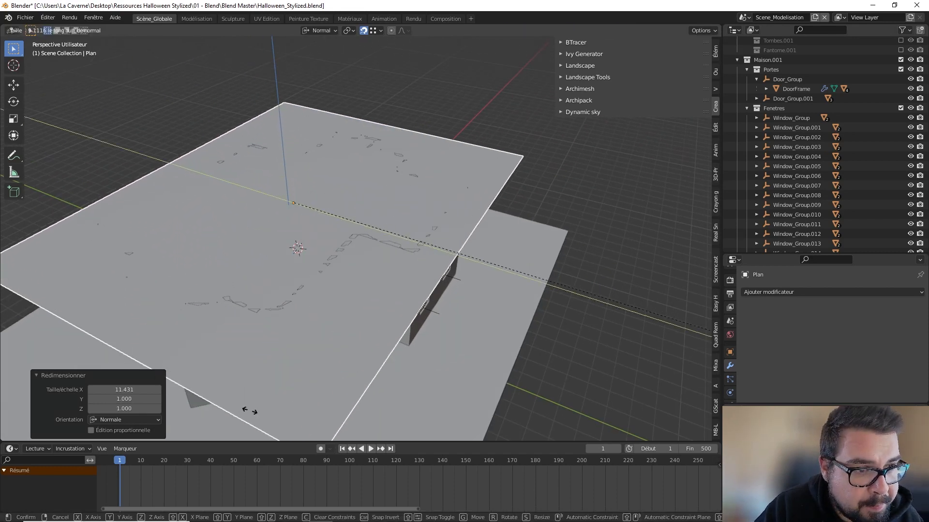
click(316, 407)
Refine the roof plane's overhang by scaling it 0.873 along Y, then 0.838 and 1.034 along X.
middle_drag(316, 408, 344, 332)
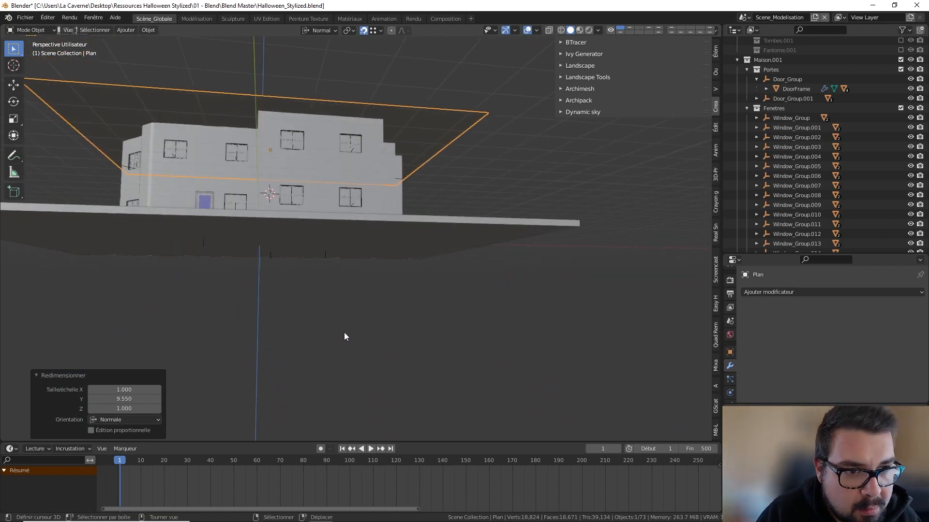
key(s)
key(y)
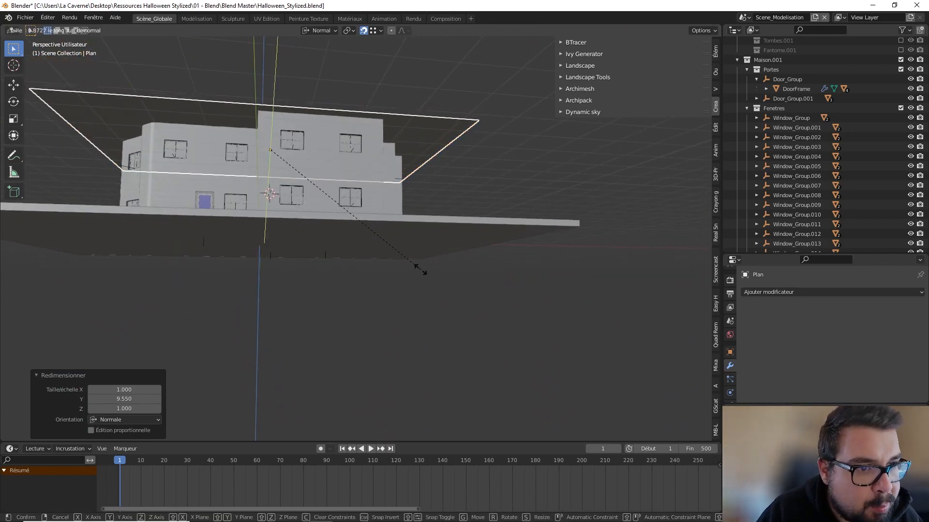
click(420, 270)
middle_drag(420, 270, 321, 271)
key(s)
key(x)
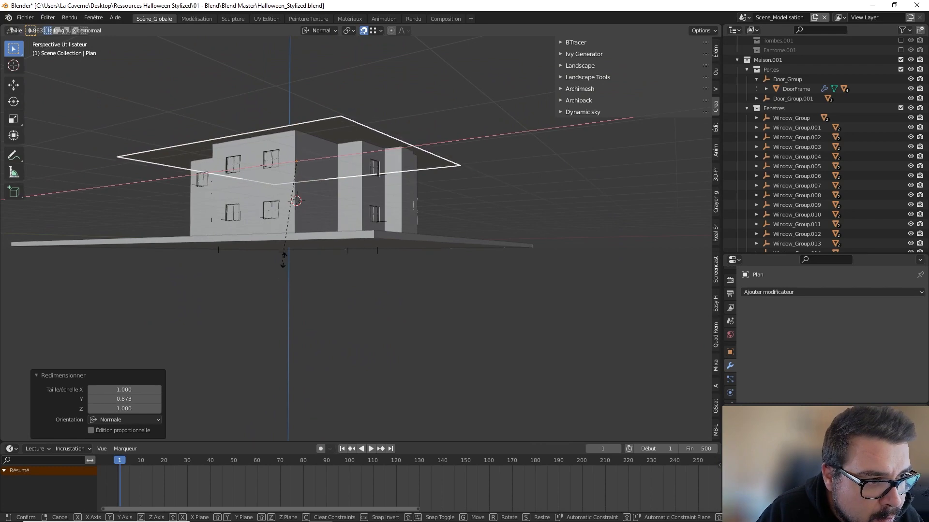
click(297, 264)
middle_drag(297, 264, 329, 257)
key(s)
key(x)
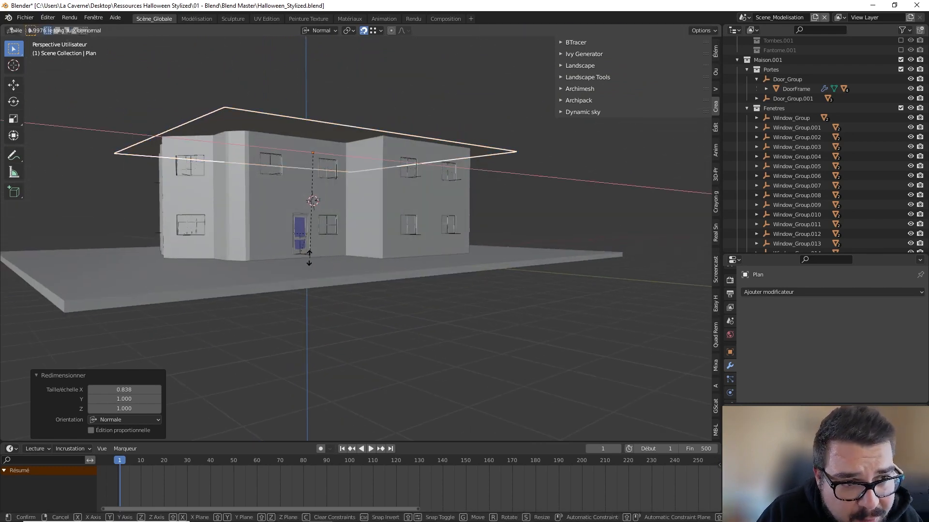
click(410, 280)
Extrude the roof plane 5 m upward along Z in Edit Mode.
middle_drag(264, 236, 286, 264)
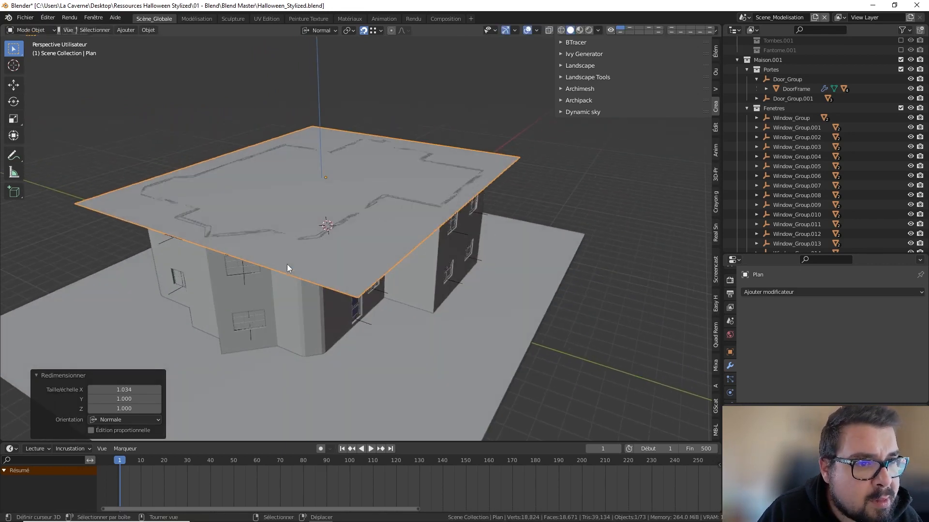
key(Tab)
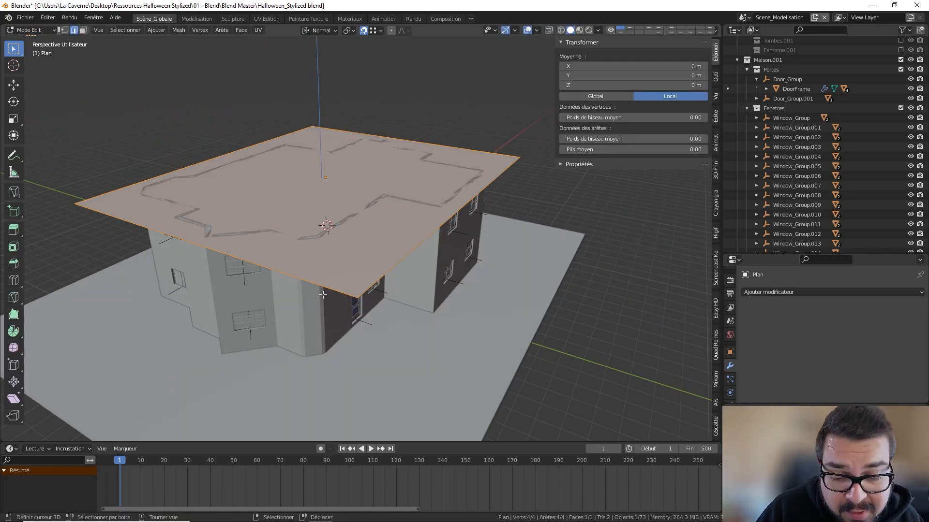
key(e)
key(z)
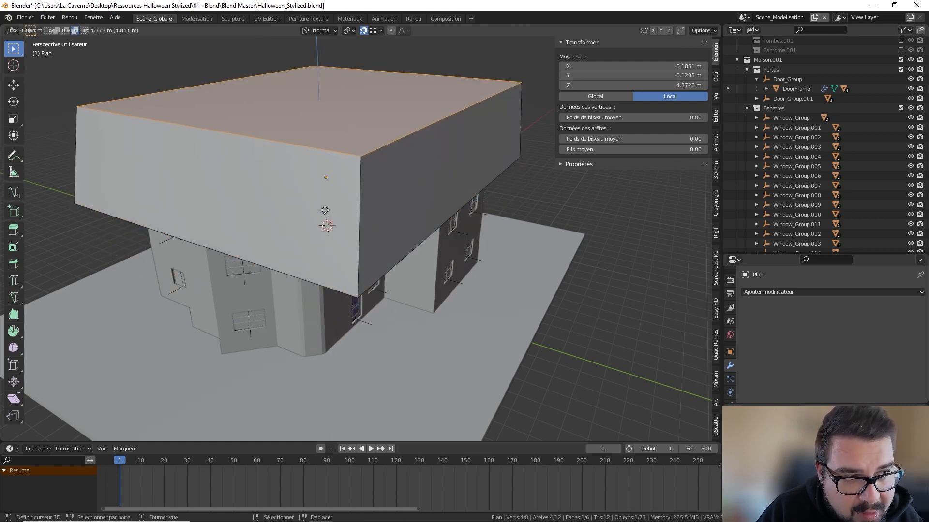
key(z)
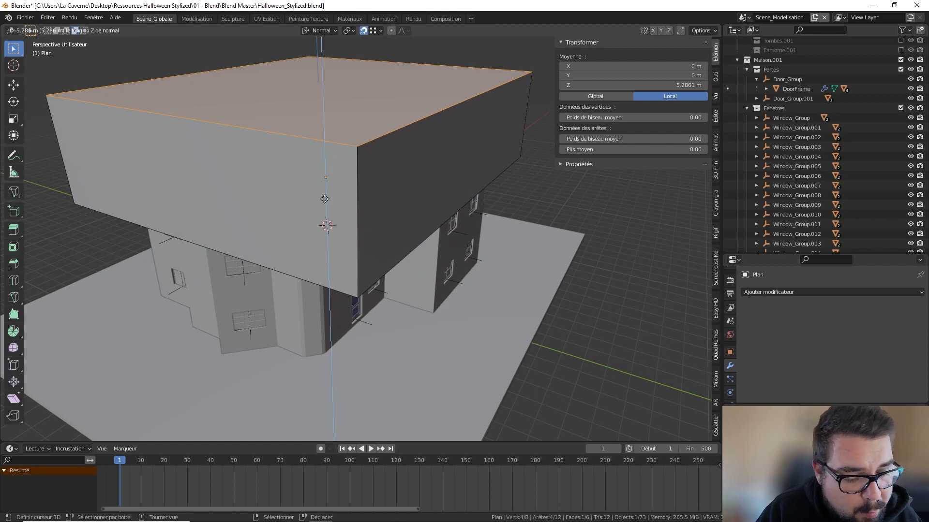
text(2)
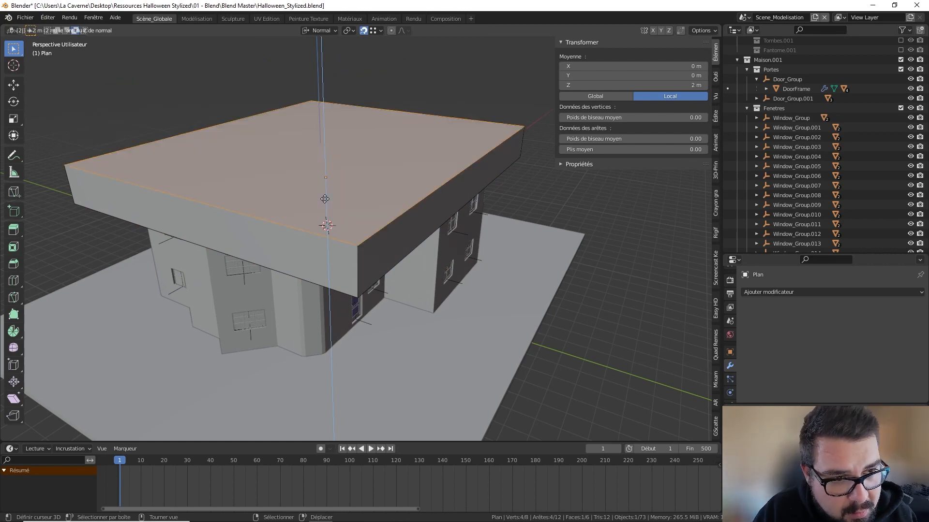
key(BackSpace)
text(5)
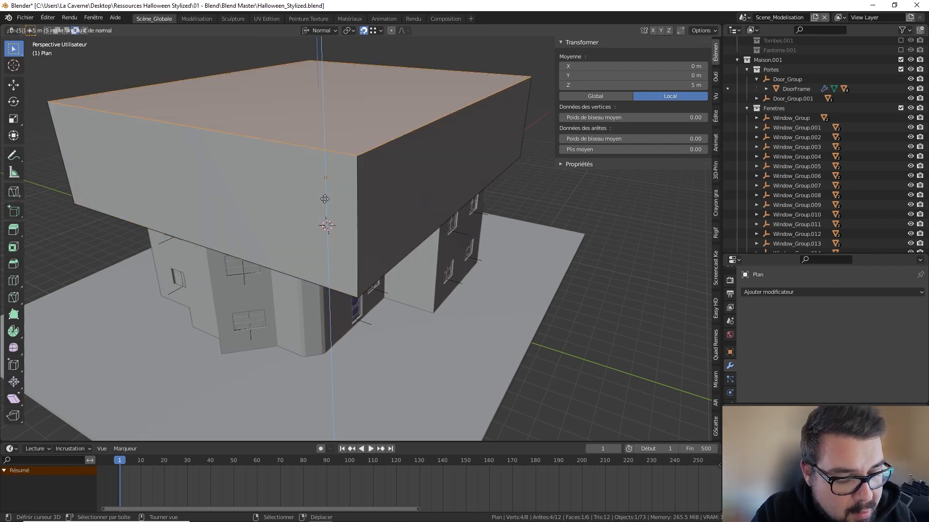
key(BackSpace)
text(5)
key(Return)
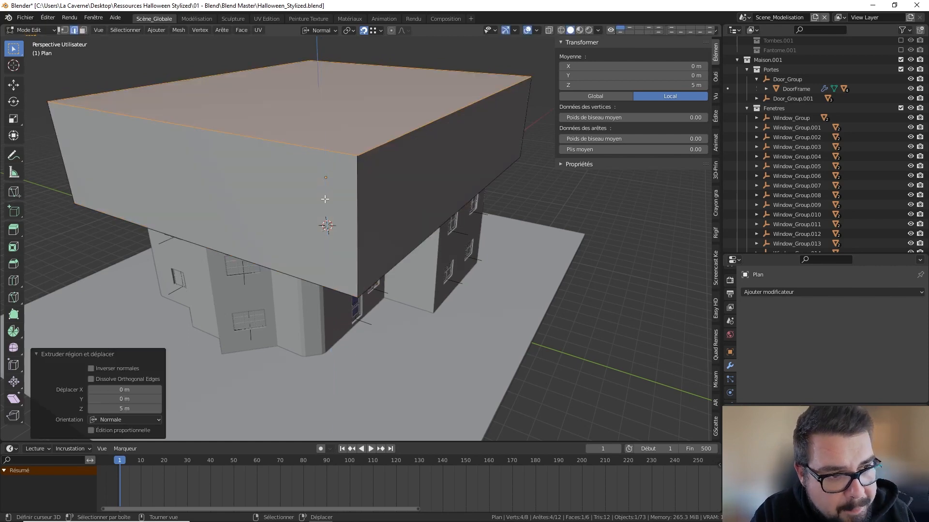
Scale the roof block's top face to 0.3 in X and Y, excluding Z, to slope the roof sides.
scroll(348, 204, down, 4)
middle_drag(354, 209, 391, 213)
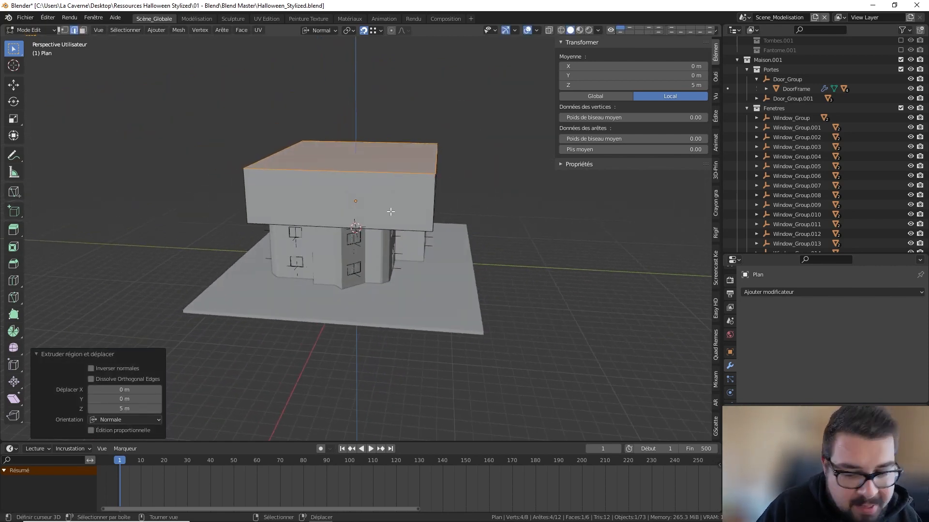
key(s)
key(shift+z)
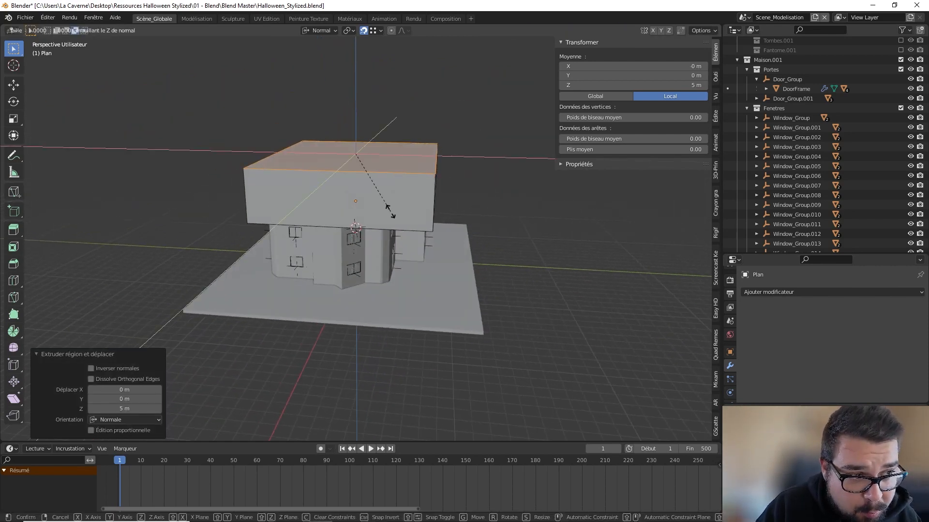
text(0)
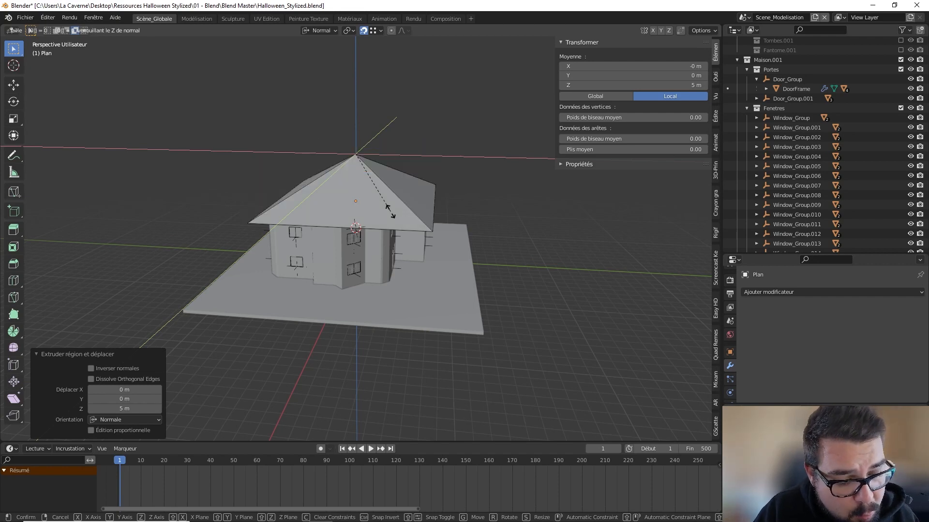
text(.3)
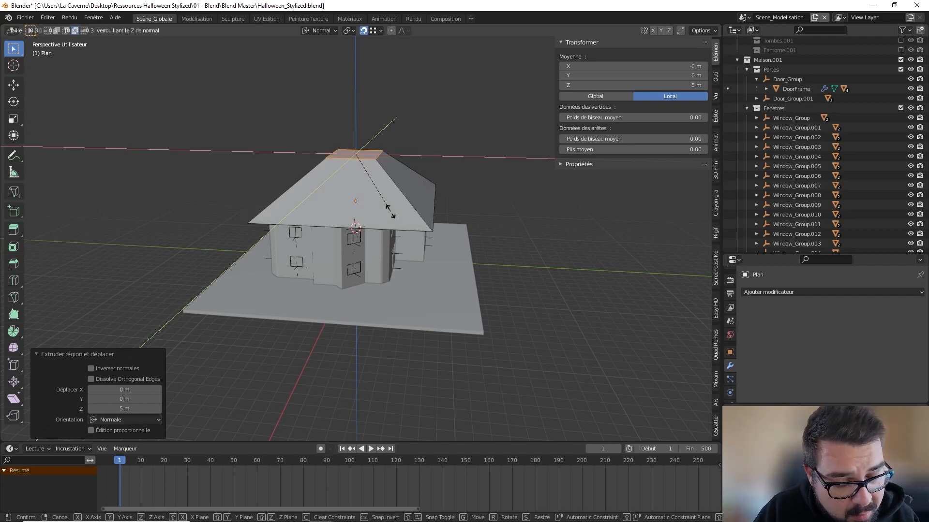
key(Return)
middle_drag(402, 209, 332, 193)
scroll(332, 196, up, 3)
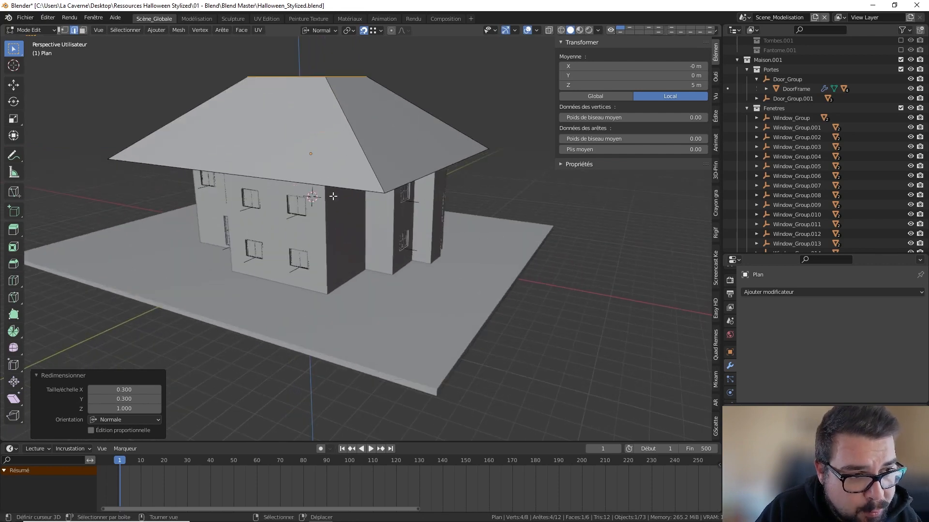
shift+middle_drag(339, 155, 357, 186)
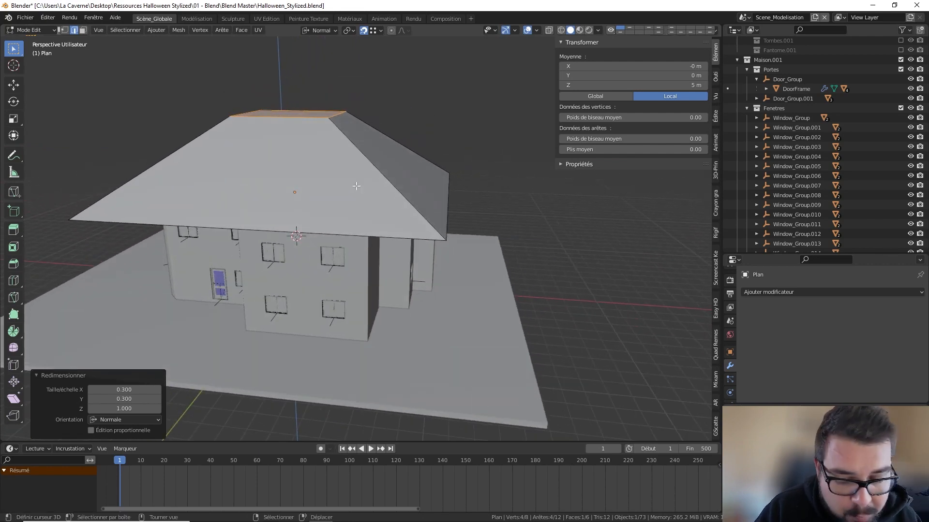
key(a)
click(378, 101)
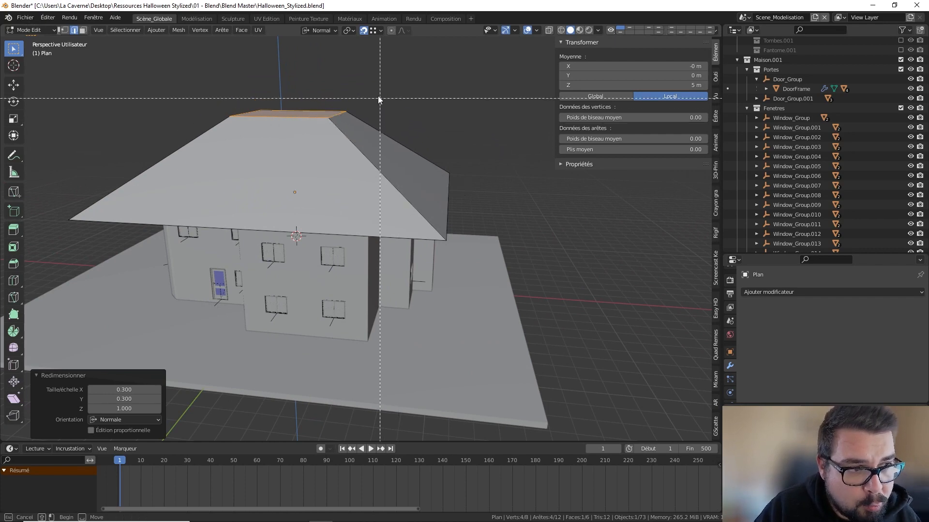
key(Escape)
Add a centred horizontal loop cut around the roof slopes and scale it to 0.75 in X and Y, excluding Z.
key(ctrl+r)
click(379, 151)
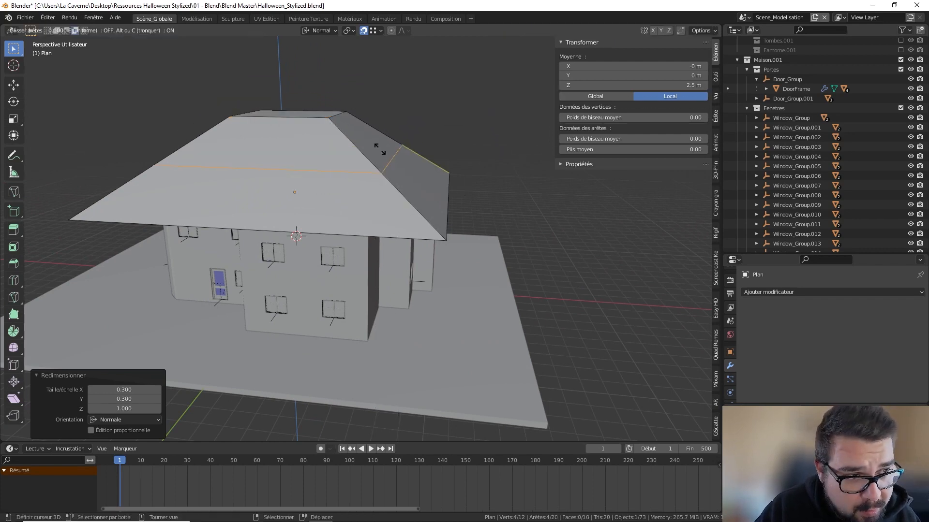
right_click(378, 149)
key(s)
key(shift+z)
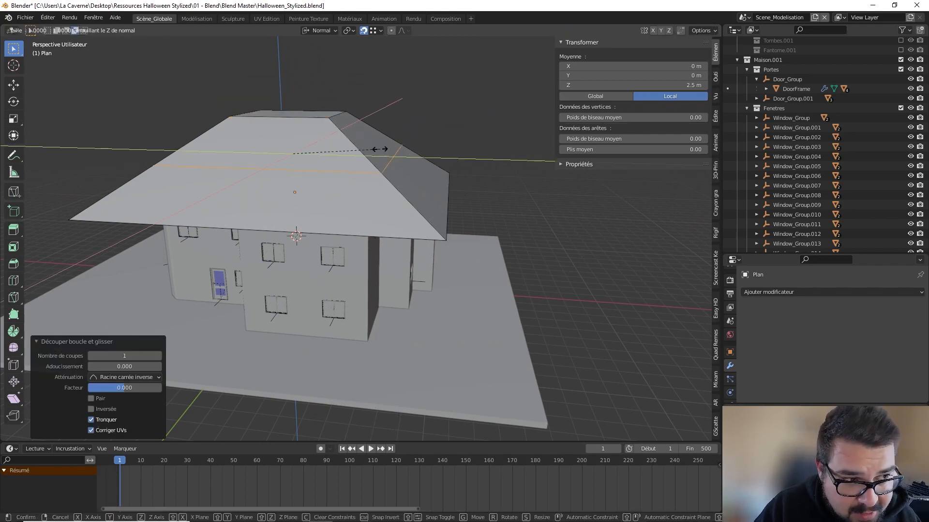
text(0.75)
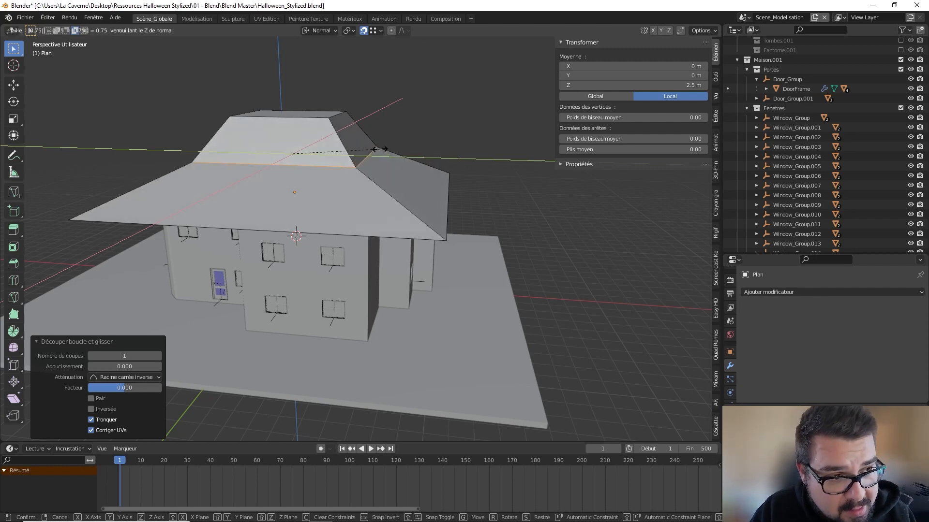
key(Return)
Bevel the roof's middle edge loop with 7 segments and a width of about 2.07 m to curve the slopes.
key(ctrl+b)
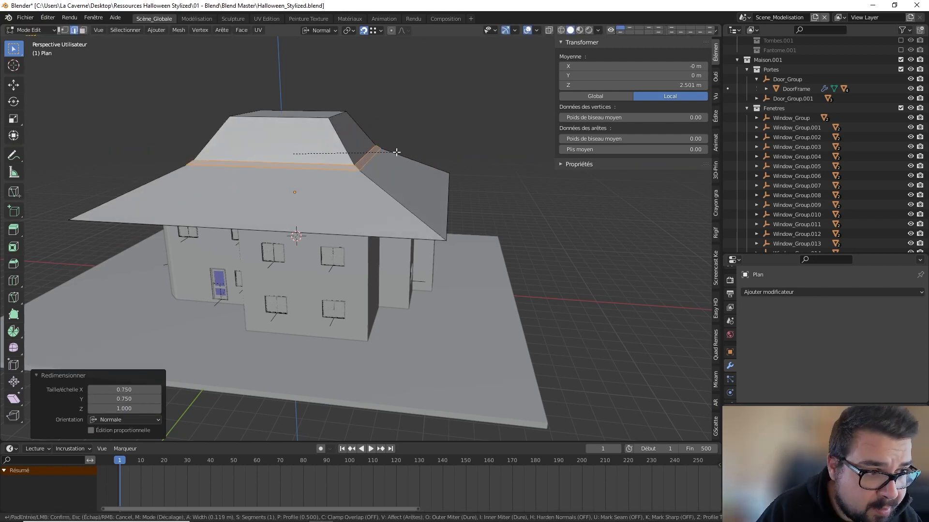
scroll(474, 183, up, 6)
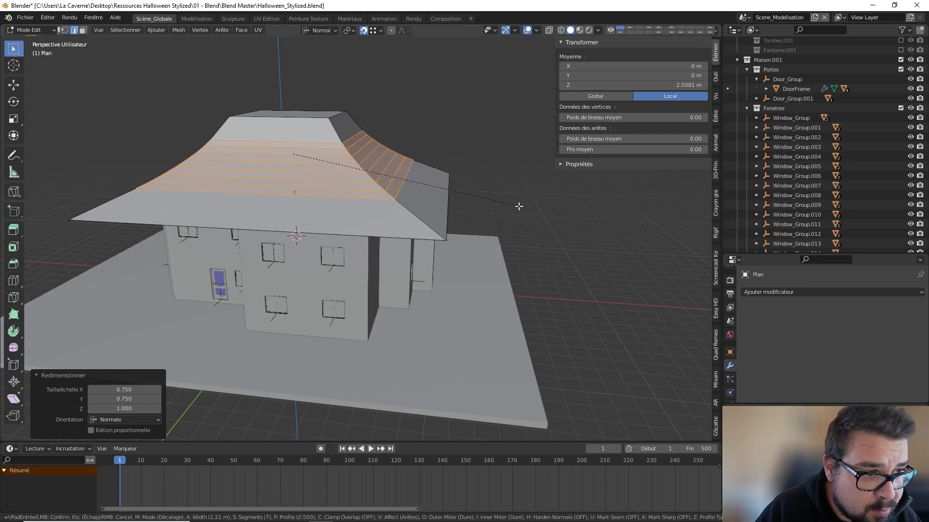
click(609, 255)
middle_drag(556, 236, 564, 216)
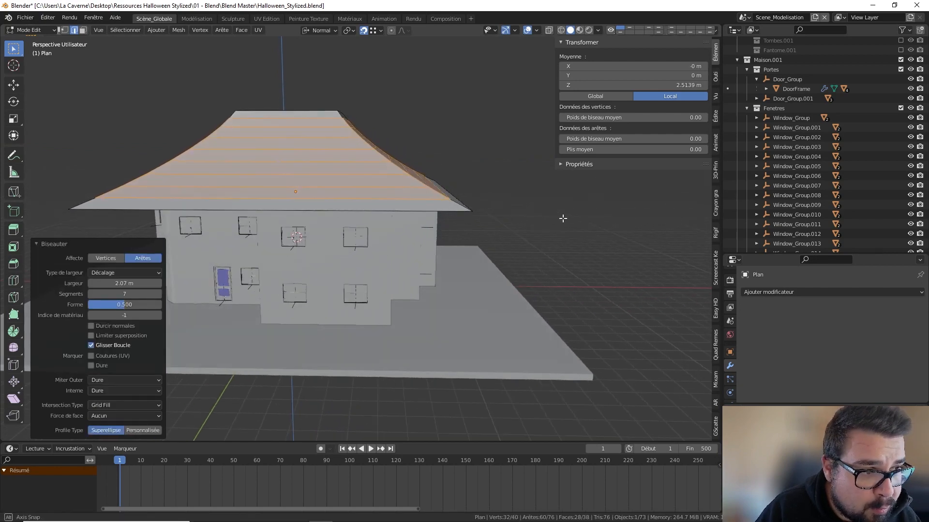
key(Tab)
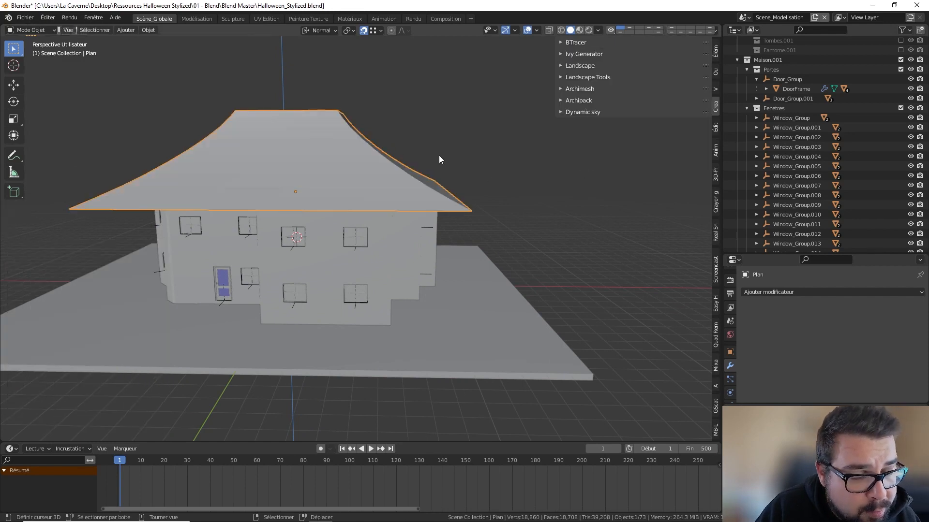
middle_drag(451, 155, 402, 147)
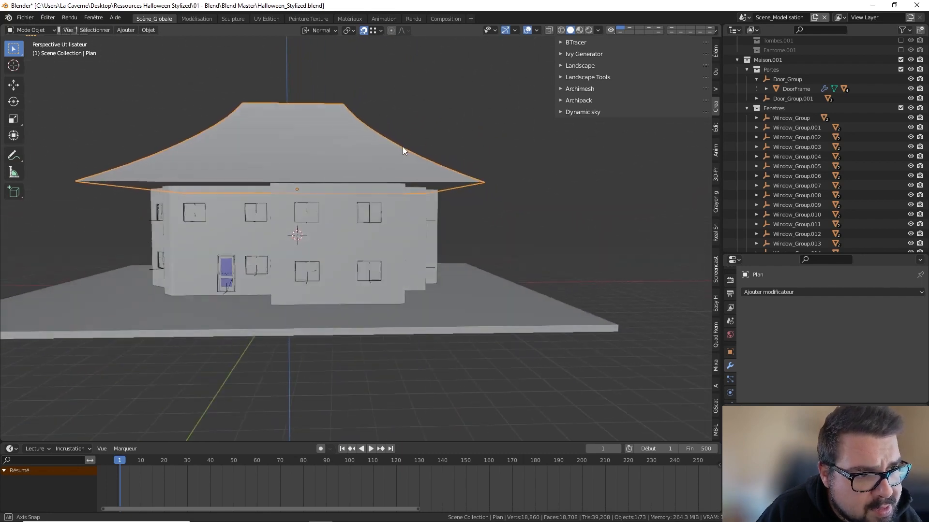
middle_drag(280, 118, 283, 172)
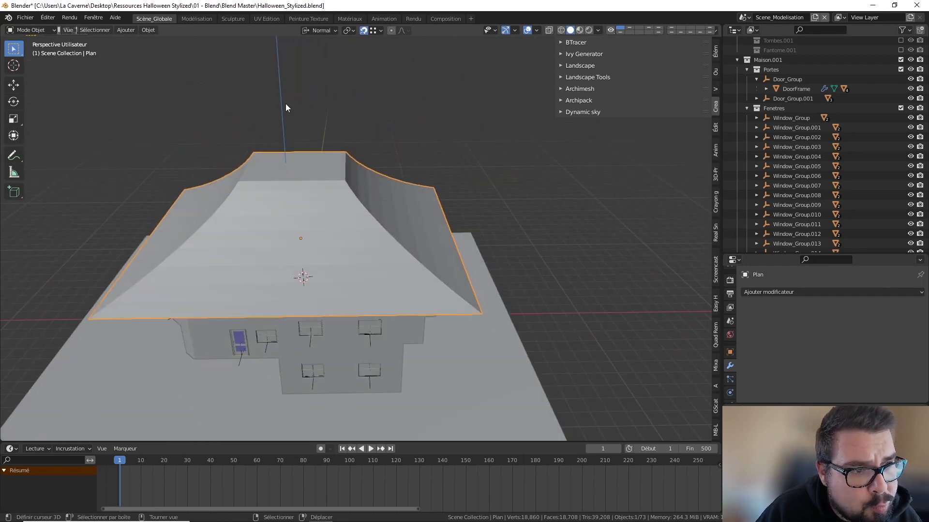
Inset the roof's flat top face by 0.02 m in Edit Mode.
key(Tab)
click(290, 168)
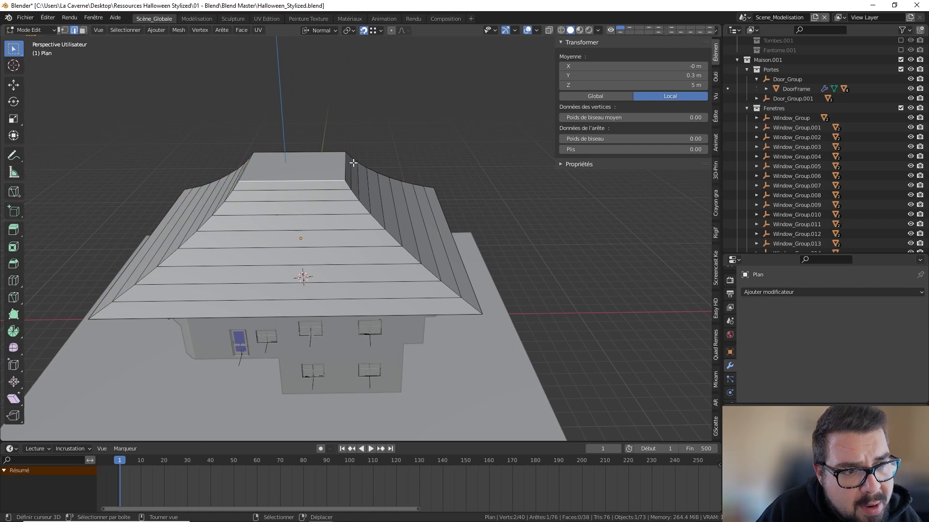
click(83, 30)
click(334, 158)
key(i)
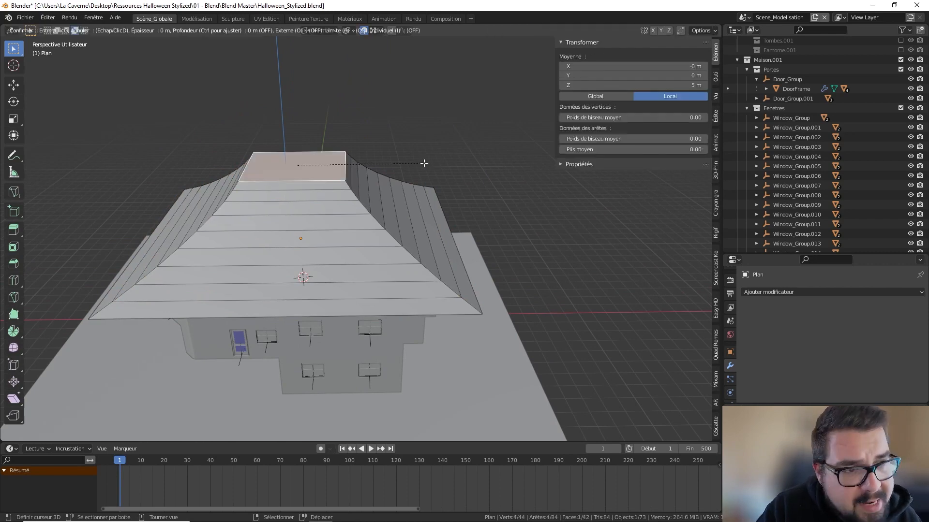
text(0.9)
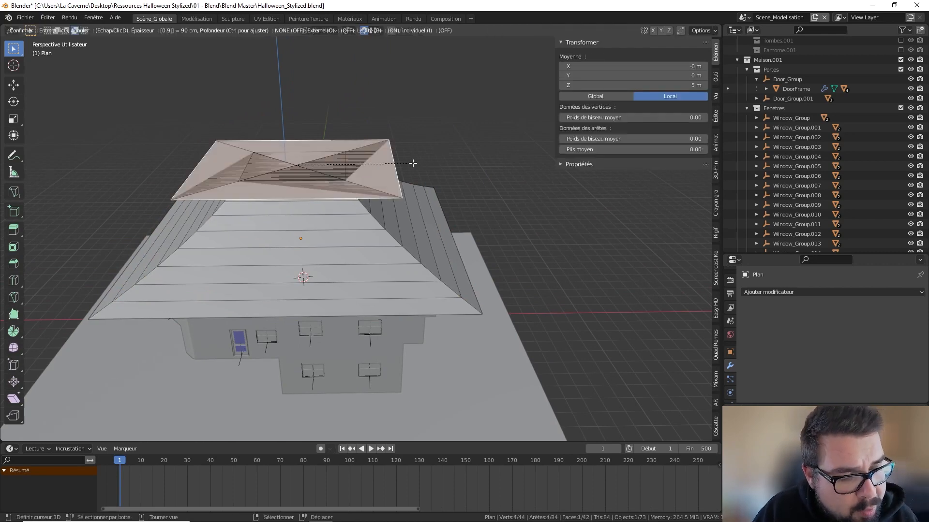
key(BackSpace)
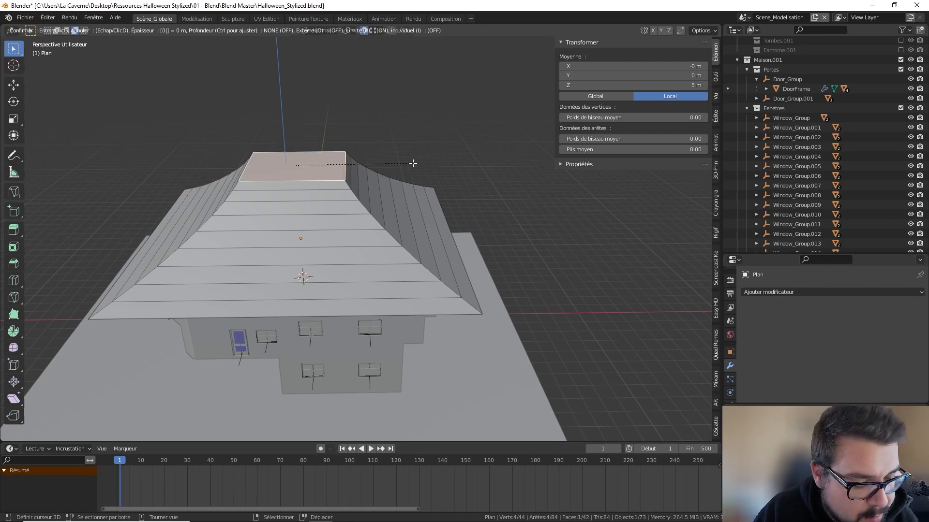
text(1)
key(BackSpace)
key(BackSpace)
key(BackSpace)
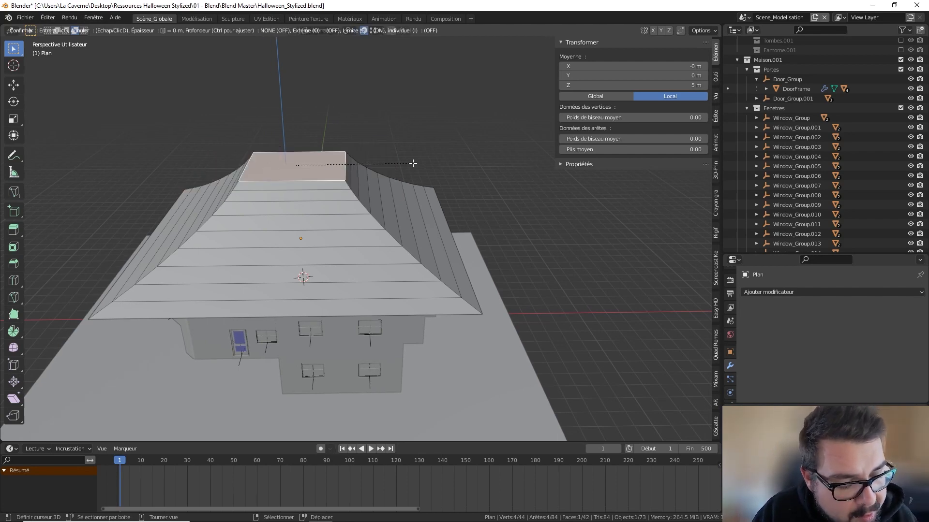
text(0.02)
key(Return)
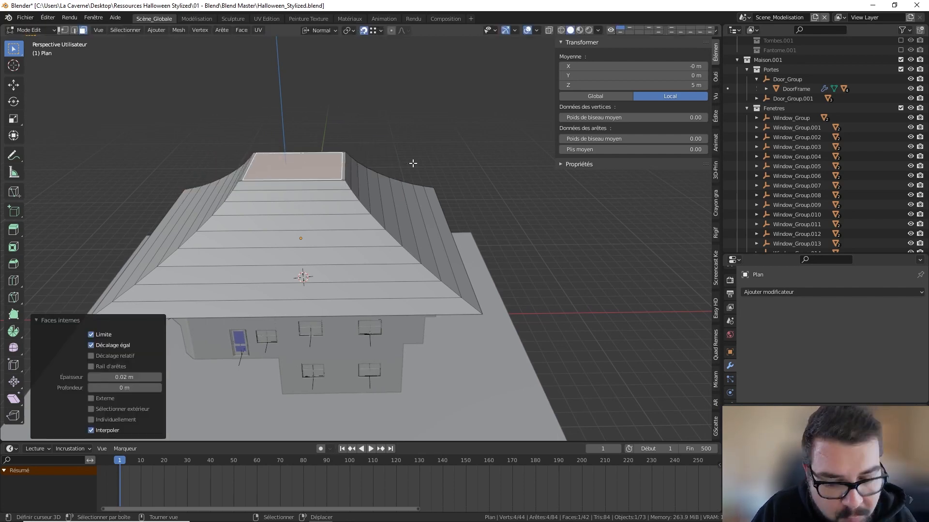
Extrude the inset top face about 0.73 m downward along Z, using the Global transform orientation.
key(e)
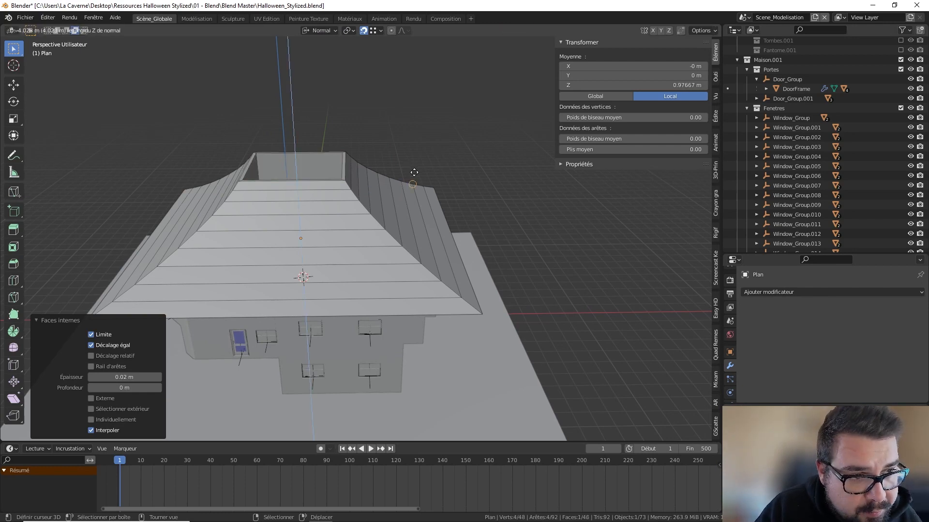
right_click(410, 178)
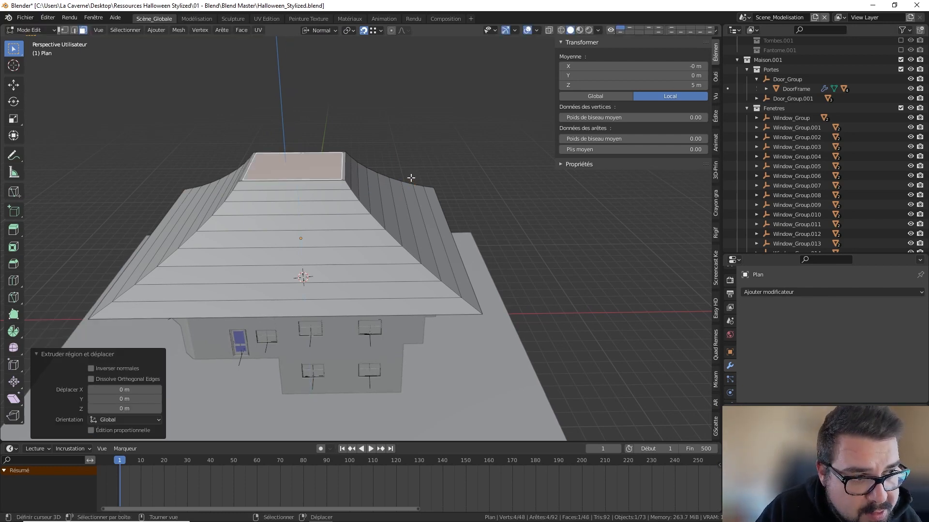
shift+middle_drag(359, 32, 372, 56)
click(320, 30)
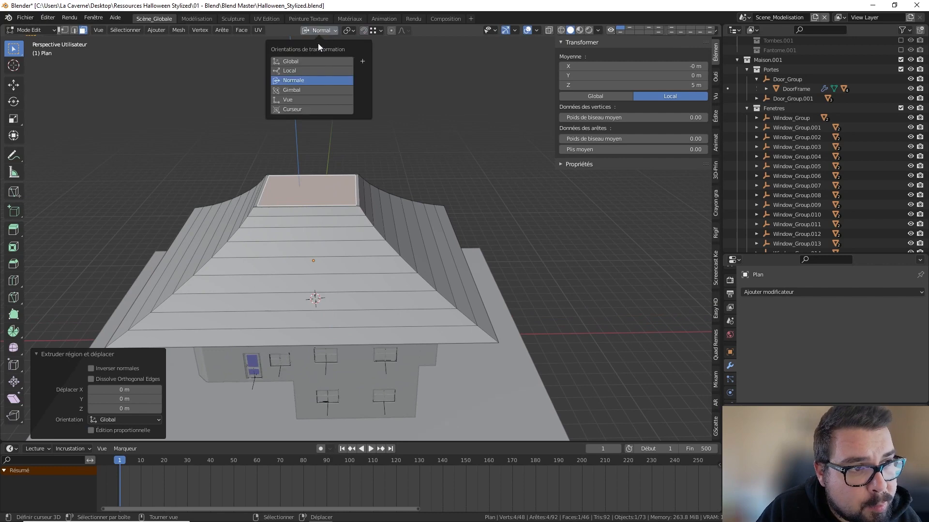
key(e)
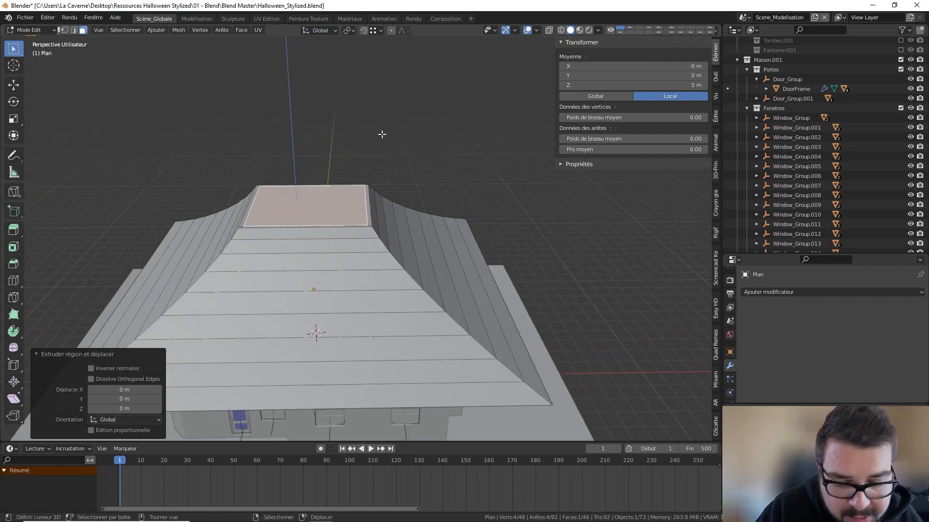
click(385, 141)
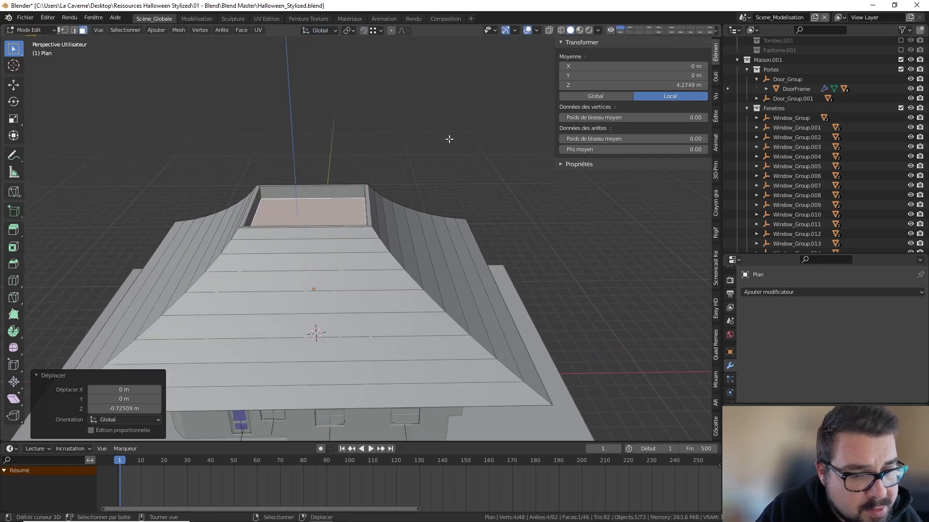
Inset the recessed roof face by about 0.018 m and extrude it about 6.35 m upward to form a tower.
key(i)
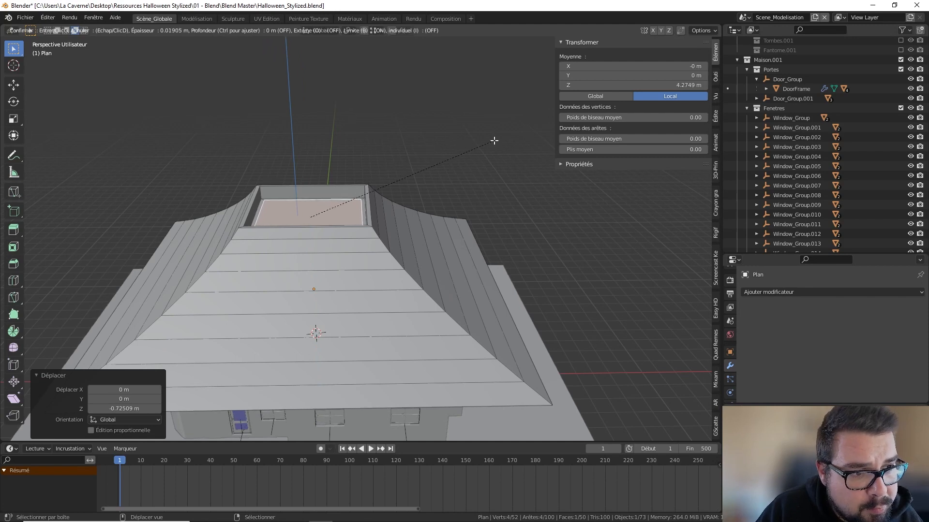
click(493, 141)
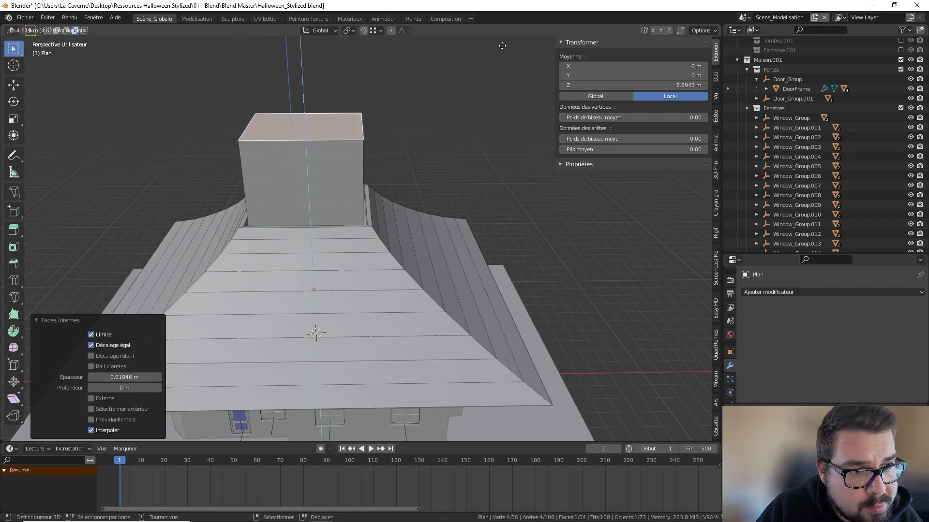
click(497, 412)
scroll(368, 310, down, 4)
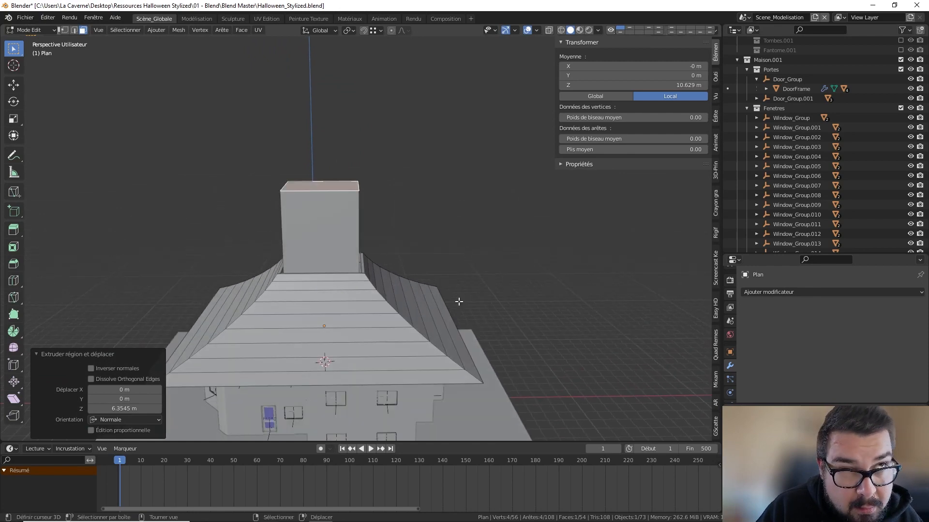
Extrude the tower's top face outward at scale 1.182 in X and Y, and extrude it 5 m upward along Z.
key(s)
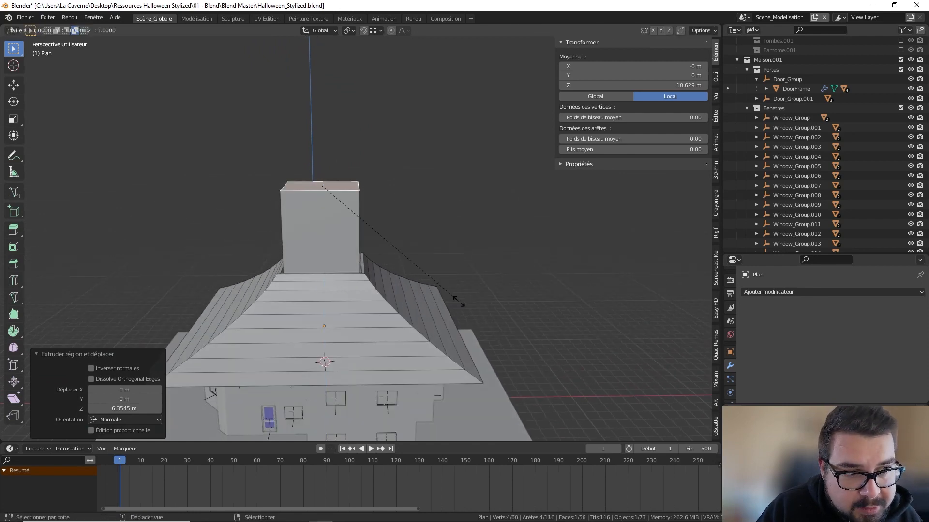
key(shift+z)
click(511, 304)
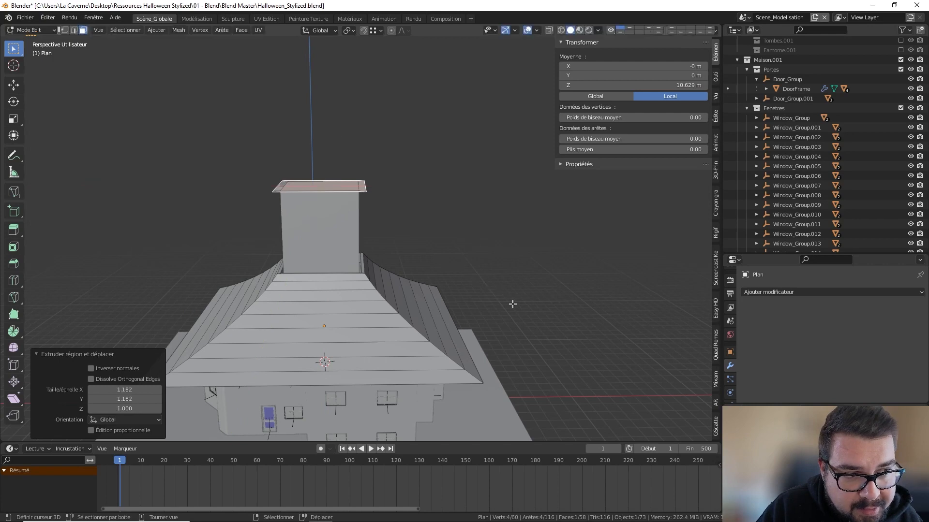
text(gz1)
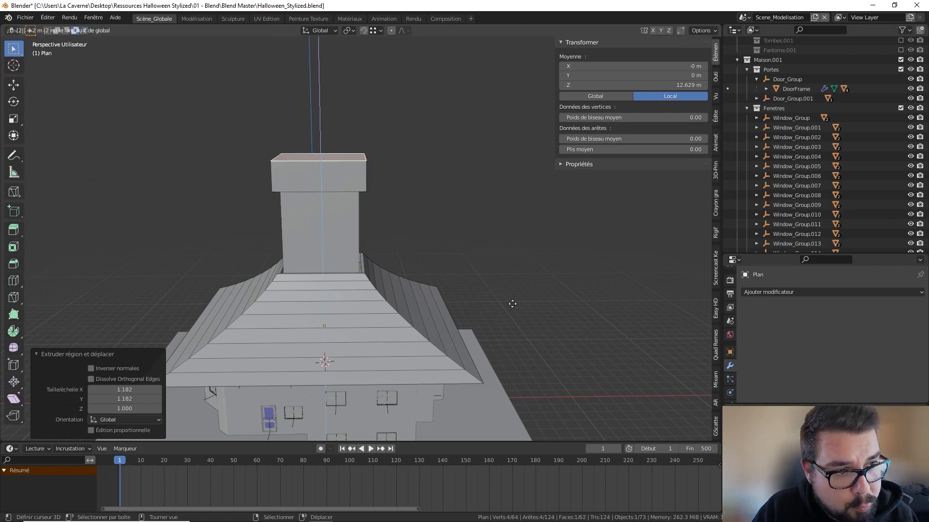
key(BackSpace)
text(5)
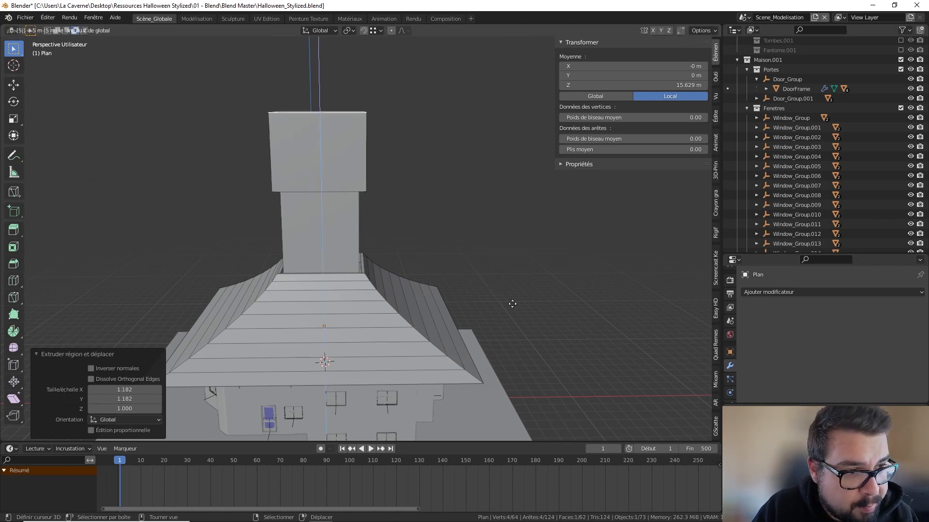
key(Return)
Scale the tower's top face to 0.1 in X and Y, excluding Z, to form a pointed roof.
key(s)
key(shift+z)
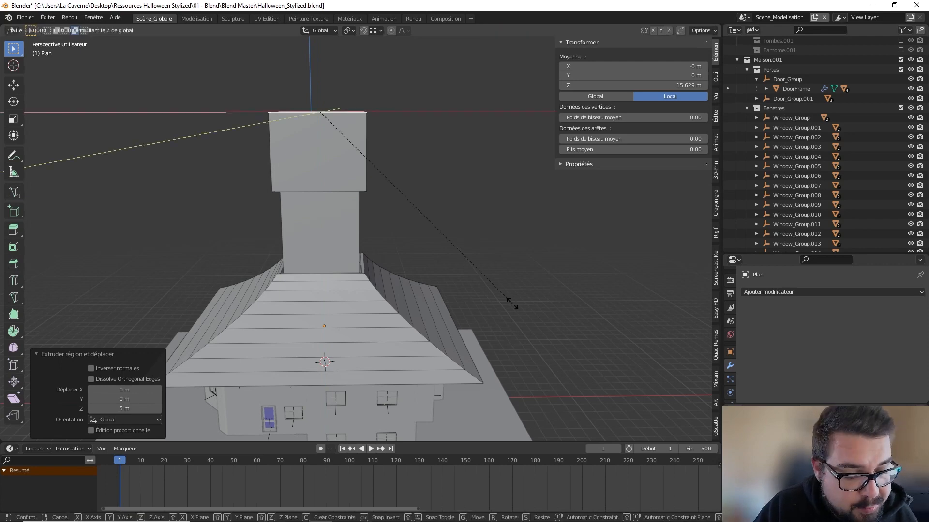
text(0.5)
key(BackSpace)
key(BackSpace)
key(BackSpace)
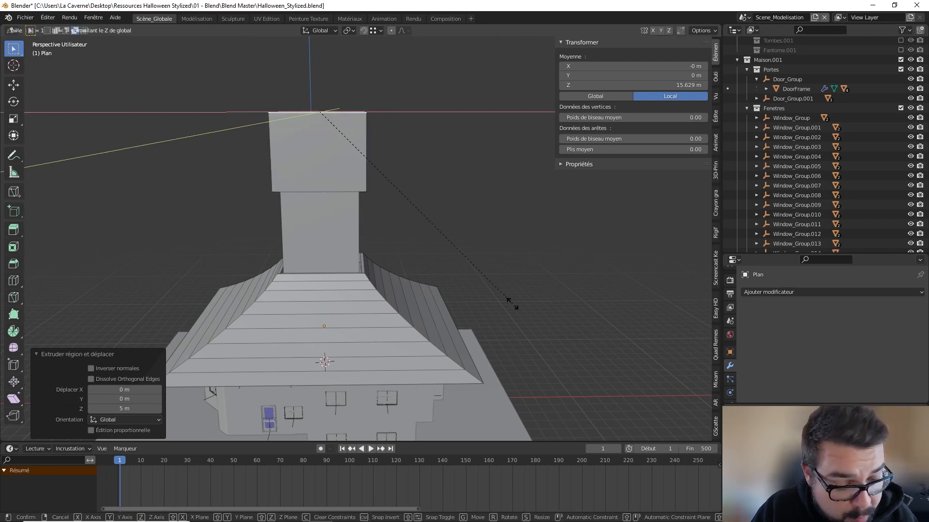
text(0.1)
key(Return)
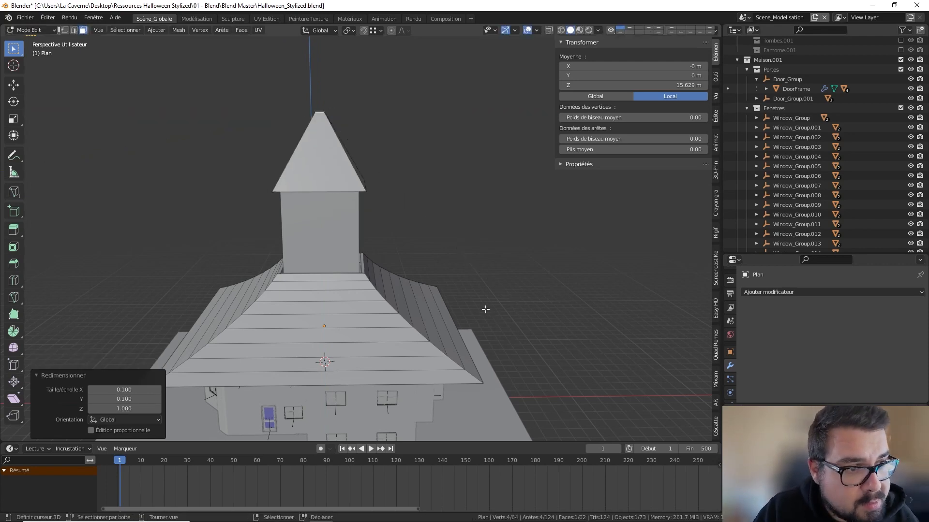
Examine the roof and tower shape from several angles in Object Mode and Edit Mode.
middle_drag(486, 309, 407, 329)
key(Tab)
middle_drag(330, 282, 383, 258)
key(Tab)
middle_drag(424, 284, 440, 273)
key(Tab)
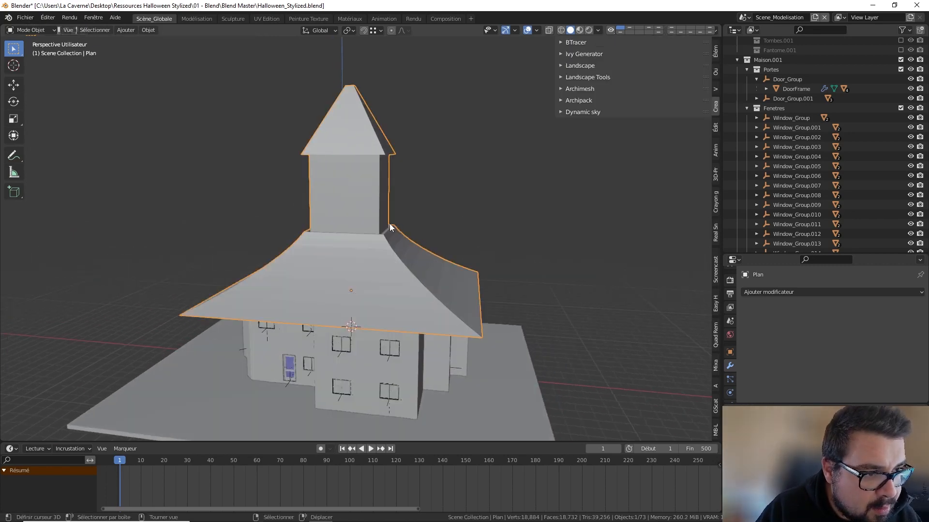
key(Tab)
middle_drag(358, 208, 318, 222)
key(Tab)
key(Tab)
Add a horizontal loop cut around the tower walls and move it about 2.45 m down along Z, level with the main roof's top edge.
scroll(324, 229, up, 2)
scroll(323, 228, down, 2)
key(ctrl+r)
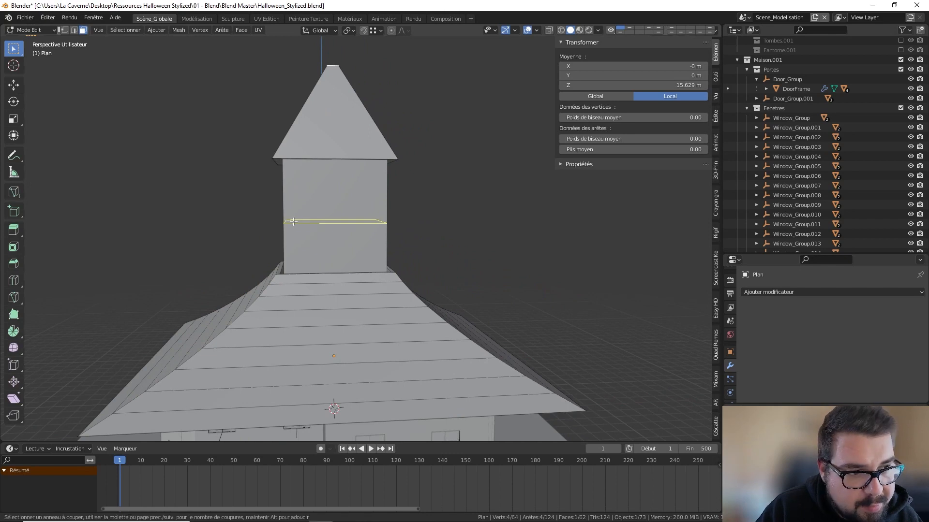
click(292, 221)
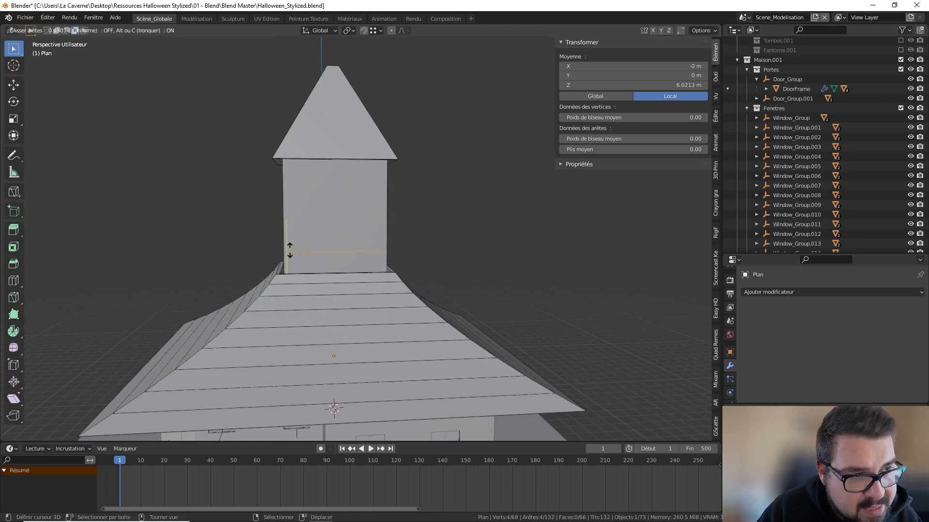
right_click(290, 250)
key(g)
key(z)
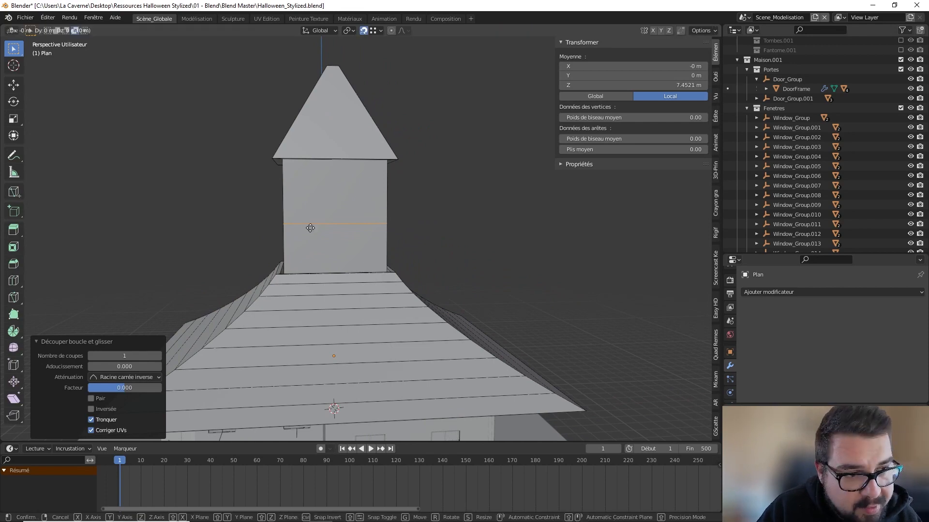
click(278, 277)
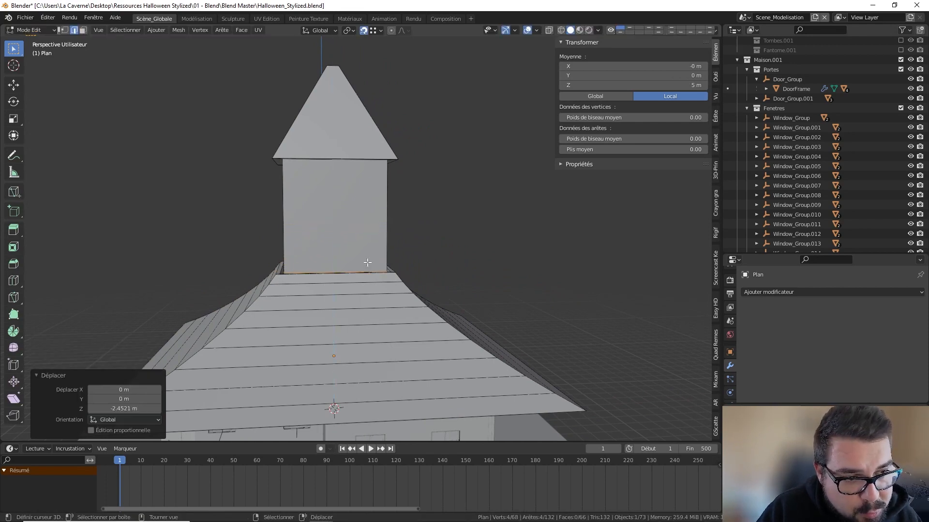
Add a horizontal loop cut at the base of the tower walls and move it 1 m up along Z.
middle_drag(369, 238, 359, 270)
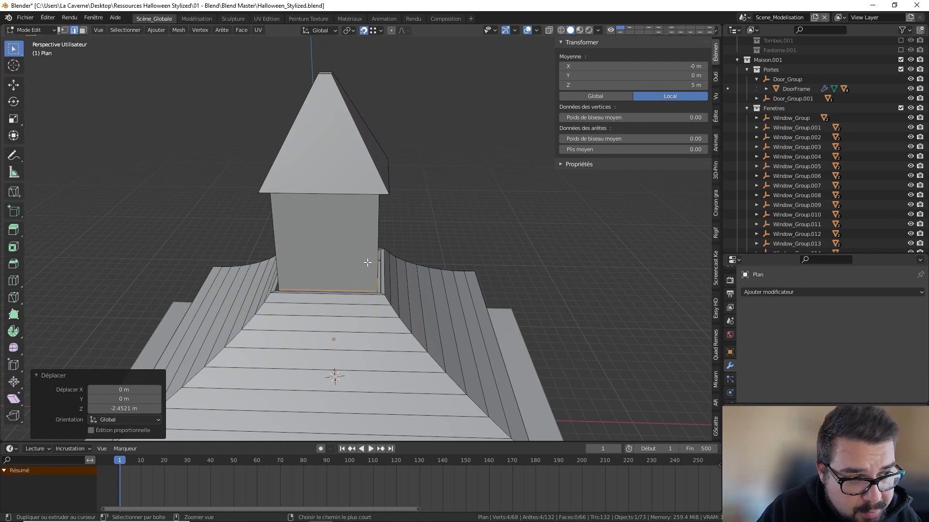
key(ctrl+r)
click(369, 267)
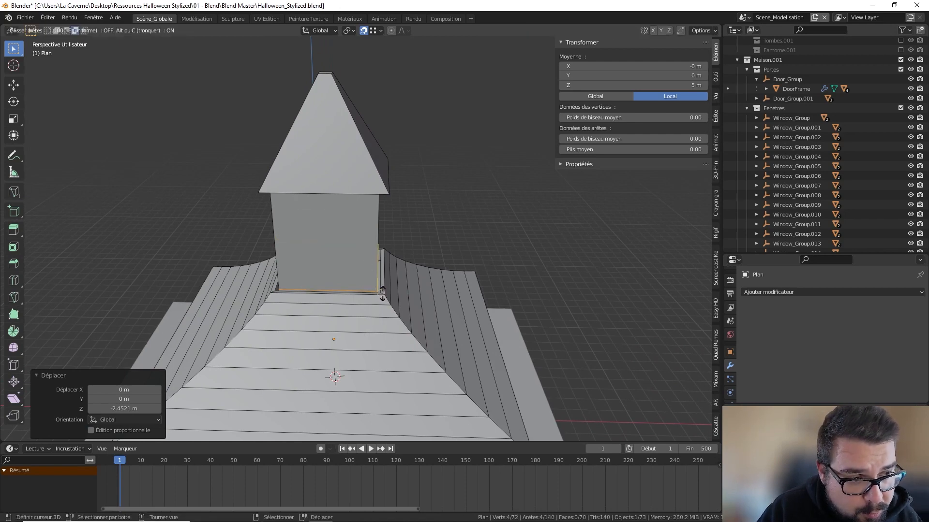
click(382, 293)
key(g)
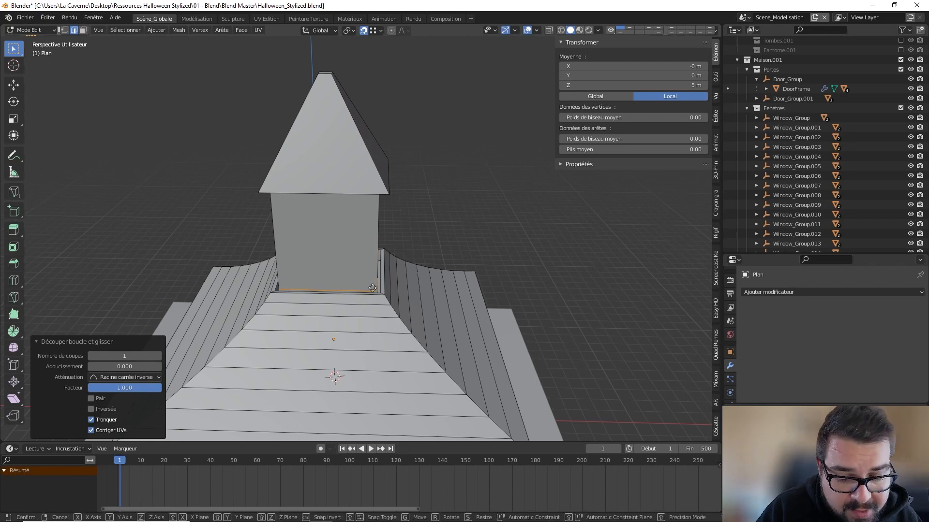
key(z)
key(1)
key(Return)
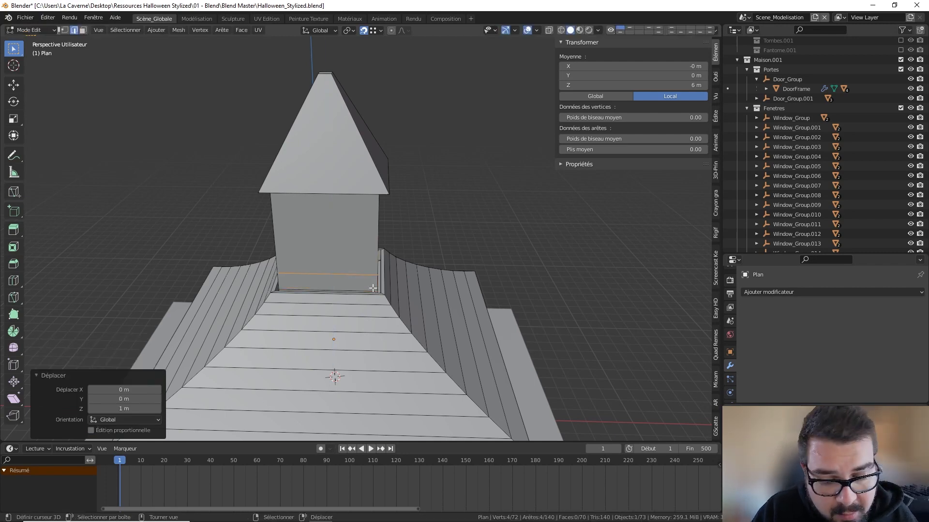
Add another loop cut on the tower walls, flush with the lower wall loop, and move it 1.02 m up along Z.
middle_drag(373, 289, 370, 254)
key(ctrl+r)
click(358, 257)
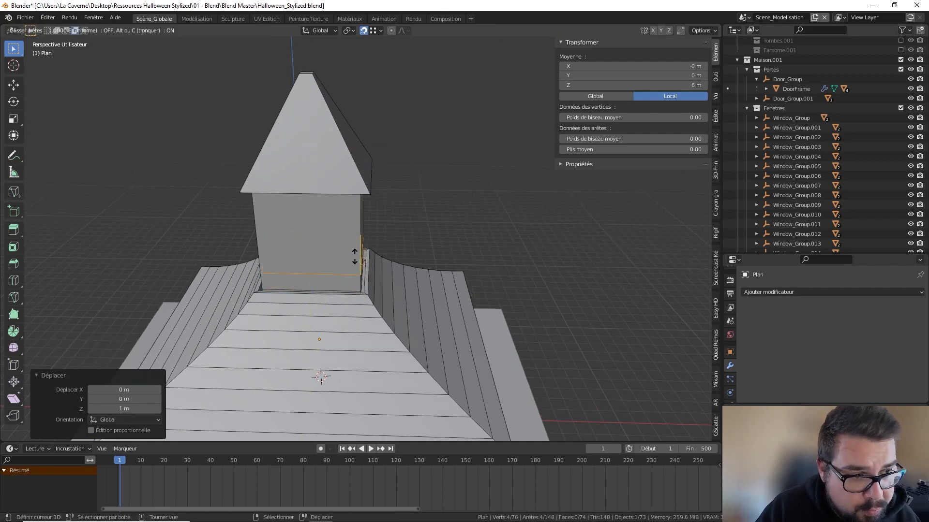
click(361, 270)
key(g)
key(z)
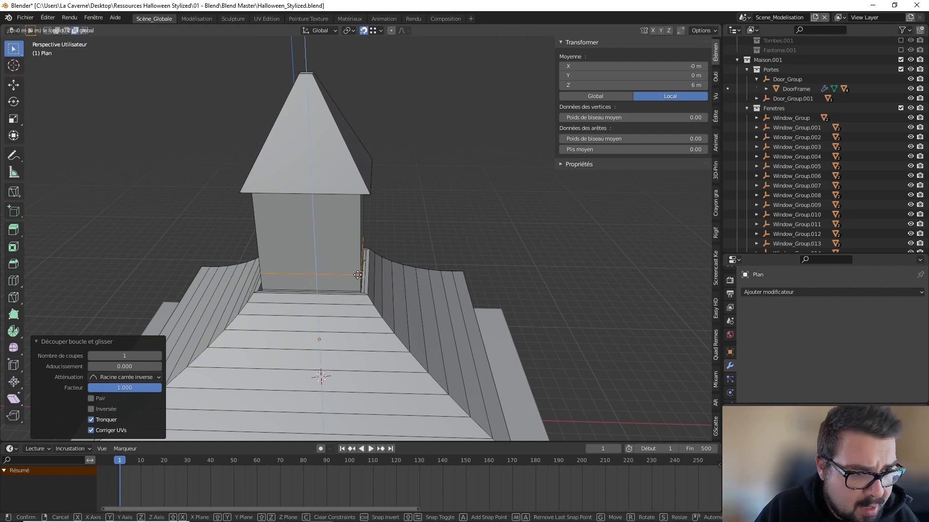
text(1.02)
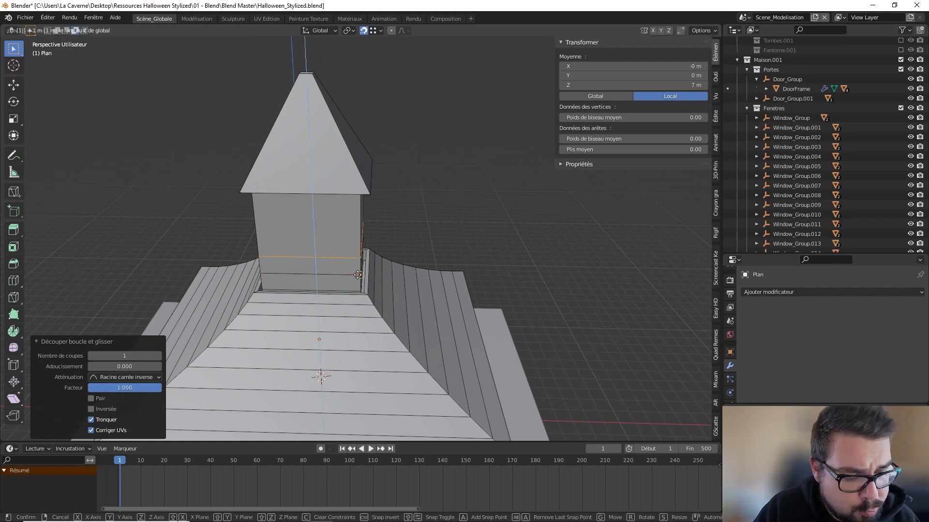
key(Return)
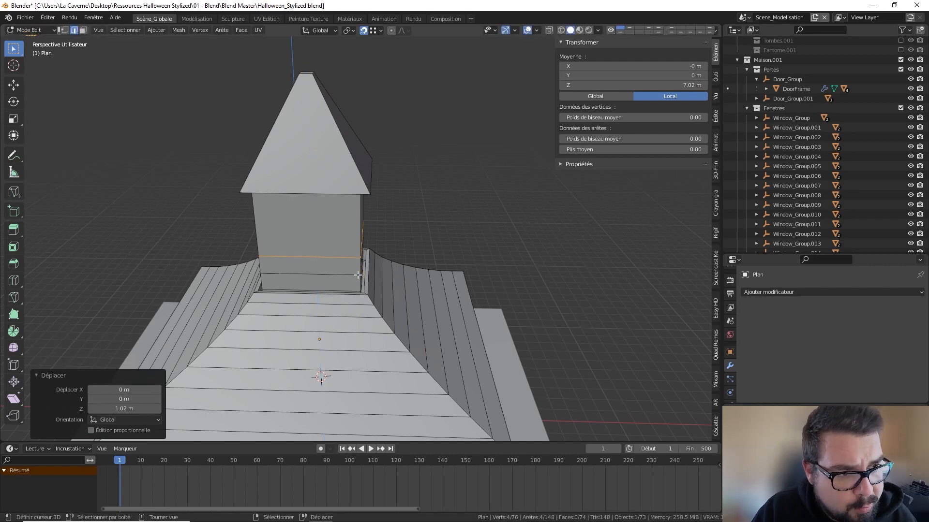
middle_drag(358, 276, 367, 240)
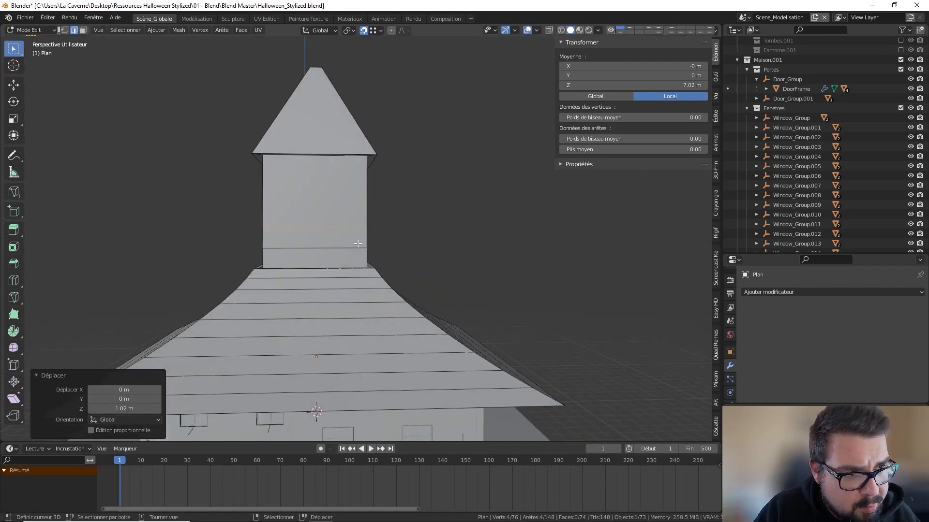
In face mode, select a face of the tower's pointed roof and grow the selection twice, down to the upper wall faces.
click(83, 30)
middle_drag(302, 225, 345, 229)
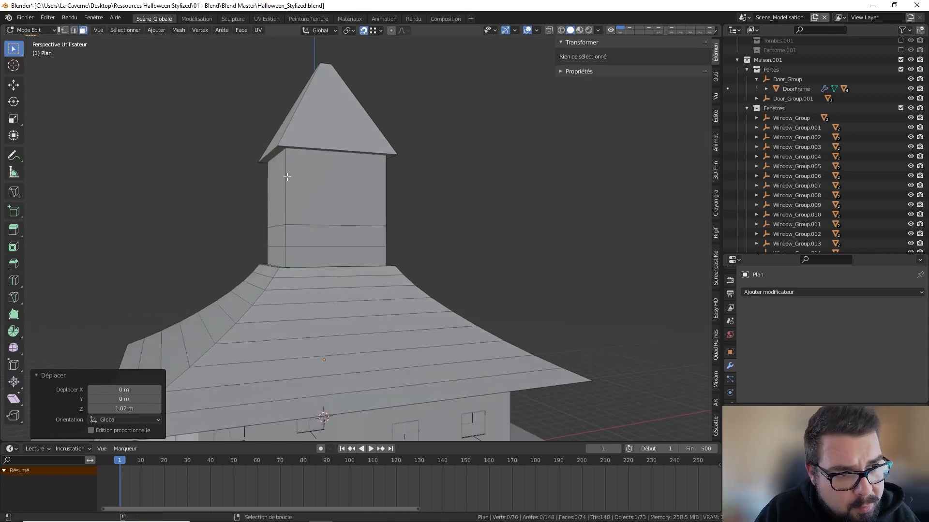
middle_drag(293, 128, 364, 82)
click(315, 116)
key(ctrl+KP_Add)
key(ctrl+KP_Add)
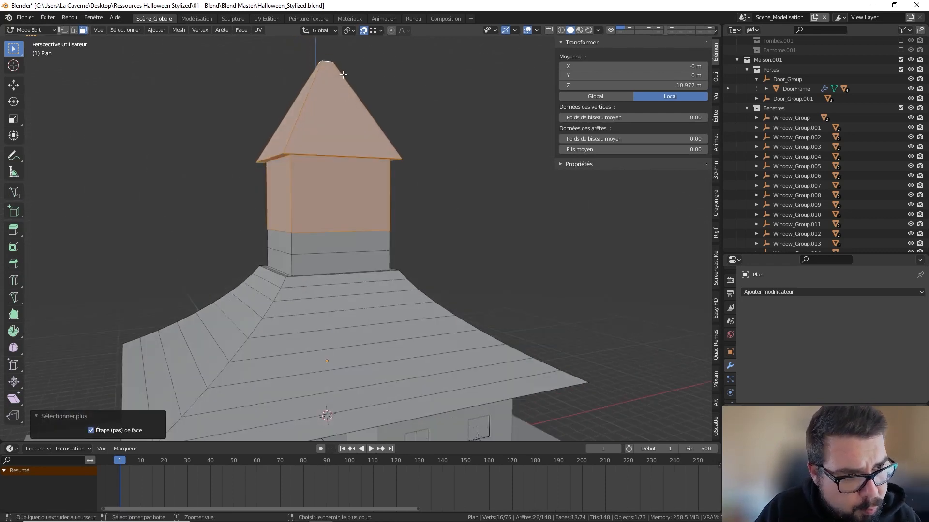
scroll(364, 82, up, 3)
key(s)
key(z)
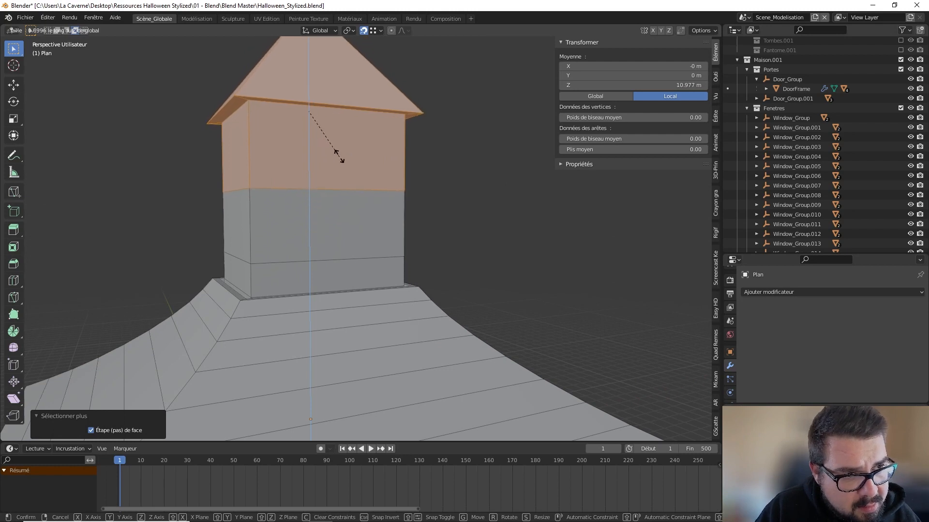
key(Escape)
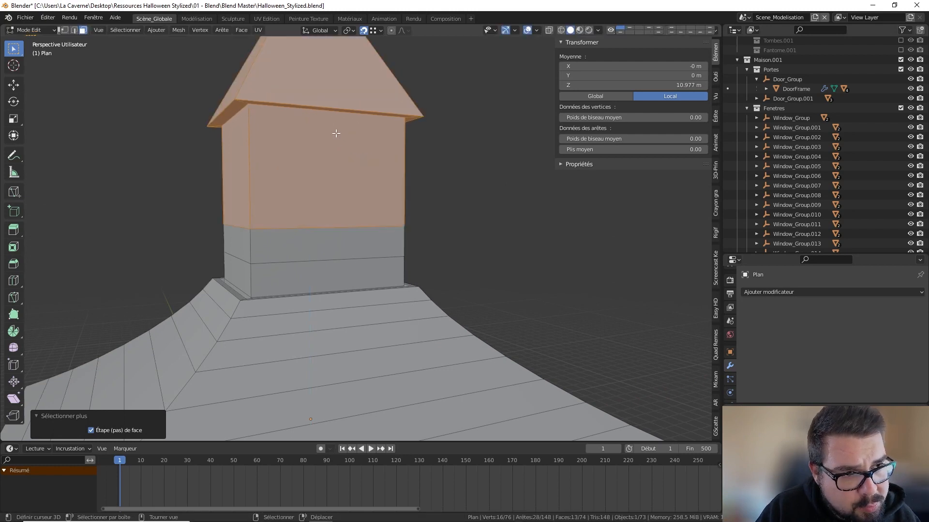
Shrink the selection to the tower's pointed roof and move it down about 2.87 m along Z to shorten the tower.
middle_drag(356, 141, 351, 166)
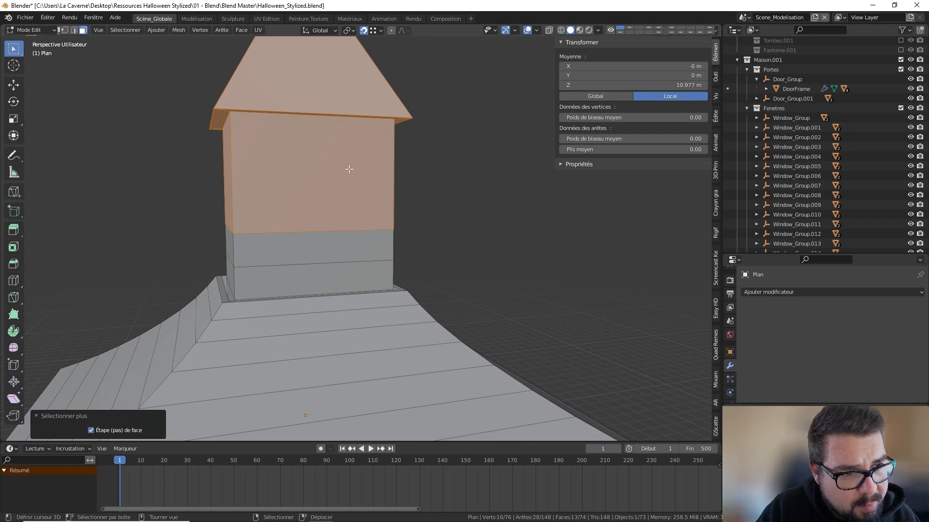
key(ctrl+KP_Subtract)
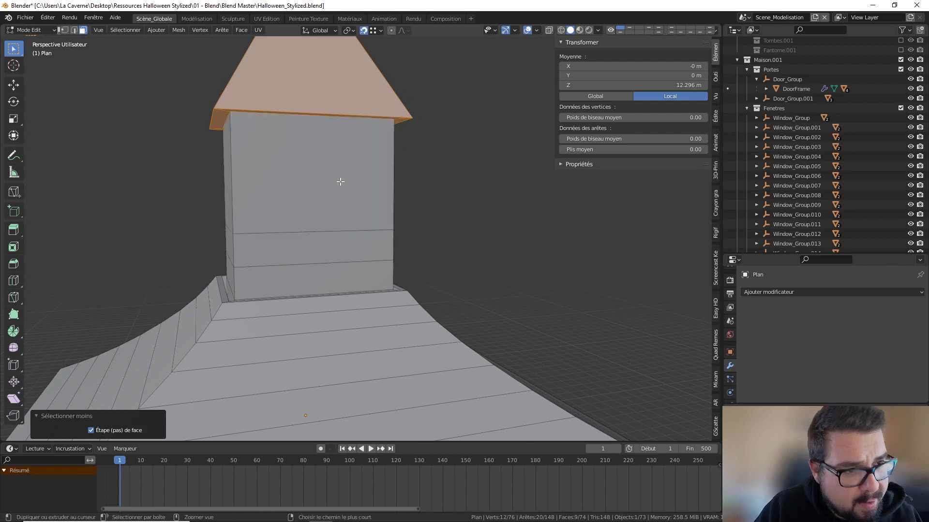
key(g)
key(z)
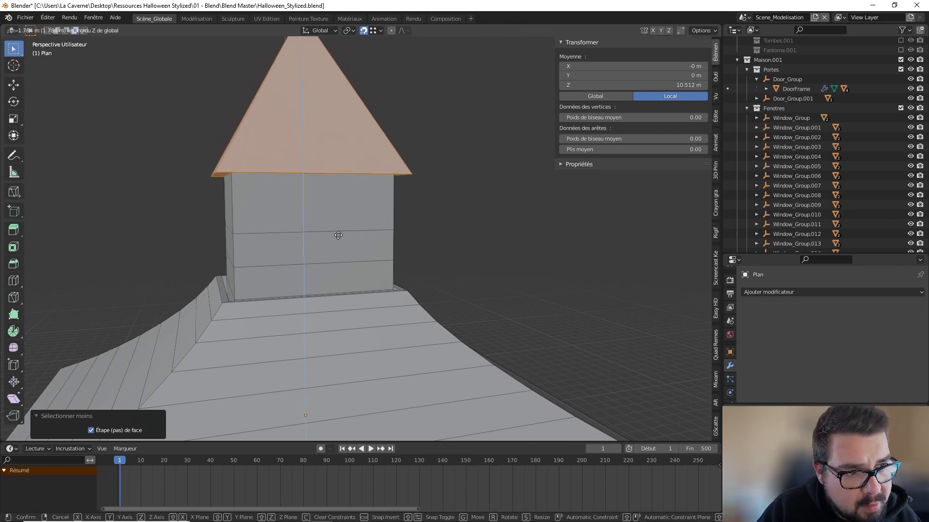
click(328, 341)
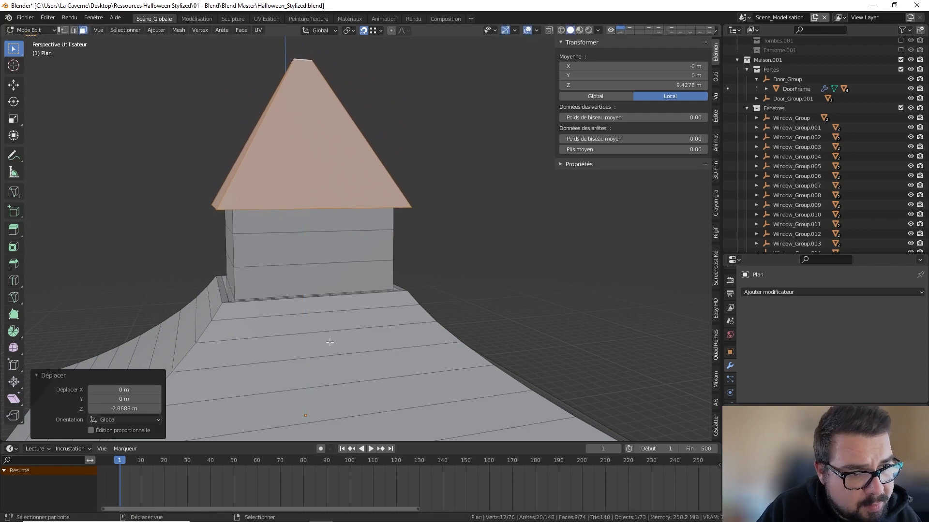
Examine the shortened tower and main roof from several distances and angles, including in Object Mode.
middle_drag(328, 341, 316, 292)
scroll(306, 281, down, 5)
scroll(306, 281, down, 4)
scroll(316, 292, up, 3)
scroll(316, 292, up, 3)
middle_drag(409, 282, 348, 299)
key(Tab)
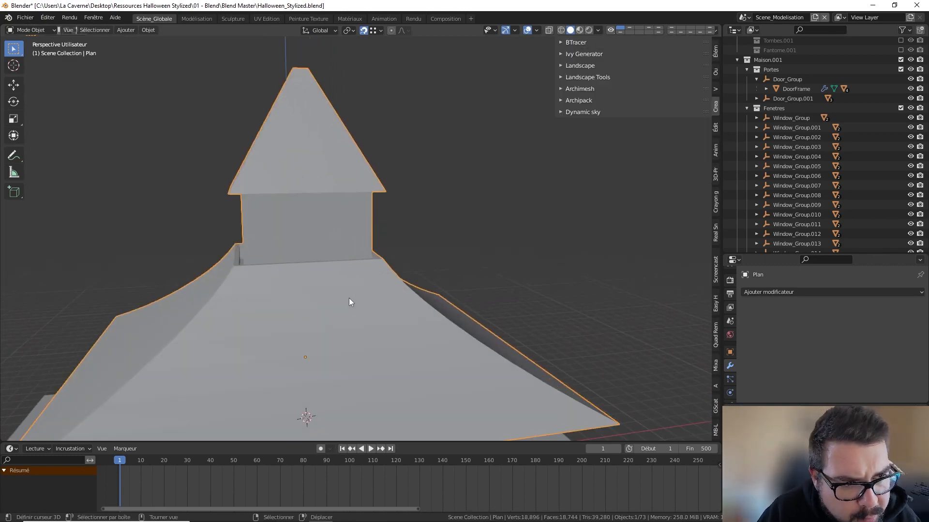
key(Tab)
Deselect all faces, apply the roof object's scale, set its origin to geometry, and return to Edit Mode.
scroll(350, 294, up, 3)
key(a)
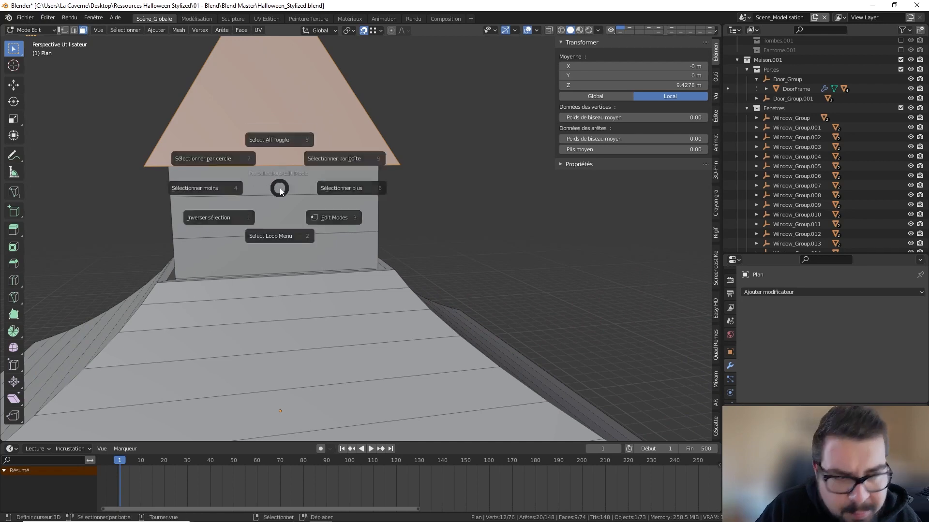
click(279, 153)
key(Tab)
key(q)
click(265, 164)
key(q)
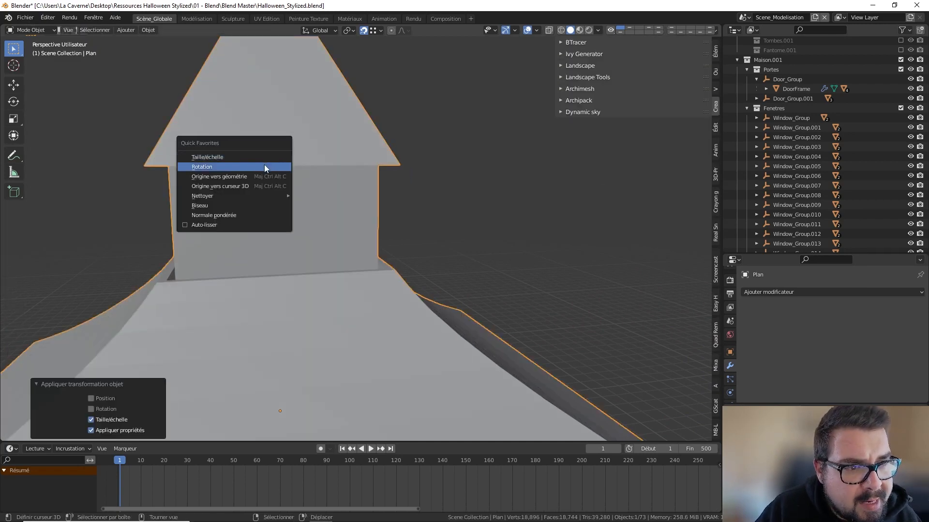
click(253, 175)
key(Tab)
Add a centred vertical loop cut through the tower and roof, and slide a second cut onto it.
key(ctrl+r)
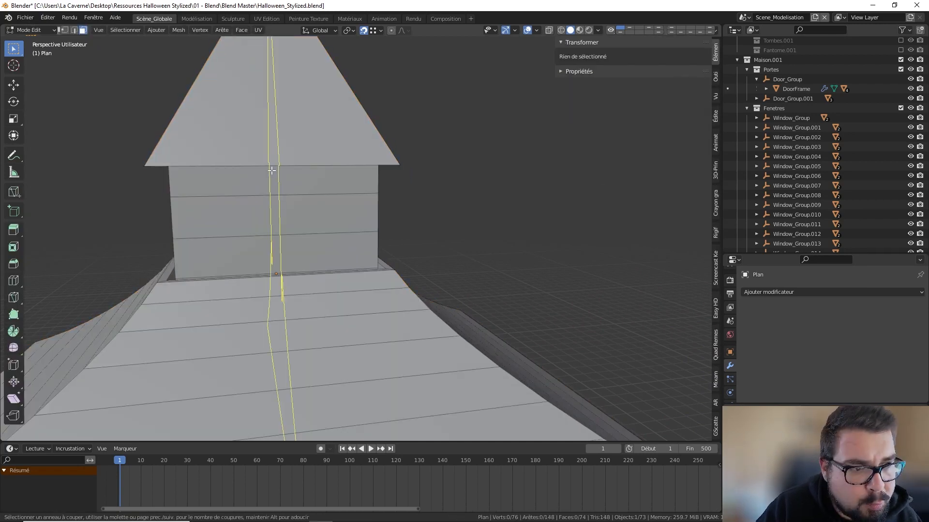
click(272, 170)
right_click(272, 171)
key(ctrl+r)
click(253, 176)
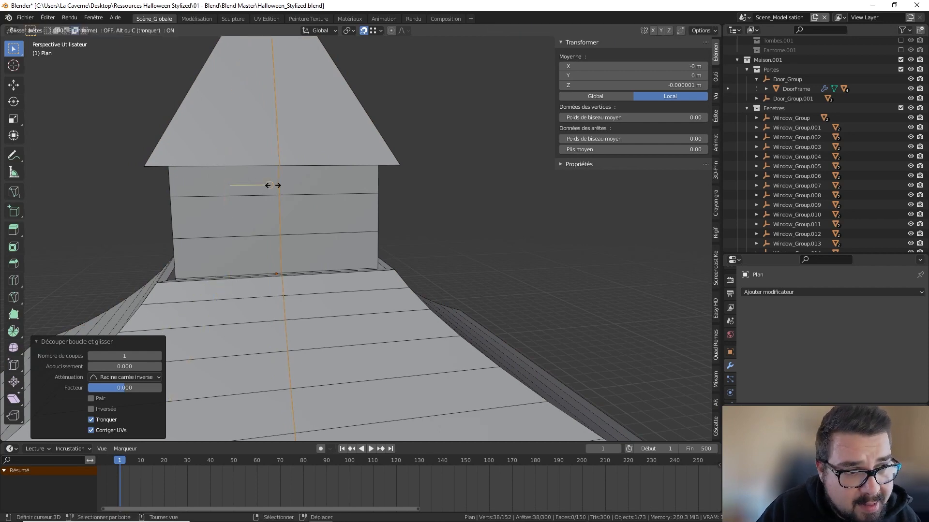
click(277, 189)
Try moving the second vertical loop 0.61 m along X, and undo the move.
key(g)
text(x)
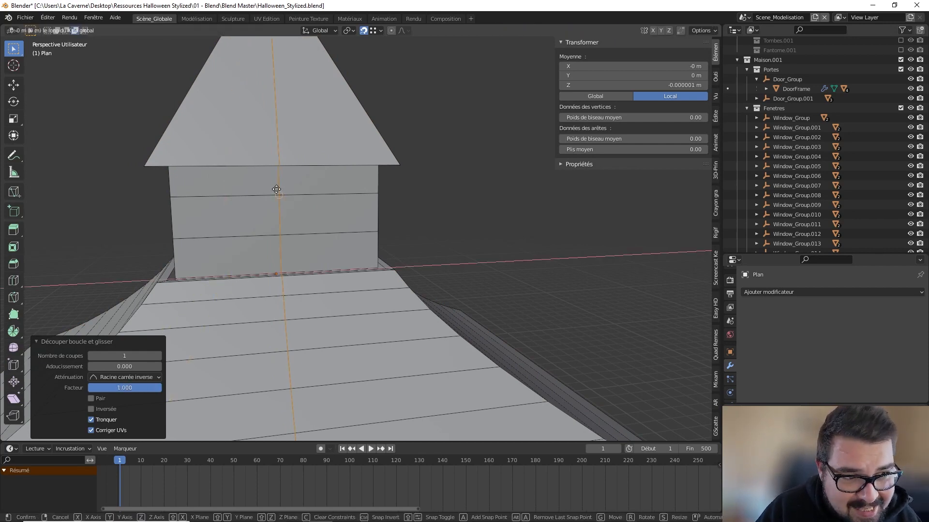
text(0.61)
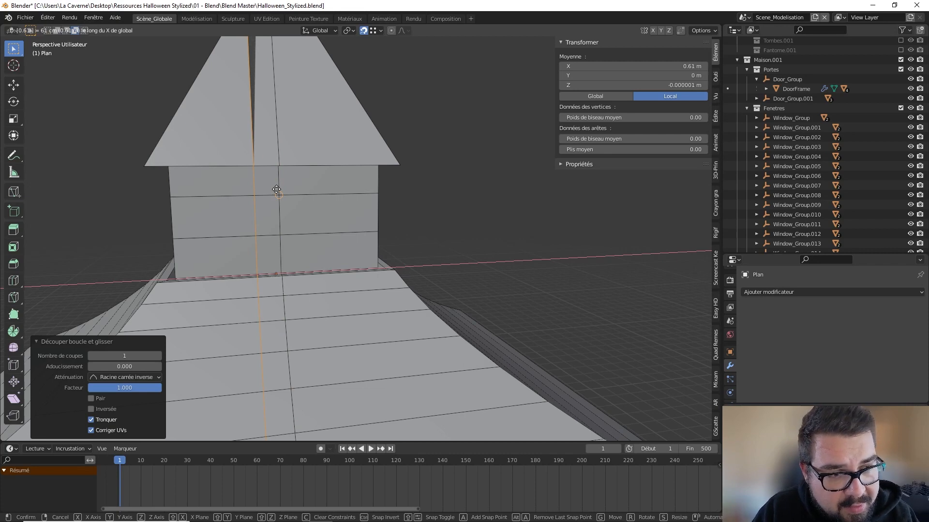
key(Return)
scroll(262, 193, down, 3)
middle_drag(319, 124, 317, 163)
key(ctrl+z)
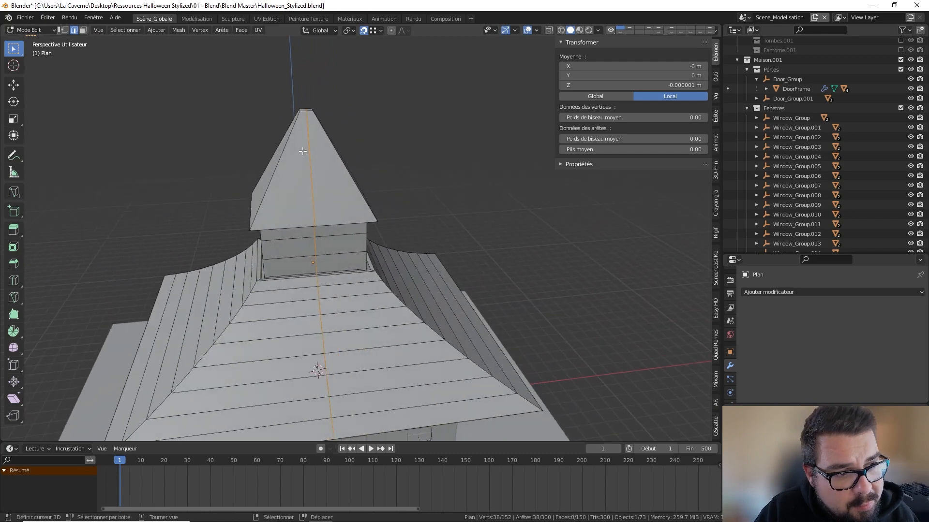
Try edge-sliding the second vertical loop by a factor of -0.61, and undo back to before both vertical cuts.
scroll(315, 163, up, 3)
text(gg-0.61)
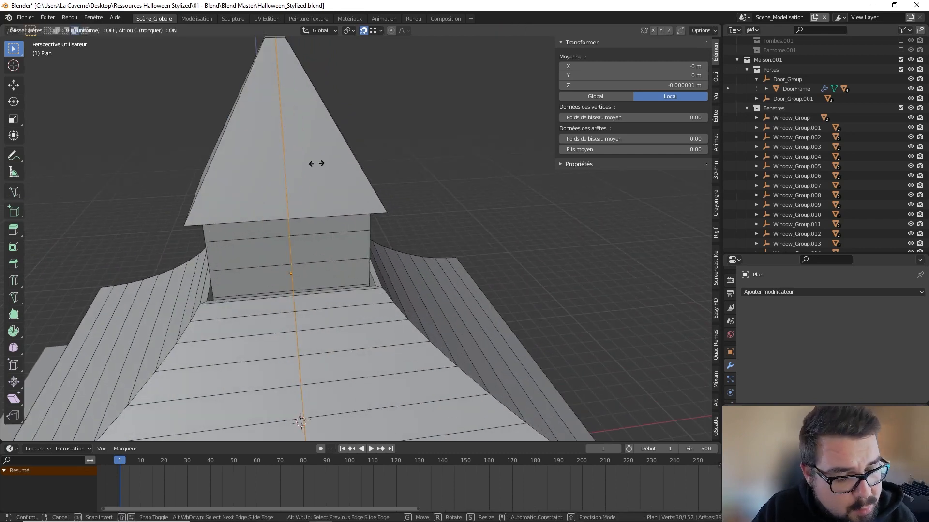
key(Return)
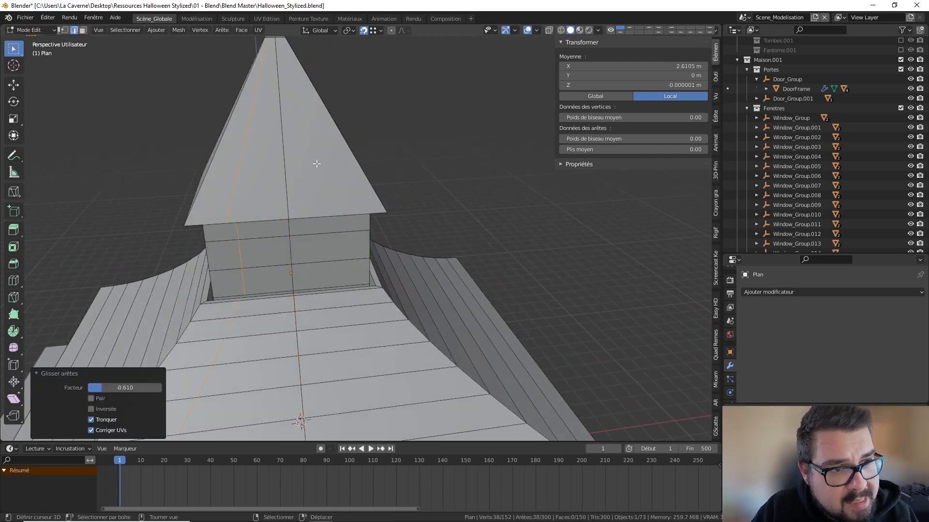
scroll(287, 229, up, 1)
middle_drag(288, 228, 292, 201)
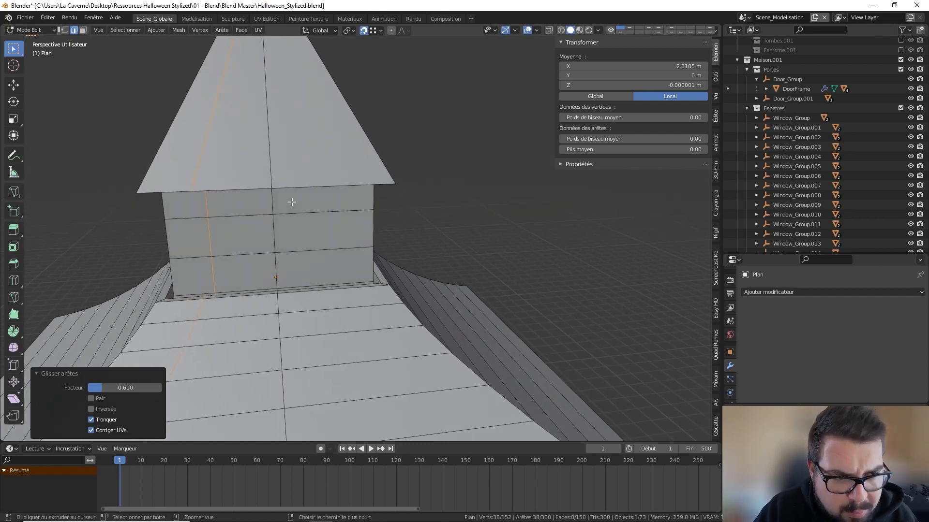
key(ctrl+z)
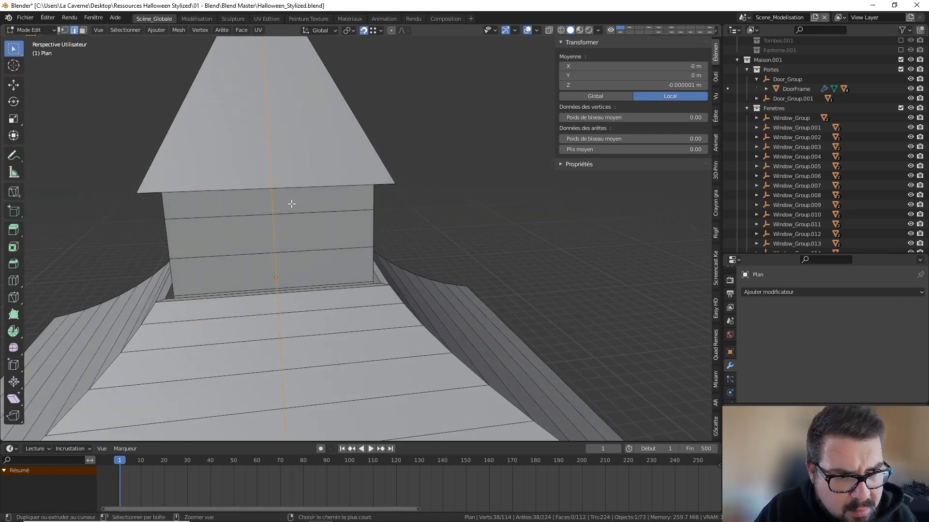
key(ctrl+z)
Cut a vertical loop through the centre of the tower and roof, and place a second loop cut exactly on it.
key(ctrl+r)
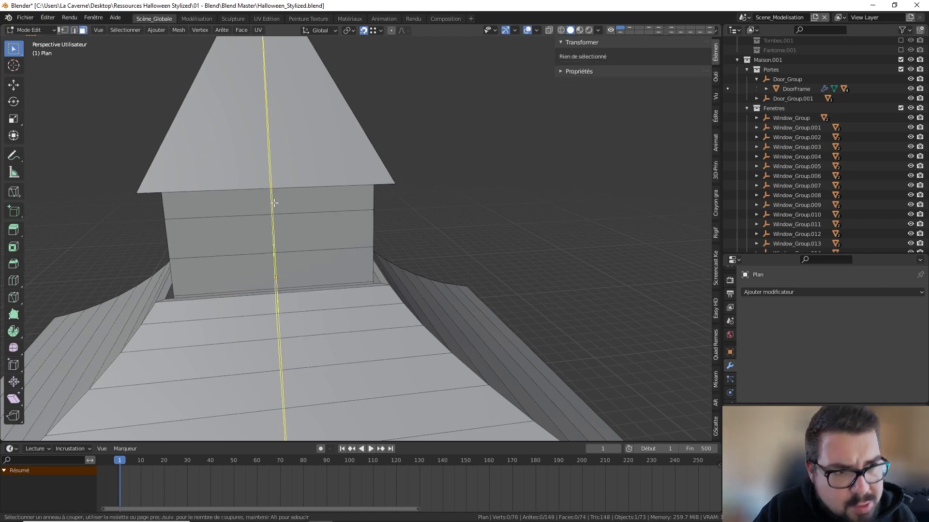
click(271, 202)
right_click(271, 201)
key(g)
key(g)
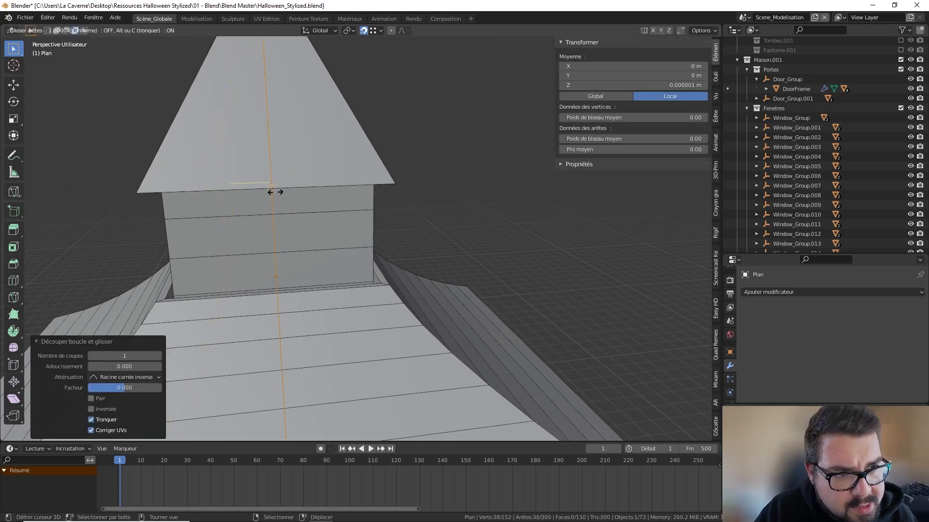
click(275, 192)
Edge-slide the overlapping vertical loop by a factor of -0.61, and select the lower horizontal wall edge between the two vertical loops.
key(g)
key(g)
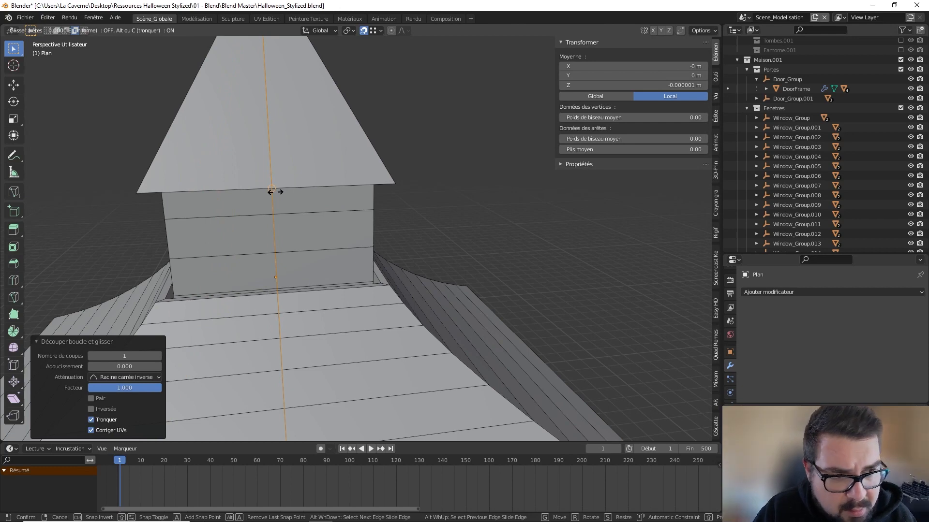
text(-0.61)
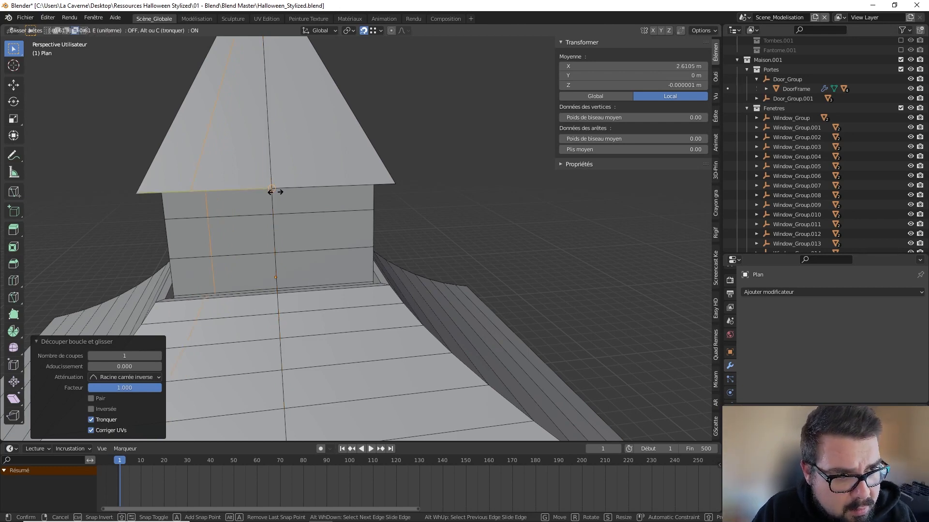
key(Return)
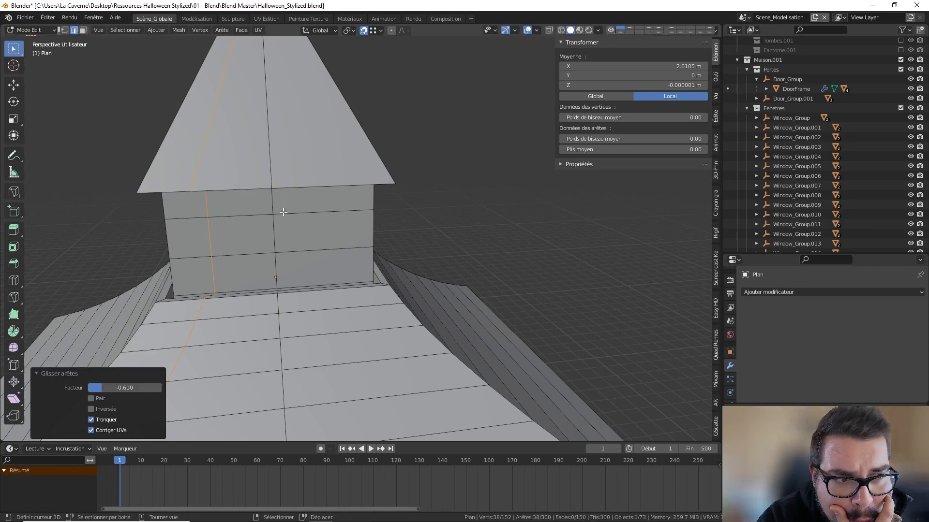
click(253, 248)
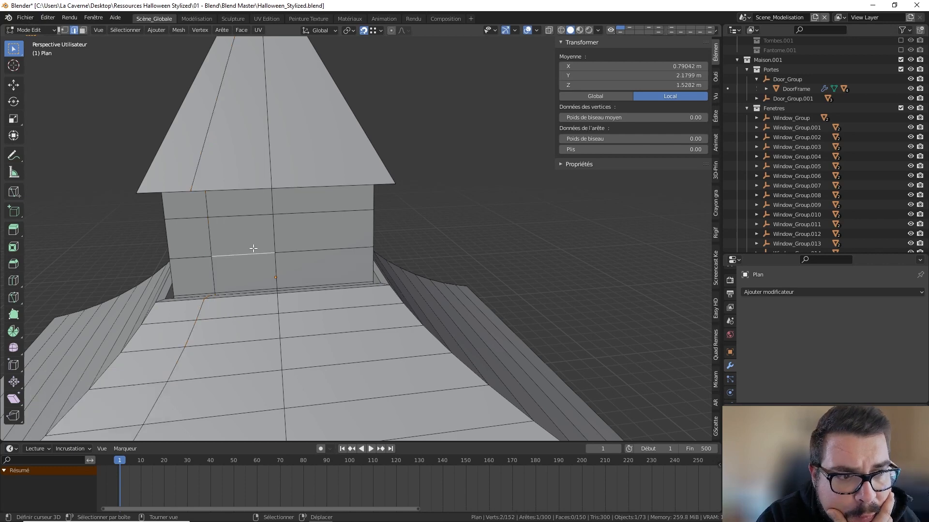
Turn on the edge-length measurement overlay in the viewport.
click(536, 30)
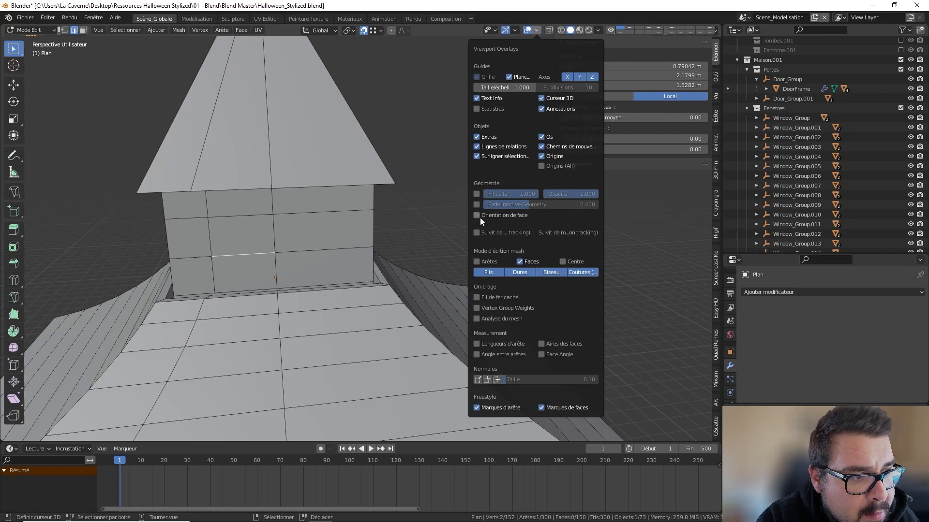
click(476, 343)
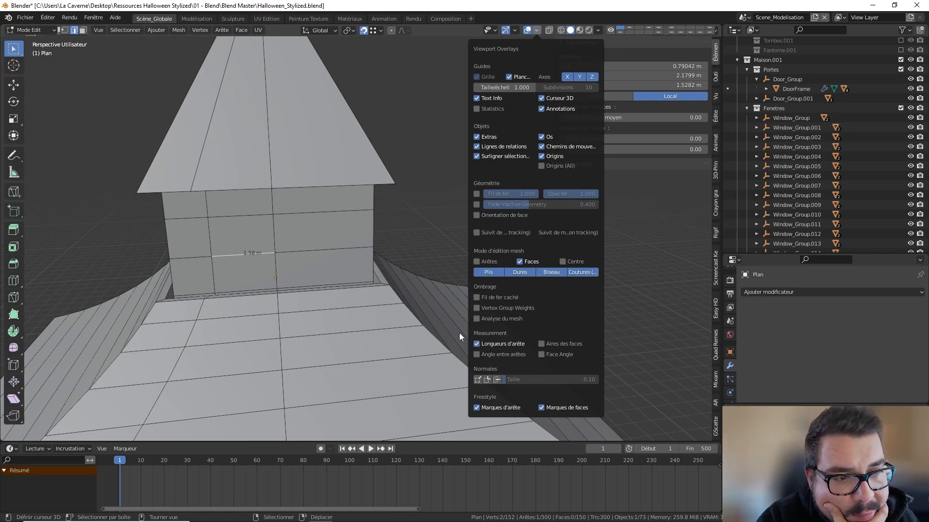
Try edge-sliding the off-centre vertical loop towards the centre by a factor of 0.370, and check the horizontal edge length between both loops.
alt+click(220, 239)
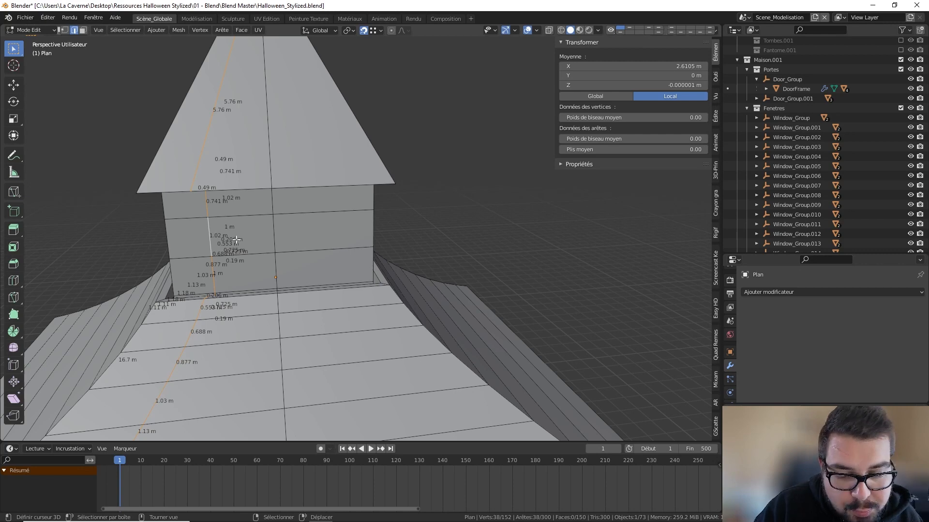
key(g)
key(g)
click(256, 240)
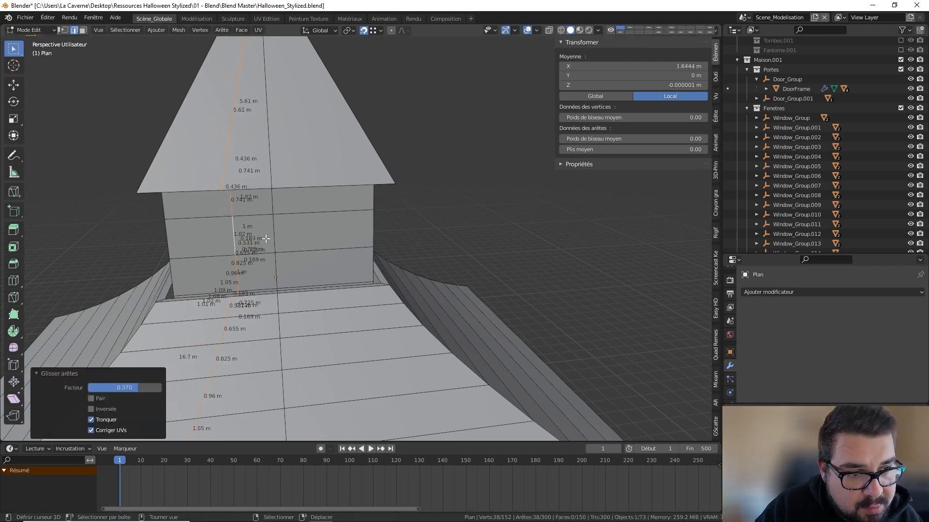
click(257, 214)
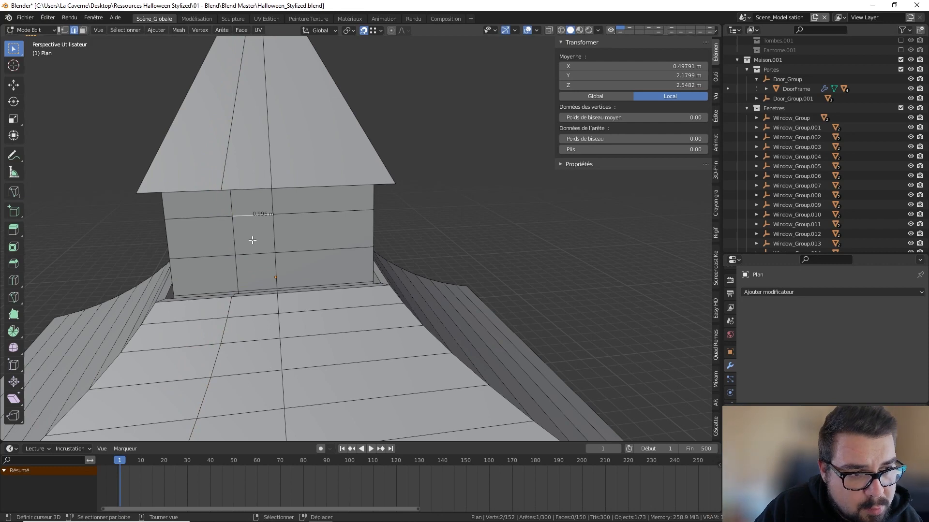
alt+click(235, 240)
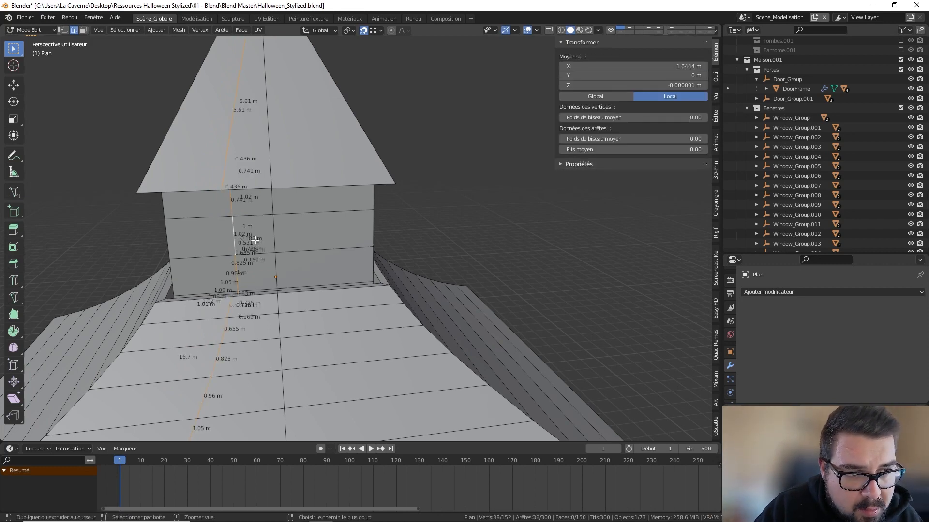
Undo back to before both vertical loop cuts through the tower and roof.
key(ctrl+z)
key(ctrl+z)
key(ctrl+z)
key(ctrl+z)
key(ctrl+z)
key(ctrl+z)
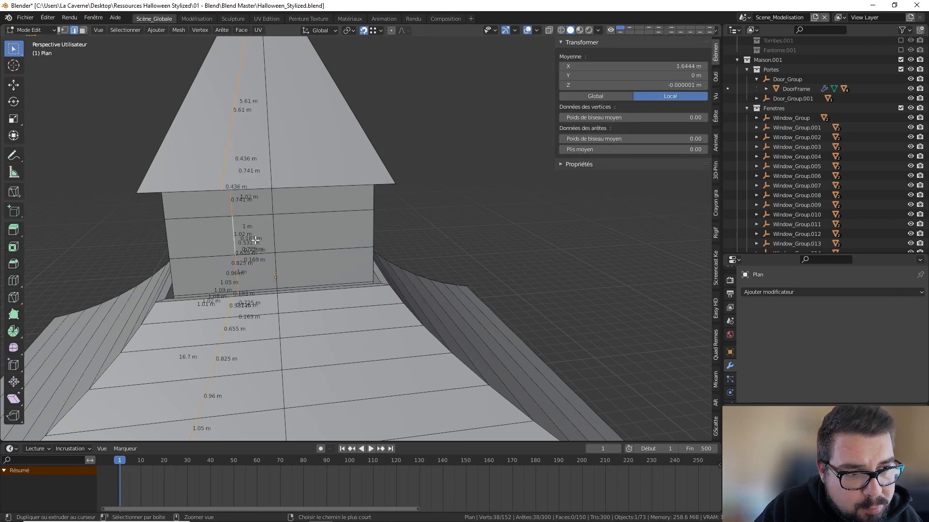
key(ctrl+shift+z)
key(ctrl+shift+z)
key(ctrl+shift+z)
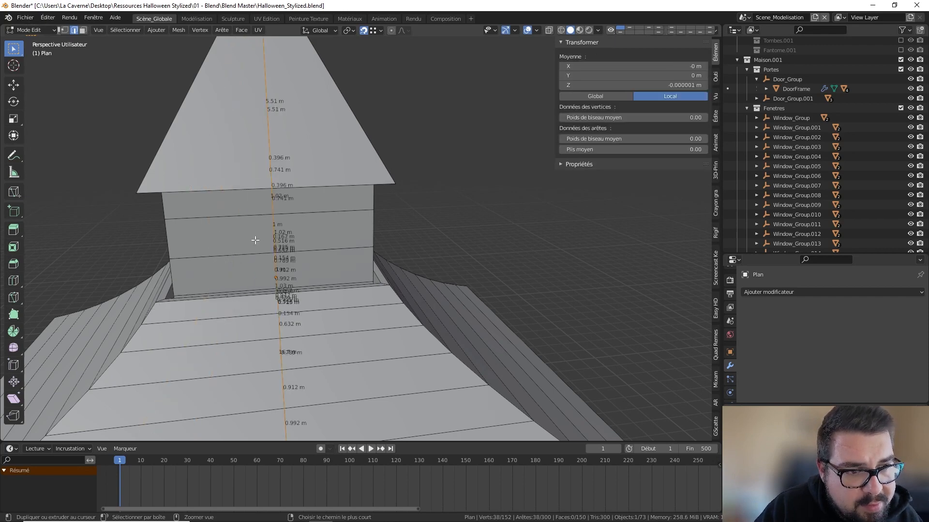
Select all faces of the tower's pointed roof and separate them into their own object.
key(3)
scroll(264, 226, down, 3)
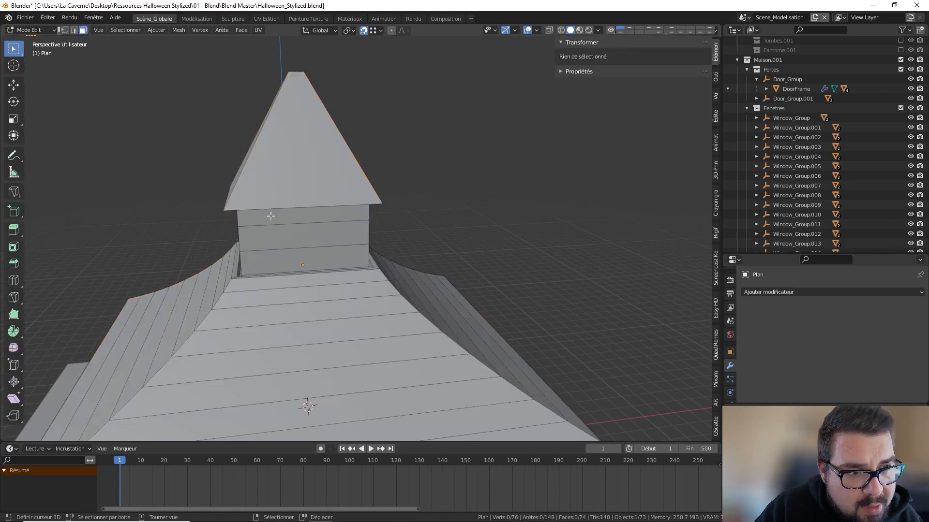
middle_drag(276, 144, 338, 244)
click(304, 168)
key(ctrl+KP_Add)
key(ctrl+KP_Add)
key(p)
click(335, 125)
Hide the separated pointed roof and open the remaining roof and tower mesh for editing.
key(Tab)
click(328, 143)
key(h)
click(315, 266)
key(Tab)
Try a centred vertical loop cut and a second one halfway beside it through tower and roof, and undo both cuts.
scroll(313, 271, up, 2)
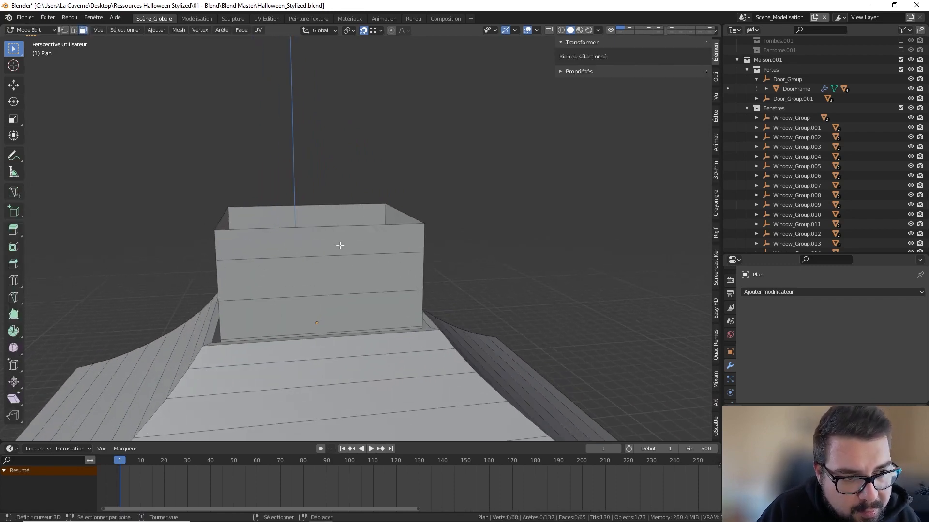
key(ctrl+r)
click(299, 248)
right_click(298, 246)
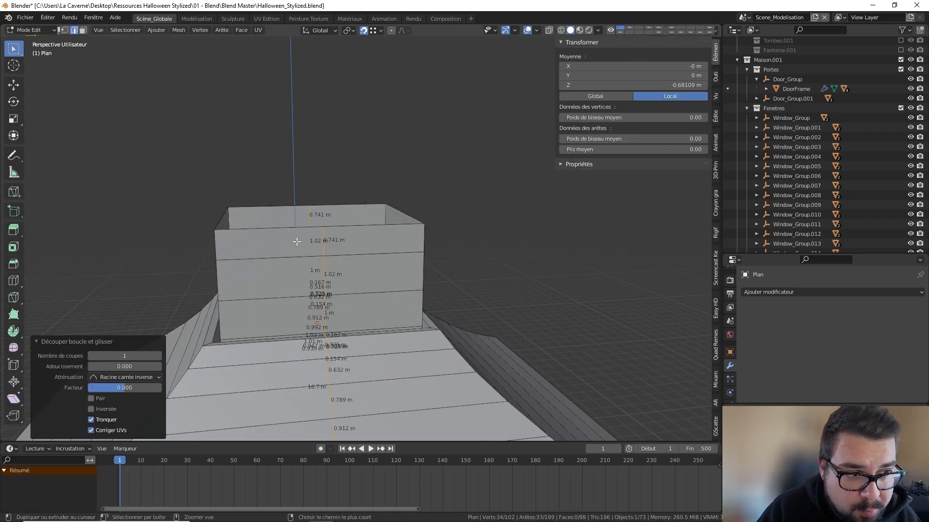
key(ctrl+r)
click(293, 238)
right_click(307, 239)
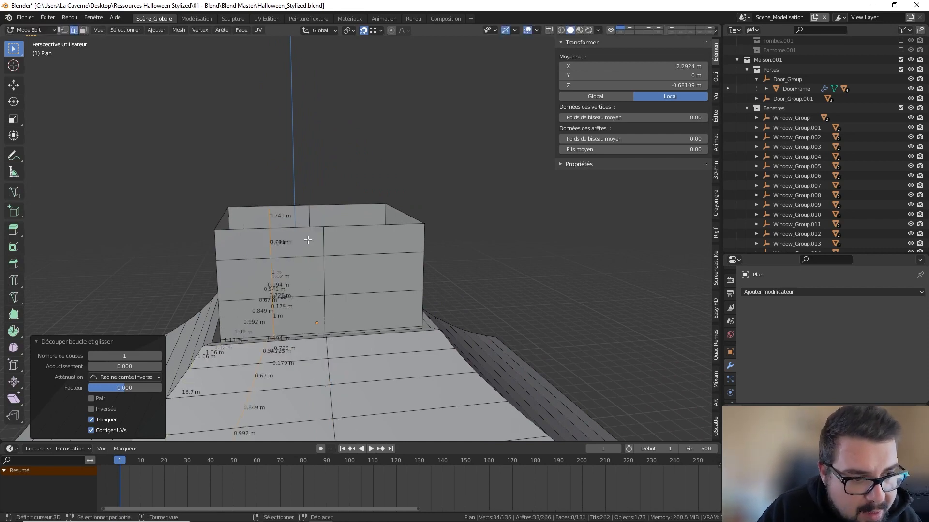
key(ctrl+z)
key(alt+a)
Select all the wall faces of the tower and separate them into their own object.
middle_drag(307, 242, 329, 259)
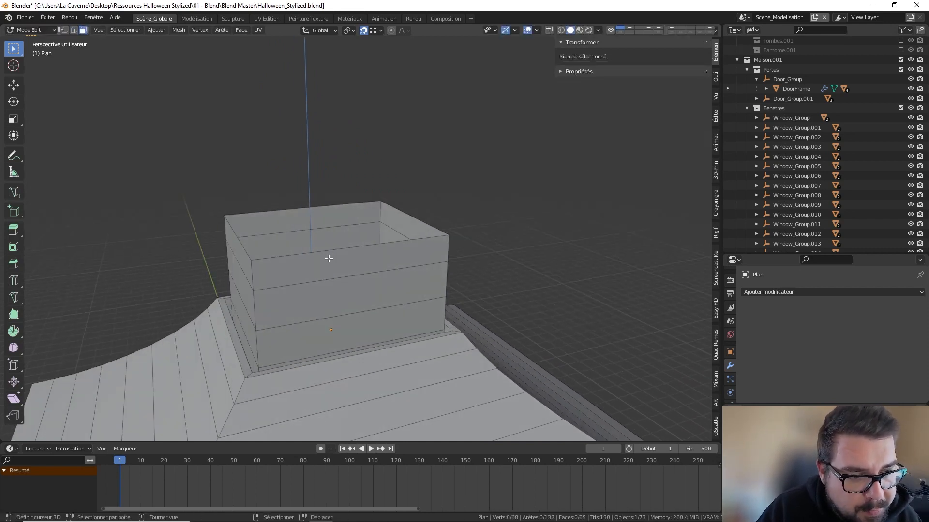
alt+click(255, 272)
key(ctrl+KP_Add)
key(ctrl+KP_Add)
key(ctrl+KP_Add)
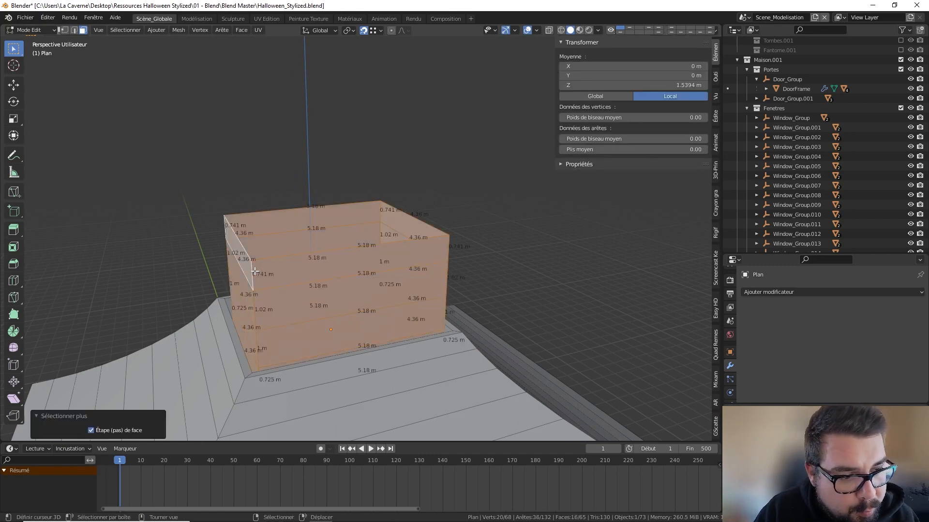
middle_drag(255, 272, 260, 315)
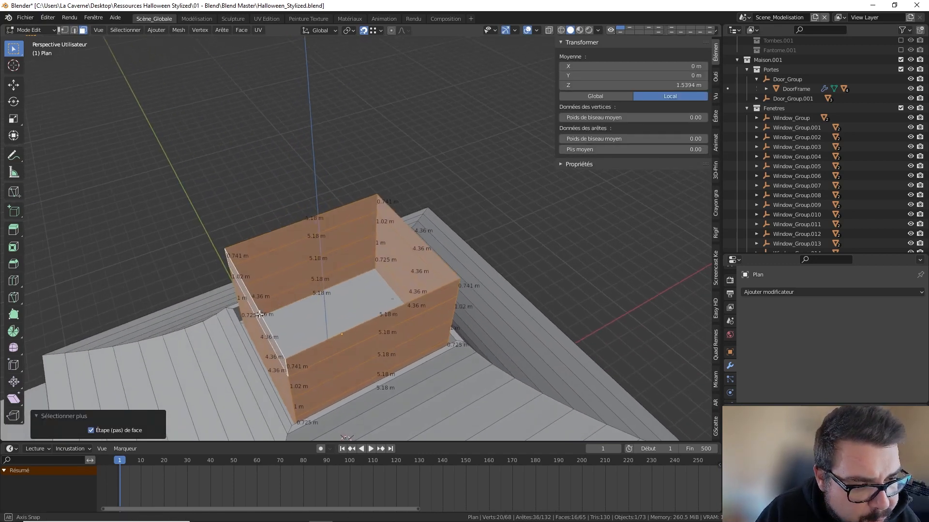
key(p)
click(260, 315)
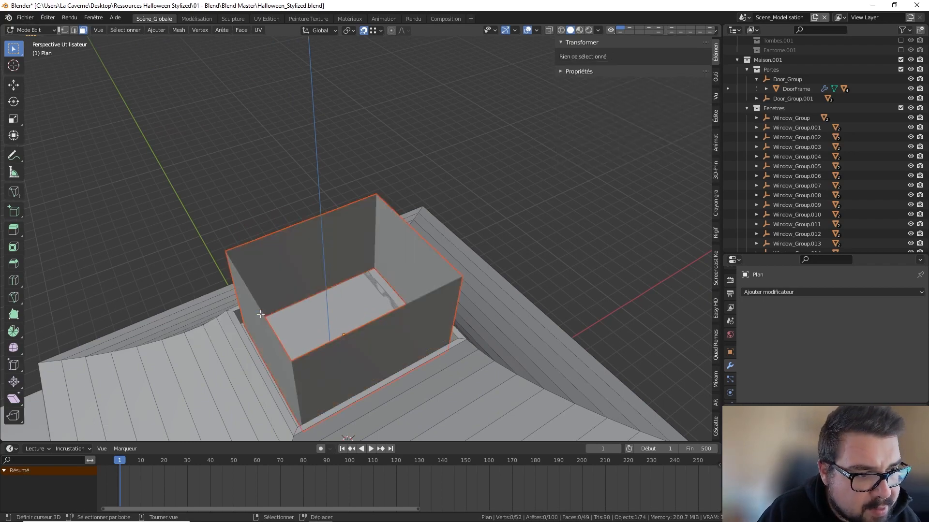
Leave the main roof mesh and open only the separated tower walls for editing.
key(Tab)
middle_drag(320, 333, 357, 357)
key(Tab)
right_click(358, 325)
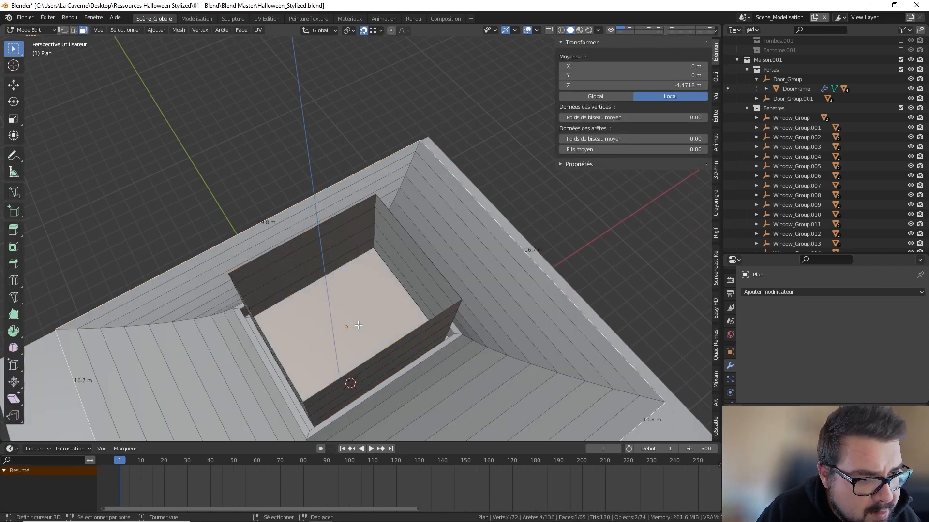
middle_drag(359, 326, 332, 258)
key(Tab)
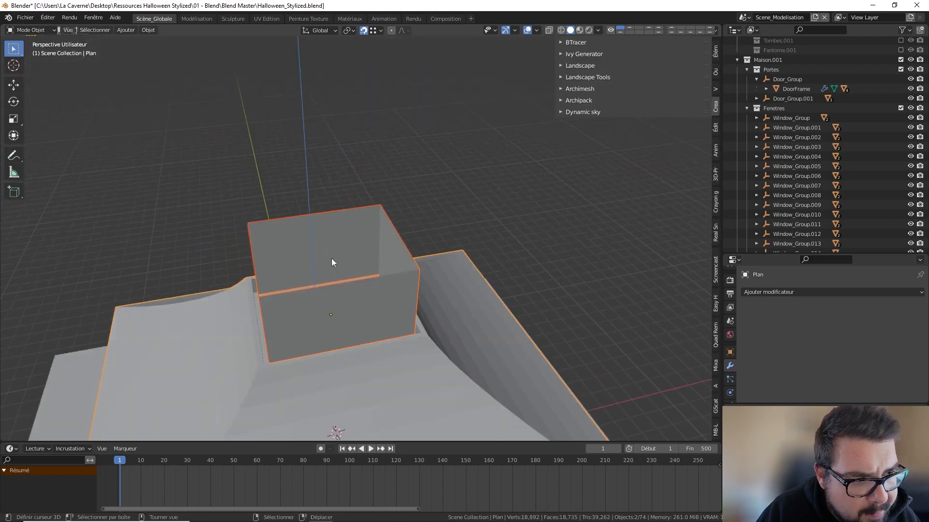
click(329, 231)
key(Tab)
Cut a vertical loop through the centre of each of the four tower walls.
key(ctrl+r)
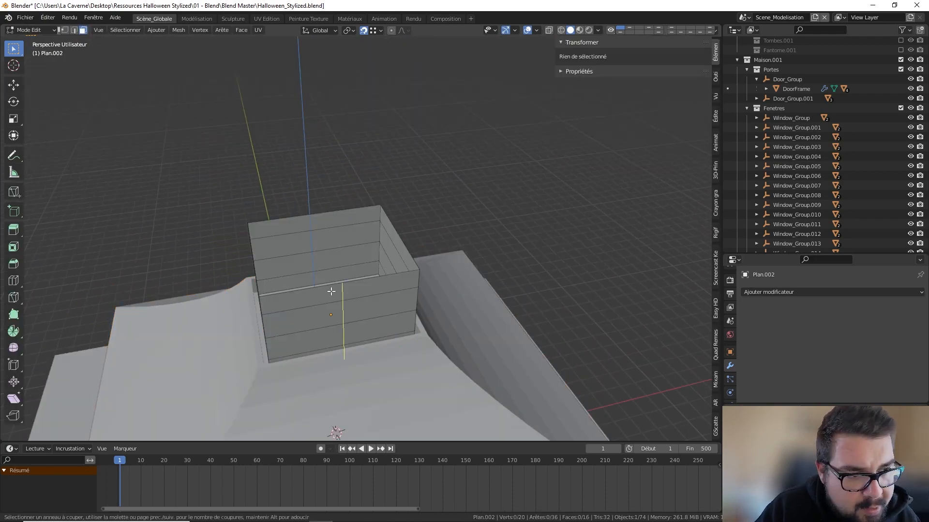
click(331, 291)
right_click(330, 291)
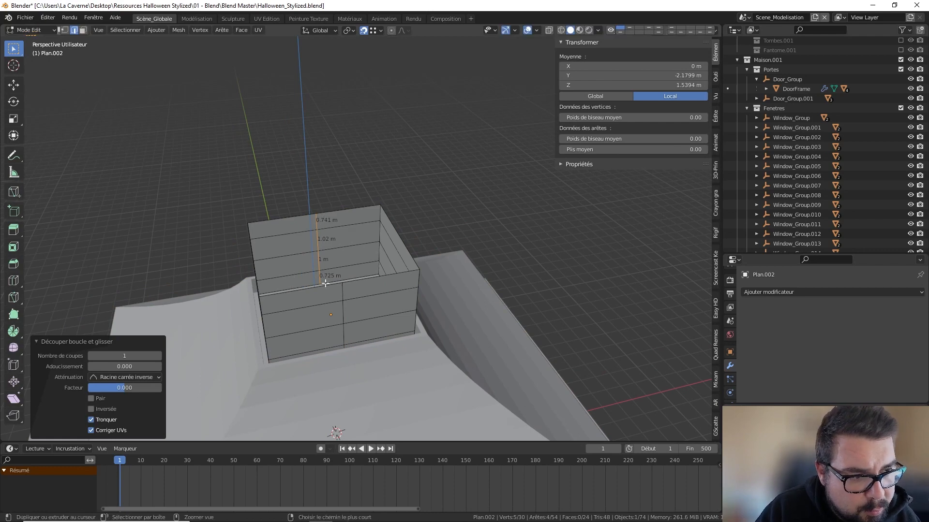
middle_drag(300, 290, 327, 284)
key(ctrl+r)
click(328, 285)
right_click(327, 284)
key(ctrl+r)
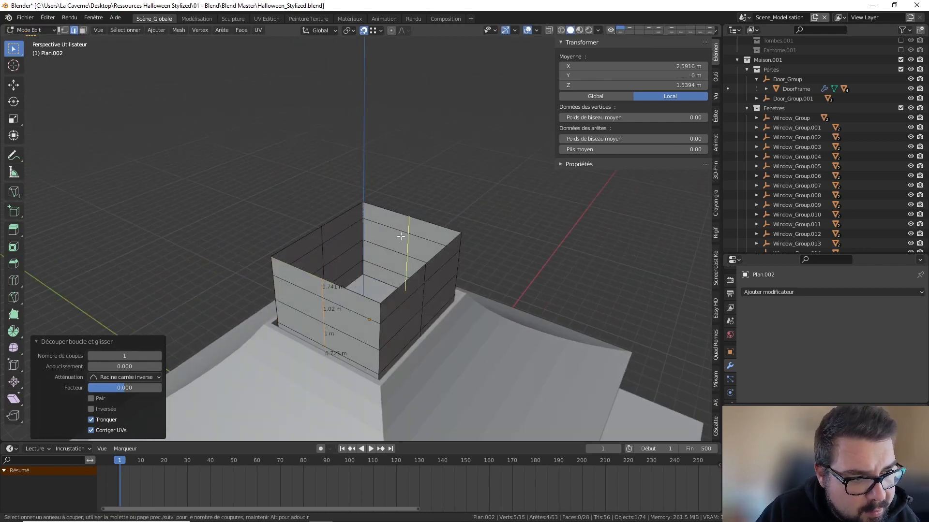
click(405, 236)
right_click(403, 236)
Cut another vertical loop exactly on the front tower wall's centre loop and move it 0.61 m along X.
middle_drag(402, 237, 344, 237)
key(ctrl+r)
click(346, 265)
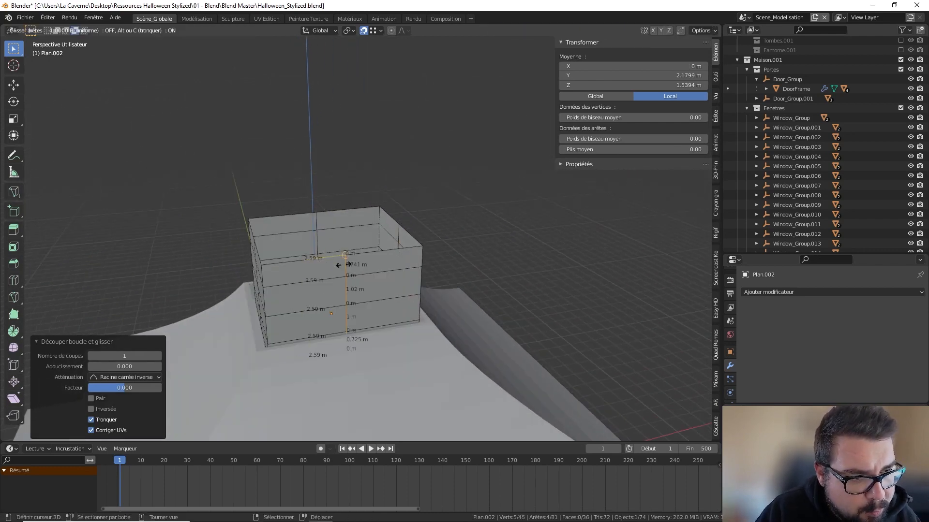
click(345, 264)
key(g)
text(x)
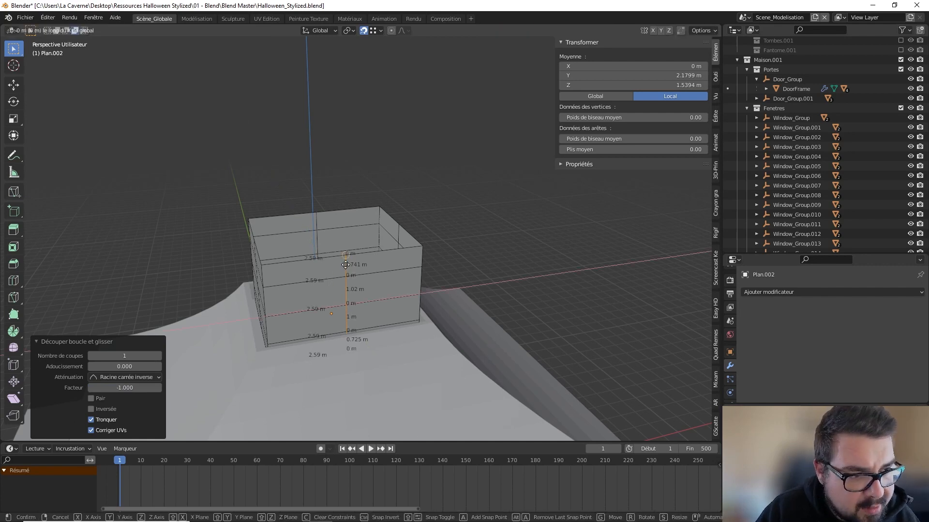
text(0.61)
key(Return)
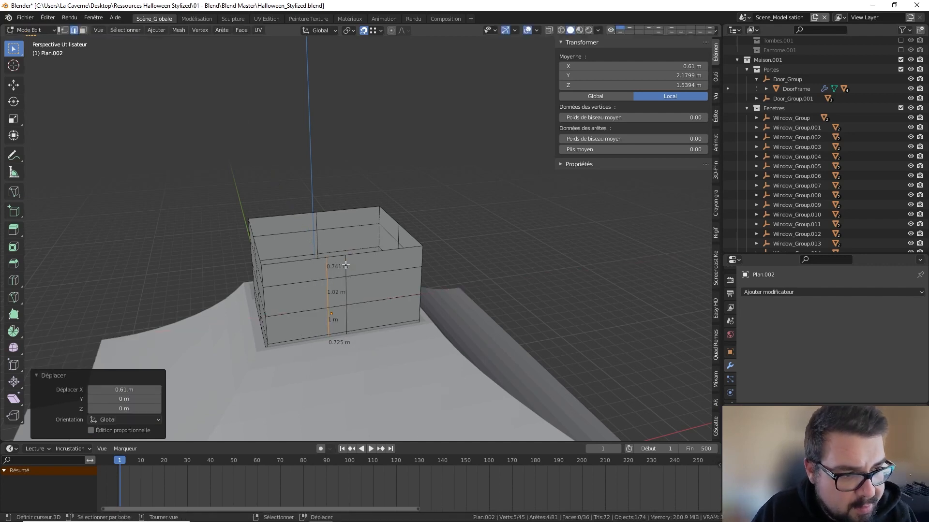
Cut a further vertical loop onto the front wall's centre loop at factor 1.000 and move it -0.61 m along X.
key(ctrl+r)
click(379, 257)
click(349, 265)
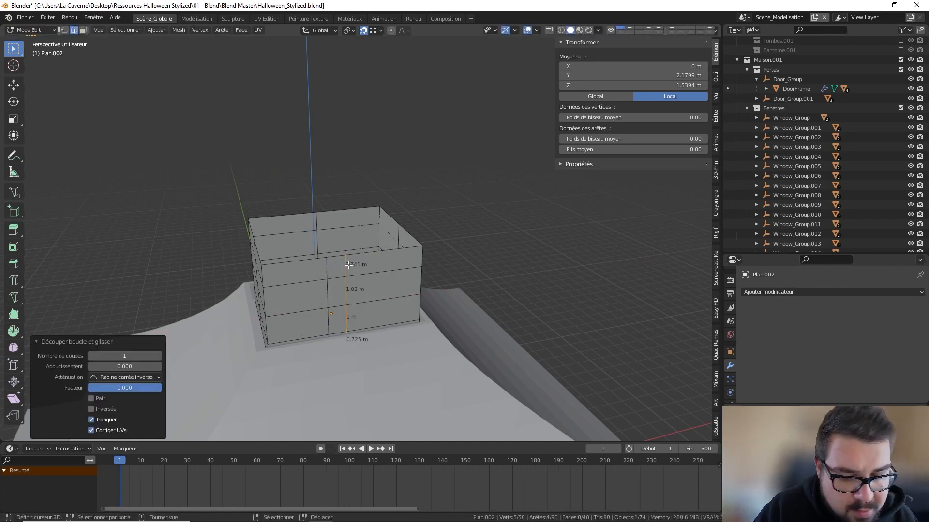
text(gx0.61-)
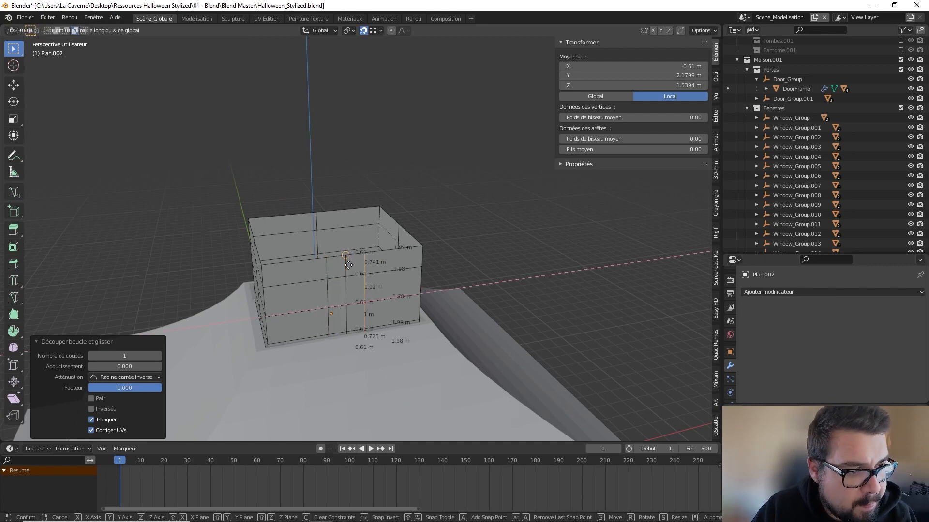
key(Return)
Try placing a loop on the adjacent side wall's centre loop and moving it 0.61 m along X, and undo the move and cut.
middle_drag(349, 265, 312, 239)
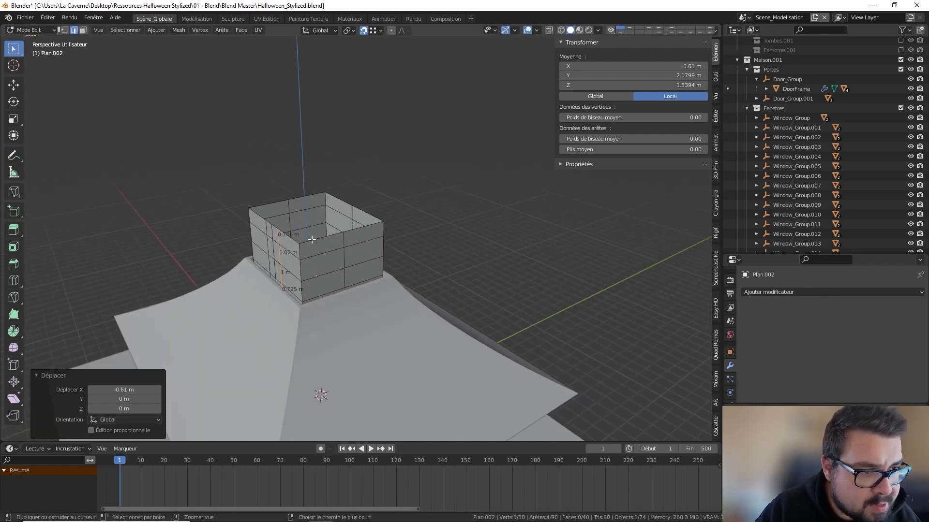
key(ctrl+r)
click(314, 241)
click(338, 239)
text(g)
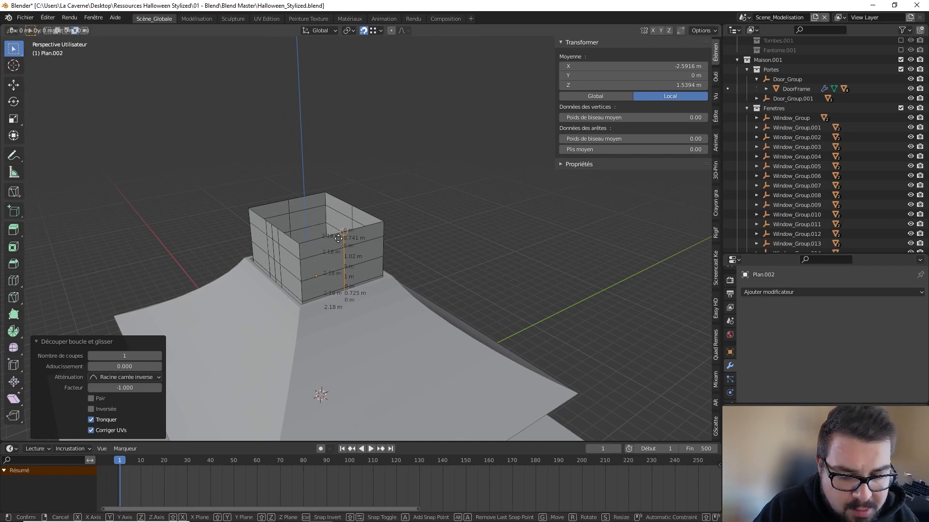
text(x0.61)
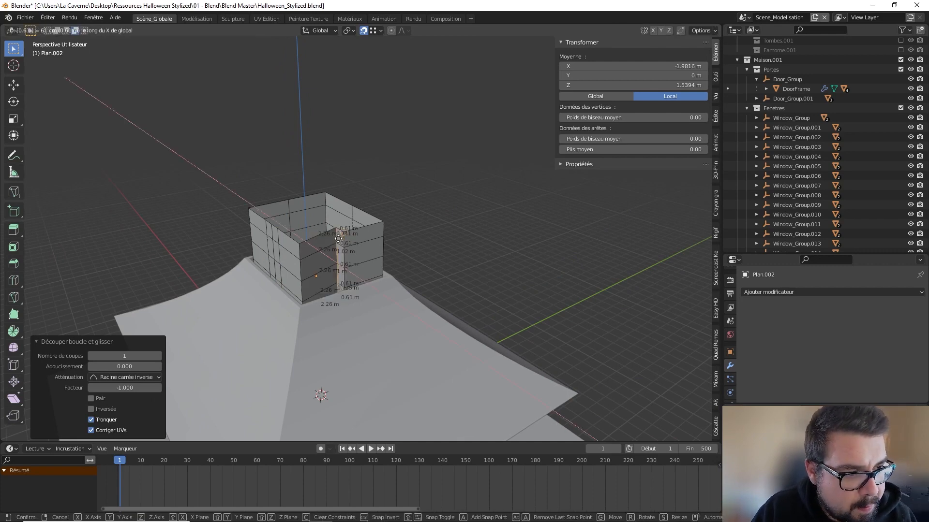
key(BackSpace)
key(BackSpace)
key(BackSpace)
key(BackSpace)
key(Return)
middle_drag(274, 219, 276, 240)
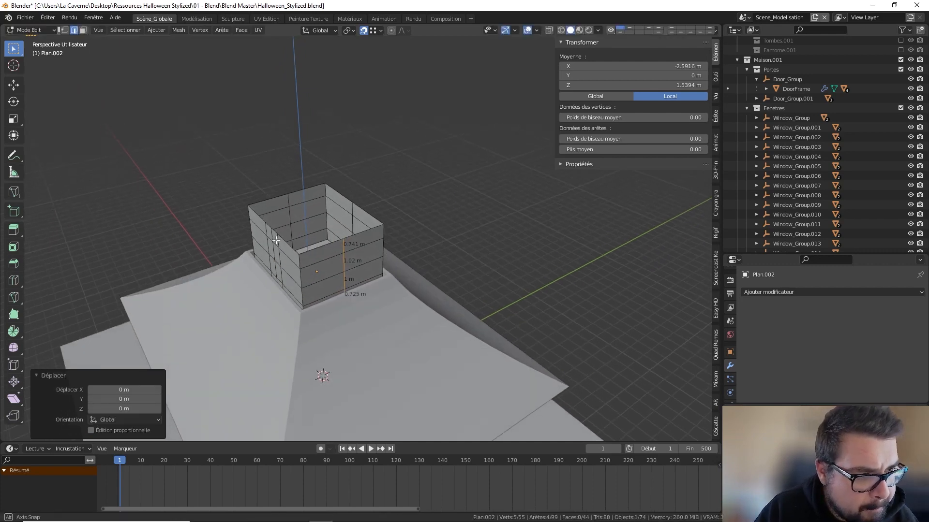
key(ctrl+z)
key(ctrl+z)
Cut a vertical loop onto the adjacent side wall's centre loop at factor -1.000 and move it 0.61 m along Y.
key(ctrl+r)
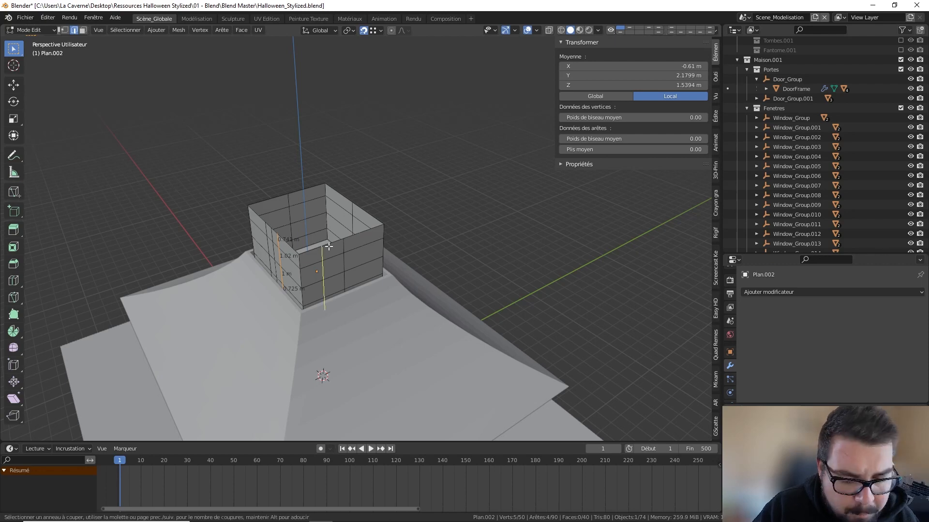
click(328, 246)
click(341, 246)
text(gy)
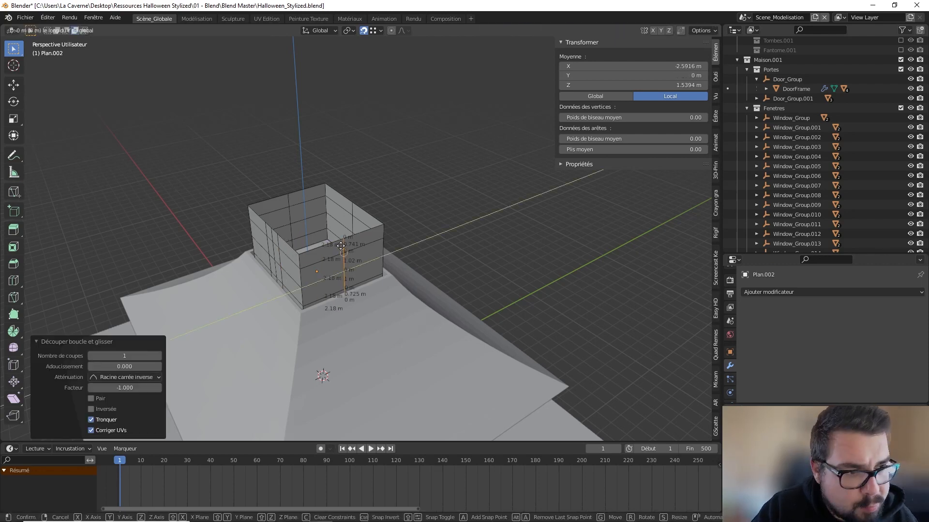
text(0.61)
key(Return)
Cut another vertical loop onto the side tower wall's centre loop at factor 1.000 and move it -0.61 m along Y.
key(ctrl+r)
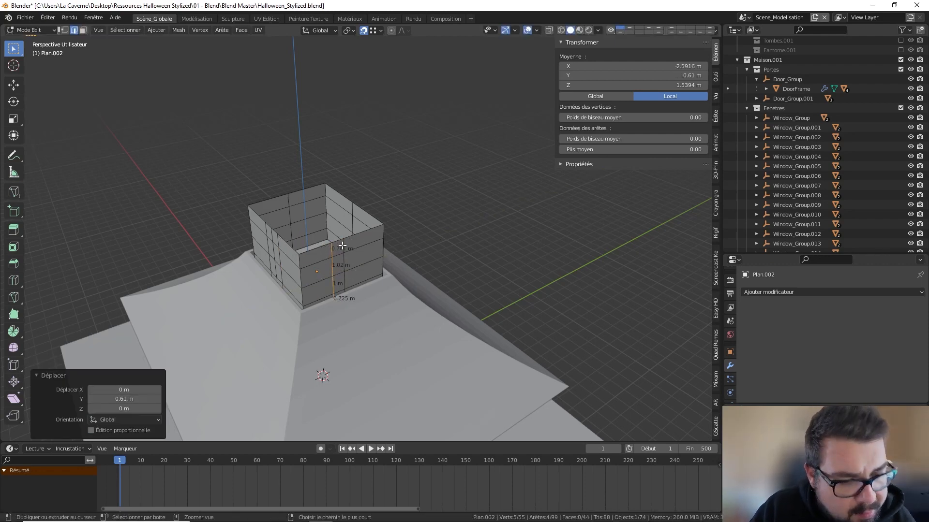
click(345, 239)
click(345, 241)
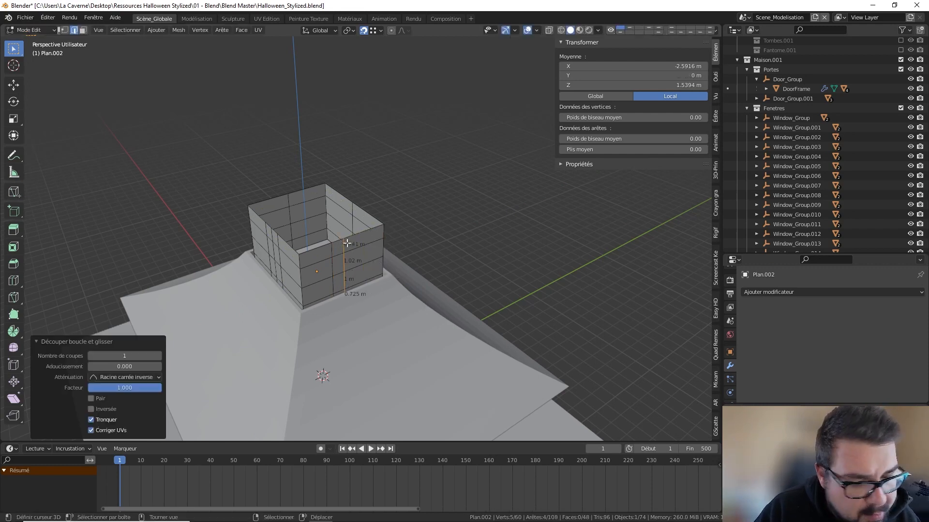
text(gy0.61)
key(Return)
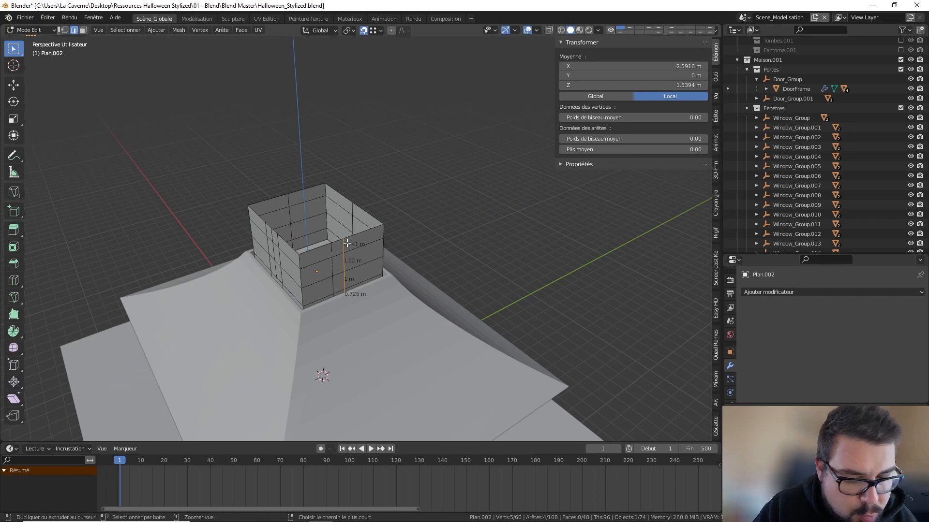
key(ctrl+r)
click(354, 240)
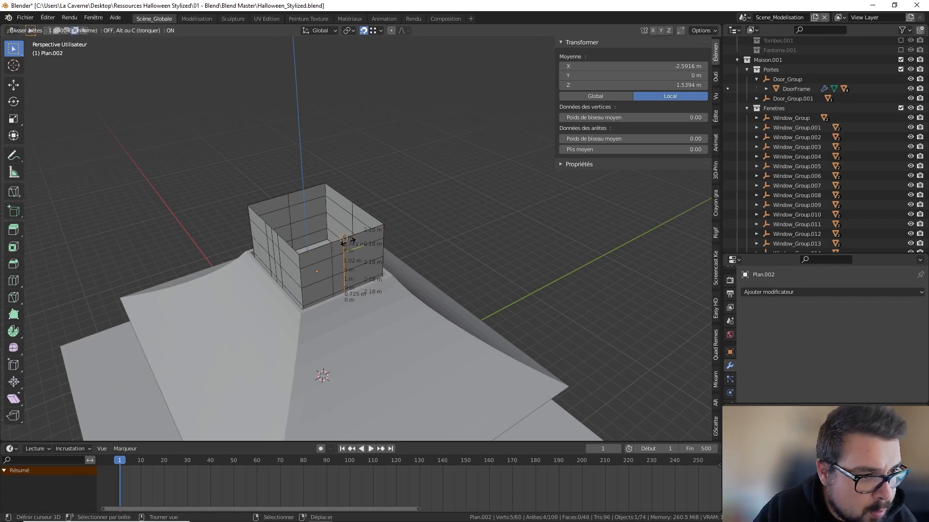
click(348, 241)
text(gy)
text(-0.61)
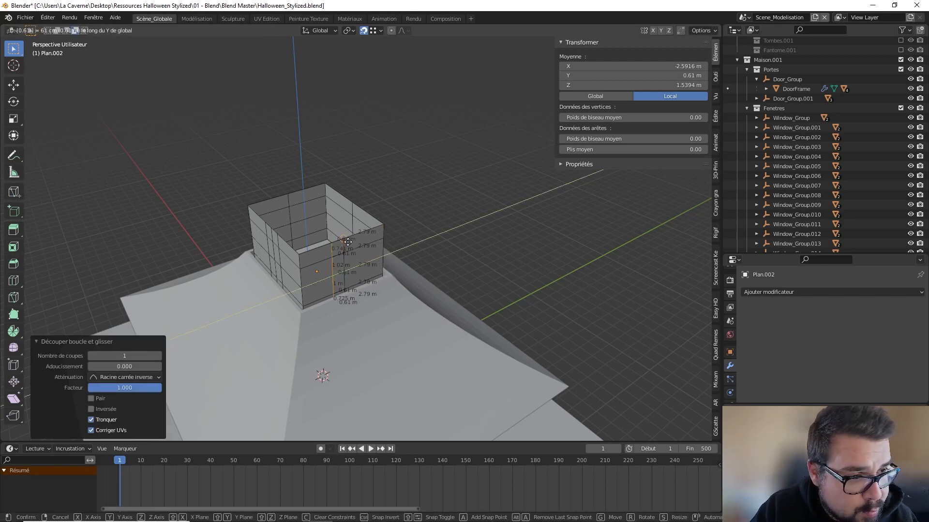
key(Return)
Cut a vertical loop onto the back tower wall's centre loop at factor -1.000 and move it -0.61 m along X.
middle_drag(331, 238, 371, 72)
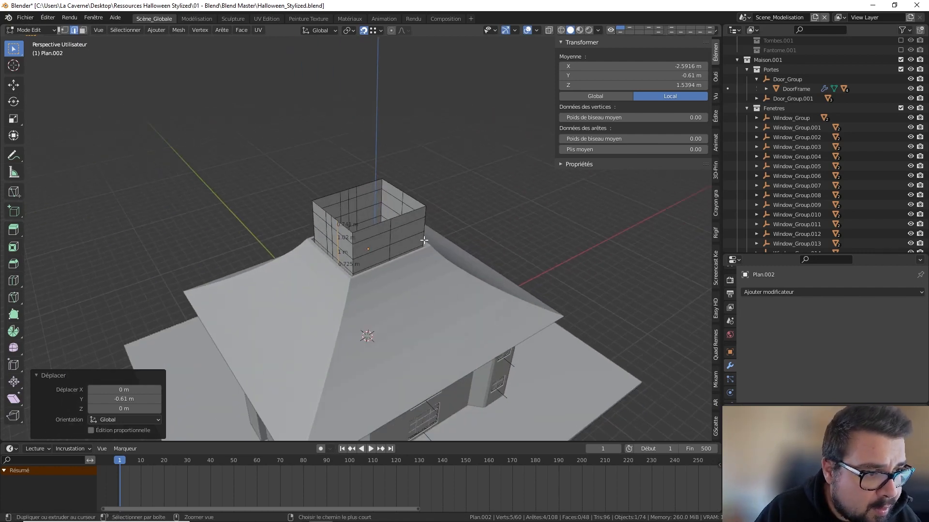
key(ctrl+r)
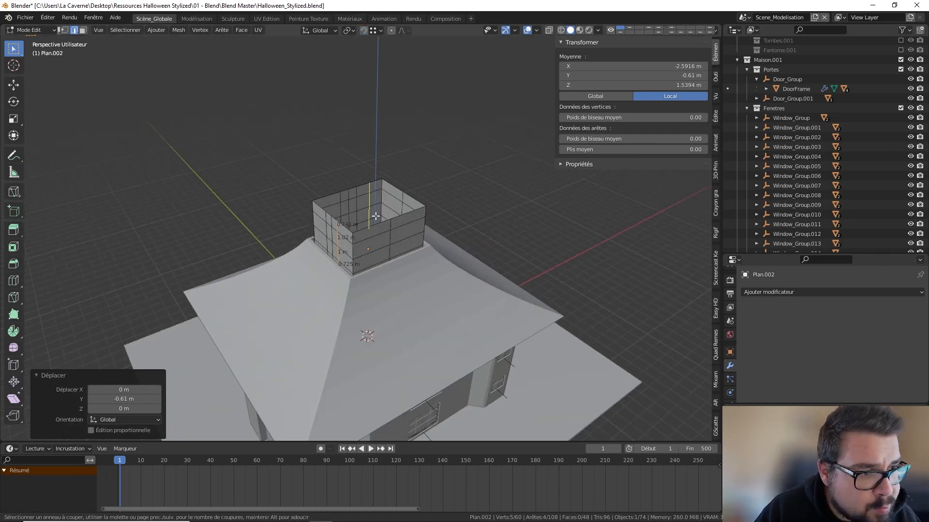
click(376, 216)
click(404, 222)
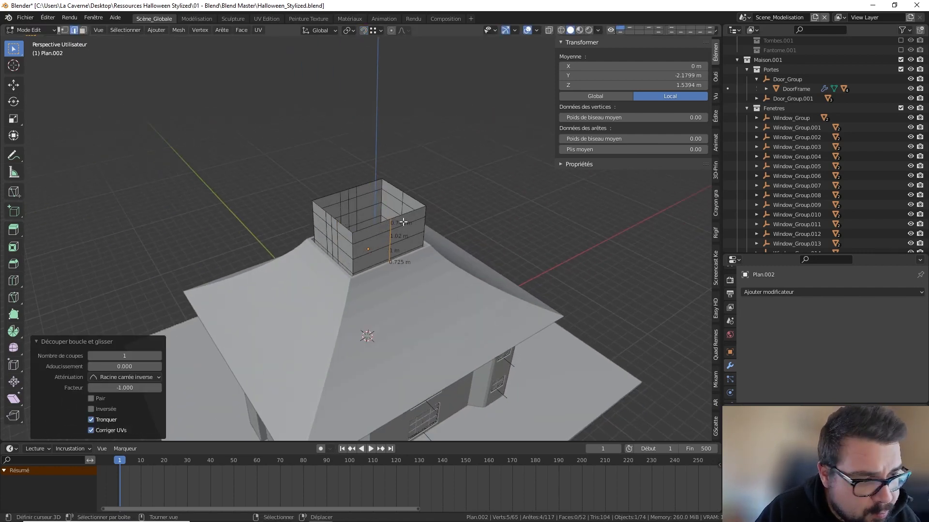
text(gx)
text(-0.61)
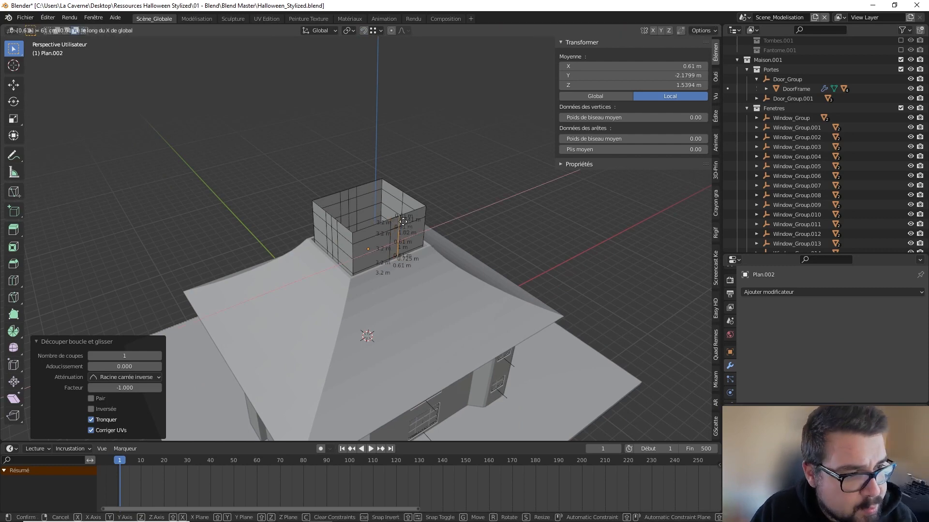
key(Return)
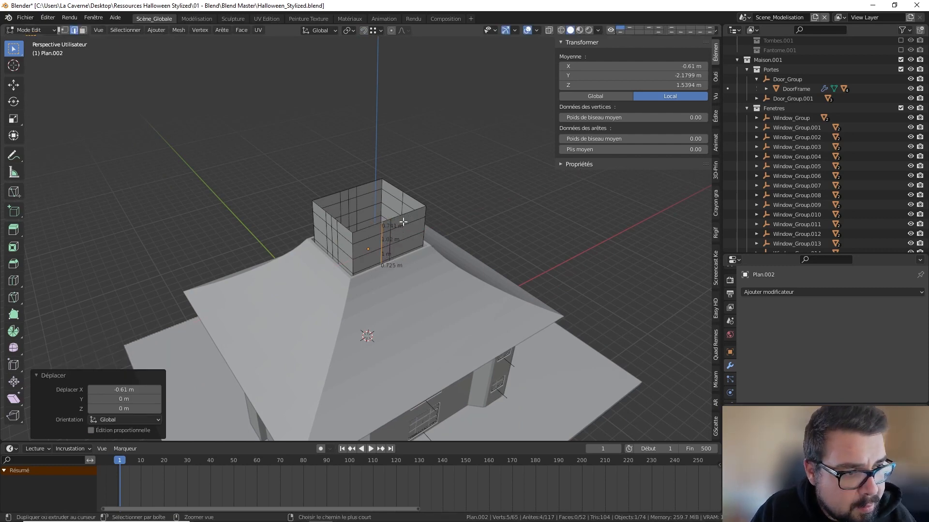
Cut a second vertical loop onto the back wall's centre loop at factor 1.000 and move it 0.61 m along X.
key(ctrl+r)
click(403, 222)
click(381, 240)
key(g)
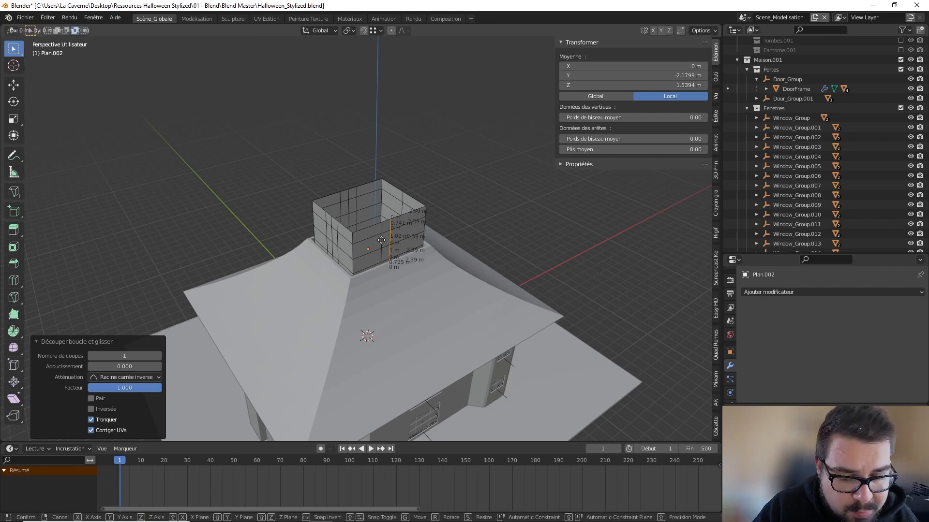
text(x)
text(0.61)
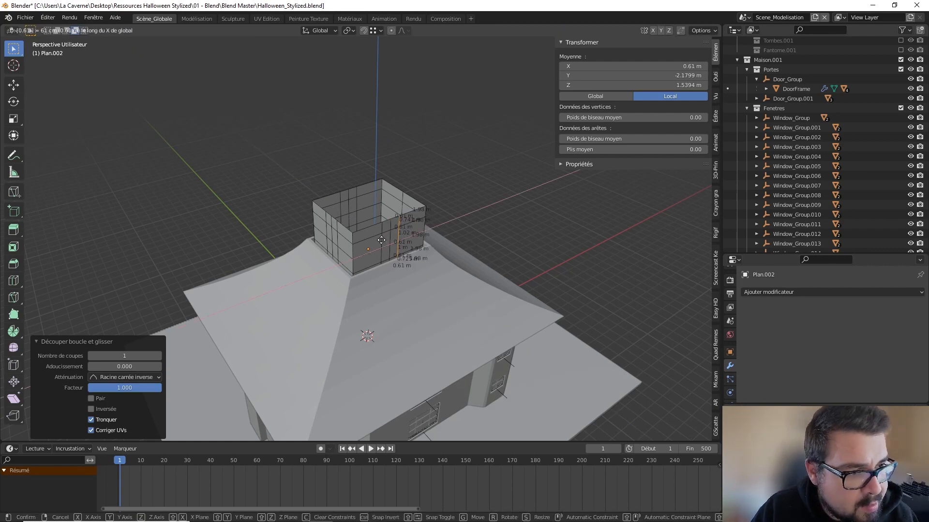
key(Return)
Cut a vertical loop onto the remaining side wall's centre loop at factor -1.000 and move it -0.61 m along Y.
middle_drag(381, 240, 421, 288)
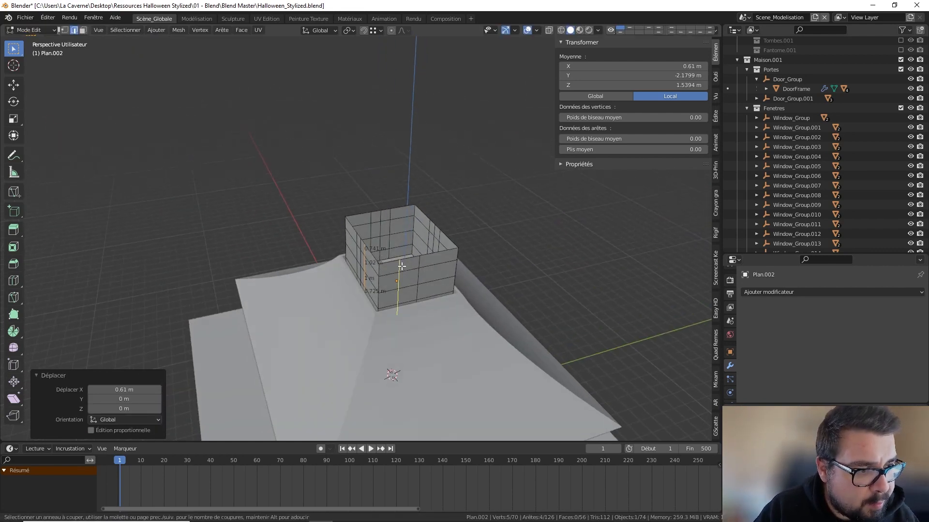
key(ctrl+r)
click(429, 267)
text(gy)
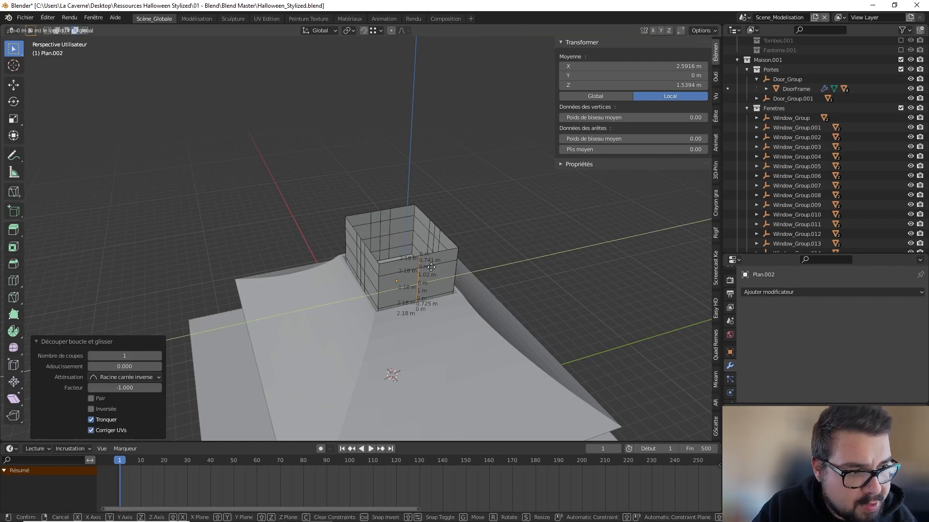
text(-0.61)
key(Return)
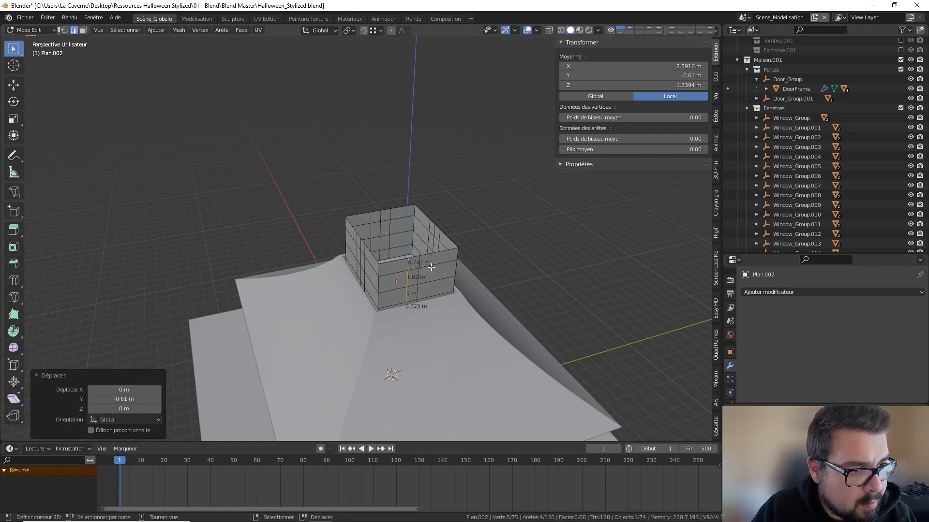
Cut a second vertical loop onto the remaining side wall's centre loop at factor 1.000 and move it 0.61 m along Y.
key(ctrl+r)
click(431, 267)
click(383, 279)
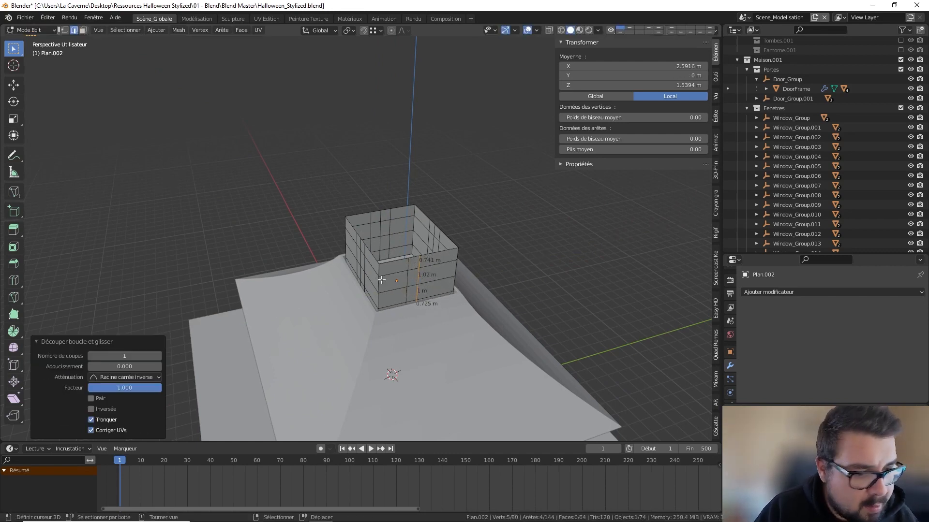
text(gy)
text(0.61)
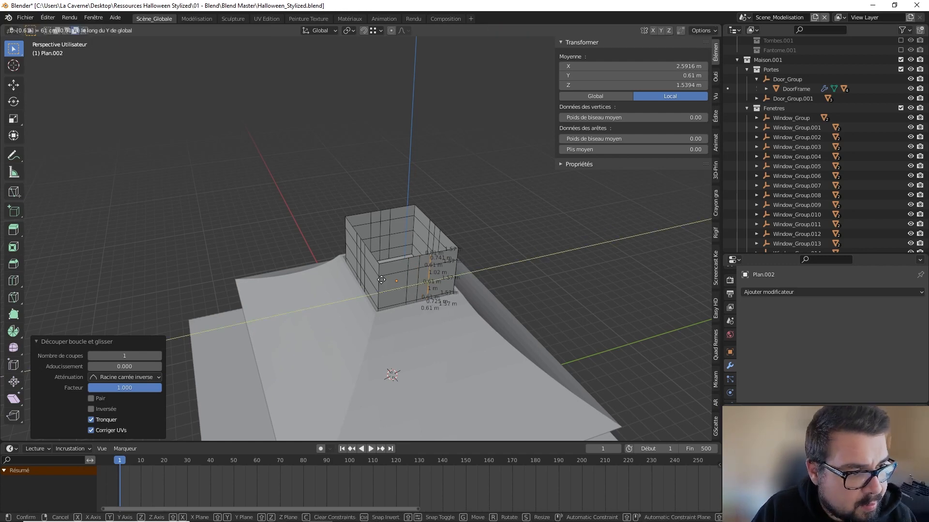
key(Return)
Select the two central faces on each of the four tower walls and delete them to open the window holes.
click(82, 30)
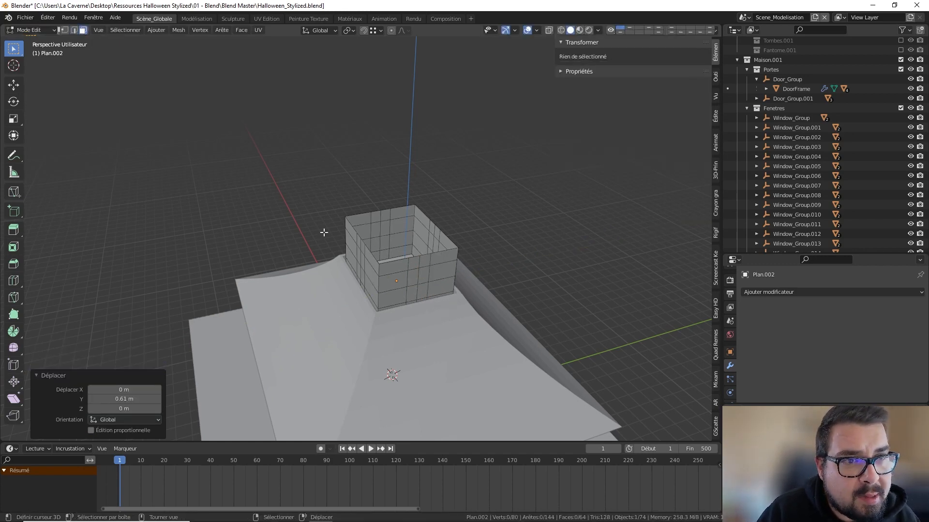
shift+middle_drag(354, 246, 320, 222)
click(377, 253)
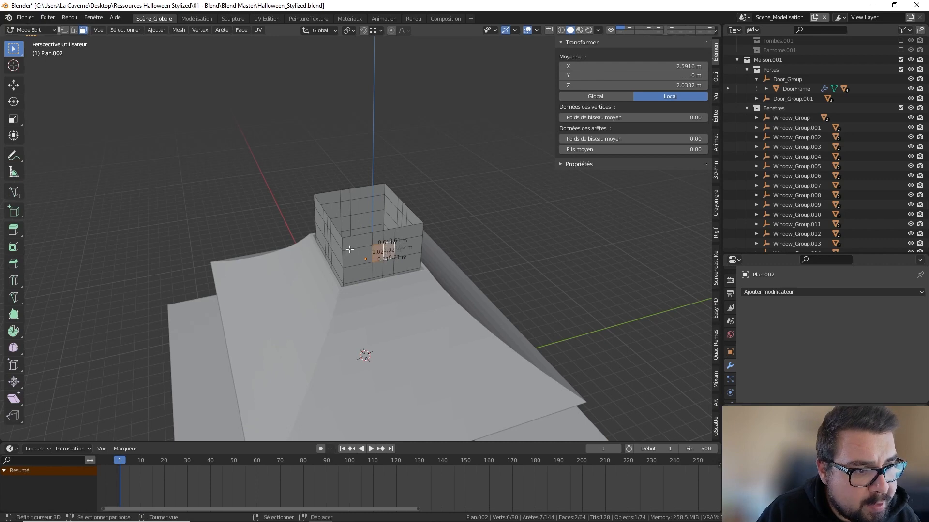
middle_drag(349, 249, 442, 266)
shift+click(361, 243)
shift+click(325, 236)
scroll(395, 254, up, 3)
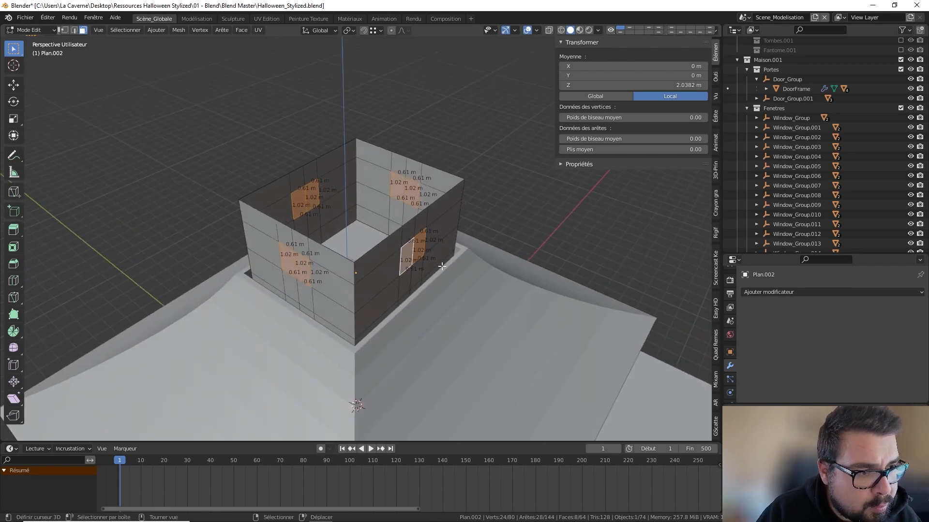
key(x)
click(506, 228)
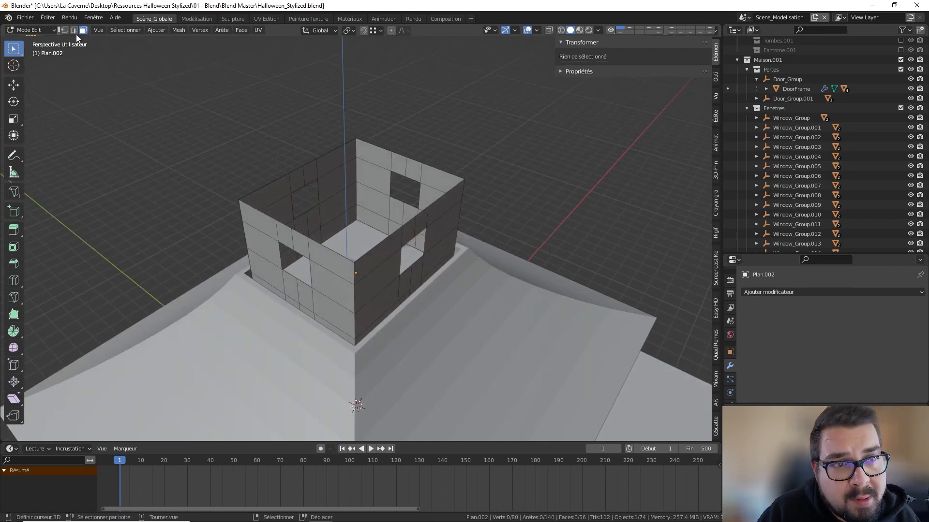
Extrude the border edges of the two window openings facing along X inwards, scaling them to 0.869 along X.
alt+click(289, 272)
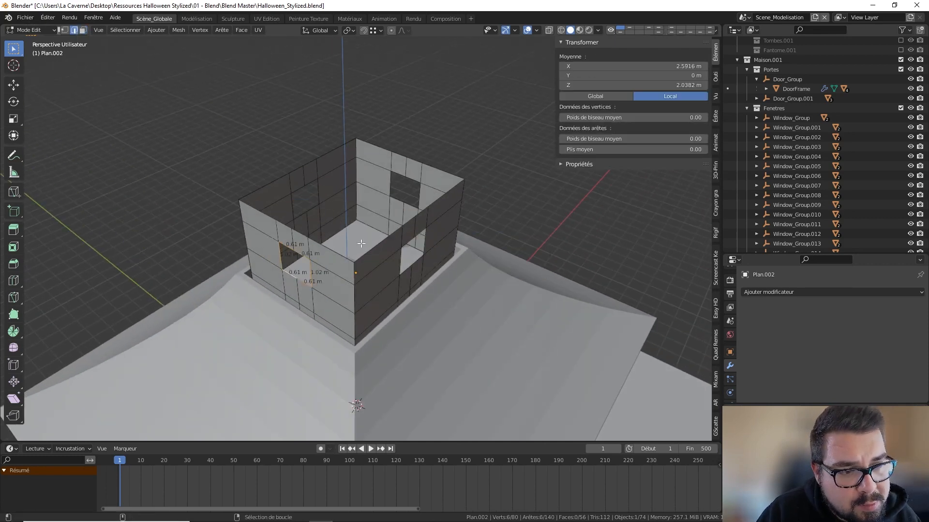
alt+shift+click(401, 200)
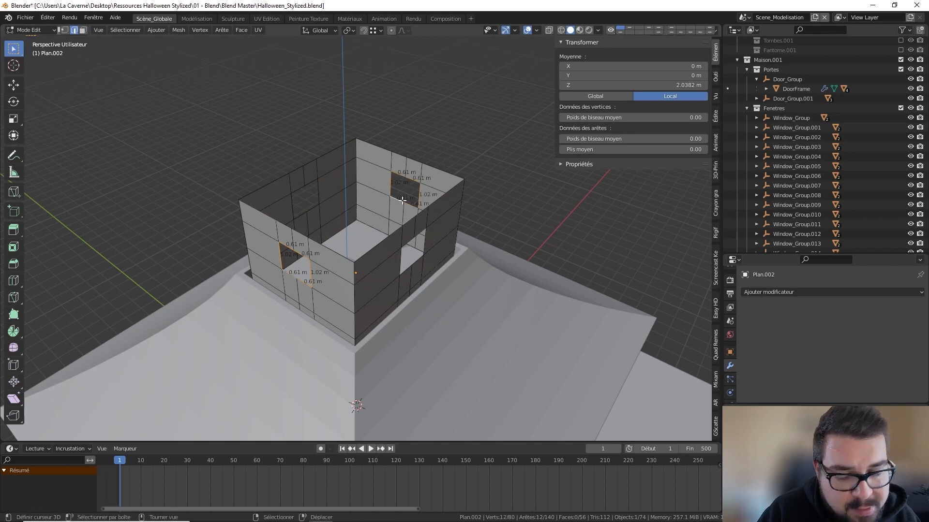
key(e)
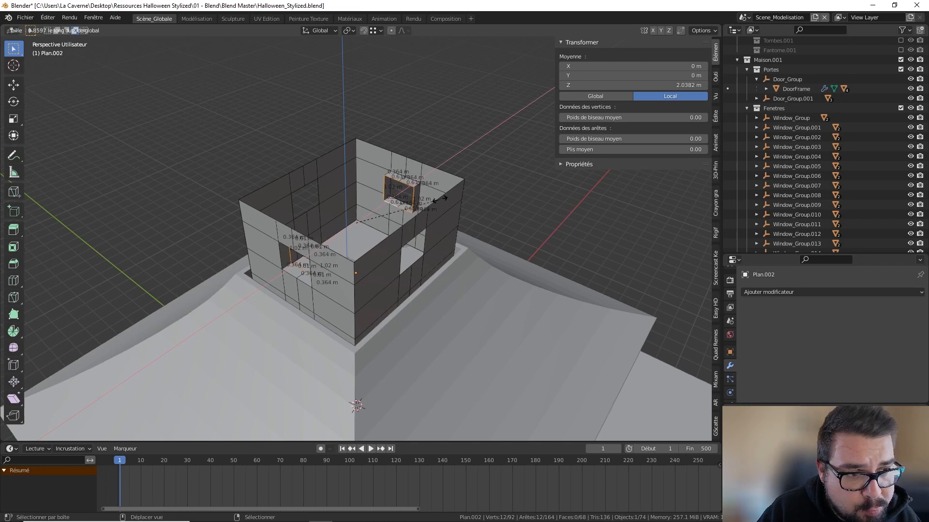
click(444, 197)
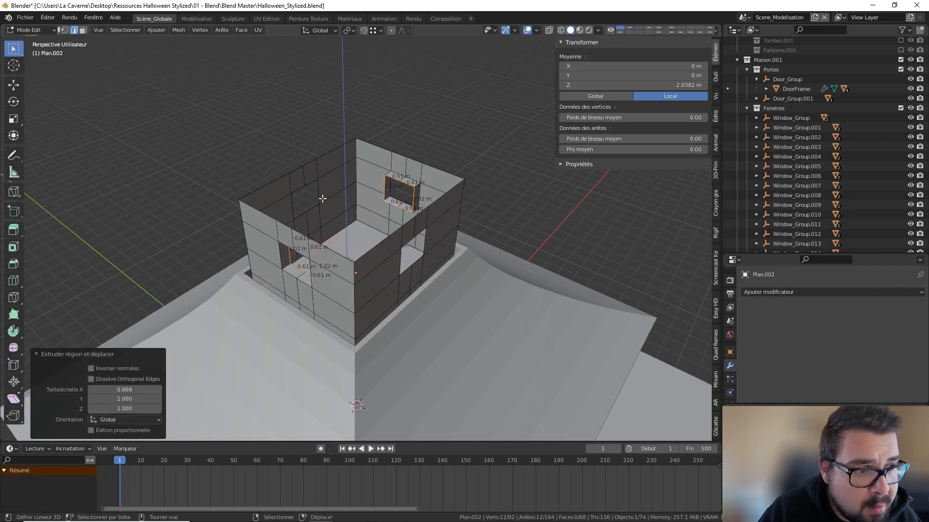
Extrude the border edges of the other two opposite window openings inwards by scaling them along Y.
key(alt+a)
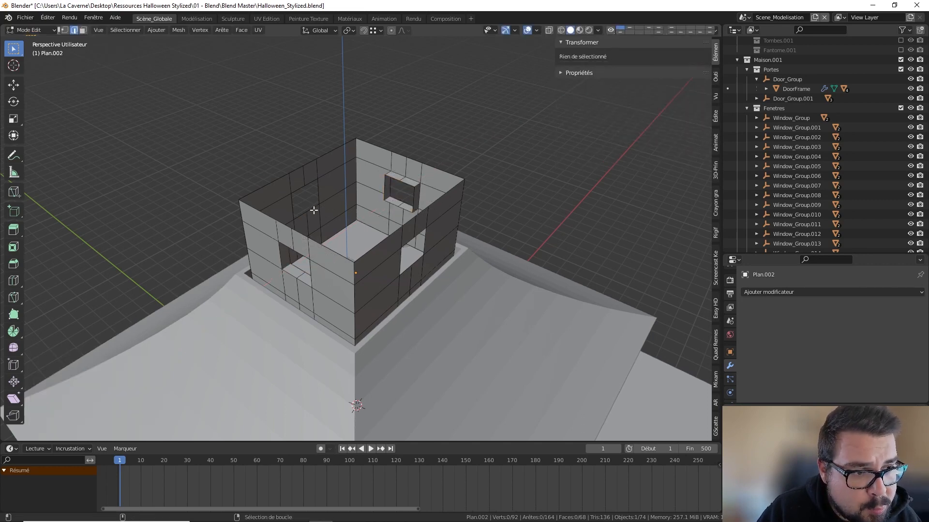
alt+click(314, 209)
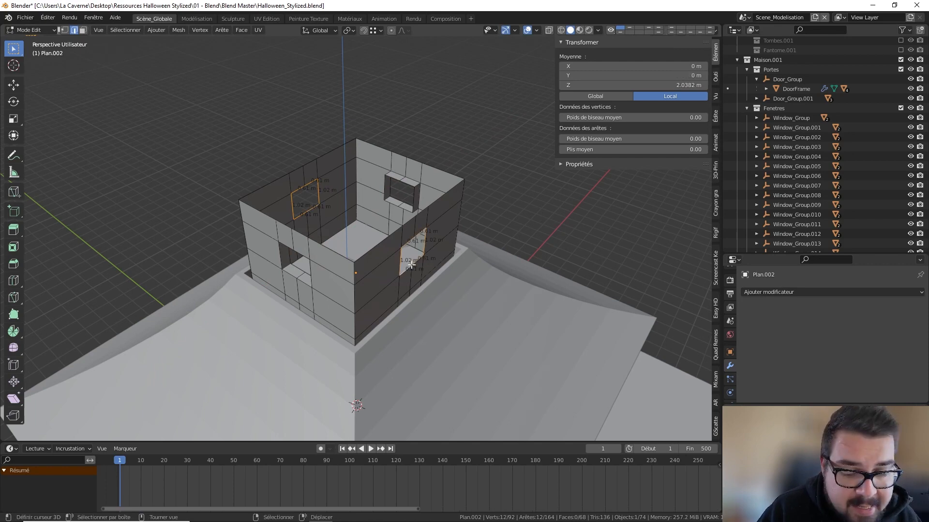
key(e)
key(s)
key(x)
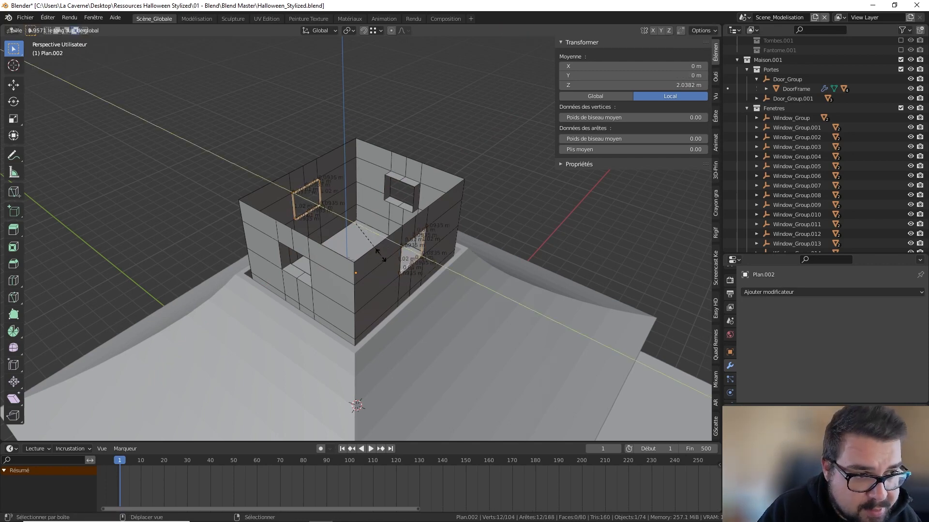
click(338, 221)
Return to Object Mode, set the tower walls' origin to their geometry, and unhide the pointed roof.
key(Tab)
key(q)
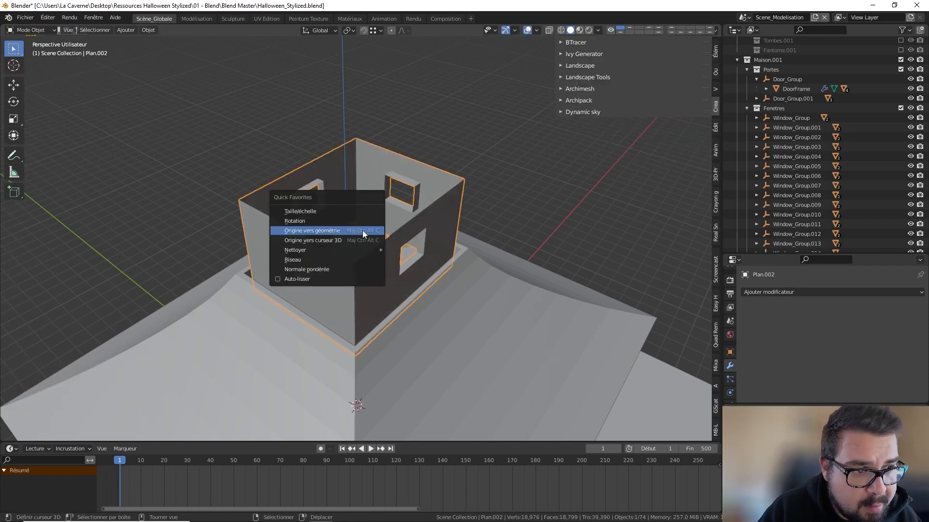
click(332, 218)
key(q)
click(325, 228)
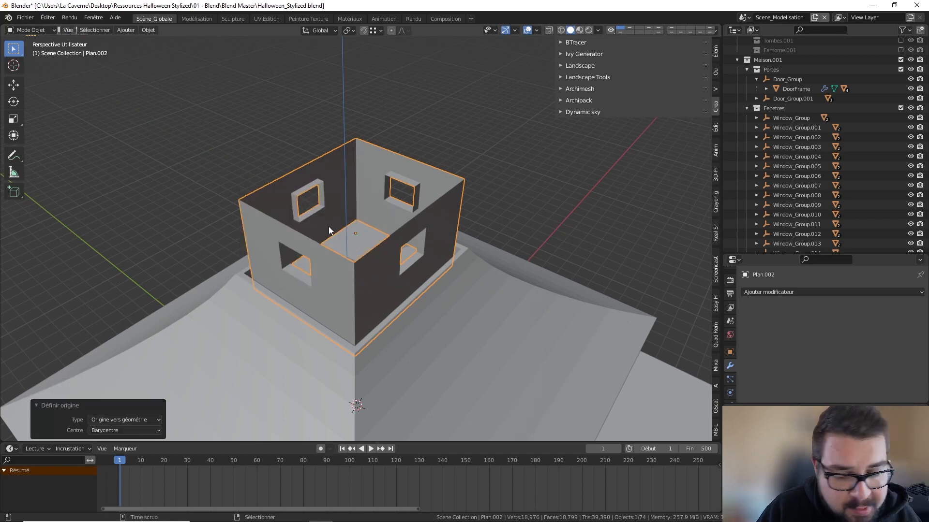
key(alt+h)
Select the upper-floor window group Window_Group.018 on the house front together with its whole hierarchy.
middle_drag(311, 222, 365, 225)
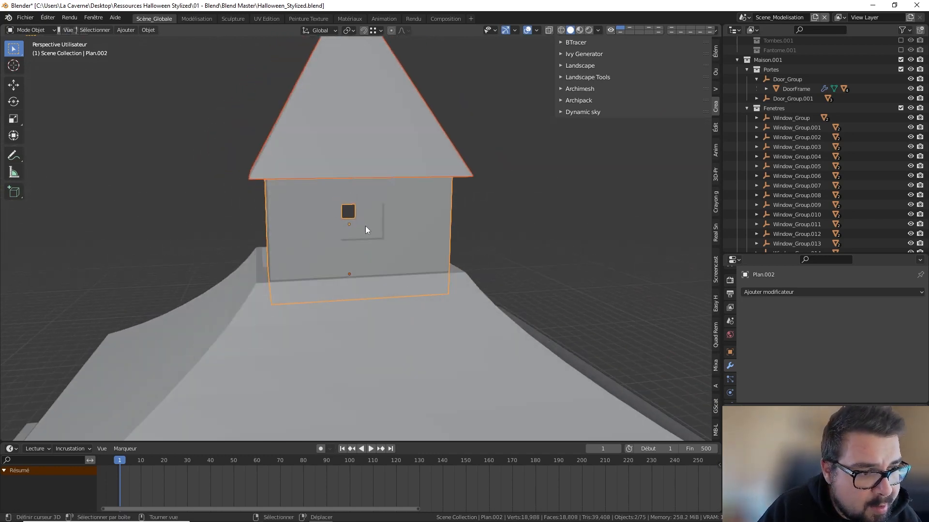
scroll(364, 225, down, 6)
shift+middle_drag(358, 309, 360, 266)
scroll(399, 291, up, 1)
right_click(793, 198)
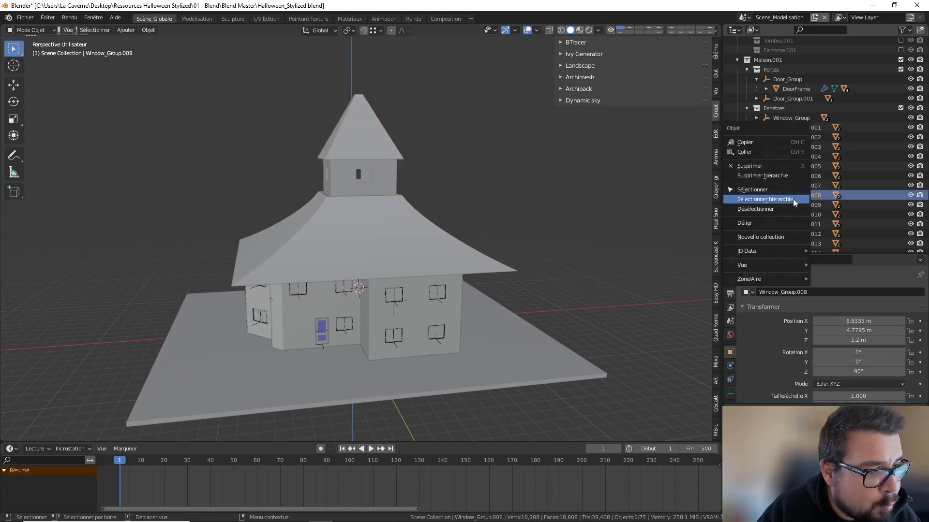
click(397, 303)
scroll(762, 199, down, 4)
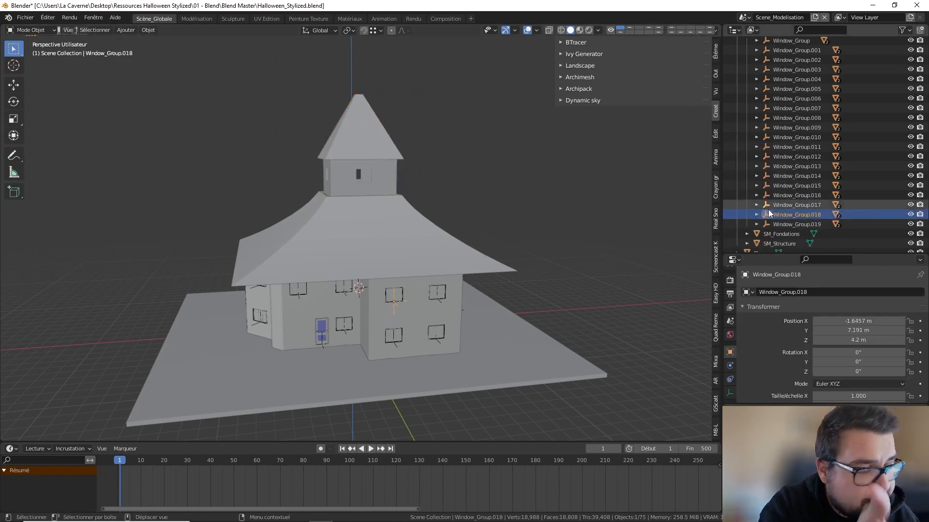
right_click(808, 216)
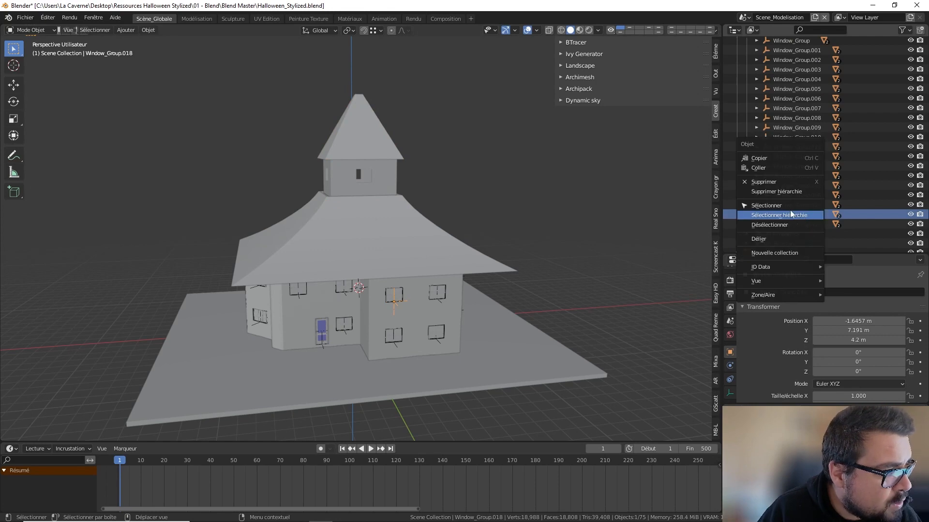
click(791, 214)
middle_drag(405, 219, 413, 239)
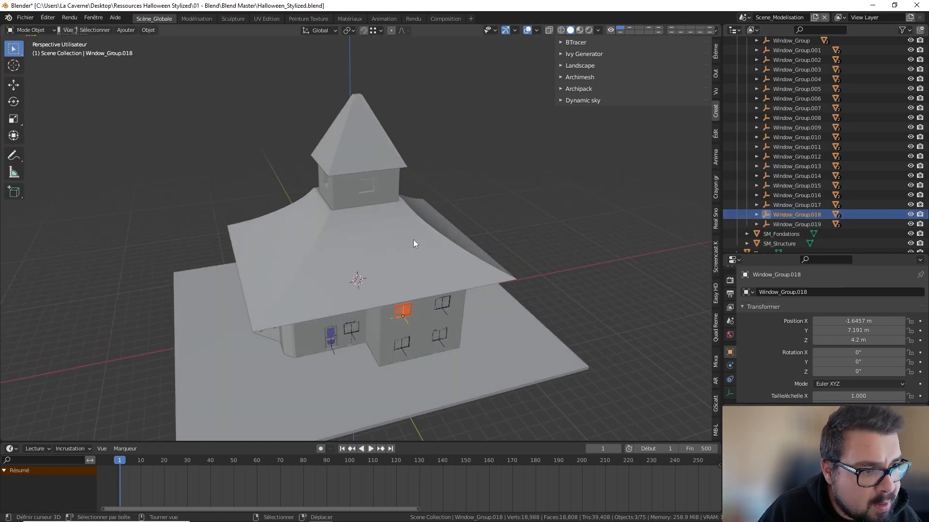
Duplicate the selected window group four times and place the copies in the empty space beside the tower.
scroll(413, 239, up, 1)
key(shift+d)
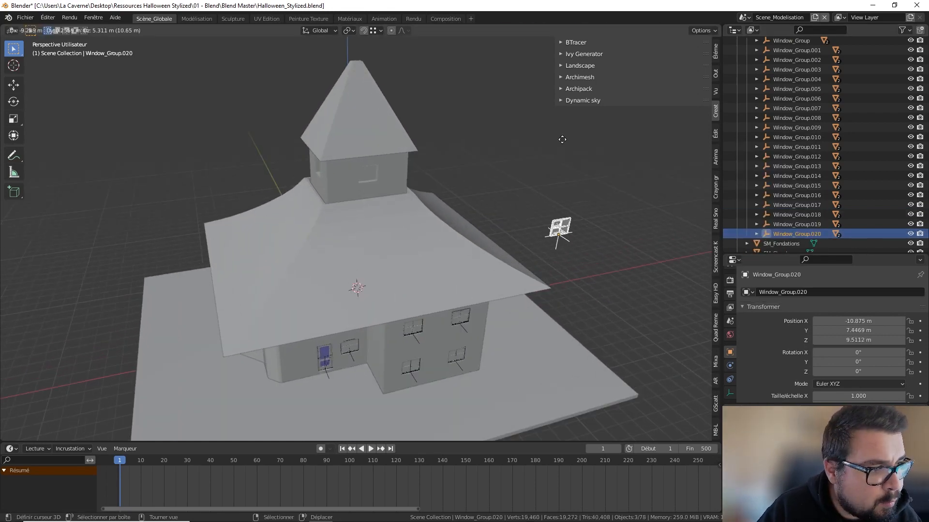
click(568, 128)
key(shift+d)
click(592, 201)
key(shift+d)
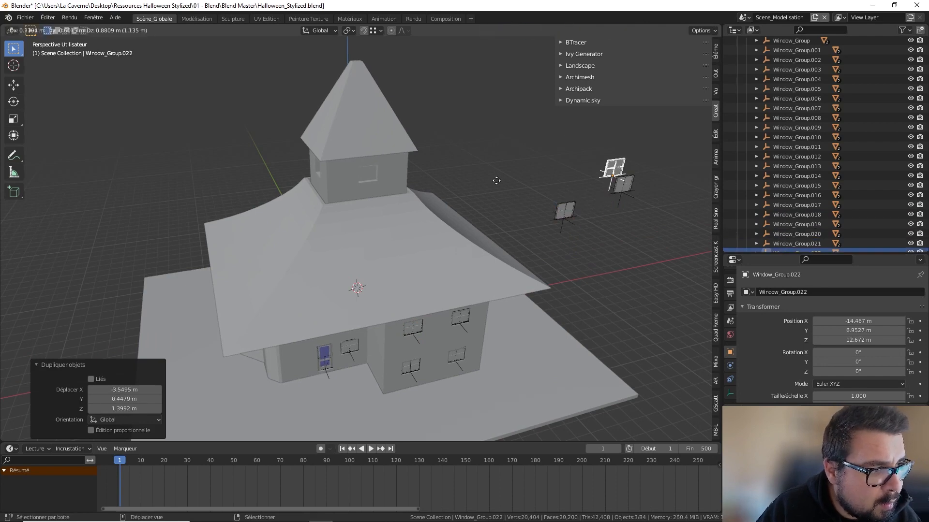
click(474, 178)
key(shift+d)
click(432, 178)
Snap the 3D cursor to the bottom edge of the window opening in the tower's front wall.
right_click(403, 176)
key(Tab)
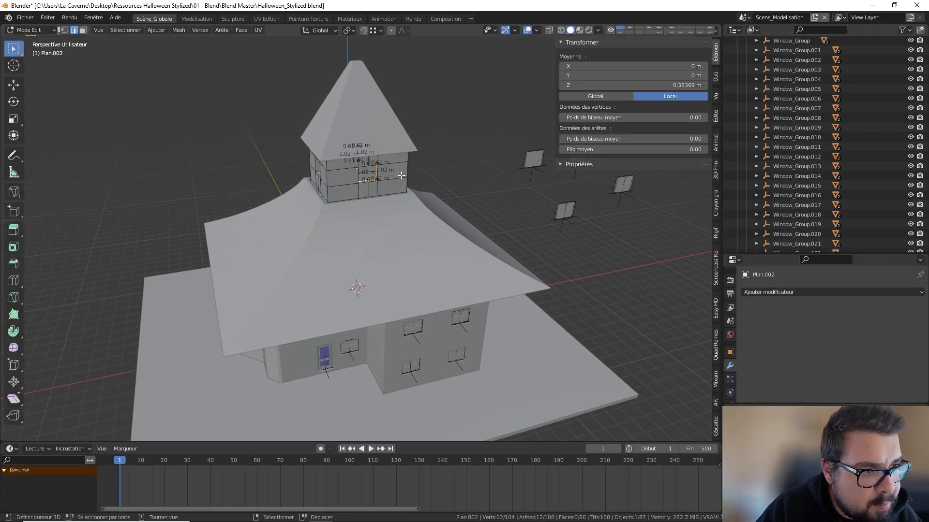
shift+middle_drag(358, 186, 375, 242)
scroll(375, 243, up, 4)
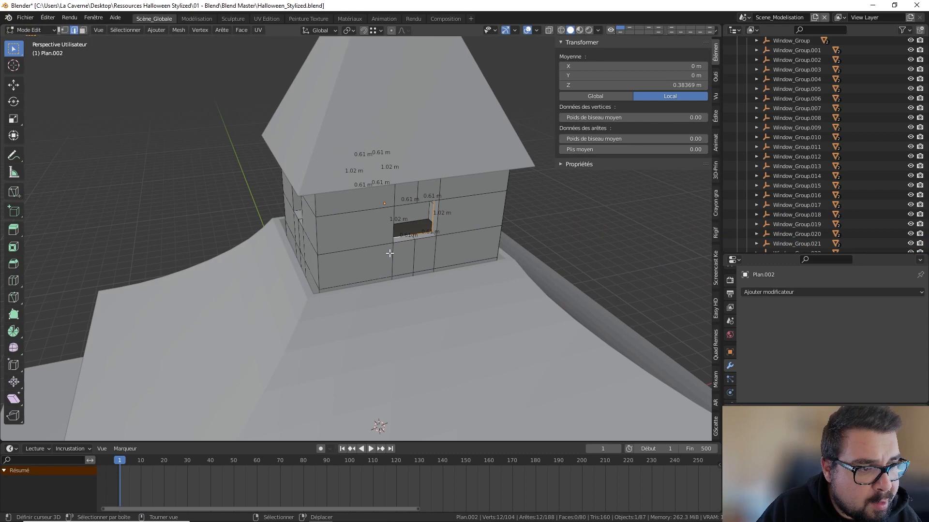
right_click(411, 238)
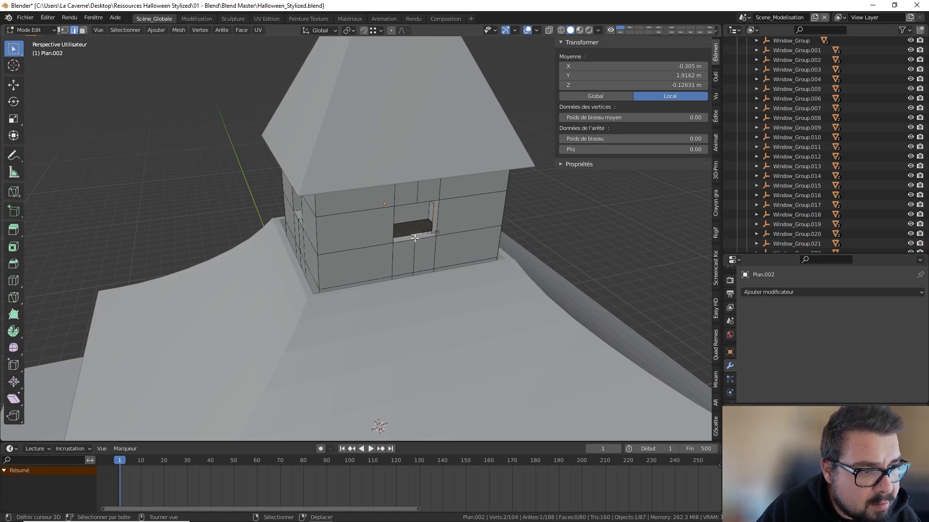
key(shift+s)
click(413, 239)
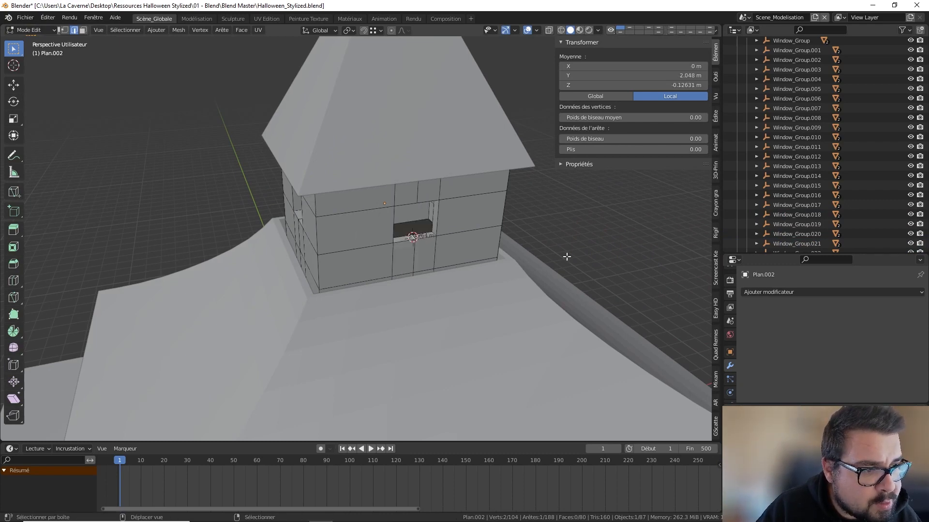
Return to Object Mode and snap the window copy Window_Group.023 to the 3D cursor in the front opening.
middle_drag(412, 239, 563, 255)
key(Tab)
right_click(523, 242)
key(shift+s)
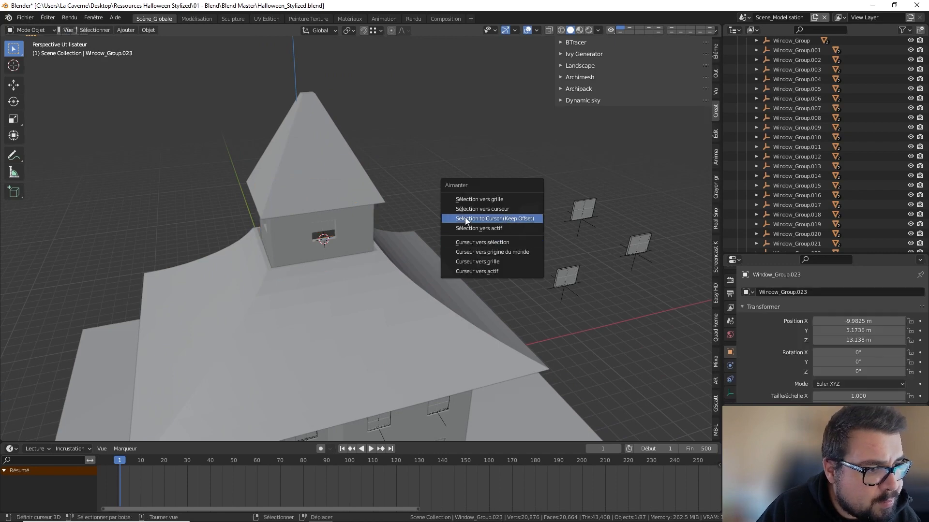
click(465, 209)
Place Window_Group.022 in the tower's rear opening by snapping the 3D cursor to its bottom edge and the window to the cursor.
middle_drag(451, 220, 454, 228)
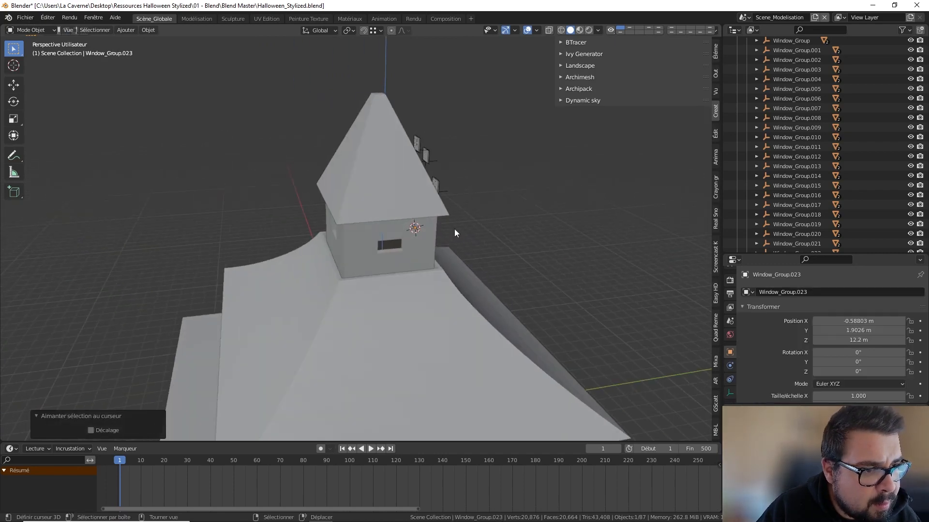
right_click(371, 245)
middle_drag(371, 246, 399, 246)
key(Tab)
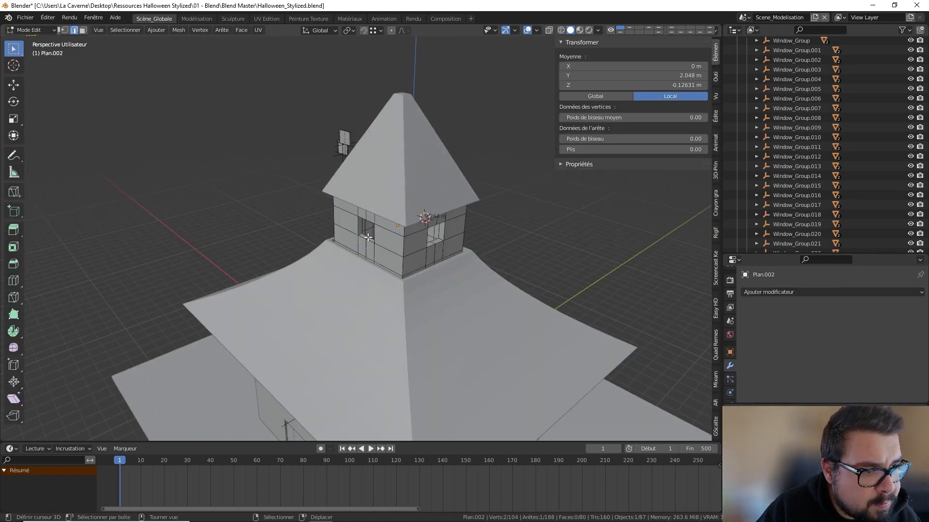
key(shift+s)
click(367, 274)
key(Tab)
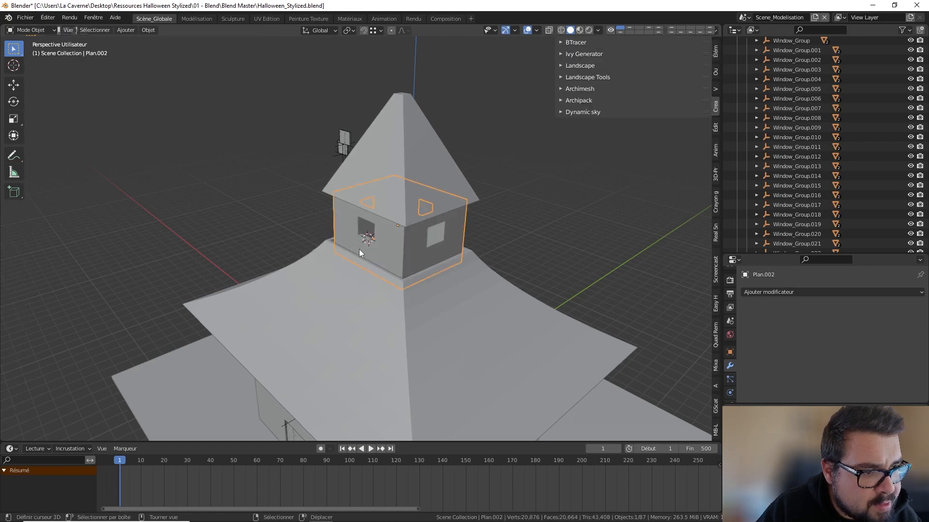
right_click(333, 148)
key(shift+s)
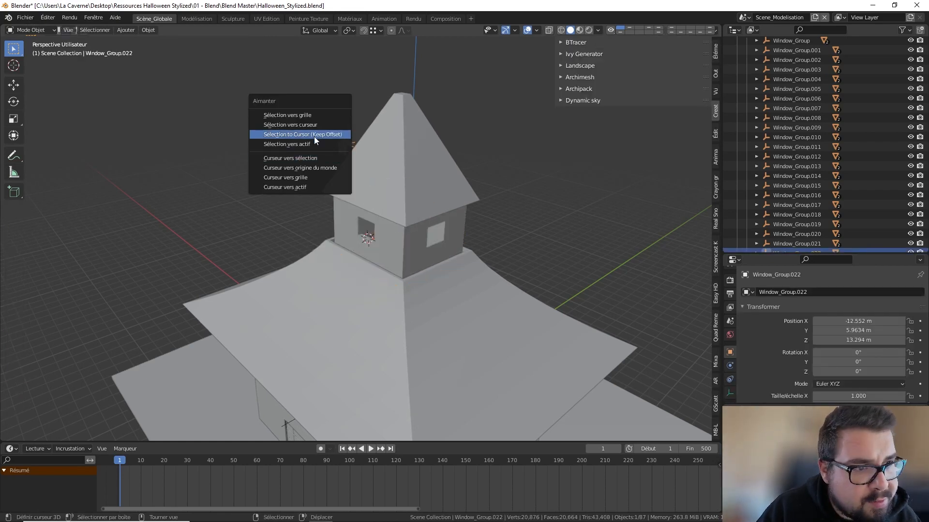
click(307, 124)
Place Window_Group.021 in the tower's positive-X side opening by snapping the 3D cursor to its bottom edge and the window to the cursor.
right_click(446, 246)
key(Tab)
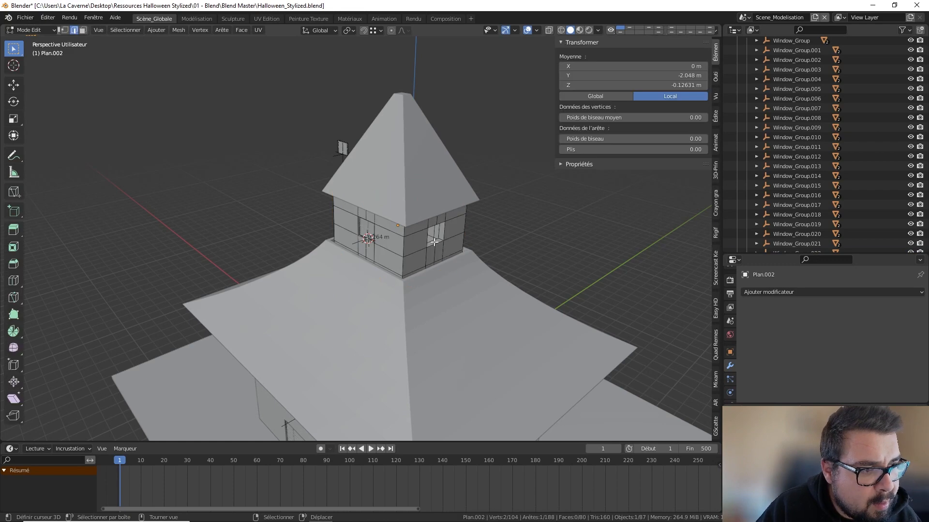
right_click(435, 243)
key(shift+s)
click(442, 275)
key(Tab)
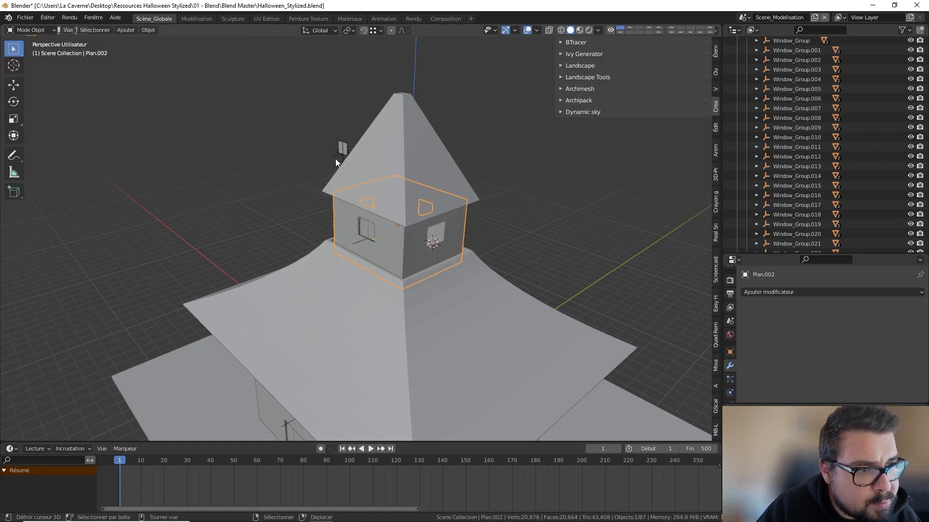
right_click(335, 159)
key(shift+s)
click(310, 126)
Place Window_Group.020 in the remaining negative-X side opening by snapping the 3D cursor to its bottom edge and the window to the cursor.
middle_drag(327, 155, 387, 222)
right_click(387, 222)
key(Tab)
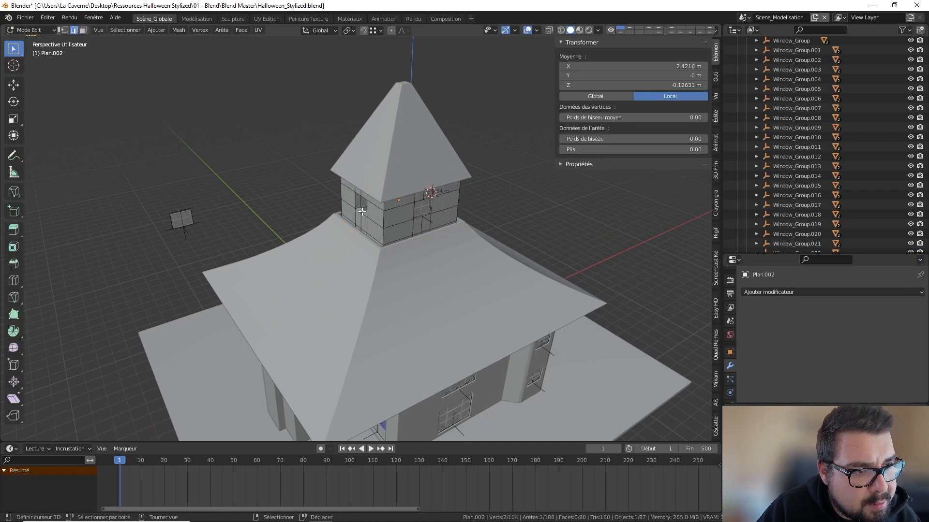
key(shift+s)
click(341, 245)
key(Tab)
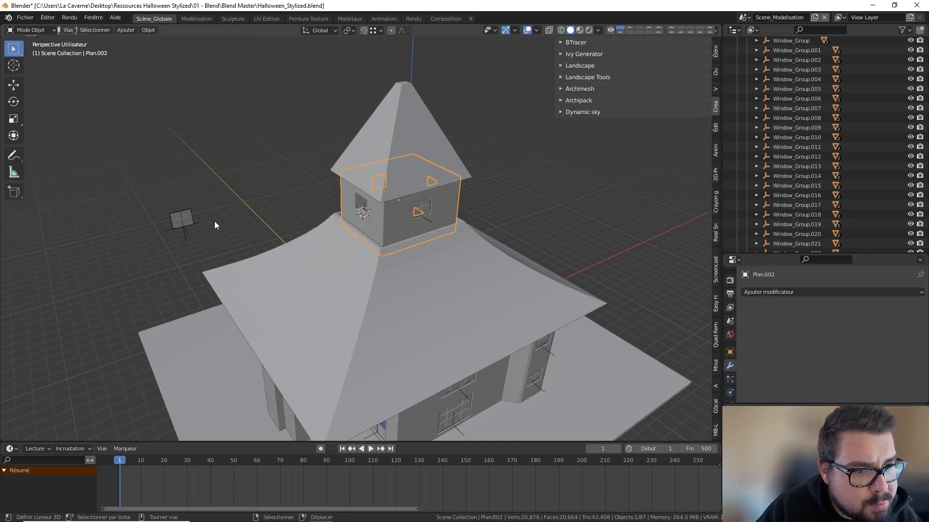
right_click(182, 234)
key(shift+s)
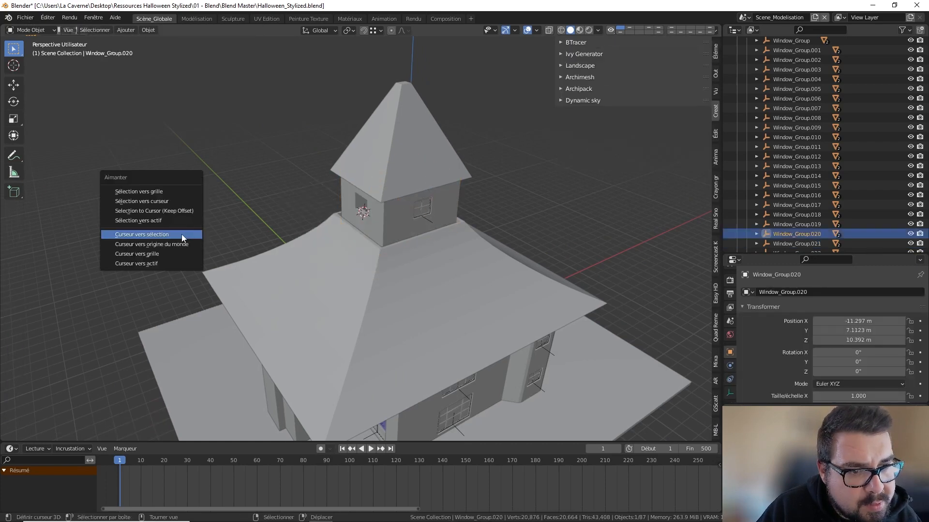
click(155, 205)
Rotate Window_Group.020 by 90° around the Z axis.
key(r)
key(z)
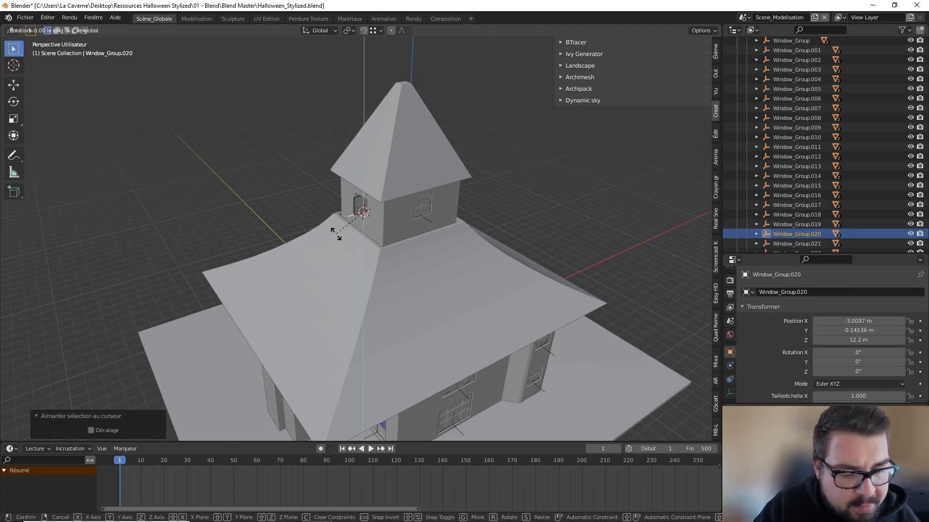
key(9)
key(0)
key(Return)
Select Window_Group.021 in the opposite side opening, rotate it 90° around Z, and deselect everything.
middle_drag(335, 234, 400, 325)
click(408, 334)
key(r)
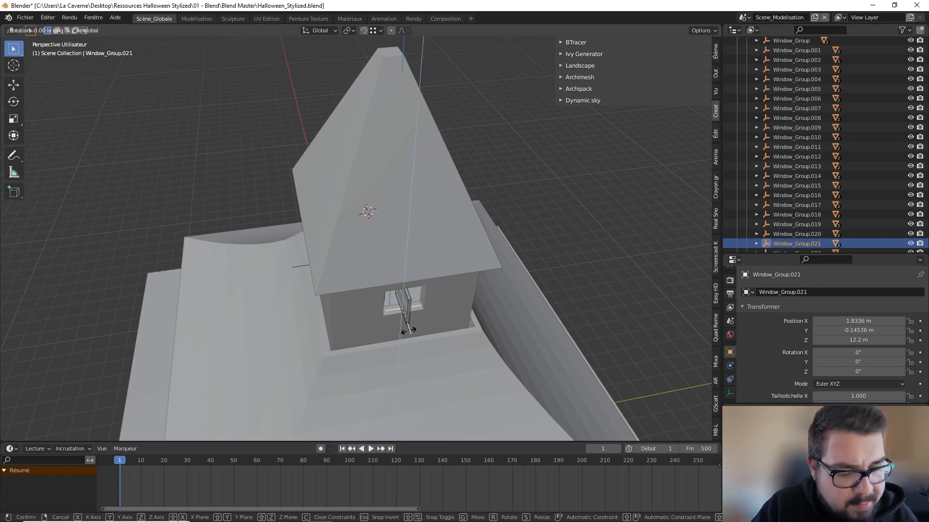
key(a)
click(425, 276)
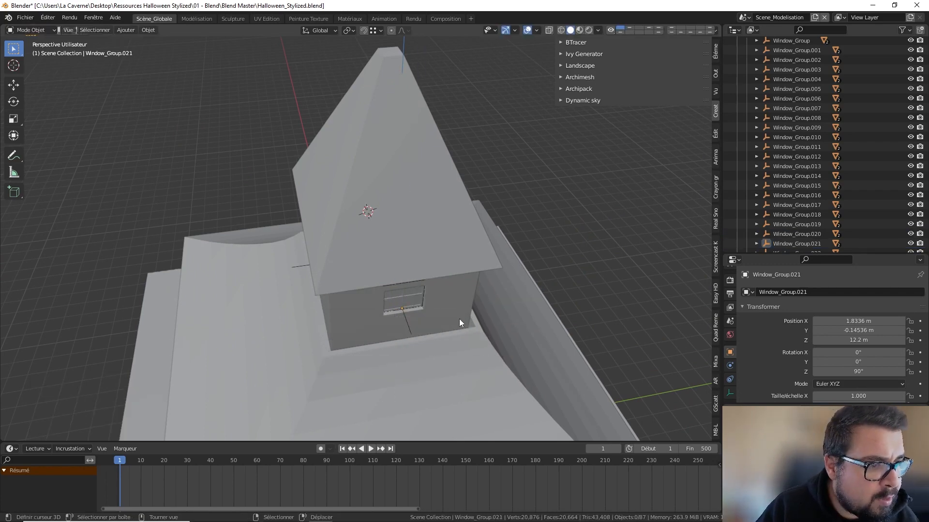
Select the large curved main roof, inspect its mesh, apply its scale, and set its origin to geometry.
scroll(463, 328, down, 3)
middle_drag(468, 338, 356, 280)
click(404, 318)
key(Tab)
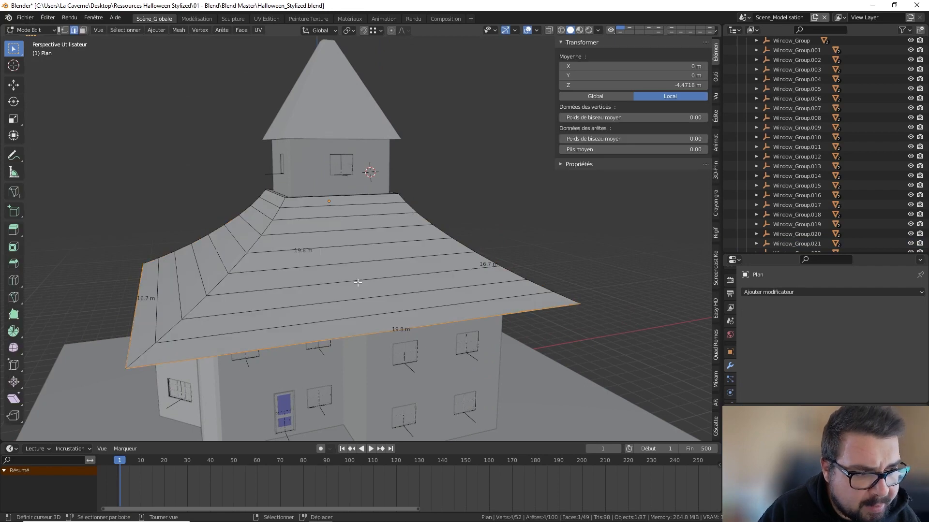
mouse_move(352, 289)
middle_down()
mouse_move(353, 334)
mouse_move(344, 334)
mouse_move(314, 315)
mouse_move(362, 288)
middle_up()
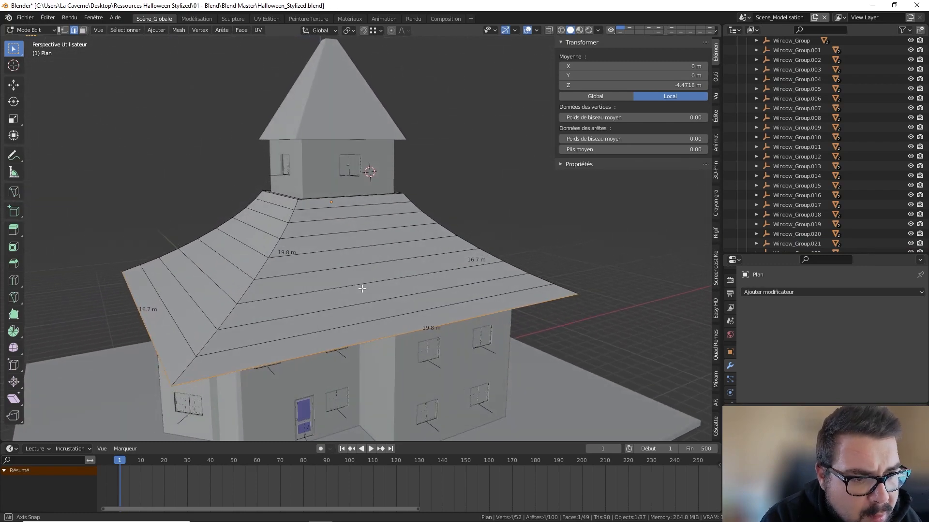
key(Tab)
key(q)
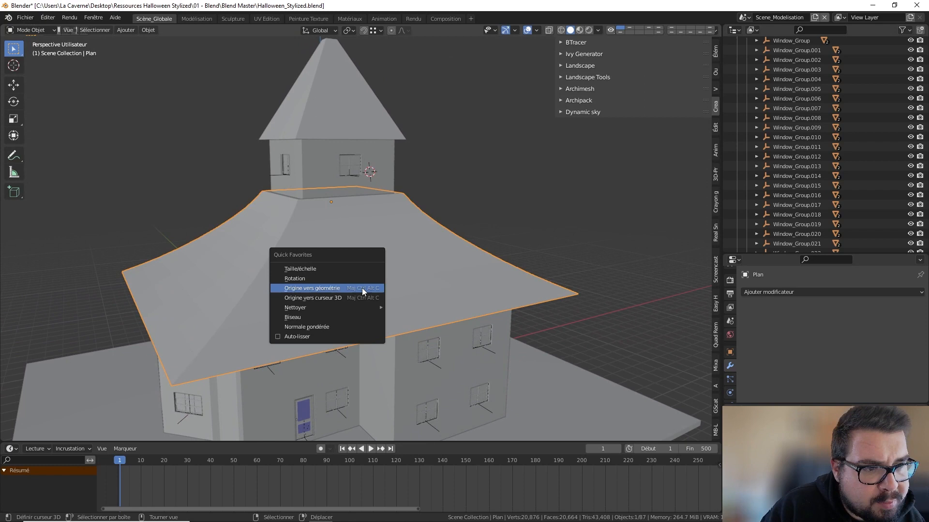
click(321, 267)
key(q)
click(304, 284)
Add Bevel and Weighted Normal modifiers to the main roof and enable Auto Smooth.
key(q)
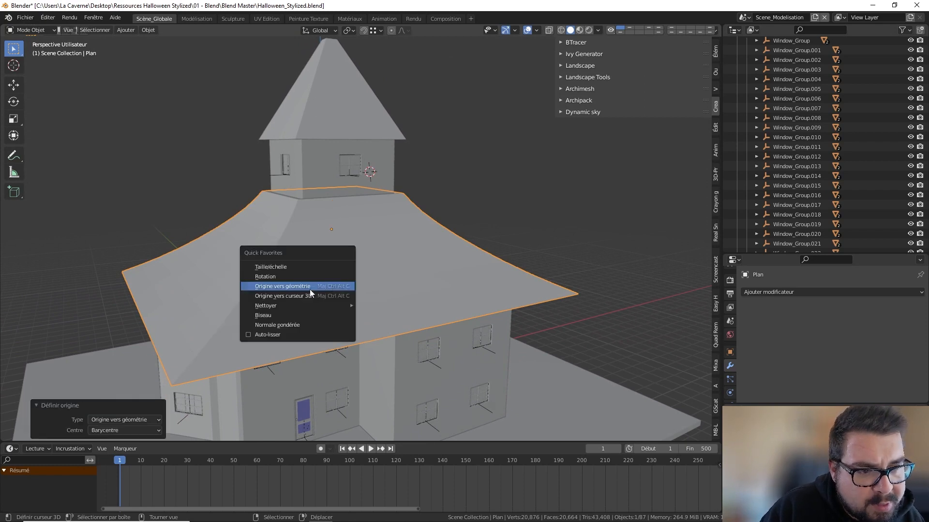
click(280, 312)
key(q)
click(274, 319)
key(q)
click(255, 329)
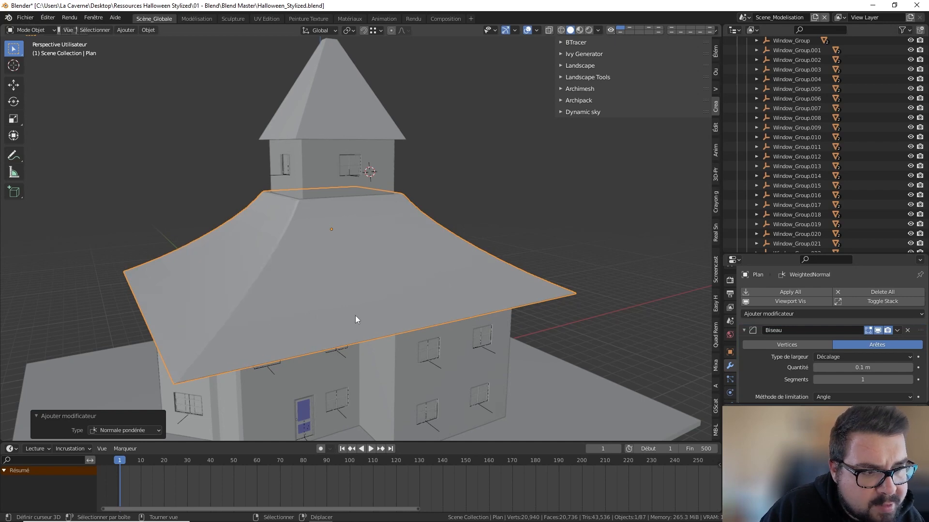
Set the main roof's bevel width type to Absolu with 2 segments, and deselect the roof.
middle_drag(355, 315, 384, 303)
click(849, 357)
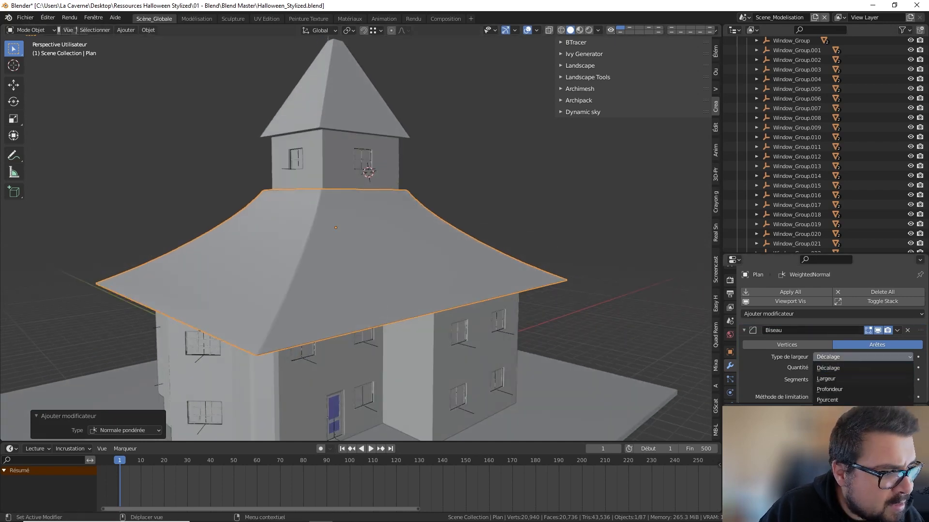
click(851, 399)
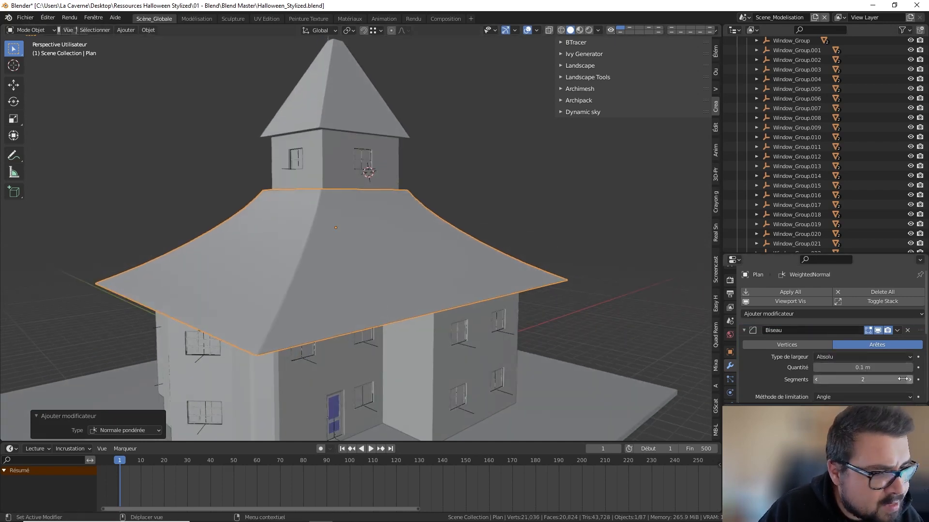
key(a)
click(317, 230)
shift+middle_drag(374, 296, 367, 240)
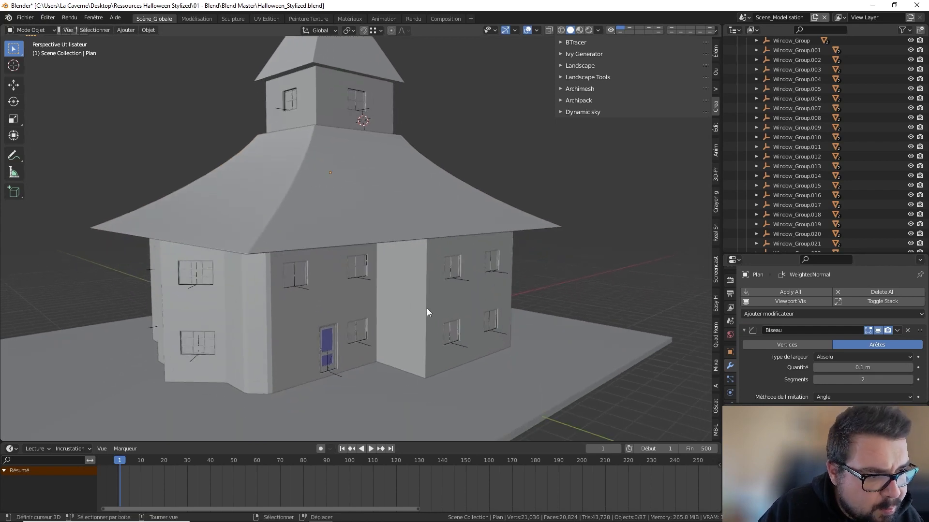
Add Bevel and Weighted Normal modifiers to the house walls SM_Structure and enable Auto Smooth.
click(440, 311)
key(q)
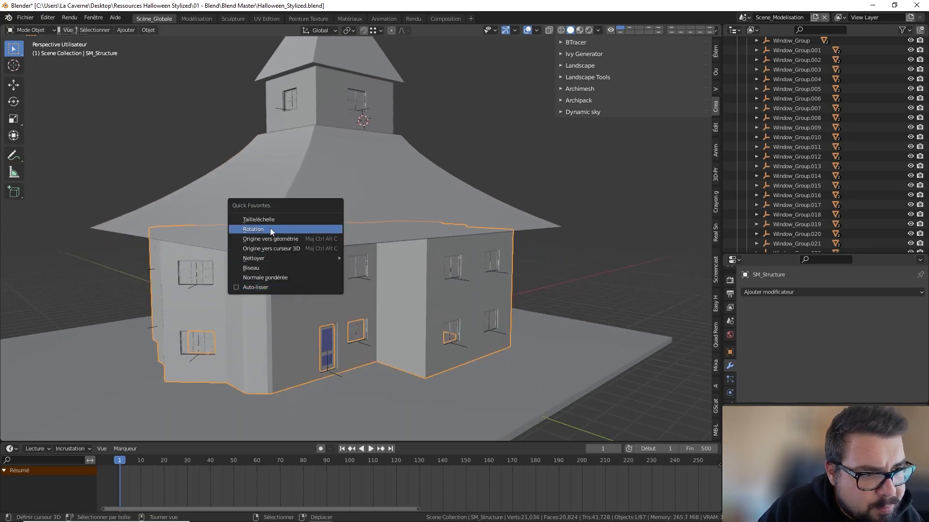
click(265, 268)
key(q)
click(256, 273)
key(q)
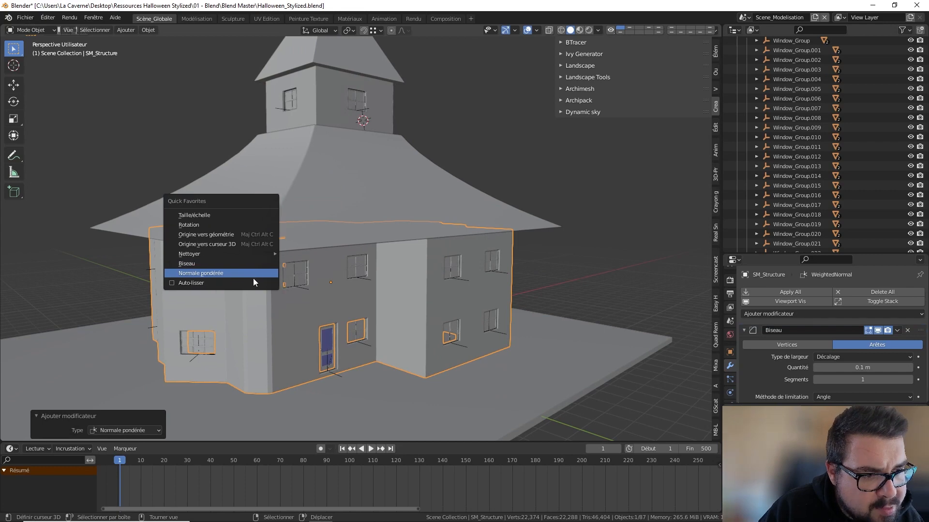
click(241, 282)
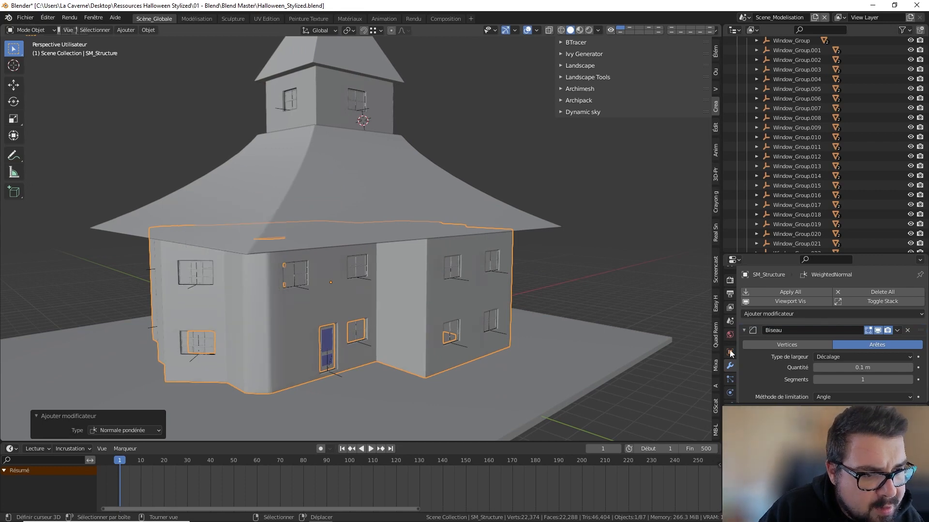
Set the house walls' bevel to width type Absolu, amount 0.005 m and 2 segments, and check the edges up close.
click(879, 356)
click(866, 373)
click(856, 368)
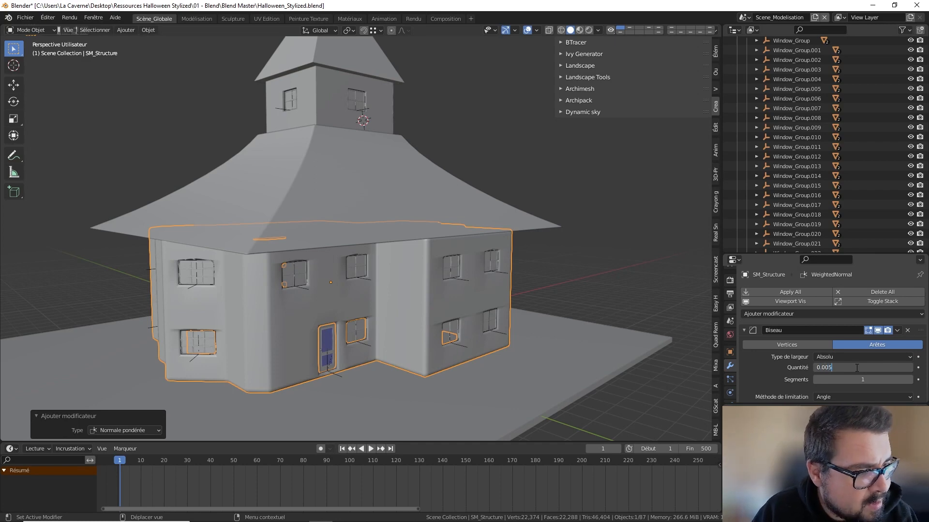
text(0.005)
key(Return)
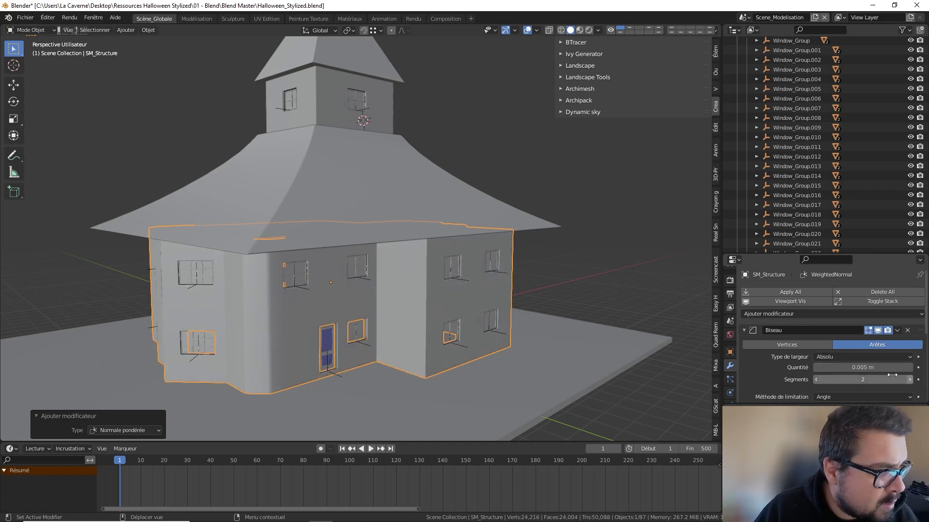
scroll(465, 329, up, 8)
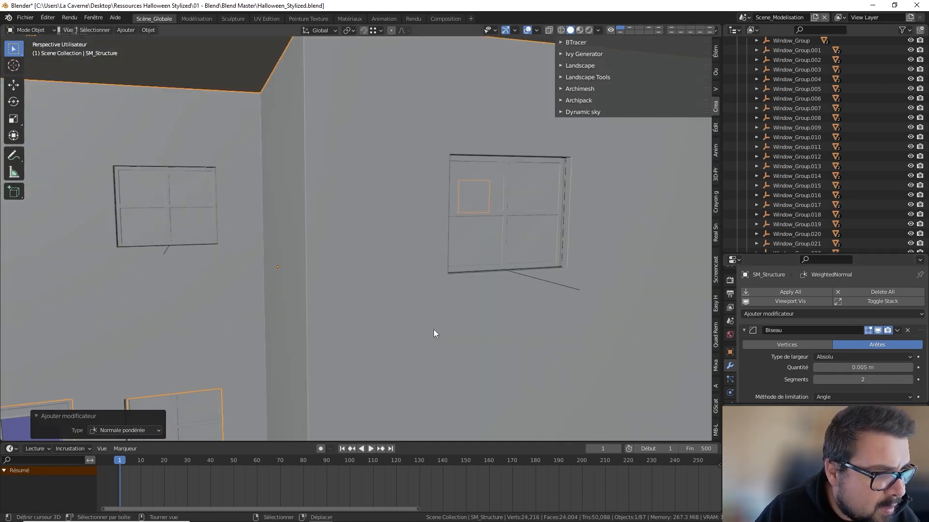
scroll(435, 331, down, 6)
Set the main roof's bevel amount to 0.005 m and deselect the roof.
click(351, 138)
scroll(376, 175, down, 2)
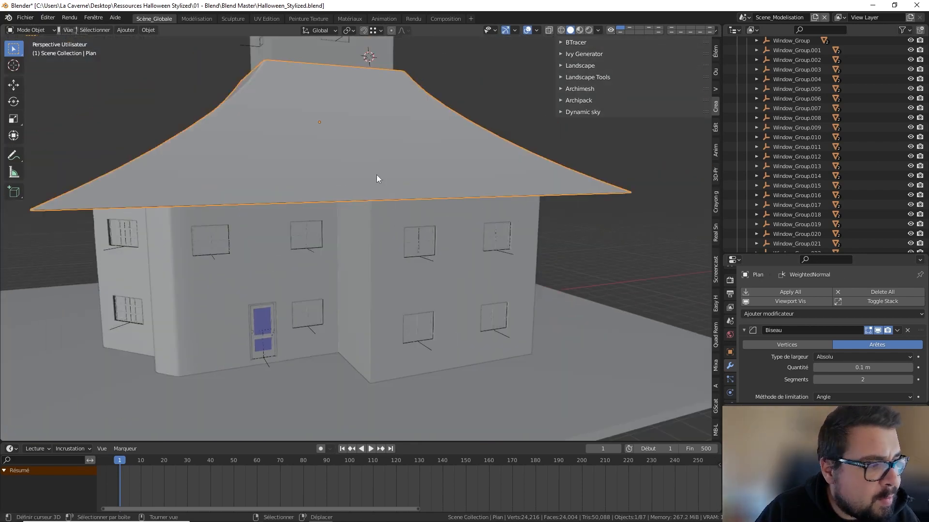
key(ctrl+a)
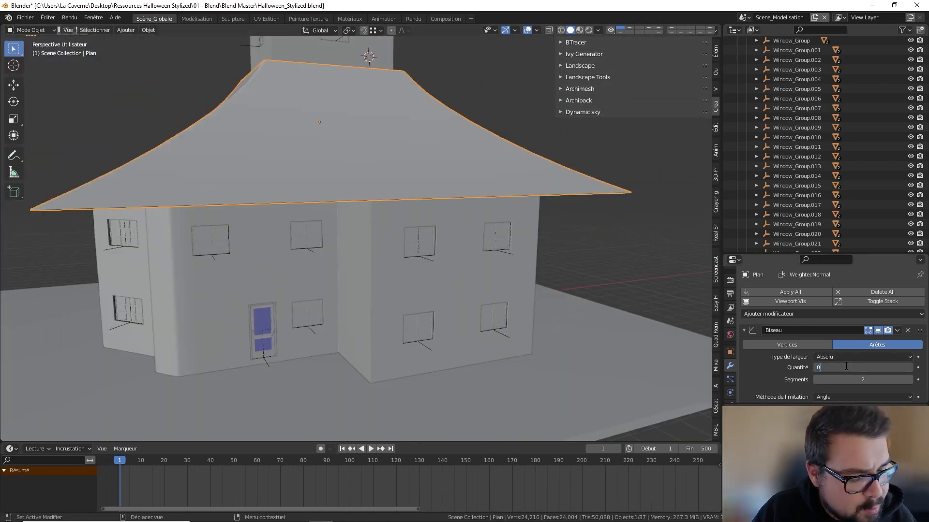
text(0.005)
key(Return)
key(a)
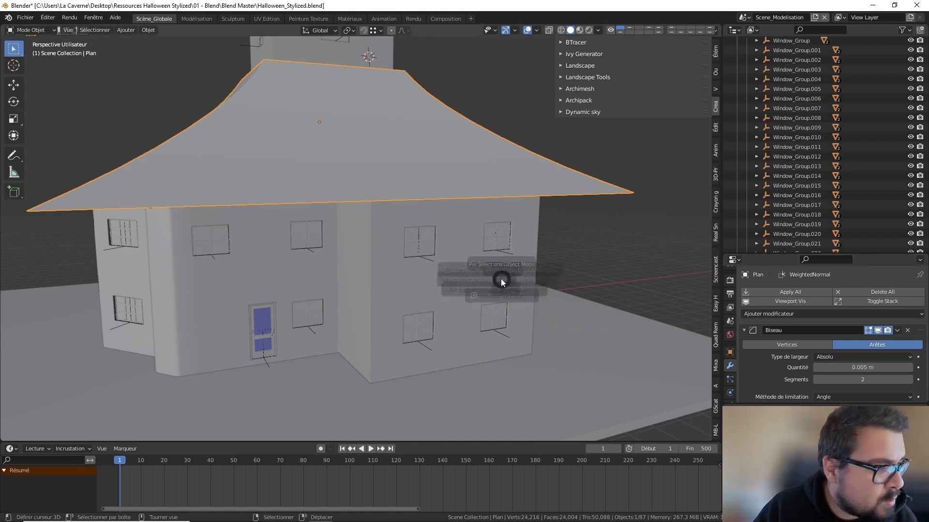
click(499, 225)
Set the Weighted Normal weight of the house walls SM_Structure to 100 and deselect them.
scroll(808, 359, down, 5)
scroll(809, 359, down, 2)
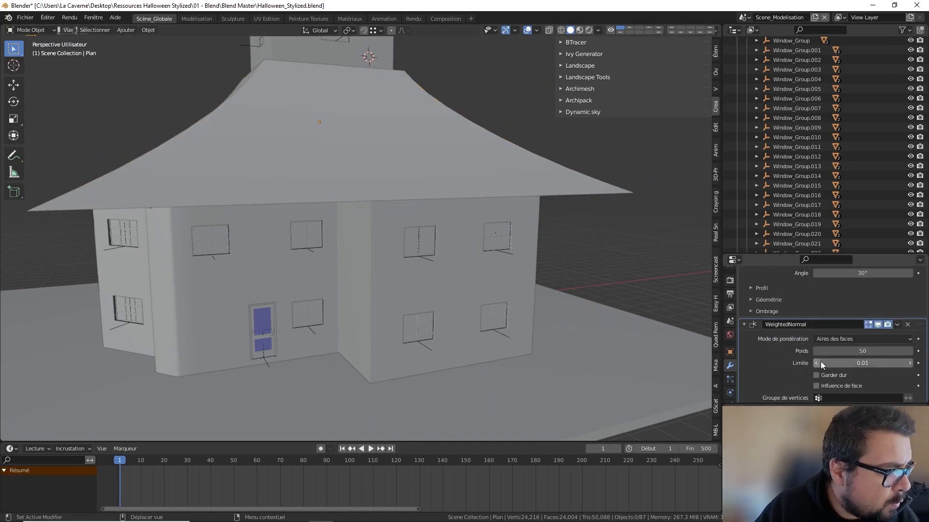
click(477, 303)
double_click(862, 351)
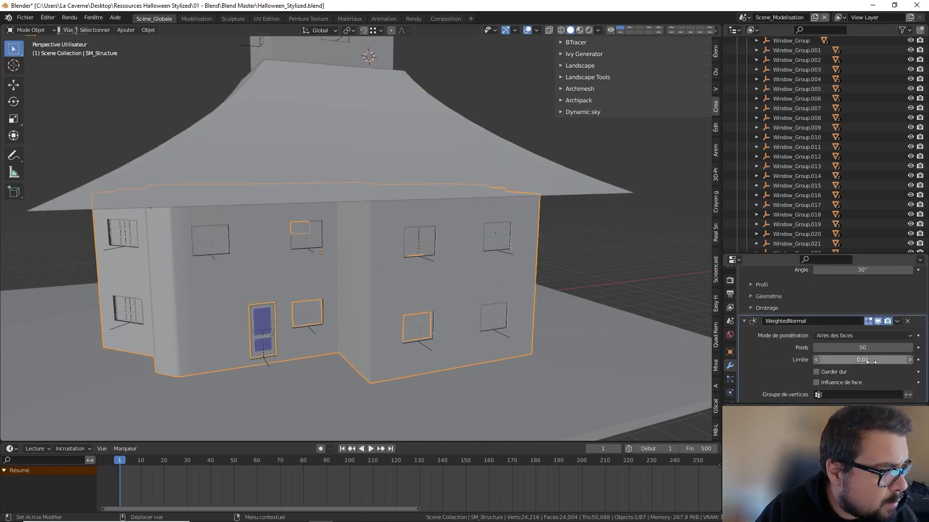
text(100)
key(Return)
key(a)
click(483, 233)
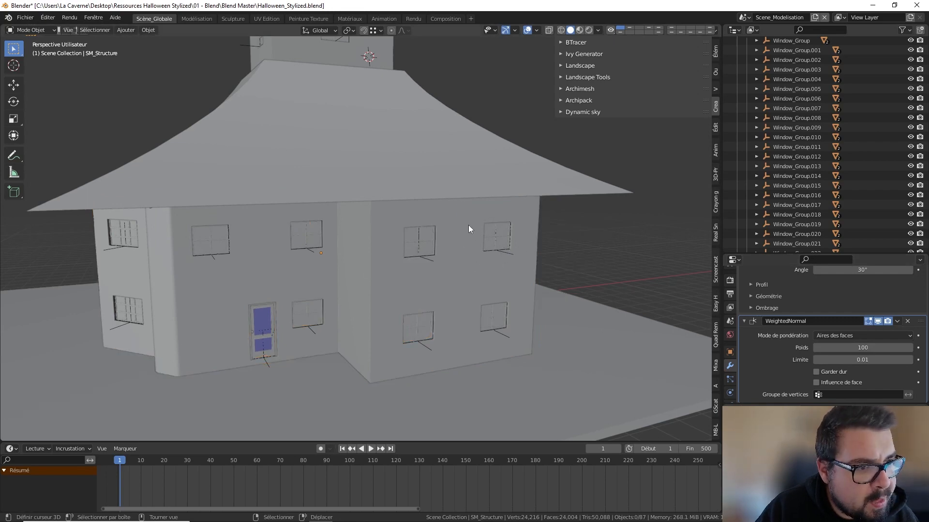
Add Bevel and Weighted Normal modifiers to the foundation slab SM_Fondations and enable Auto Smooth.
scroll(435, 230, down, 3)
middle_drag(403, 236, 438, 243)
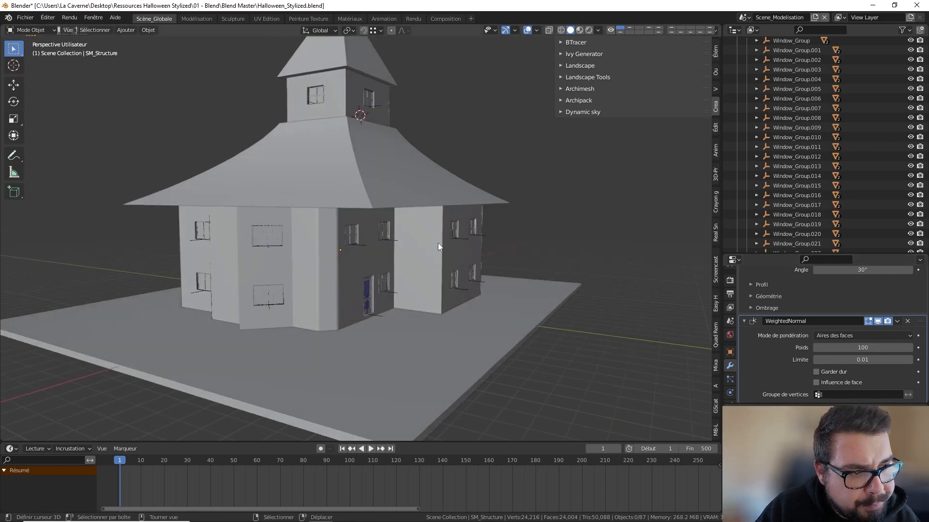
click(434, 344)
key(q)
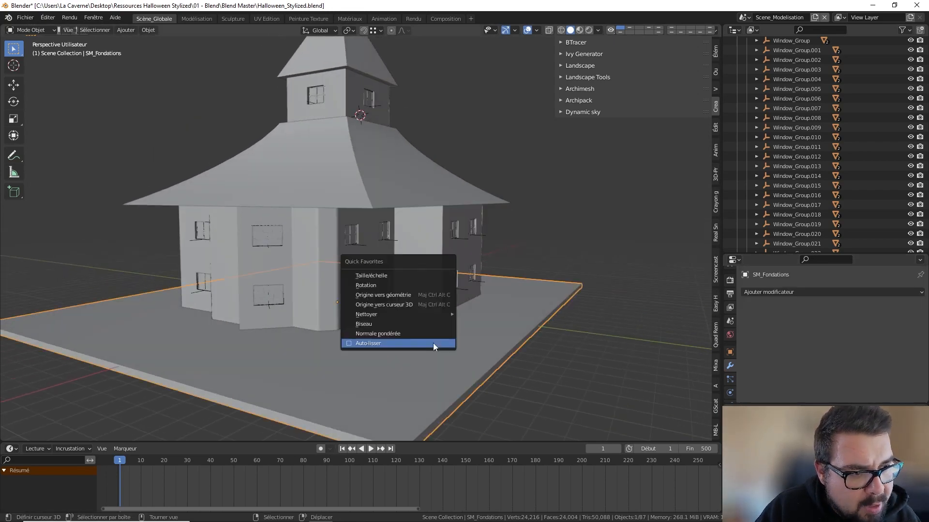
click(385, 321)
key(q)
click(377, 332)
key(q)
click(358, 342)
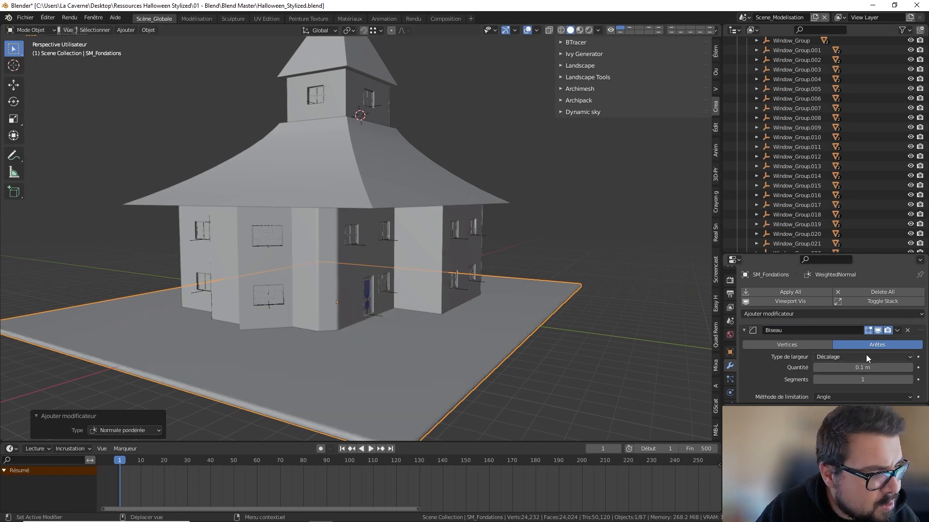
Set the foundation slab's bevel to width type Absolu, amount 0.02 m and 2 segments.
click(863, 357)
click(851, 411)
click(864, 367)
key(BackSpace)
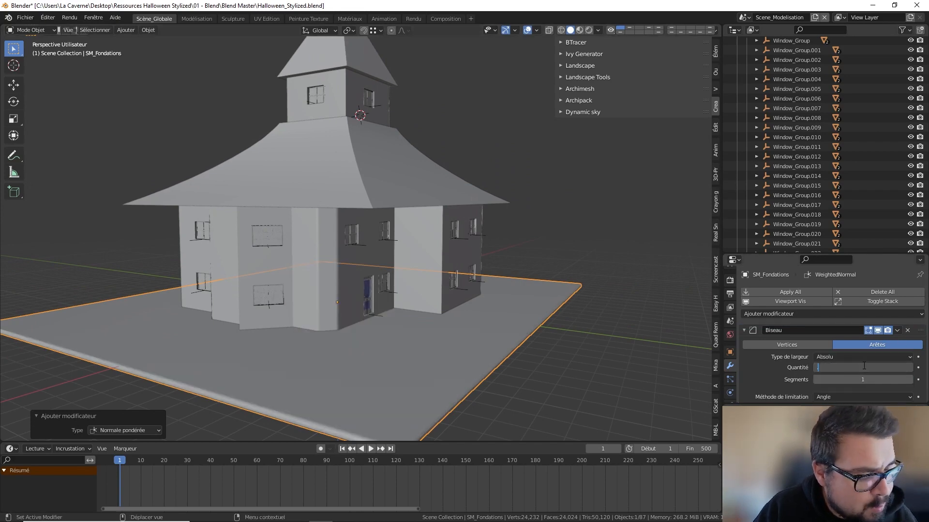
text(0.02)
key(Return)
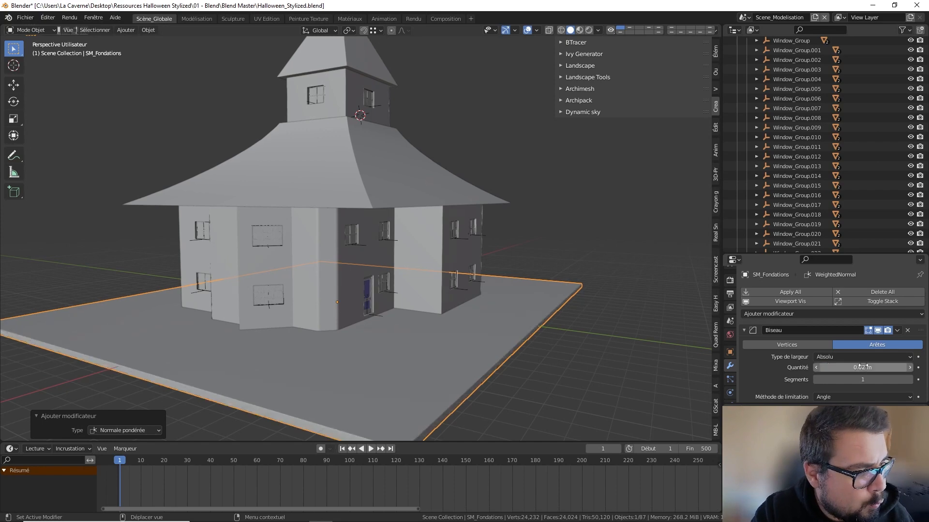
click(908, 380)
Raise the foundation slab's bevel amount to 0.05 m, increase it again to 0.1 m, and deselect the slab.
middle_drag(616, 394, 451, 376)
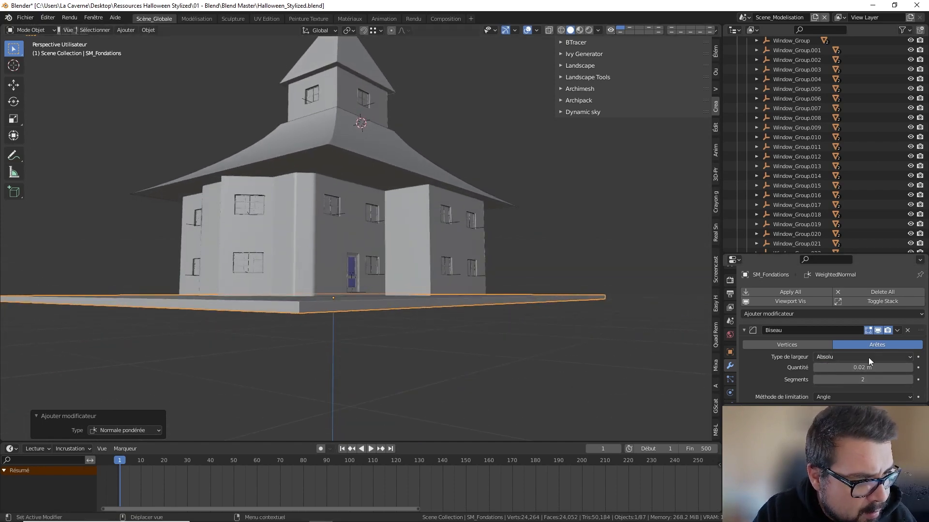
drag(873, 366, 873, 366)
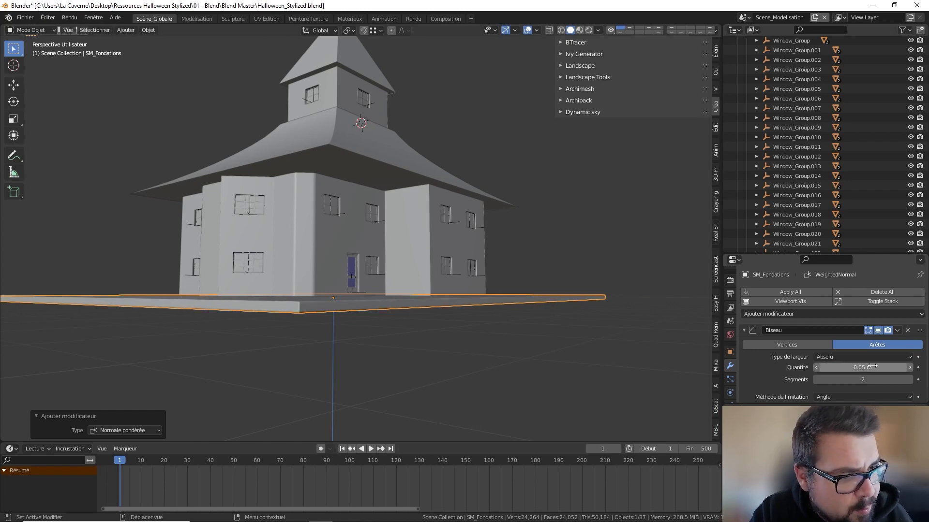
click(873, 366)
text(0.1)
key(Return)
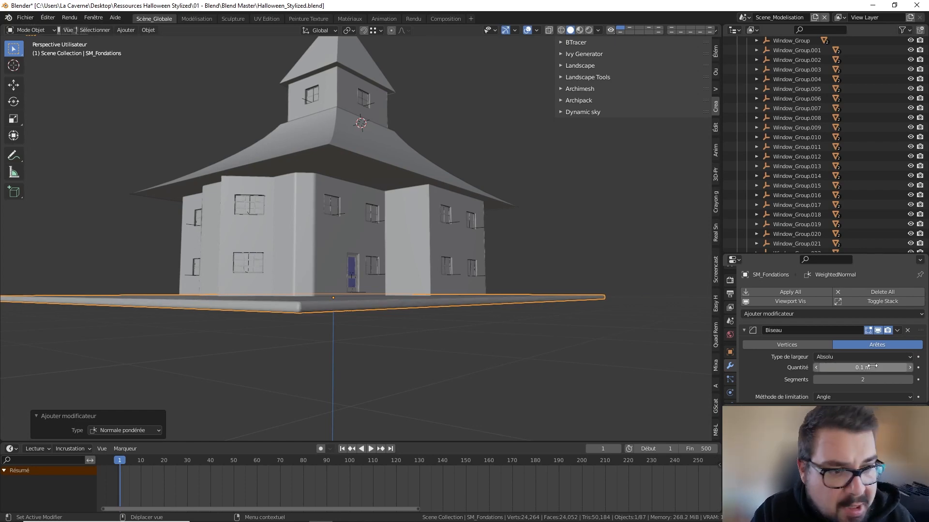
middle_drag(487, 394, 510, 293)
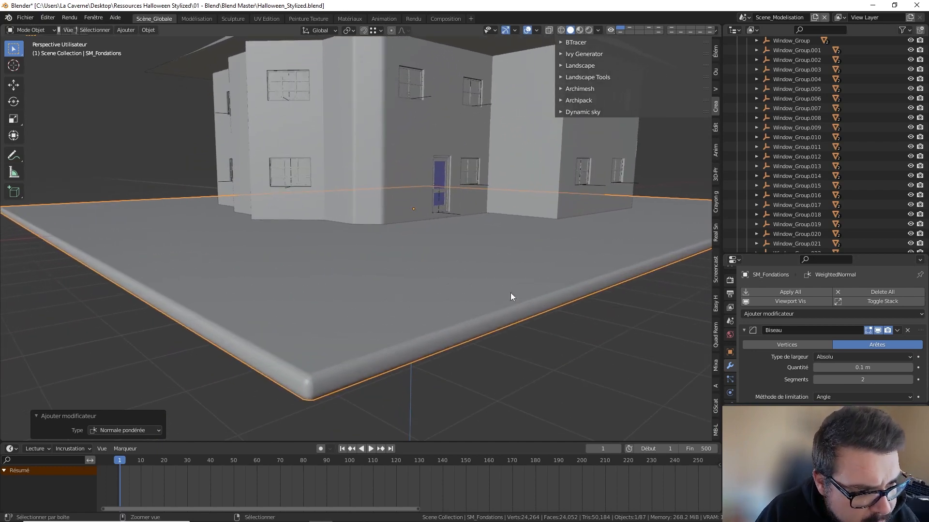
key(a)
click(507, 239)
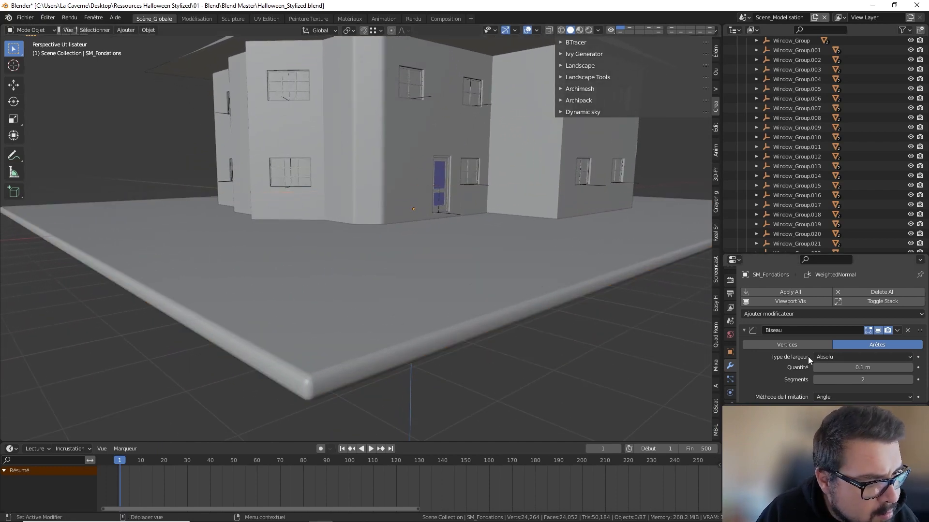
Set the foundation slab's Weighted Normal weight to 100 and clear the selection of all objects.
scroll(817, 360, down, 5)
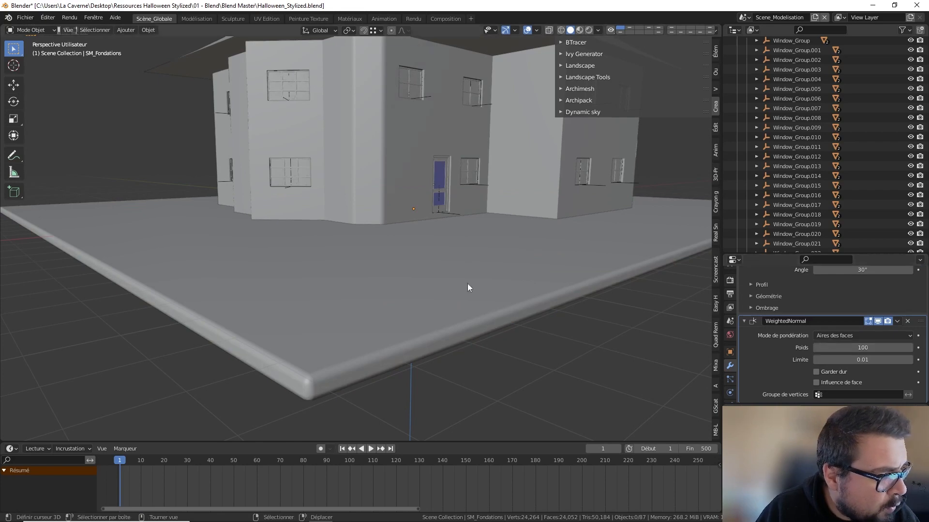
key(a)
click(453, 238)
key(Home)
key(a)
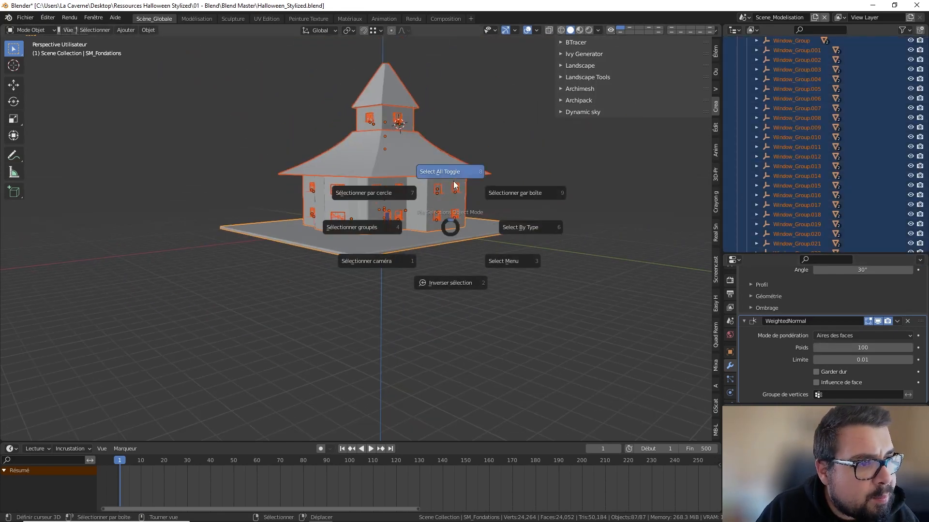
click(455, 185)
Copy the main roof's modifiers onto the tower roof Plan.001.
scroll(421, 300, up, 5)
click(428, 259)
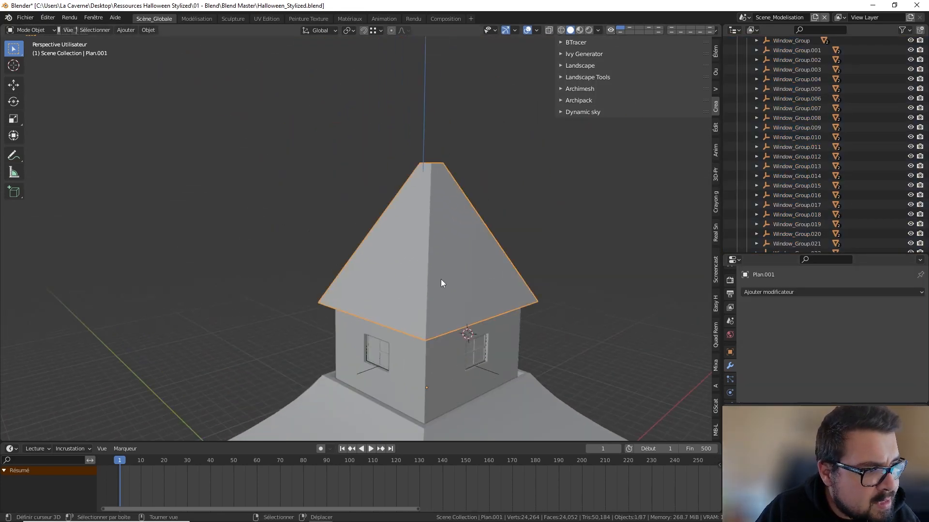
shift+middle_drag(440, 279, 448, 234)
shift+click(468, 362)
key(ctrl+l)
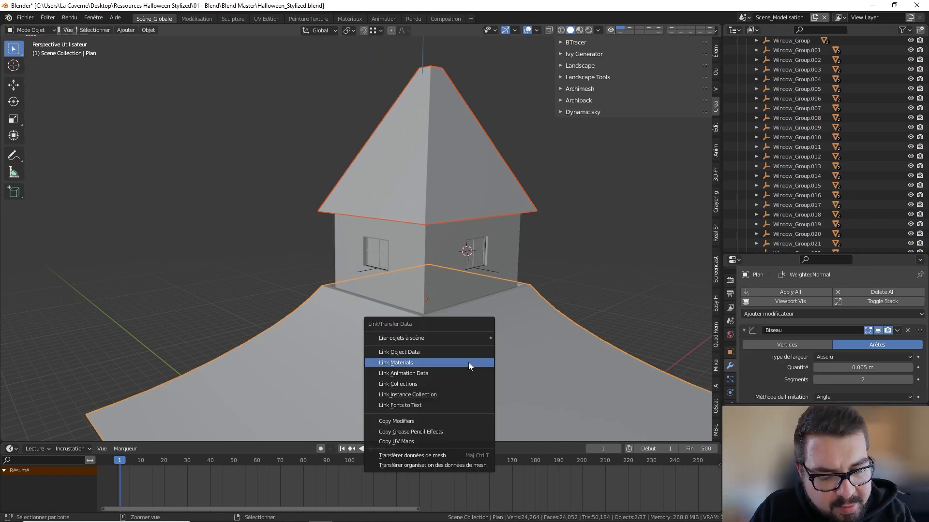
click(436, 421)
shift+middle_drag(465, 356, 428, 296)
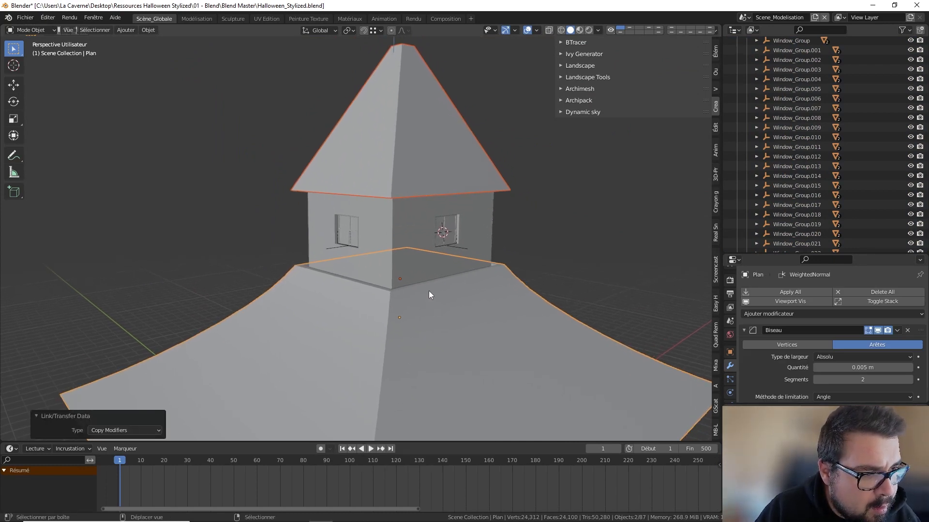
Enable Auto Smooth on the tower roof alone and review its bevel settings.
right_click(422, 186)
key(q)
click(387, 187)
key(q)
click(388, 186)
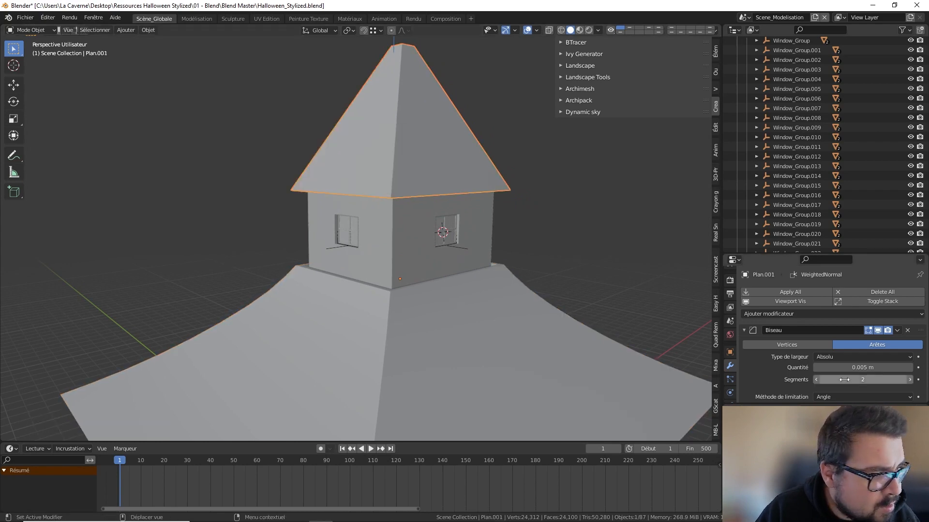
scroll(843, 379, down, 2)
scroll(477, 201, up, 5)
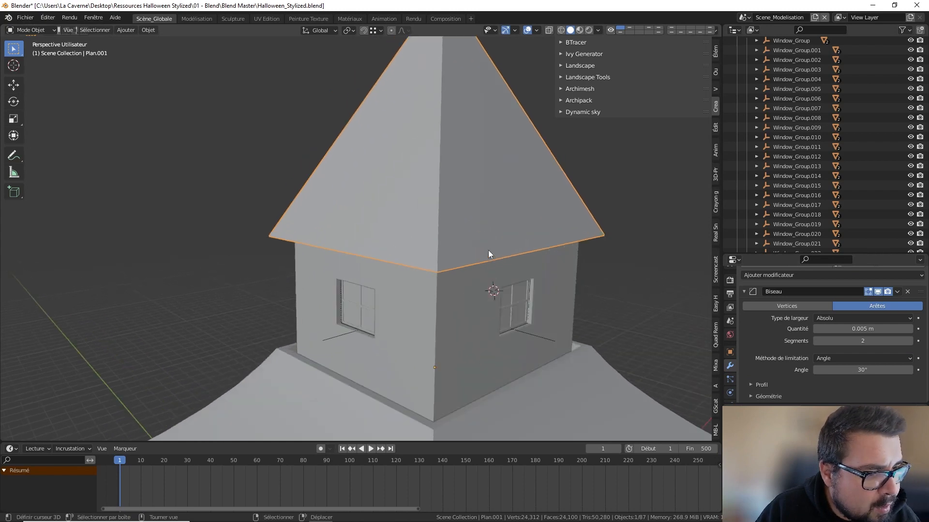
Try a bevel amount of 0.1 m on the tower roof, and reduce it to 0.05 m.
key(a)
click(490, 205)
middle_drag(492, 214, 491, 217)
right_click(514, 232)
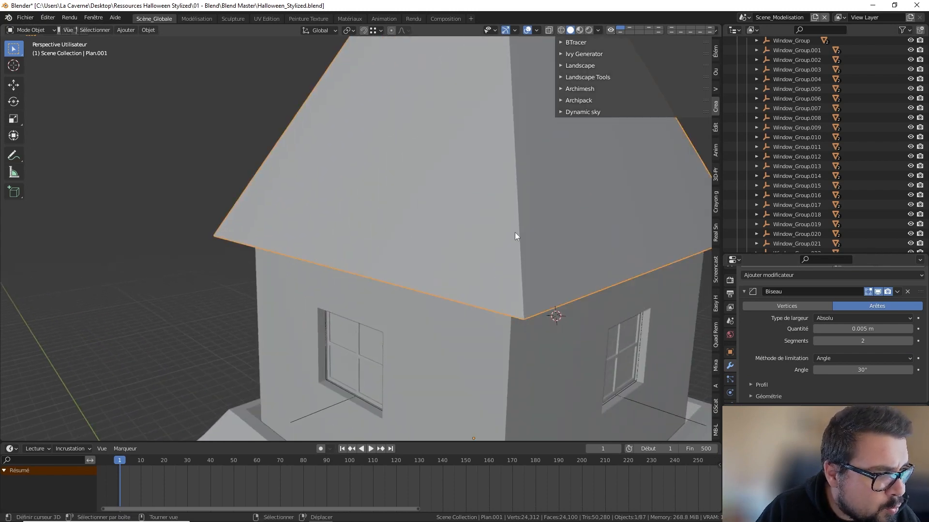
click(879, 329)
text(0.1)
key(Return)
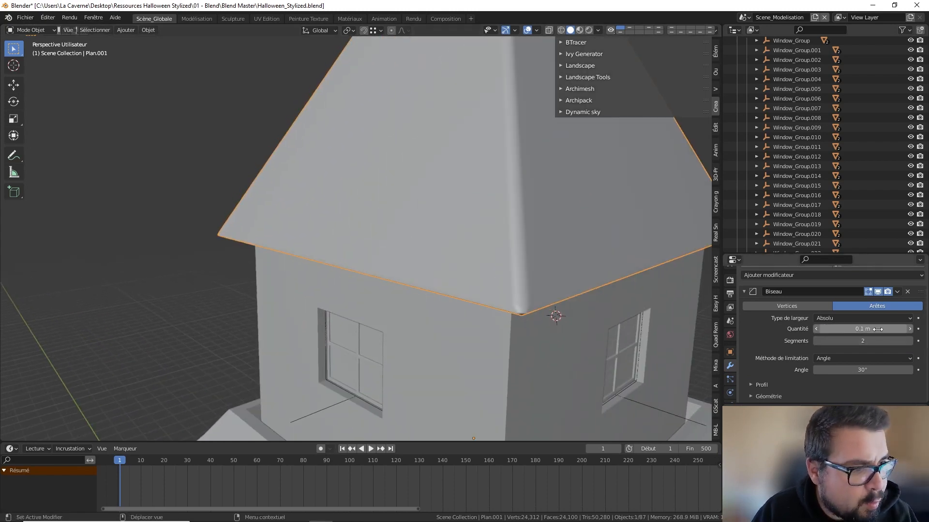
click(872, 330)
text(0.05)
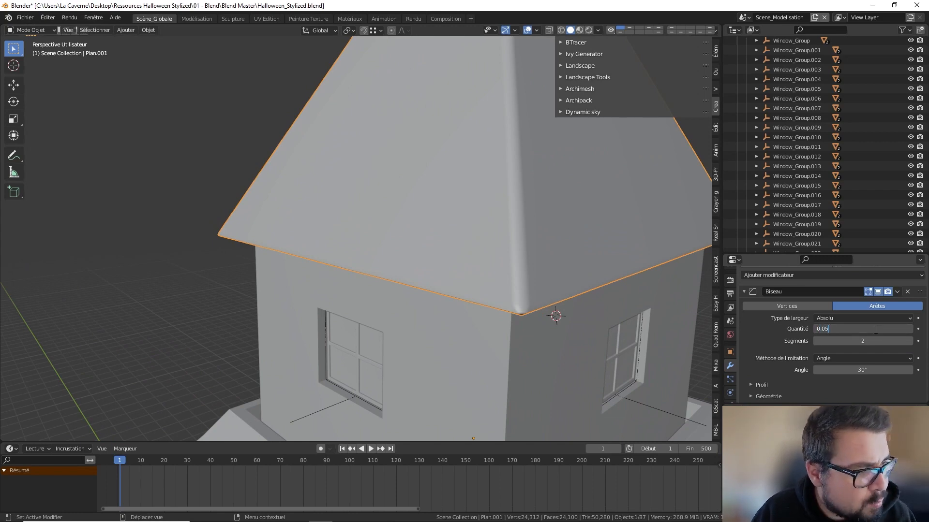
key(Return)
Set the main roof's bevel amount to 0.05 m and deselect the roof.
scroll(397, 414, down, 5)
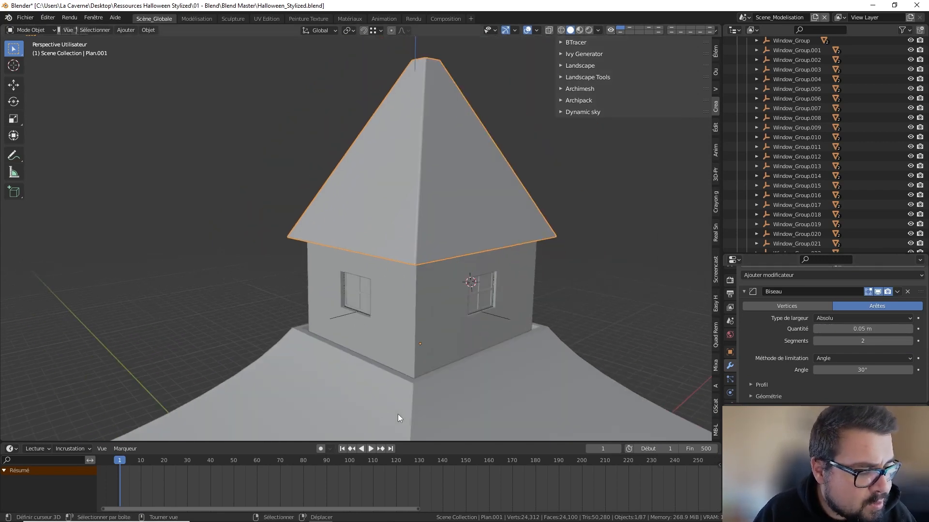
shift+middle_drag(374, 415, 382, 358)
right_click(381, 358)
double_click(844, 330)
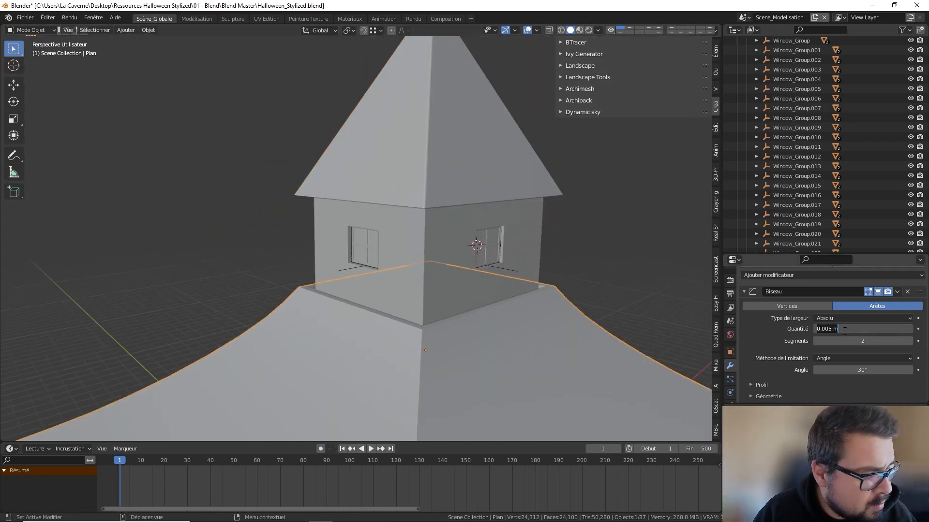
text(5)
key(Return)
key(a)
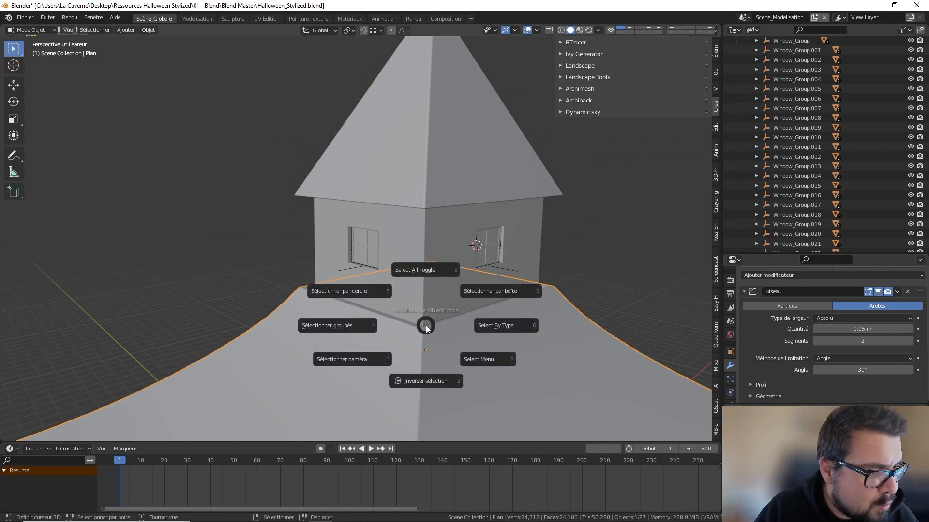
click(412, 269)
Copy the modifiers of the house walls SM_Structure onto the tower walls Plan.002.
middle_drag(483, 302, 423, 292)
right_click(389, 284)
right_click(388, 289)
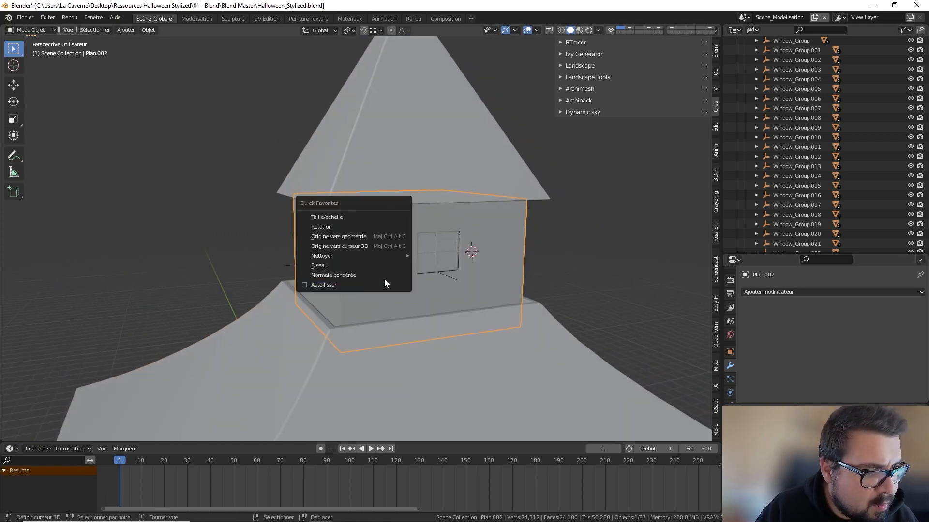
scroll(545, 289, down, 8)
shift+click(436, 336)
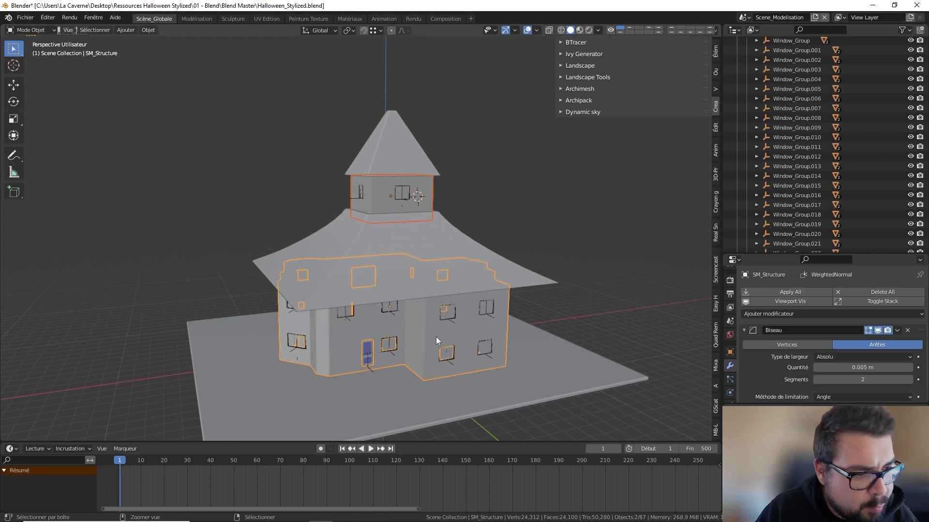
key(ctrl+m)
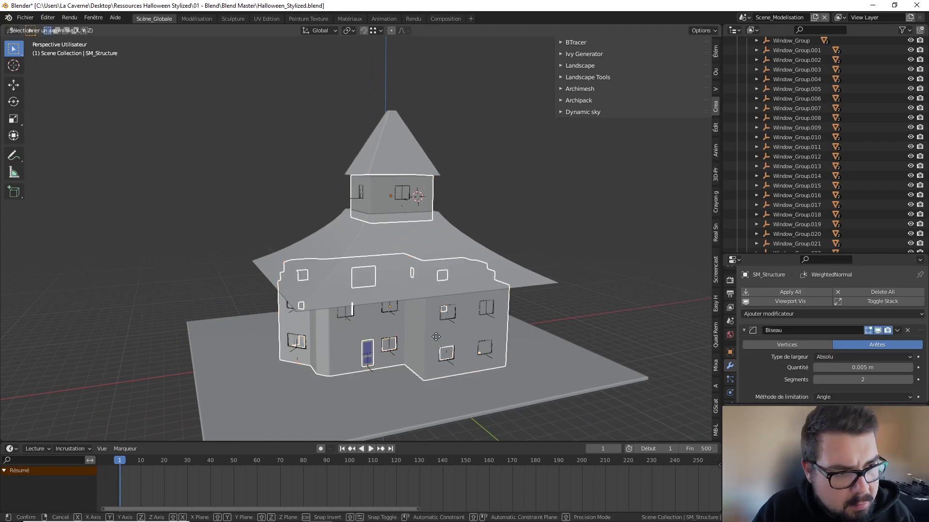
key(Escape)
key(ctrl+l)
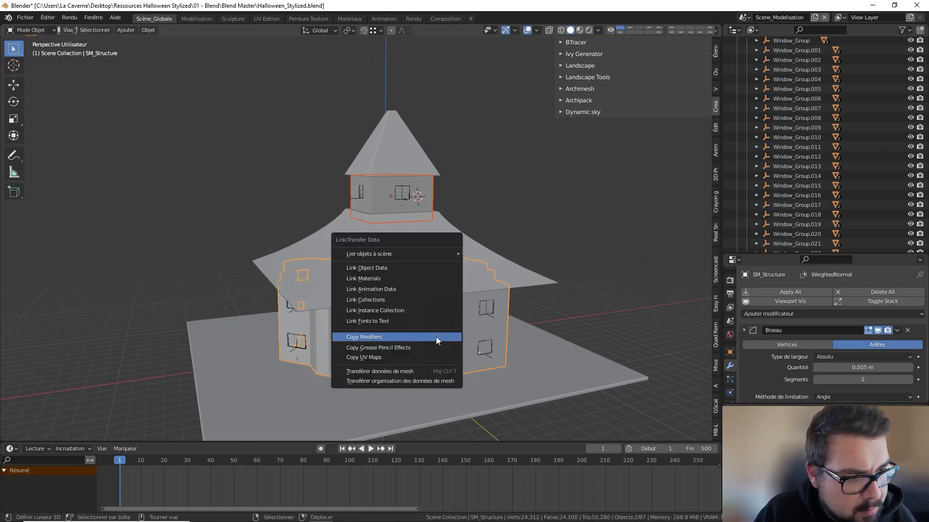
click(437, 337)
Enable Auto Smooth on the tower walls Plan.002 and check the setting on the house walls, main roof and tower roof.
key(q)
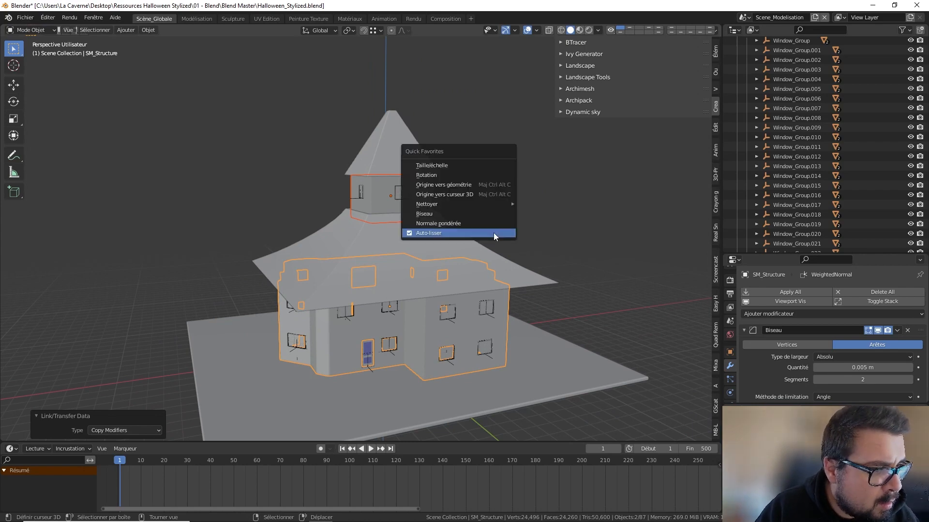
click(376, 199)
key(q)
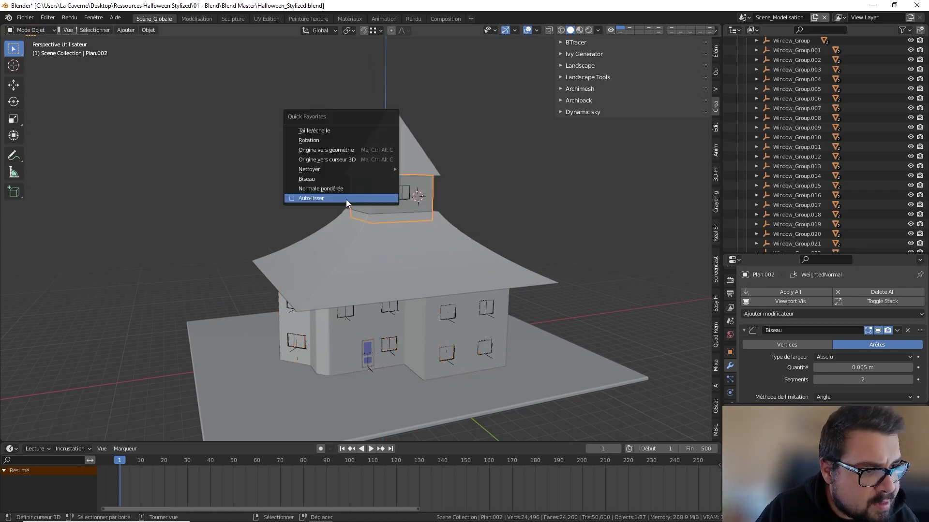
click(390, 231)
key(q)
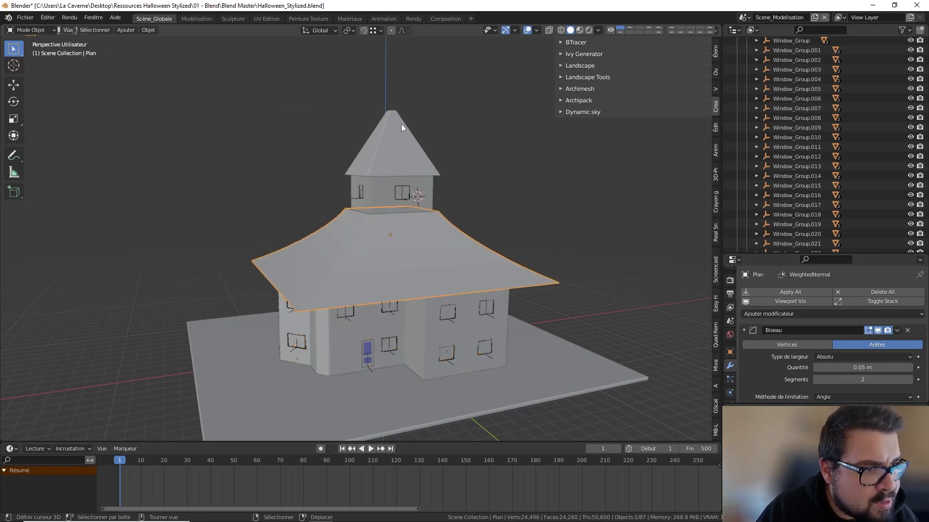
click(401, 124)
key(q)
click(402, 124)
scroll(409, 201, up, 4)
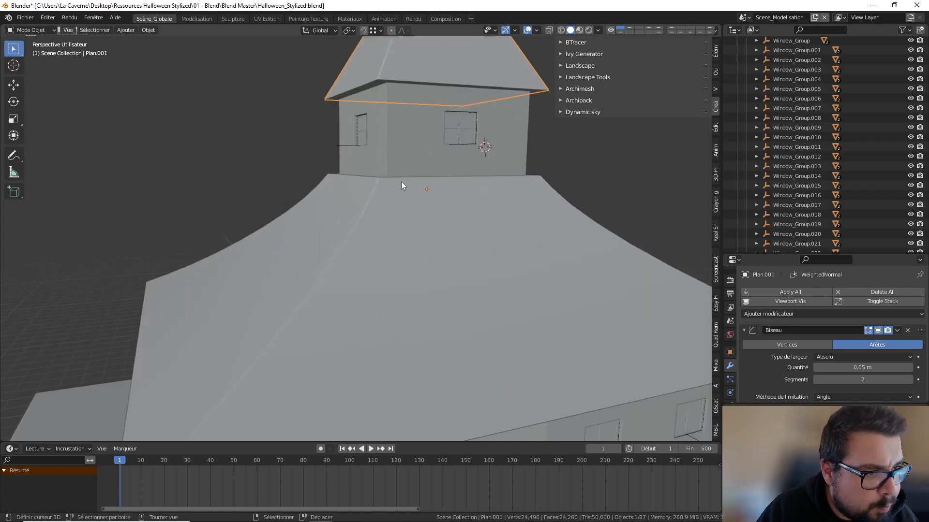
Examine the tower walls up close and the whole house from several sides to judge the softened edges.
click(403, 167)
scroll(350, 260, up, 1)
scroll(350, 260, up, 2)
middle_drag(361, 274, 370, 275)
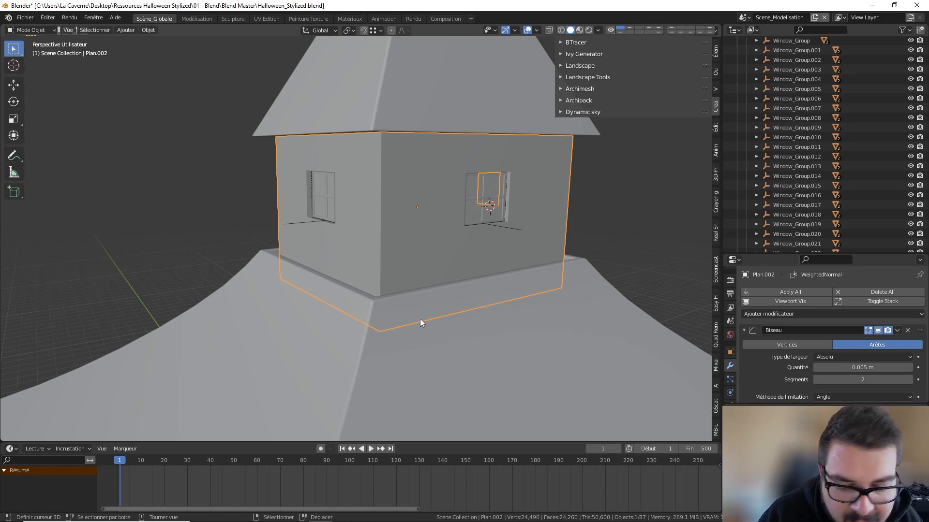
key(a)
click(409, 256)
middle_drag(462, 282, 333, 276)
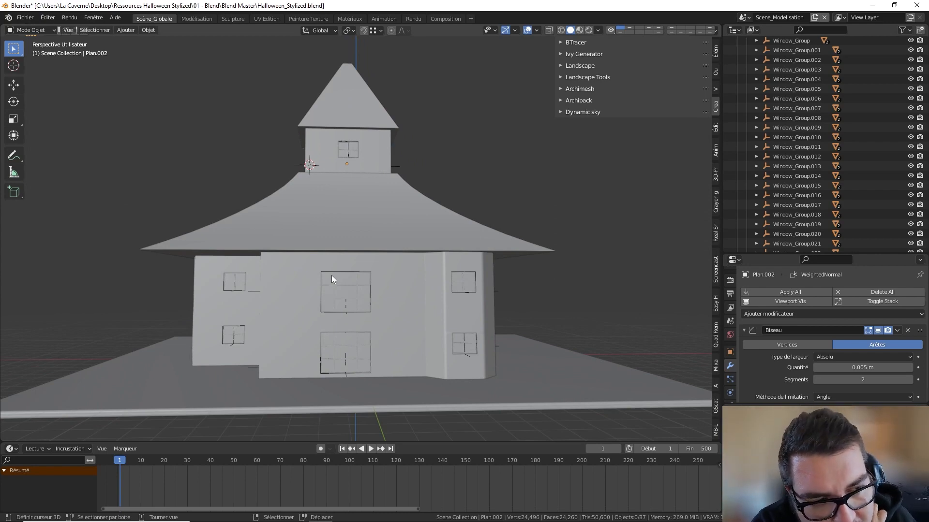
middle_drag(332, 274, 340, 244)
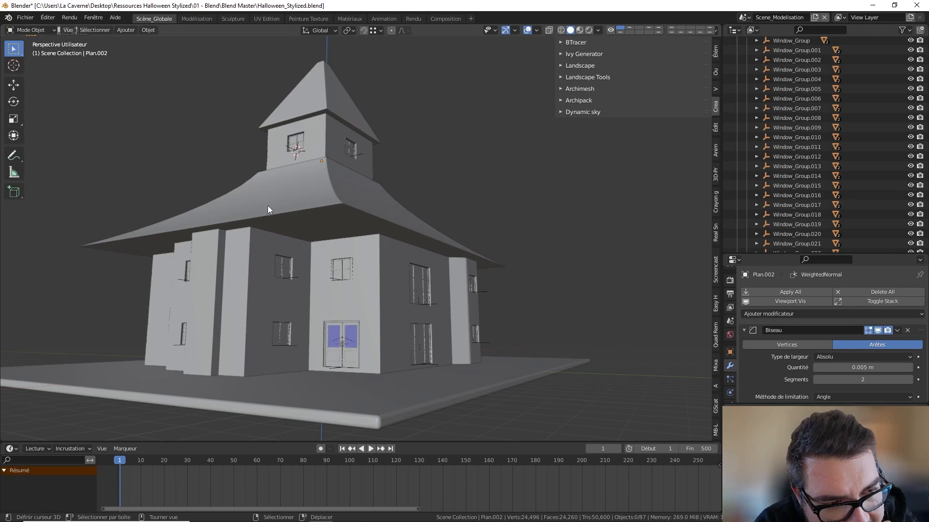
middle_drag(263, 305, 312, 324)
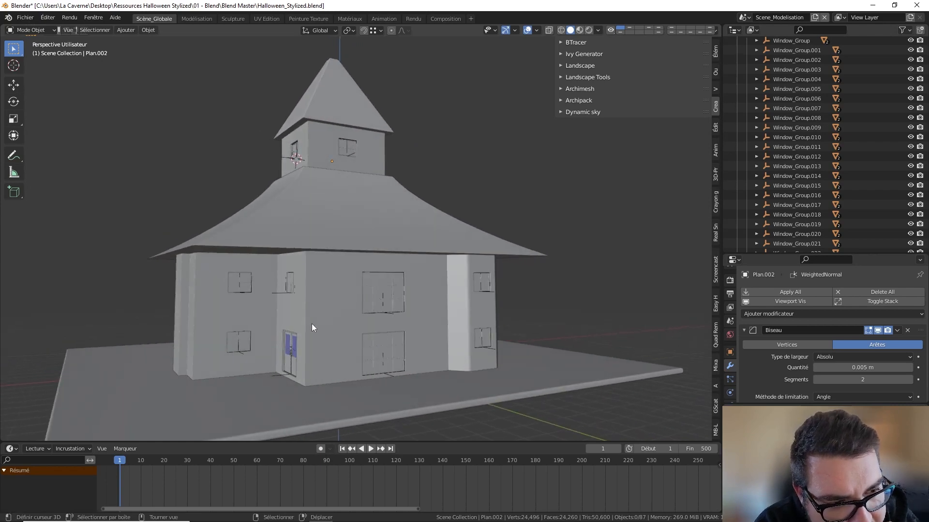
middle_drag(224, 324, 263, 338)
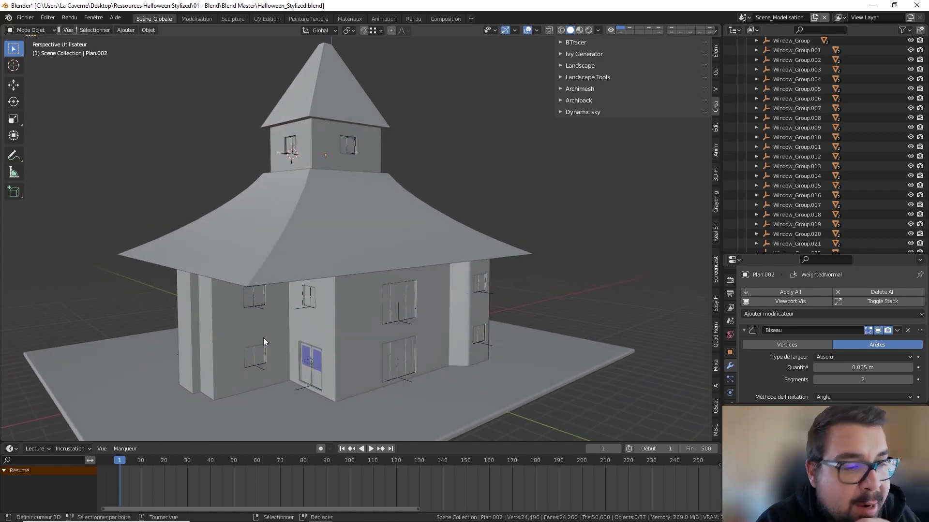
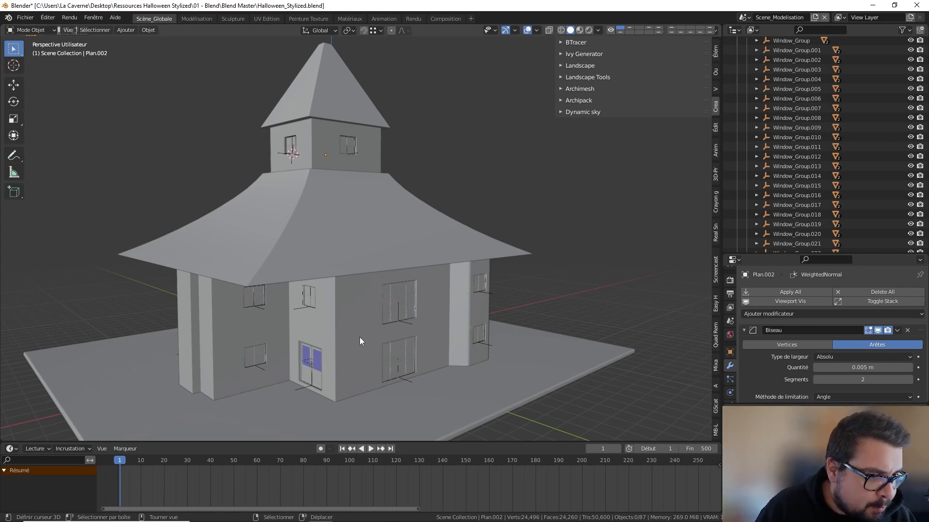
middle_drag(460, 324, 413, 324)
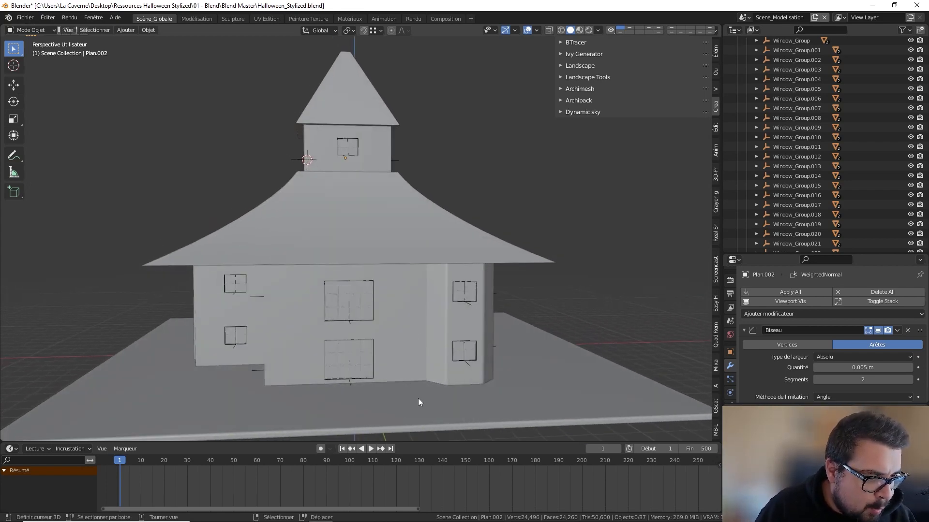
middle_drag(418, 403, 462, 354)
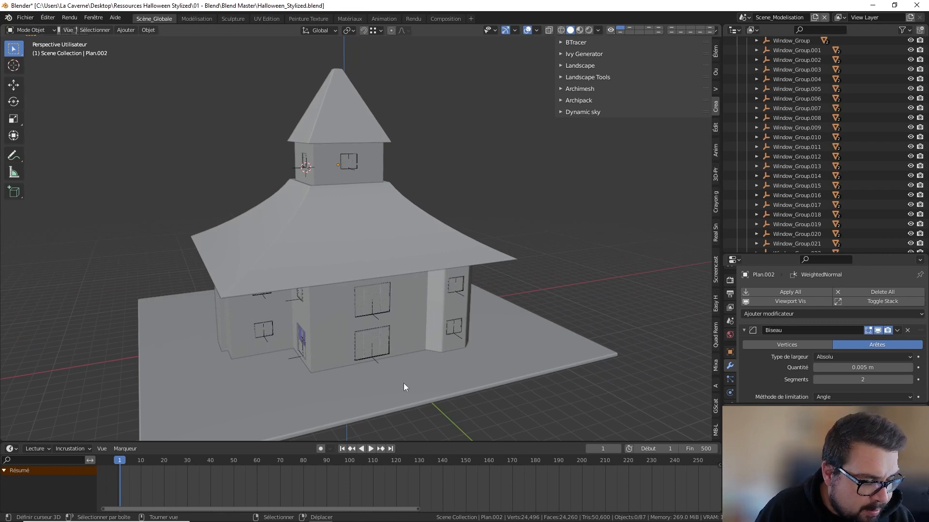
middle_drag(249, 312, 240, 257)
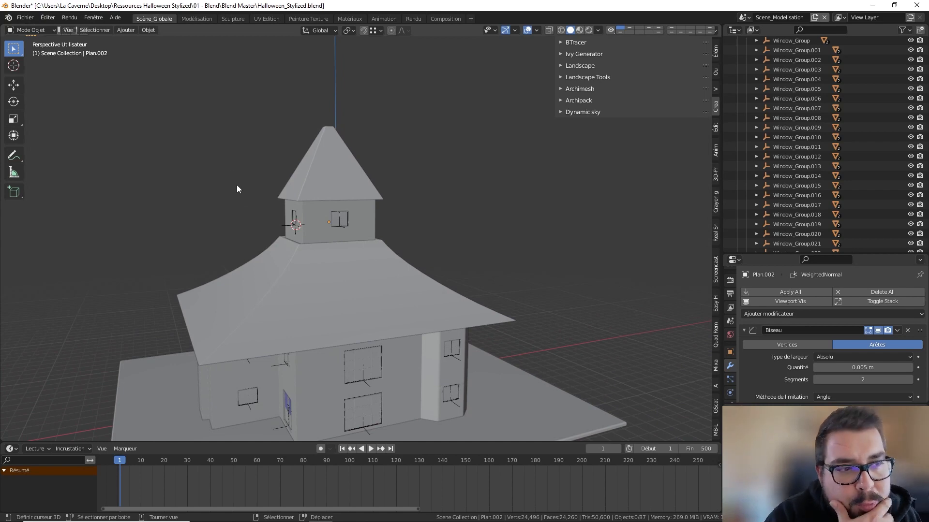
middle_drag(237, 189, 337, 271)
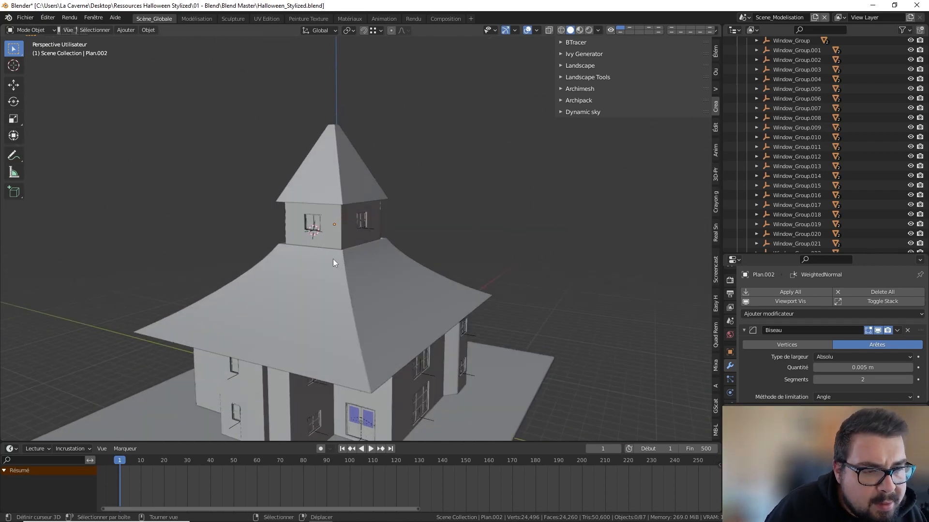
Snap the 3D cursor to a horizontal edge midway up one side slope of the main roof.
click(333, 231)
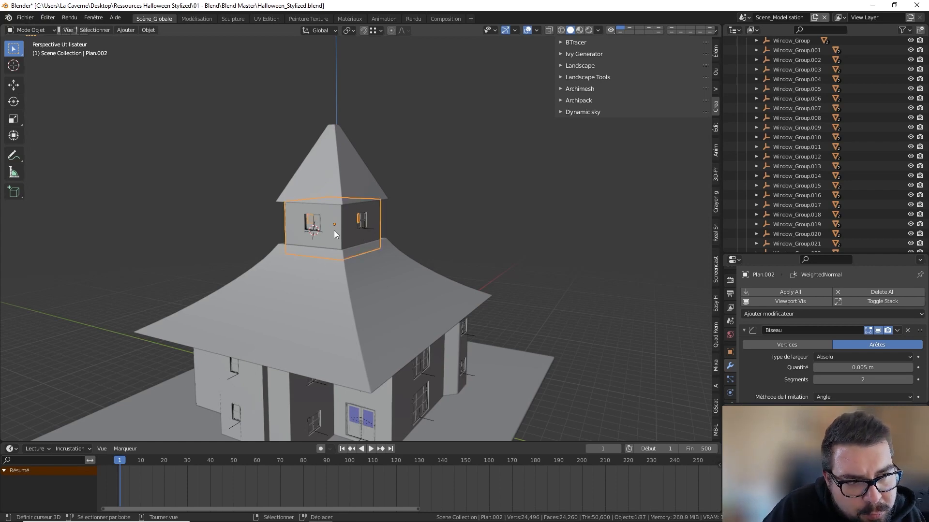
middle_drag(333, 230, 287, 245)
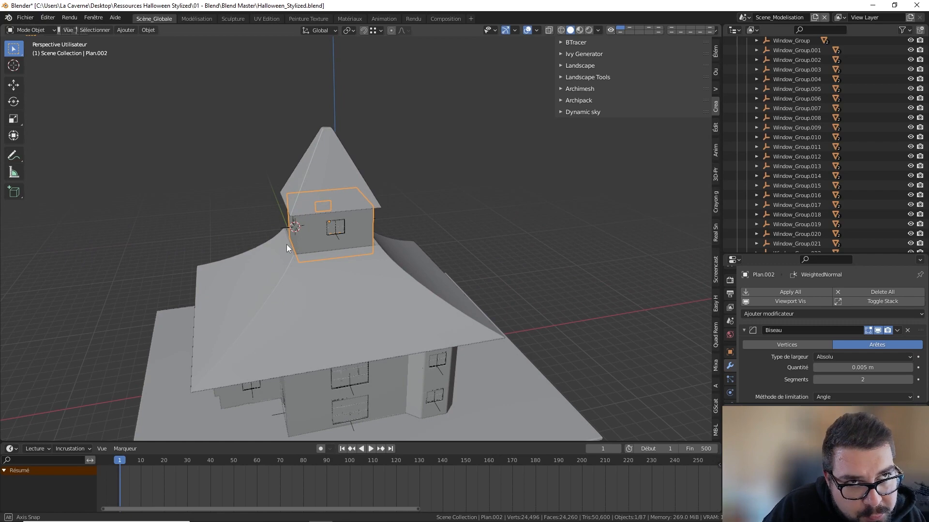
shift+middle_drag(268, 270, 330, 269)
right_click(273, 287)
key(Tab)
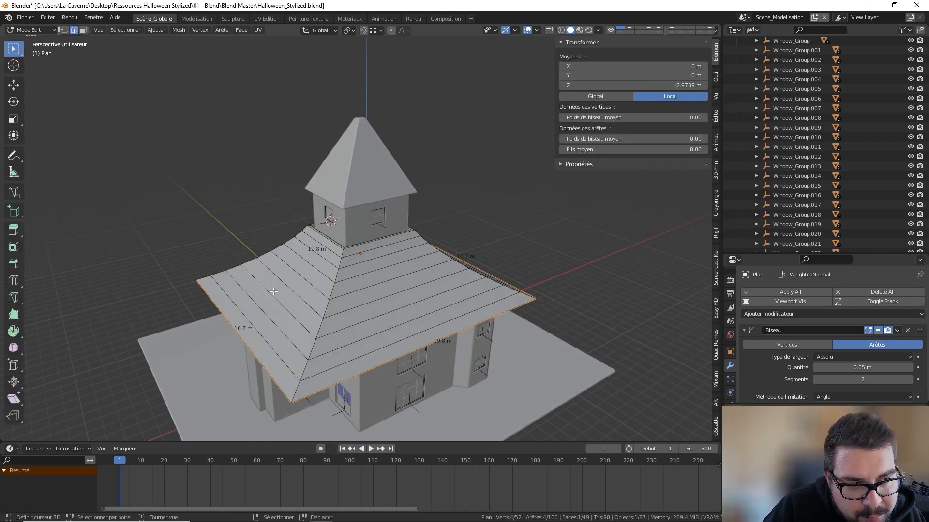
click(274, 291)
key(shift+s)
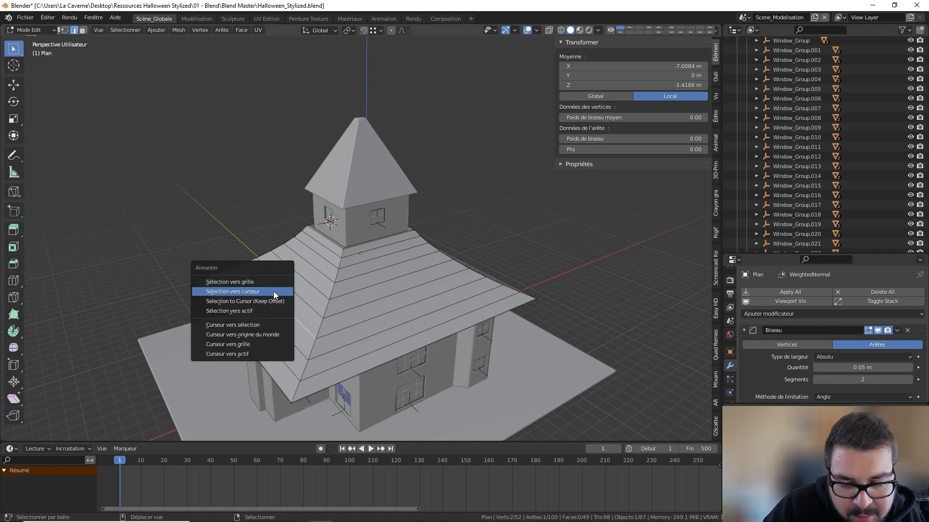
click(256, 323)
key(Tab)
key(shift+a)
mouse_move(267, 316)
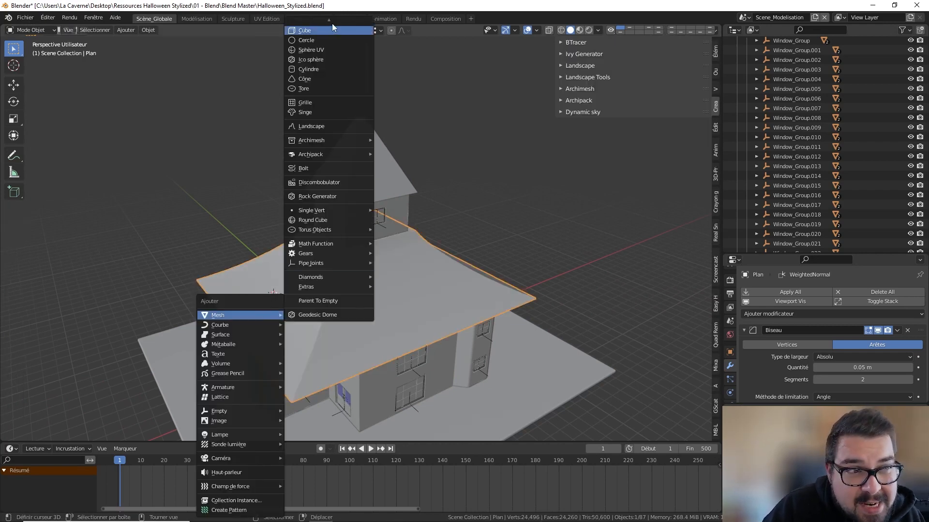
click(325, 40)
key(x)
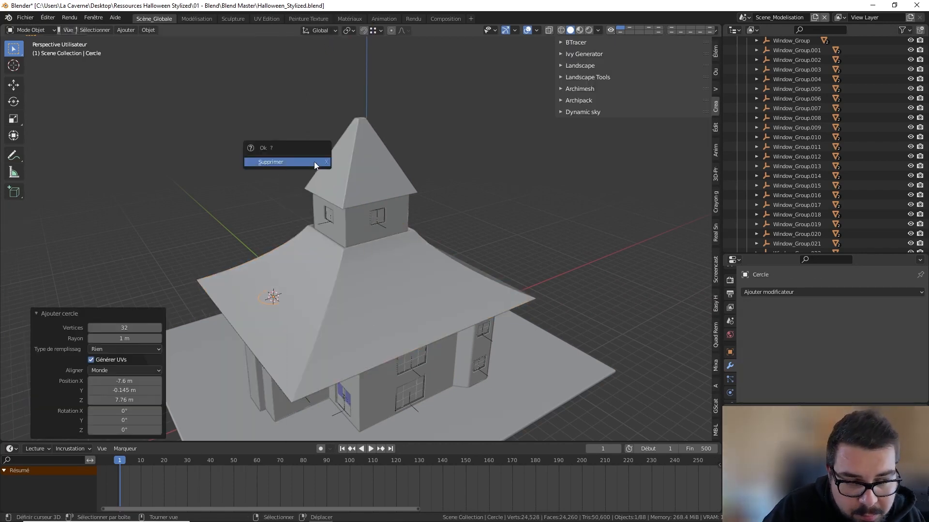
click(315, 162)
Add a cube at the 3D cursor on the main roof's slope and scale it uniformly by 1.5.
key(shift+a)
mouse_move(314, 162)
click(356, 171)
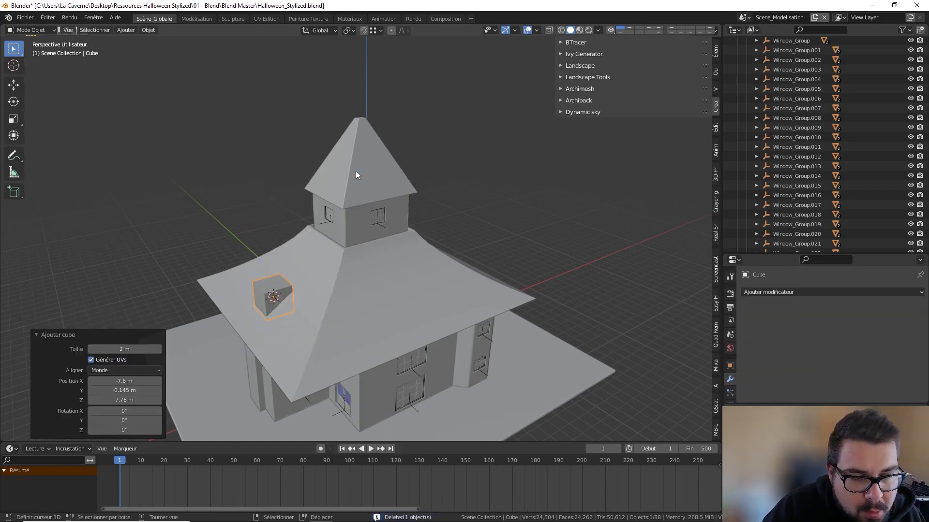
middle_drag(349, 176, 377, 158)
scroll(305, 290, up, 1)
middle_drag(305, 290, 283, 314)
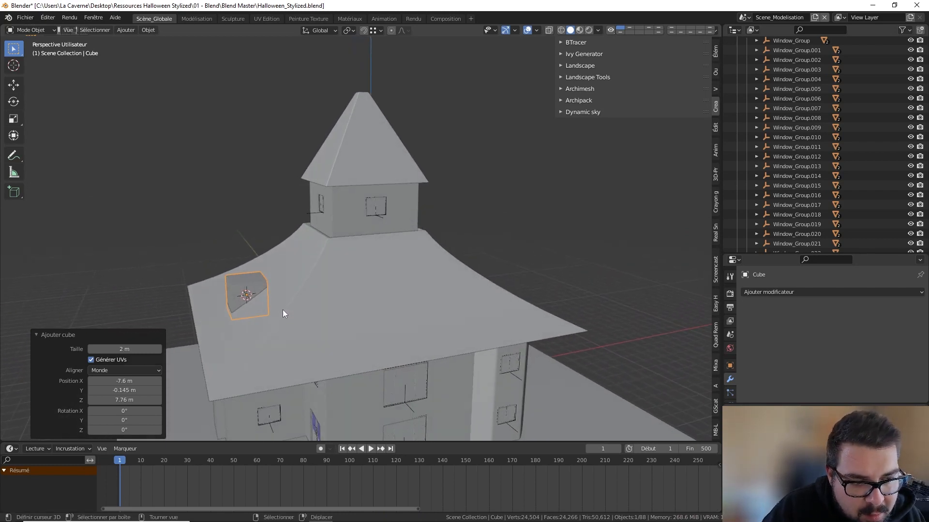
text(s)
text(2)
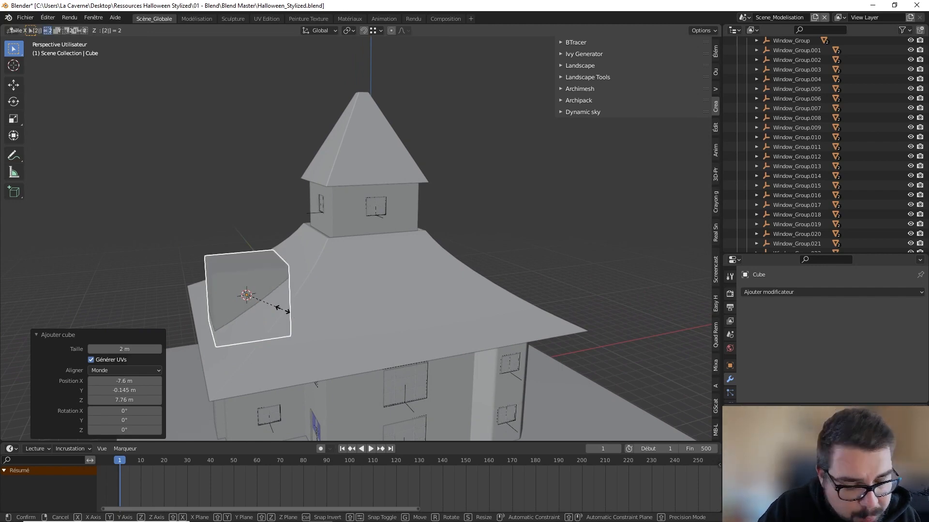
key(BackSpace)
text(1.5)
key(Return)
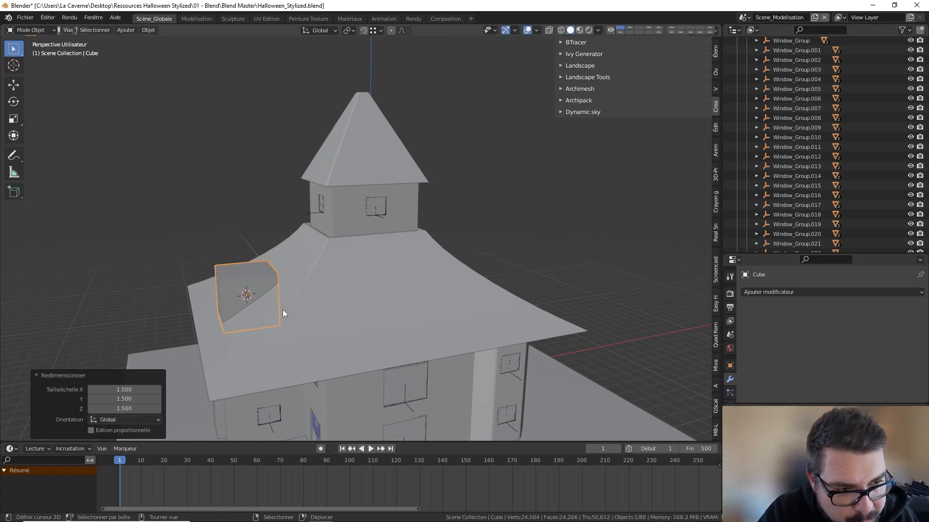
Raise the cube's top face by 5 m and another 2 m along Z to form a tall side tower.
key(Tab)
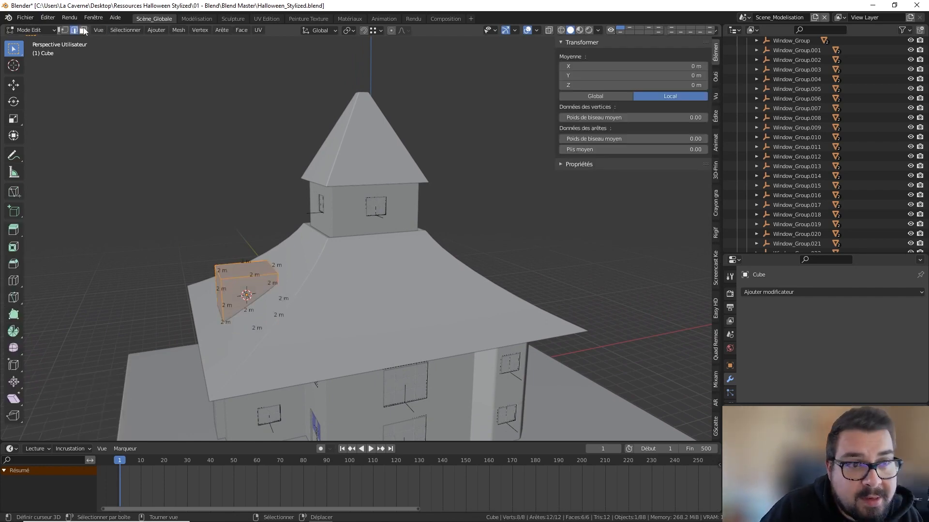
click(236, 269)
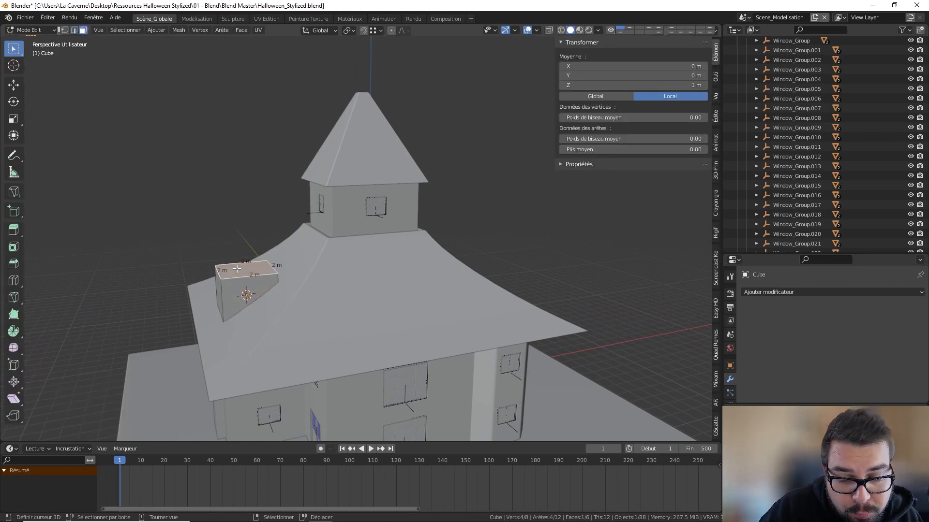
text(gz)
text(5)
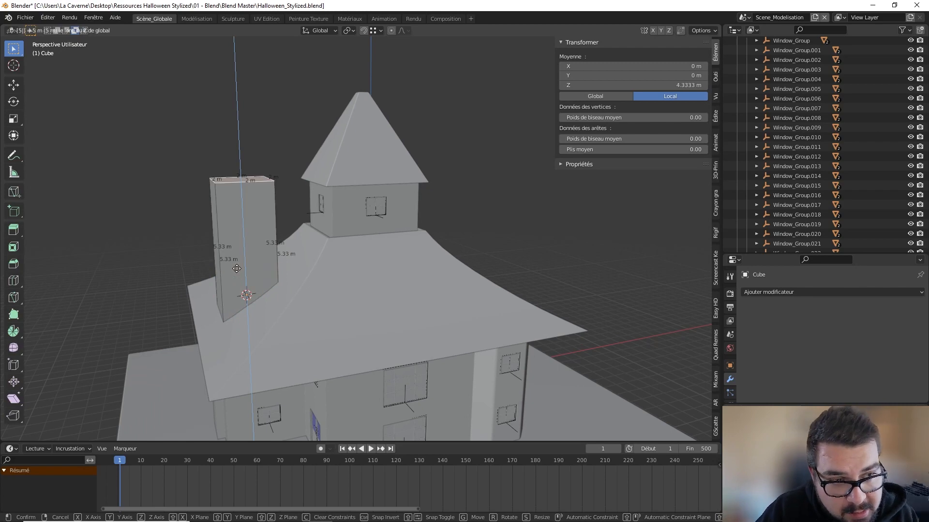
key(Return)
text(2)
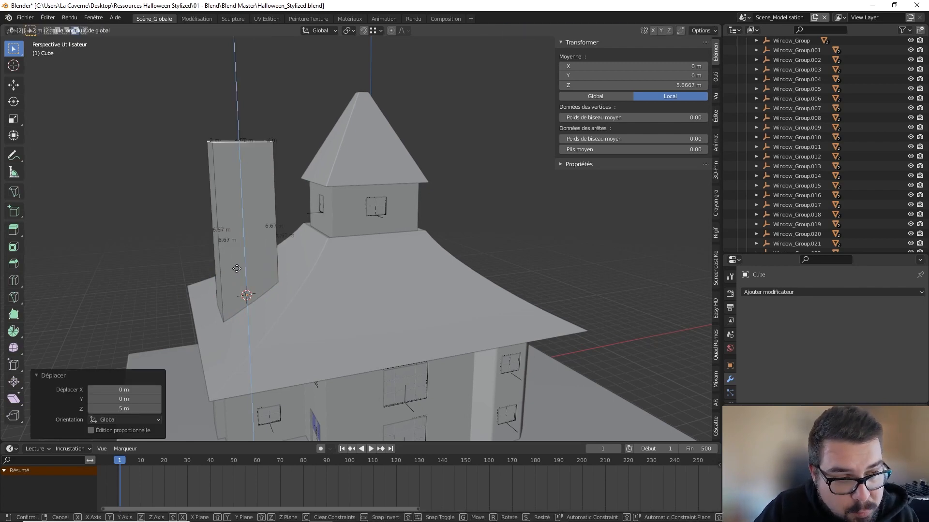
key(Return)
middle_drag(310, 293, 353, 198)
key(Tab)
Extrude the side tower's top face in place and widen it horizontally by about 1.25 as a roof overhang.
scroll(305, 210, up, 3)
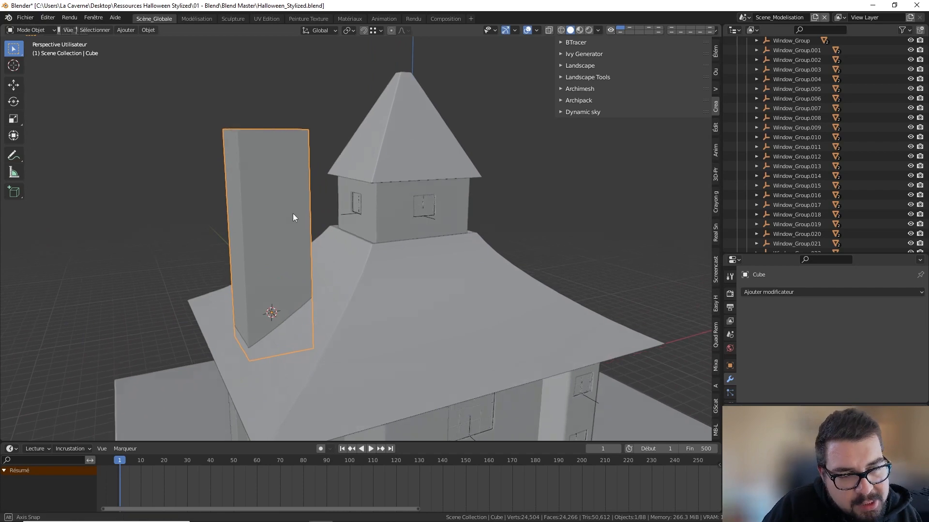
middle_drag(292, 214, 288, 215)
key(Tab)
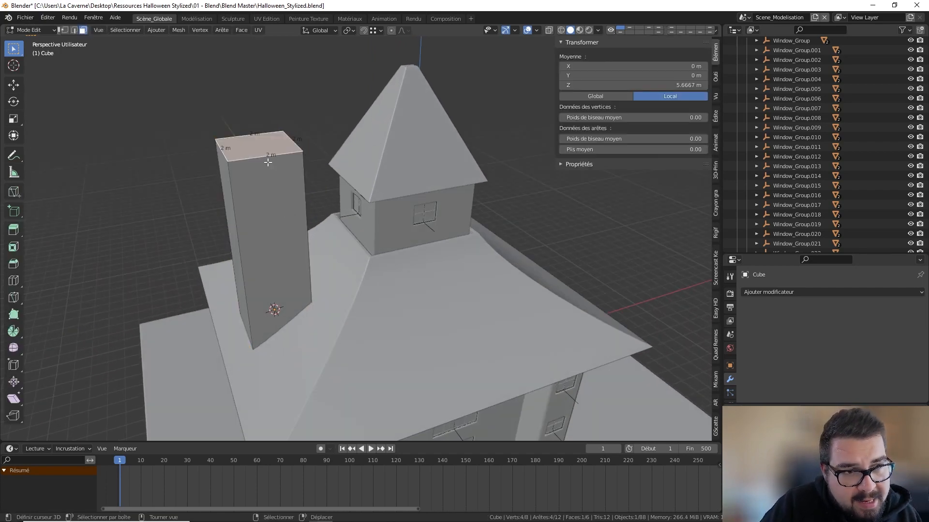
key(e)
key(s)
key(shift+z)
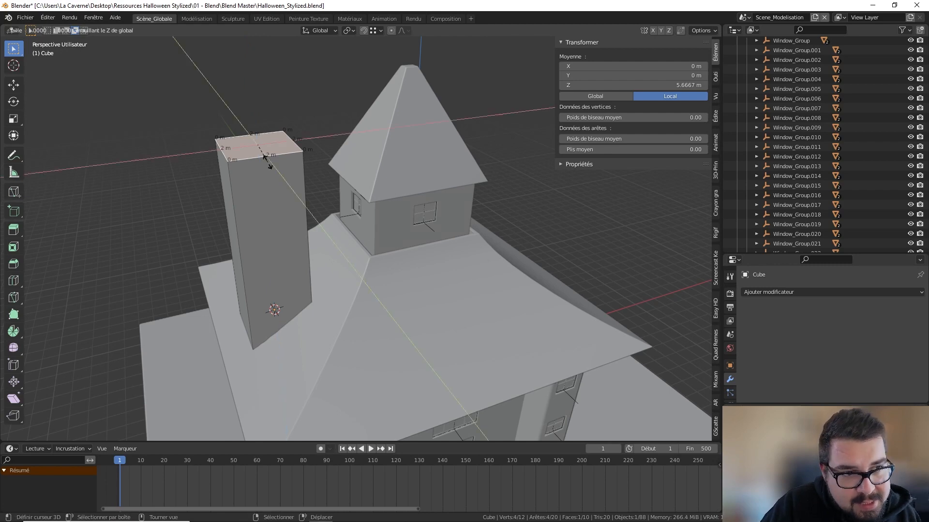
click(349, 162)
Extrude the overhanging face up 5 m and scale it to 0.2 in X and Y to form a pointed roof.
text(e)
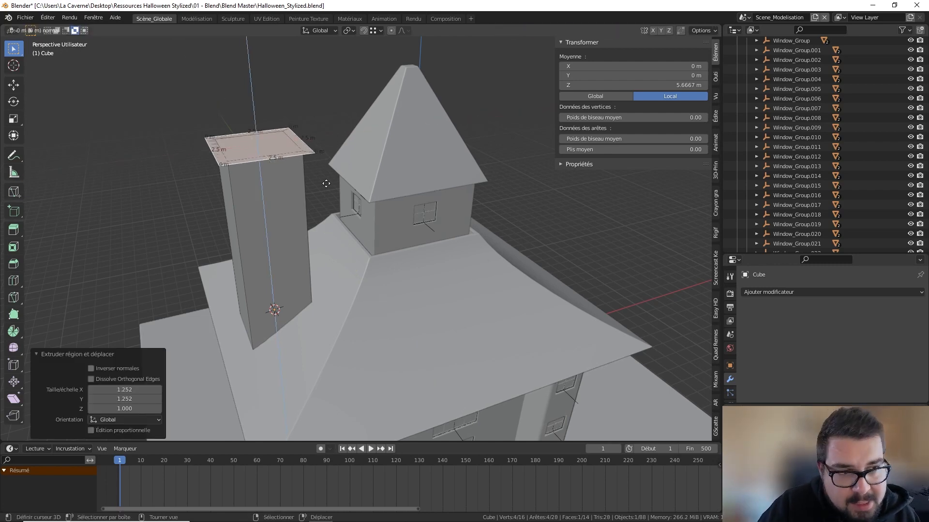
text(5)
key(Return)
key(s)
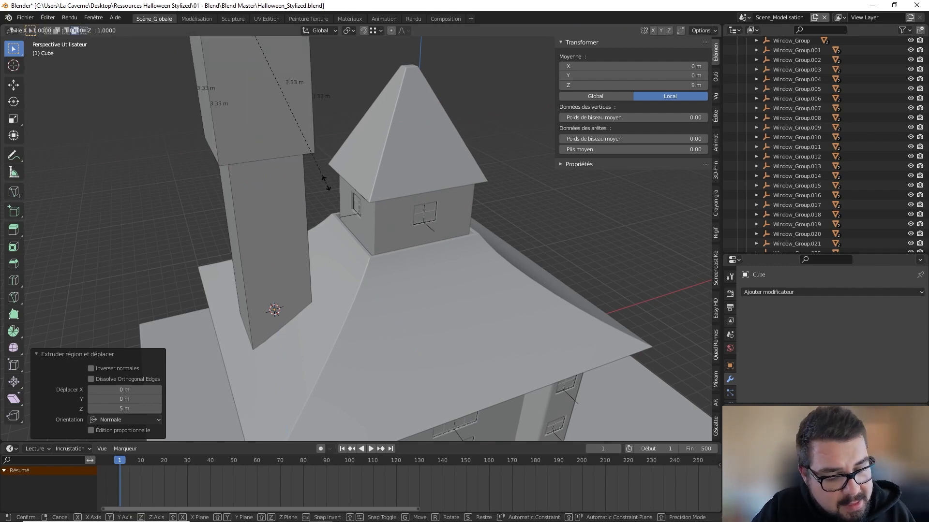
key(shift+z)
text(.2)
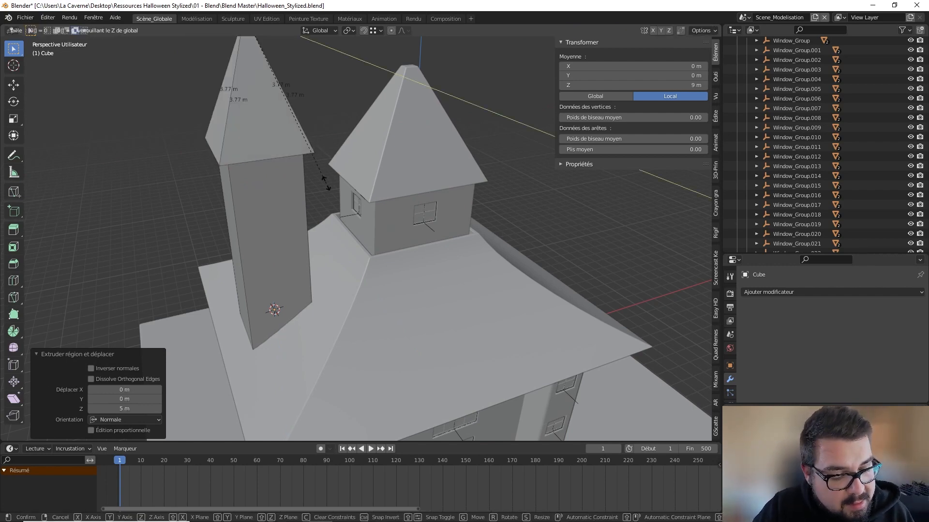
key(Return)
Scale the top face of the side tower's roof to 0.1 in X and Y to sharpen the tip.
scroll(326, 184, down, 3)
middle_drag(326, 183, 288, 172)
text(s)
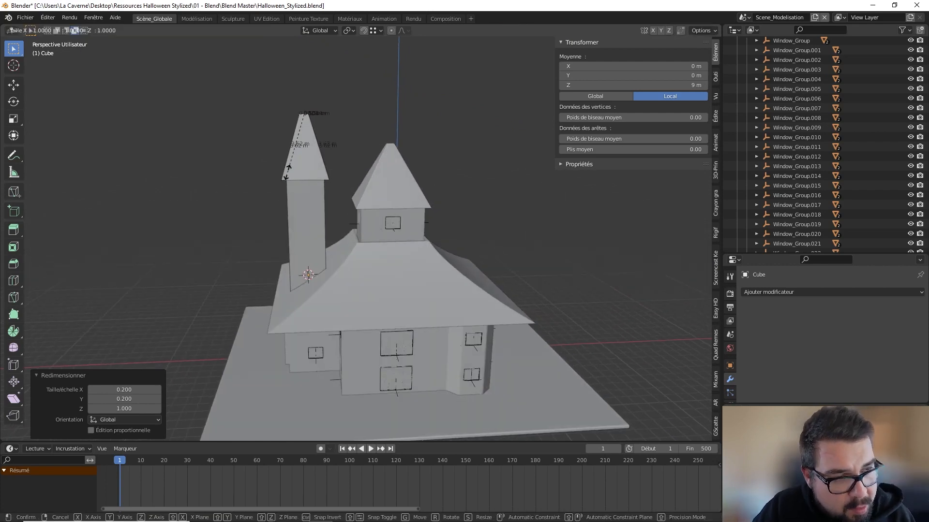
text(0.1)
key(Return)
middle_drag(287, 173, 306, 231)
key(s)
key(shift+z)
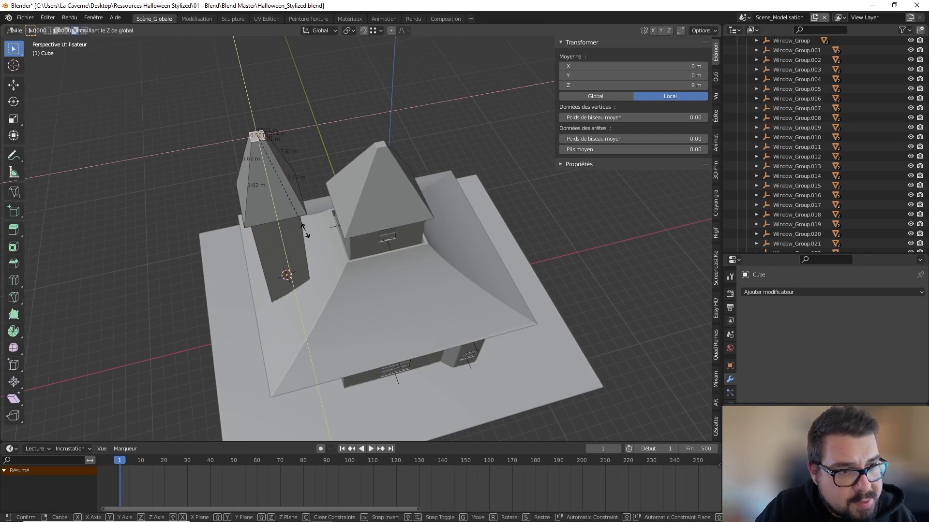
text(0.1)
key(Return)
key(Tab)
Add Bevel and Weighted Normal modifiers to the side tower and enable Auto Smooth.
middle_drag(306, 230, 356, 163)
key(q)
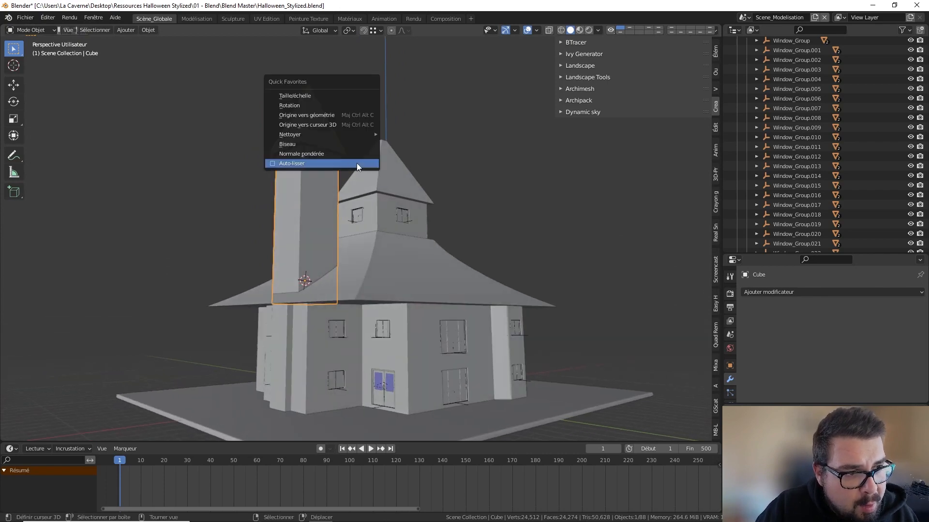
click(312, 144)
key(q)
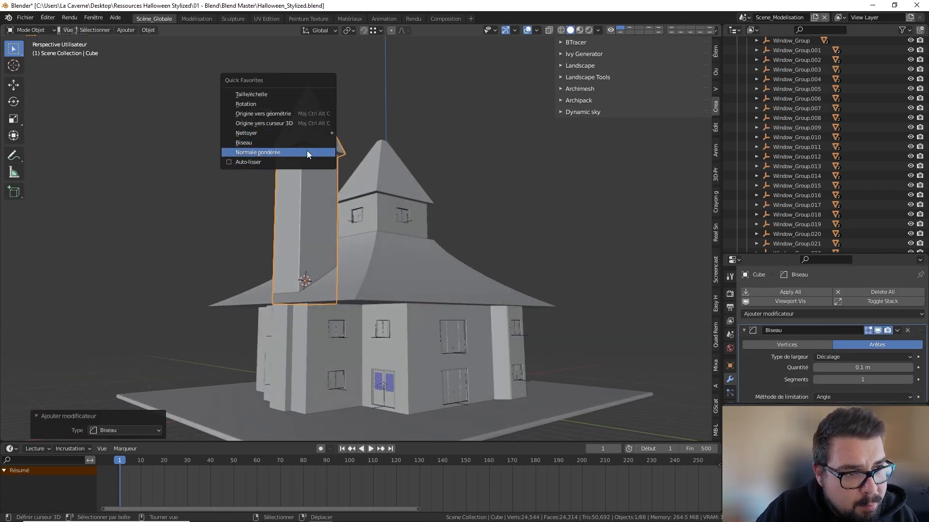
click(306, 152)
key(q)
click(285, 159)
Set the side tower's Bevel width type to Absolute and its amount to 0.005 m.
click(869, 357)
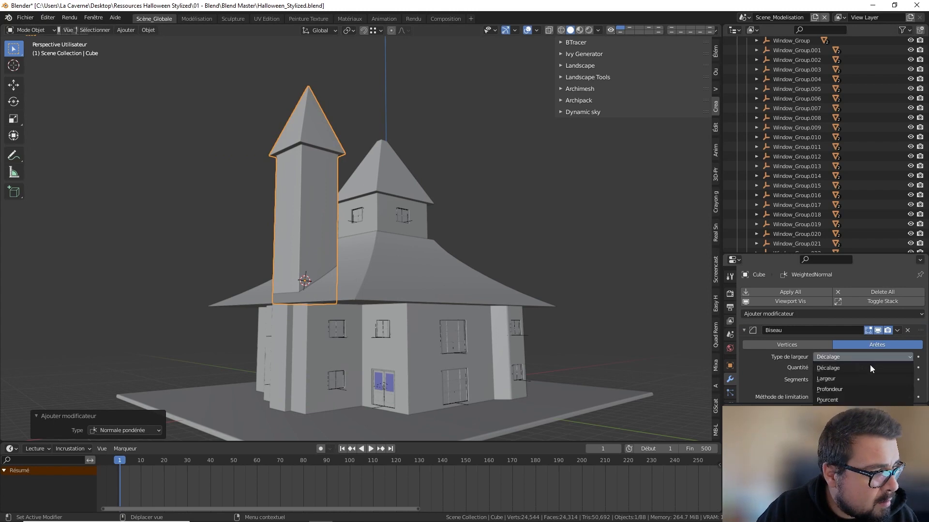
click(866, 411)
click(868, 368)
text(0.)
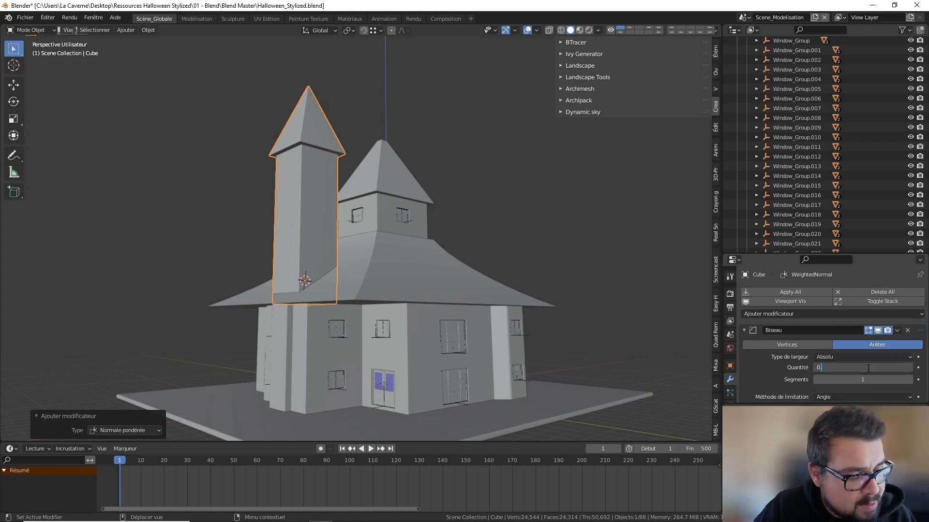
text(005)
key(Return)
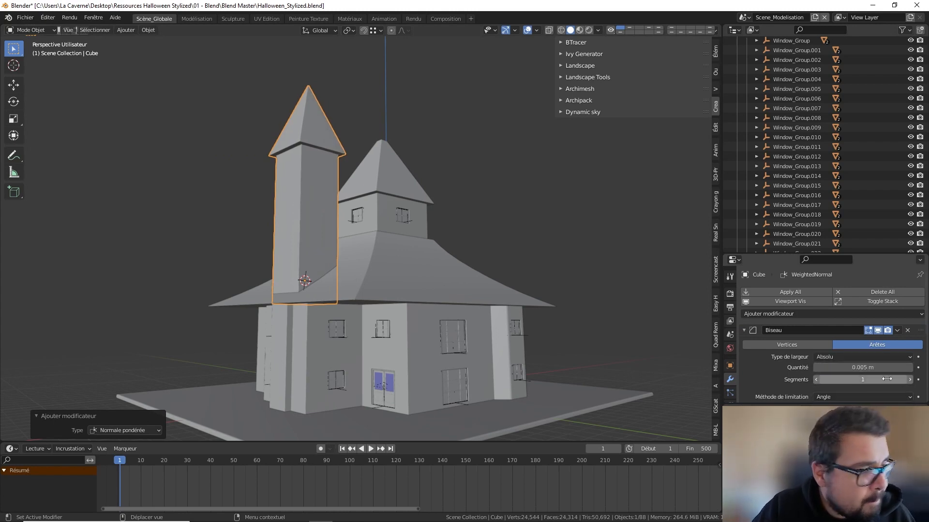
Set the bevel modifier on the tall square tower to 2 segments.
click(905, 380)
scroll(298, 169, up, 3)
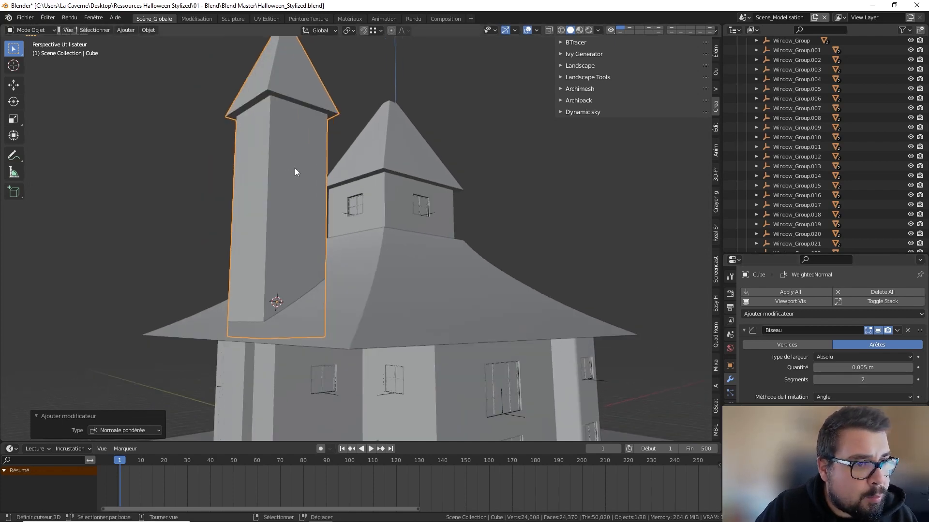
middle_drag(295, 168, 361, 291)
scroll(361, 291, up, 3)
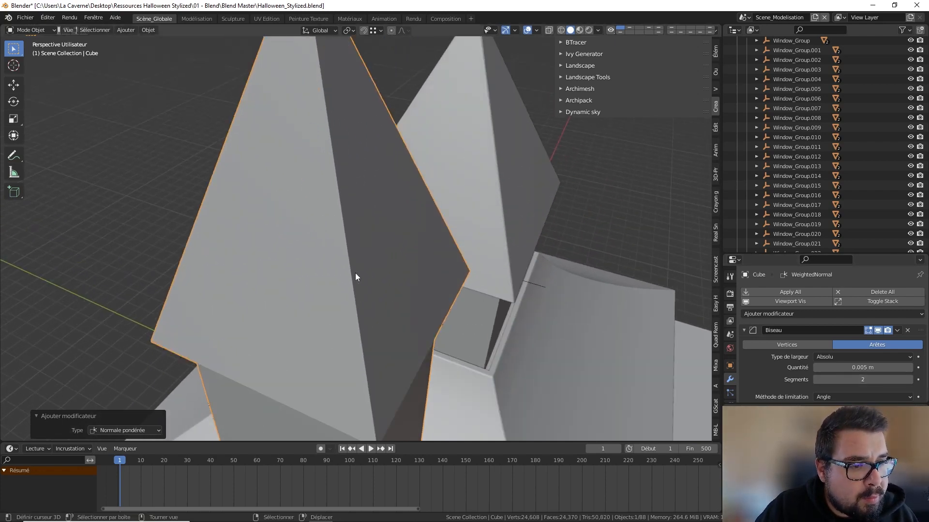
Reselect the tall tower and set its bevel amount to 0.01 m.
right_click(355, 272)
scroll(323, 245, down, 3)
middle_drag(323, 245, 338, 268)
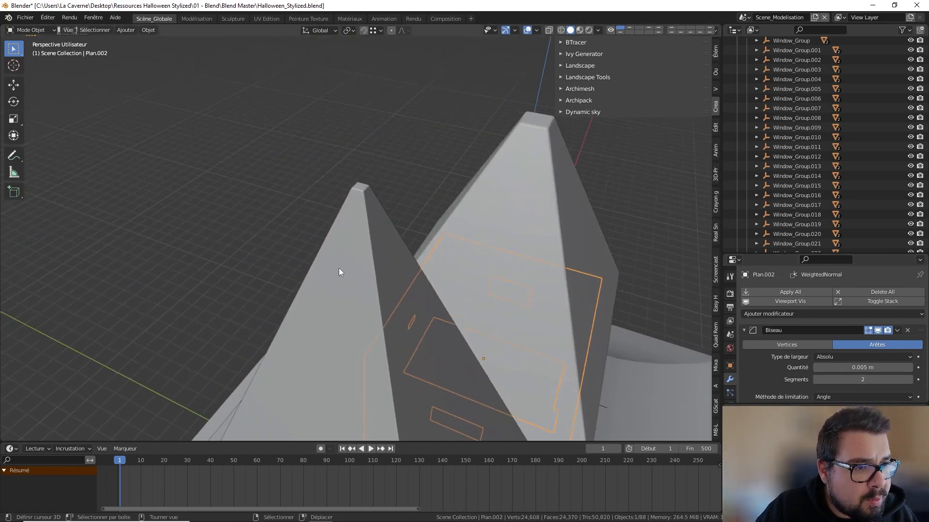
click(367, 228)
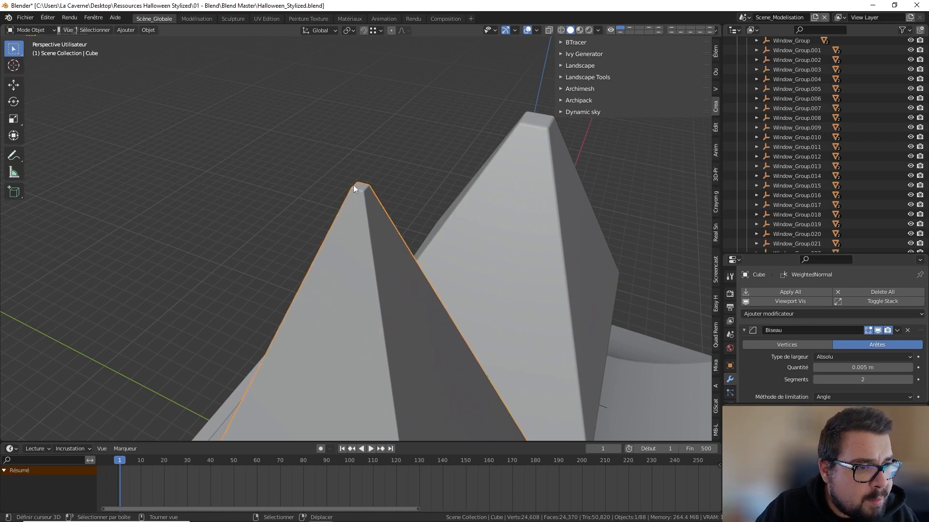
click(886, 370)
text(0.01)
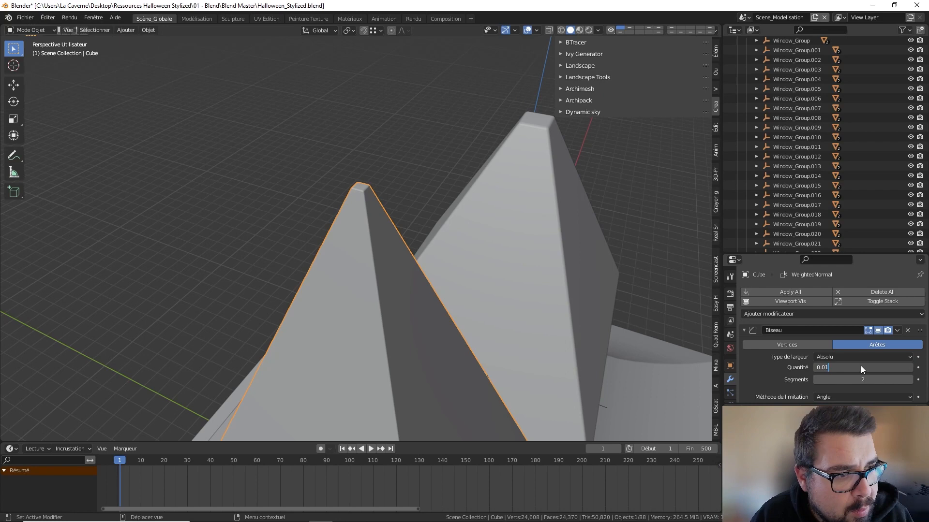
key(Return)
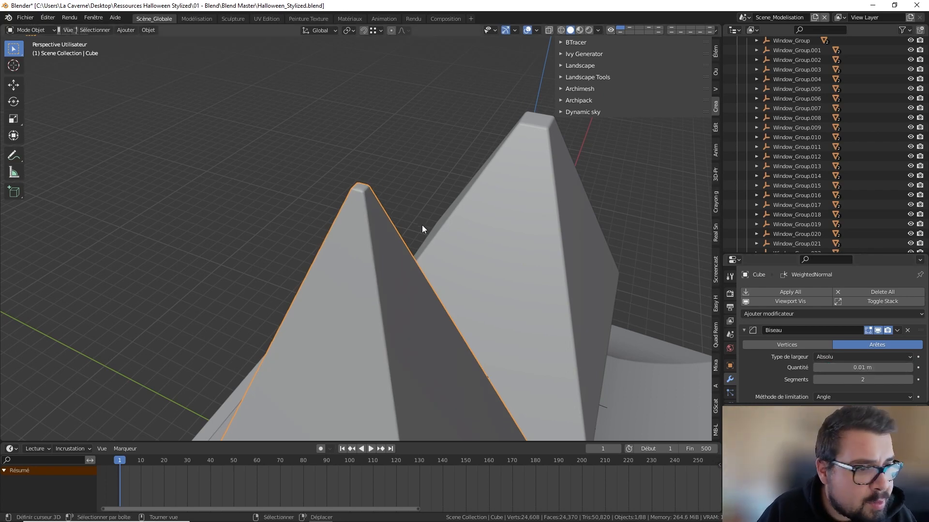
Set the tall tower's bevel amount to 0.02 m and deselect the tower to check its roof tip.
key(a)
click(415, 158)
right_click(398, 231)
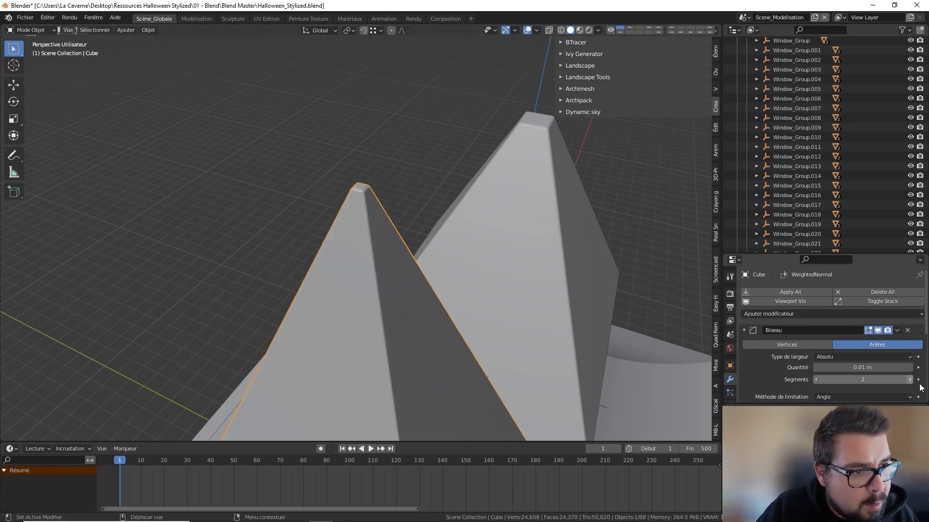
text(2)
key(Return)
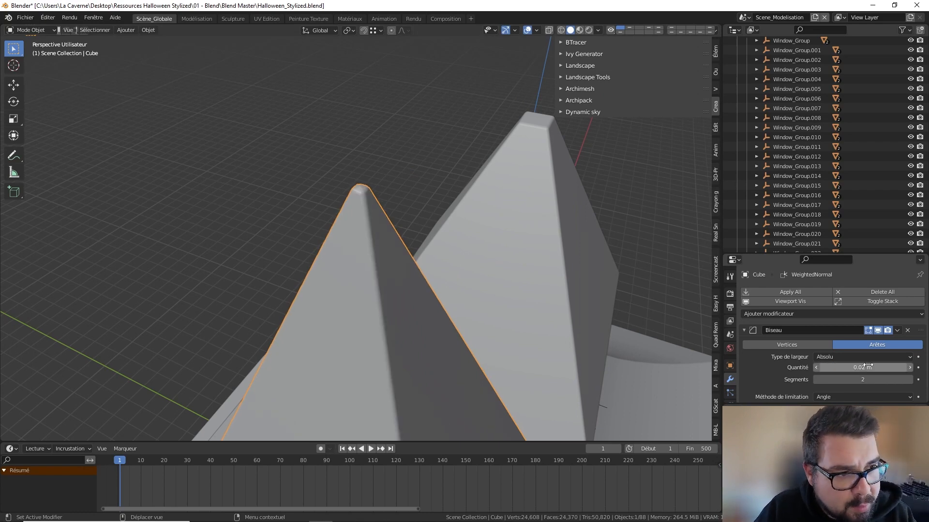
key(a)
click(532, 168)
scroll(495, 231, down, 4)
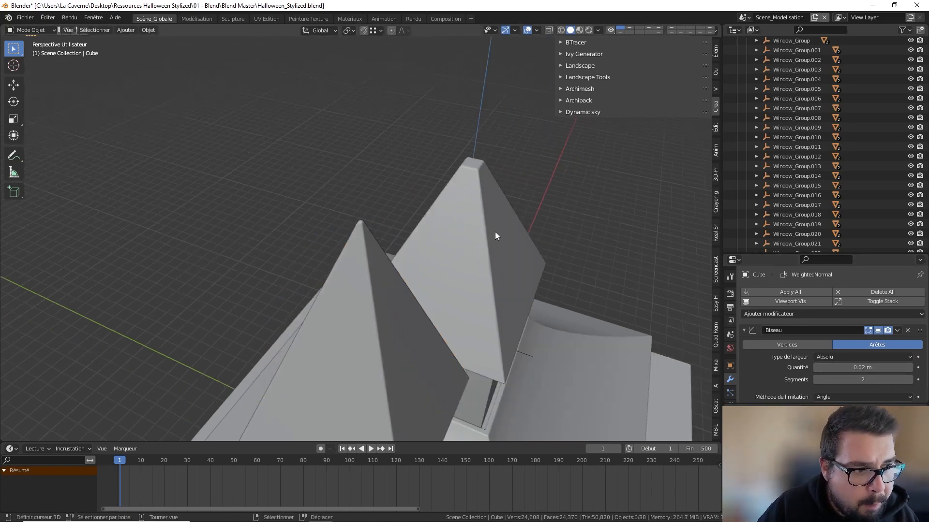
Isolate the tall tower in local view and enter Edit Mode on its mesh.
middle_drag(495, 231, 406, 233)
scroll(391, 198, down, 2)
click(358, 257)
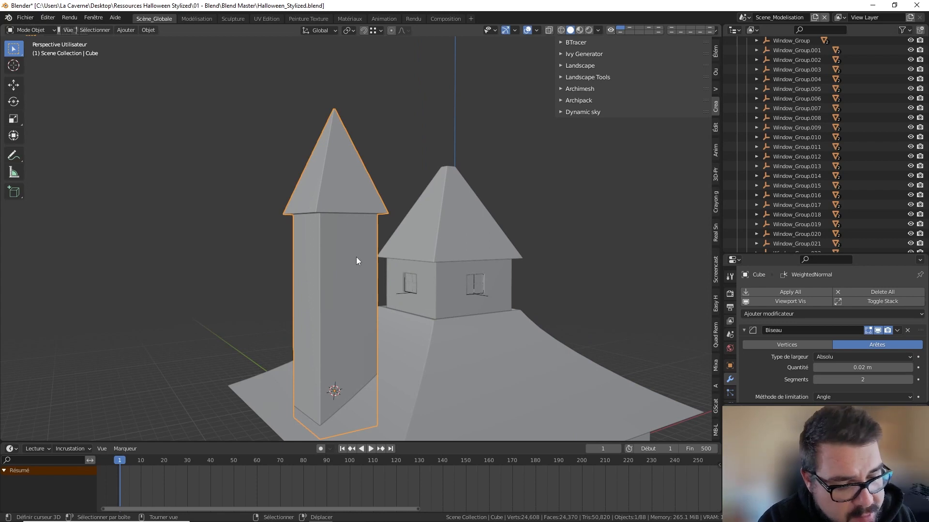
key(KP_Divide)
key(Tab)
middle_drag(355, 260, 419, 211)
scroll(414, 259, up, 2)
key(KP_1)
key(Tab)
key(Tab)
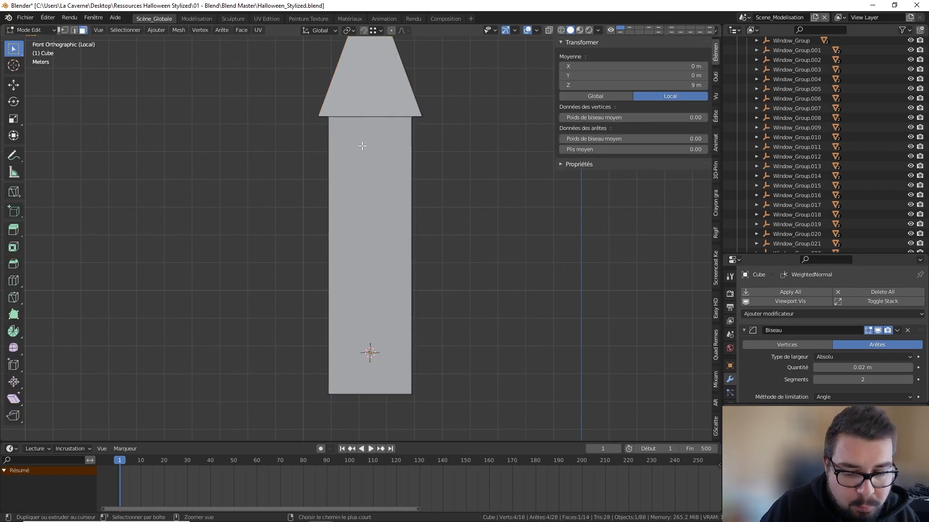
Add one centred vertical loop cut through each pair of opposite faces of the tower and its roof.
click(367, 118)
right_click(368, 119)
middle_drag(471, 162, 404, 203)
key(ctrl+r)
click(357, 107)
right_click(357, 108)
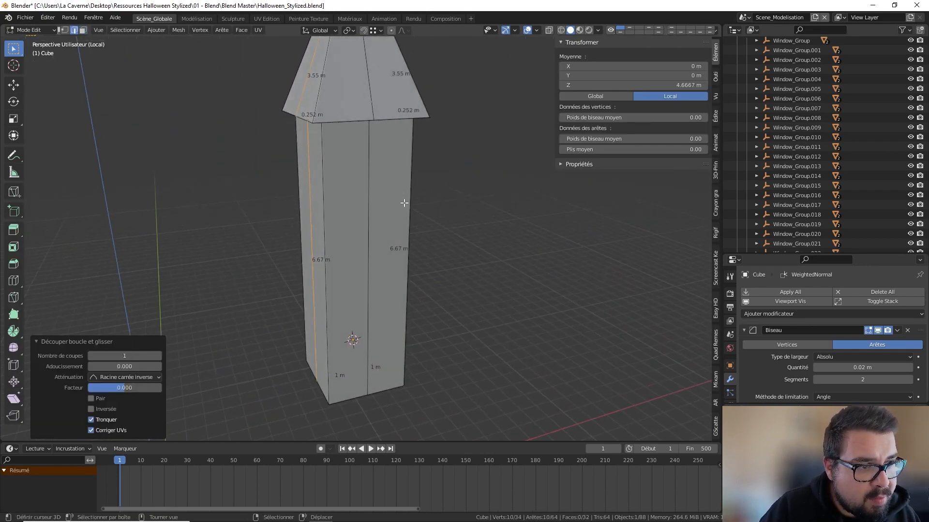
Add five evenly spaced horizontal loop cuts around the tower shaft.
key(ctrl+r)
scroll(376, 259, up, 4)
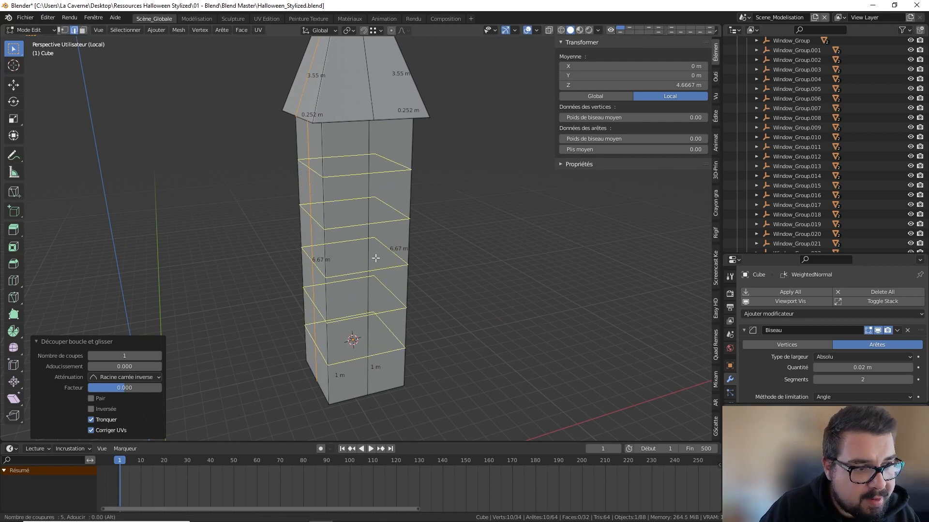
click(375, 258)
right_click(376, 258)
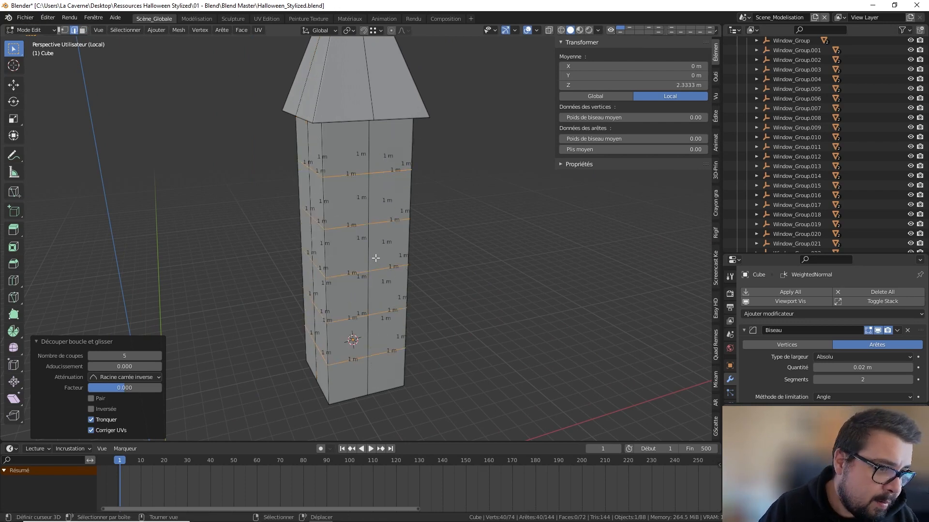
Bevel the five horizontal loops about 0.367 m wide with 1 segment, and clear the selection.
middle_drag(375, 257, 391, 239)
key(ctrl+b)
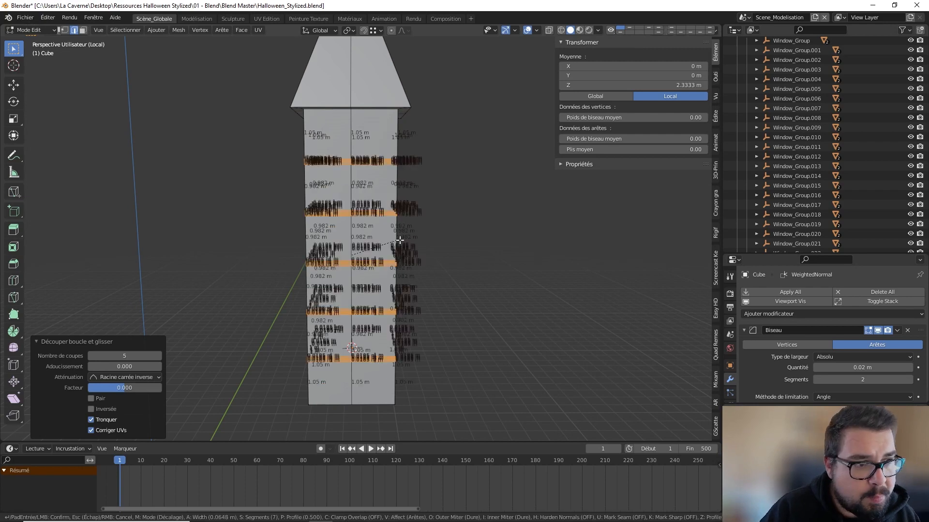
scroll(412, 241, down, 2)
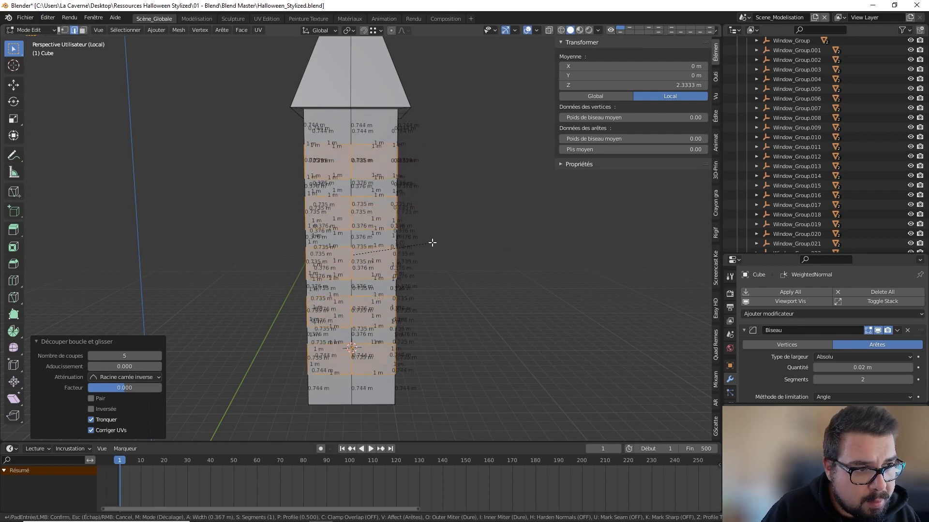
click(434, 242)
click(353, 261)
key(alt+a)
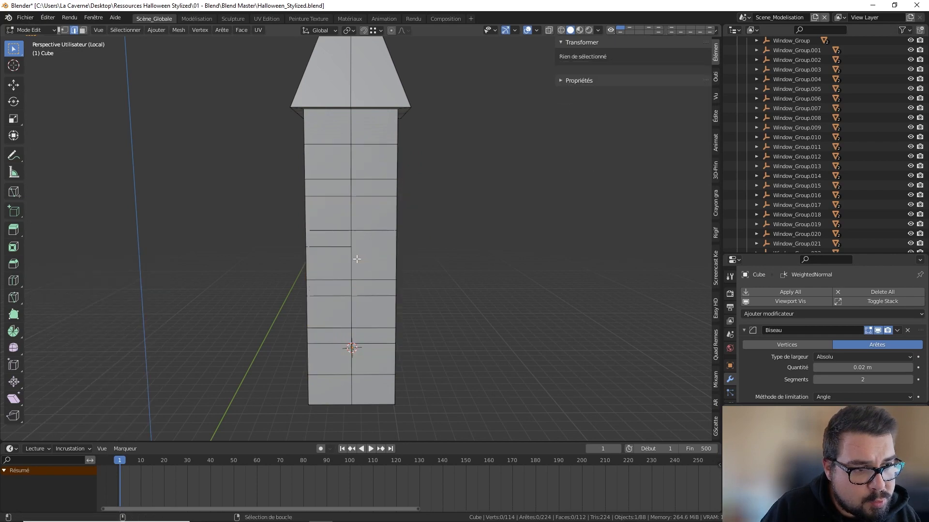
Bevel the centred vertical loops of the tower about 0.053 m wide with 1 segment to split them into pairs.
alt+click(357, 259)
mouse_move(423, 243)
middle_down()
mouse_move(351, 228)
mouse_move(425, 229)
middle_up()
key(ctrl+b)
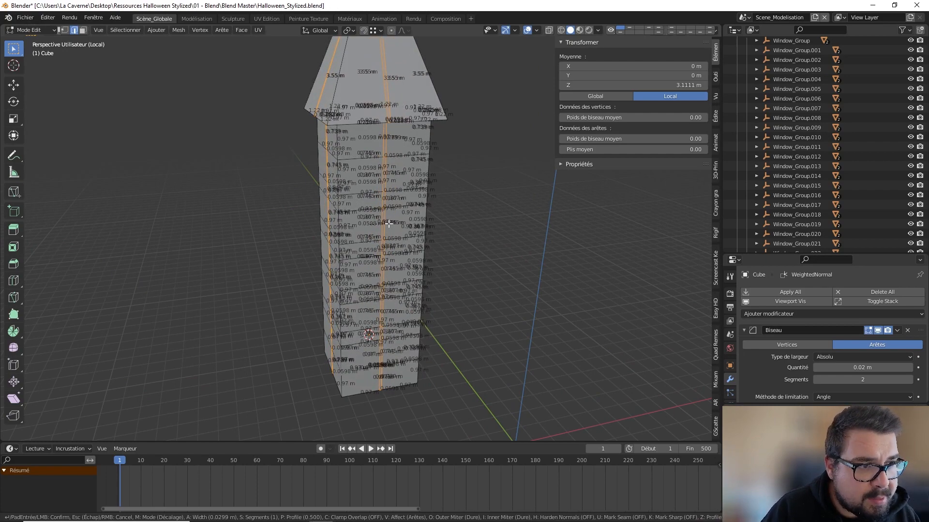
key(Escape)
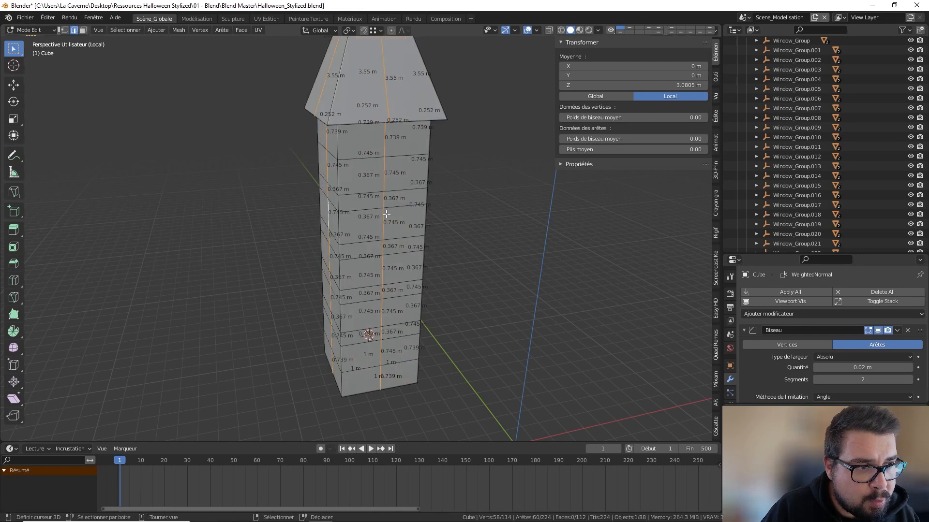
key(ctrl+b)
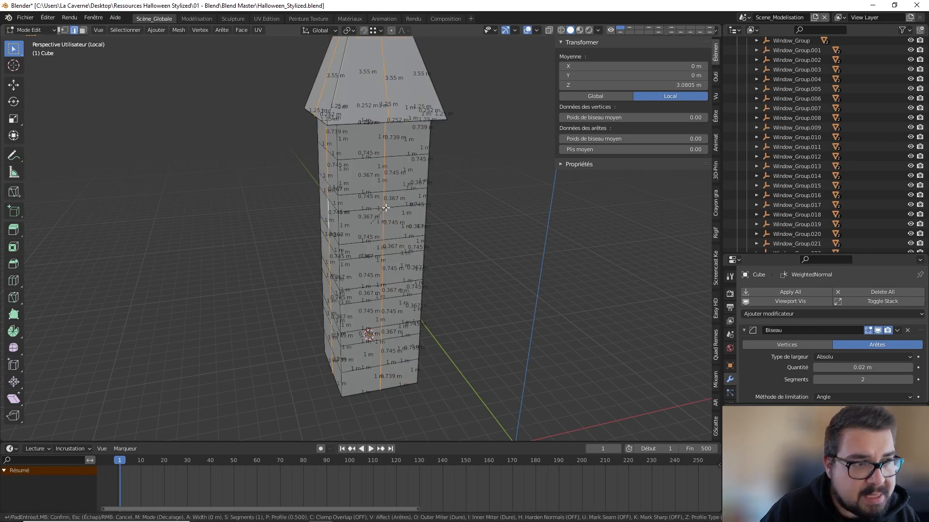
click(416, 212)
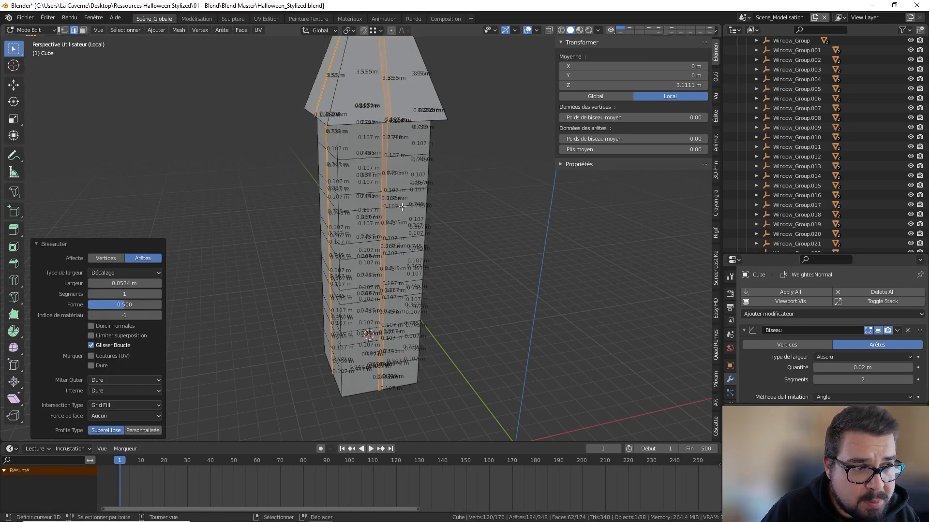
Edge-slide the vertical loop on the front face's negative X side outward to about X -0.26 m.
alt+click(382, 149)
key(g)
key(g)
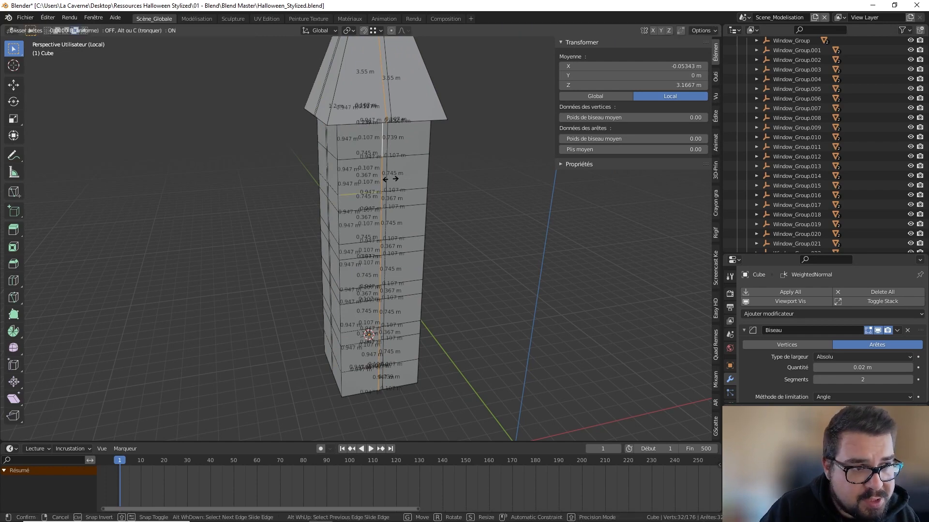
click(337, 190)
key(alt+a)
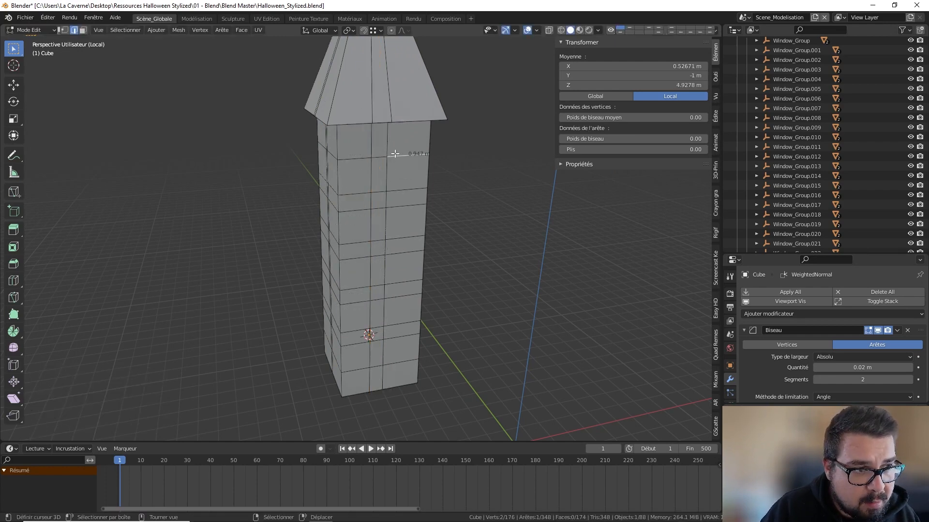
Edge-slide the front face's positive X vertical loop outward by a factor of about 0.261, to about X 0.27 m.
alt+click(392, 141)
key(g)
key(g)
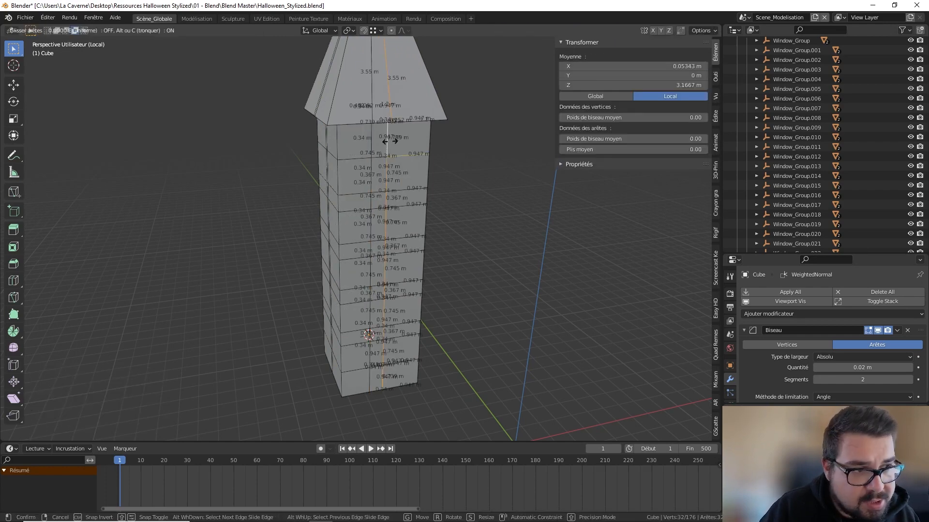
click(464, 144)
middle_drag(469, 145, 392, 130)
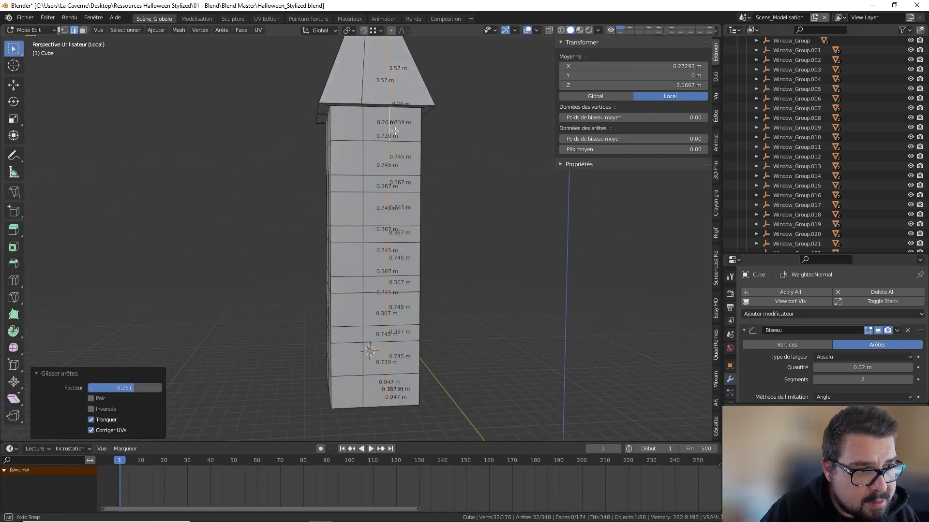
Move the negative X vertical loop about 0.056 m inward along the X axis.
key(a)
click(399, 86)
middle_drag(400, 89, 408, 178)
click(378, 165)
alt+click(378, 165)
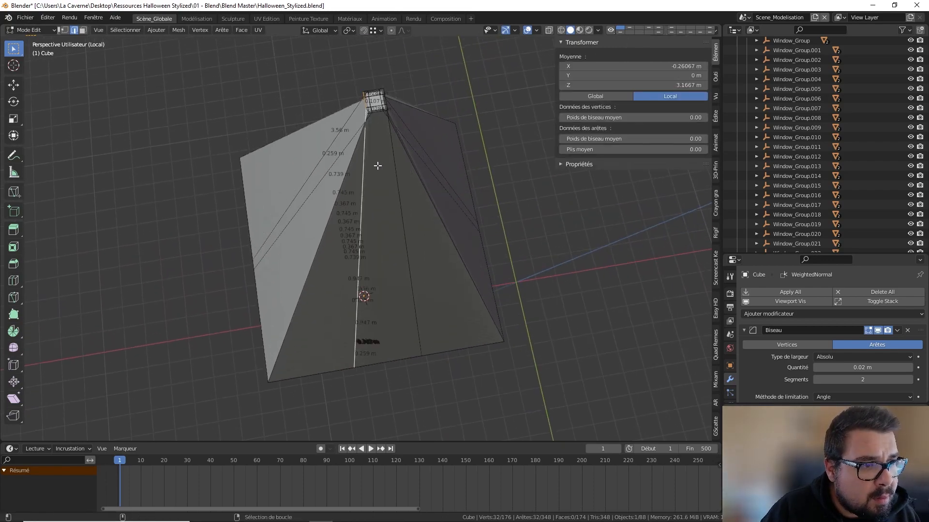
key(g)
key(x)
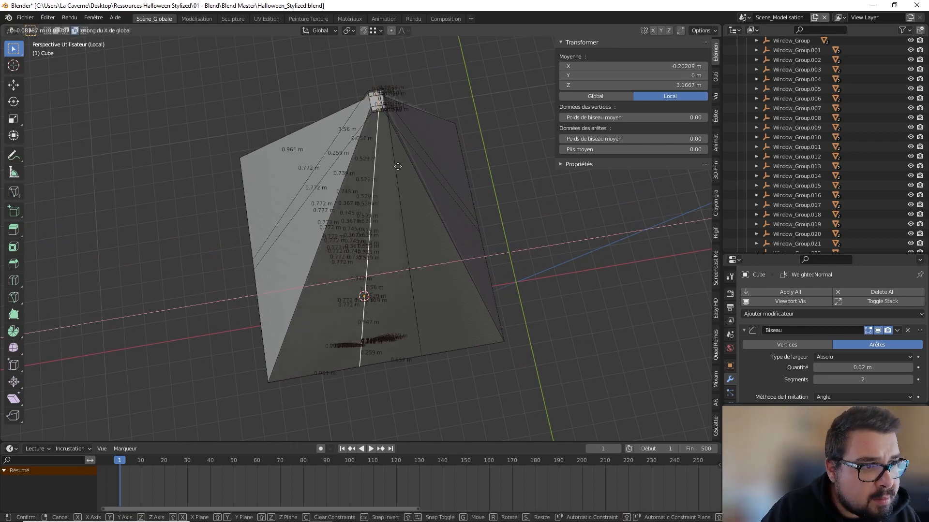
click(383, 169)
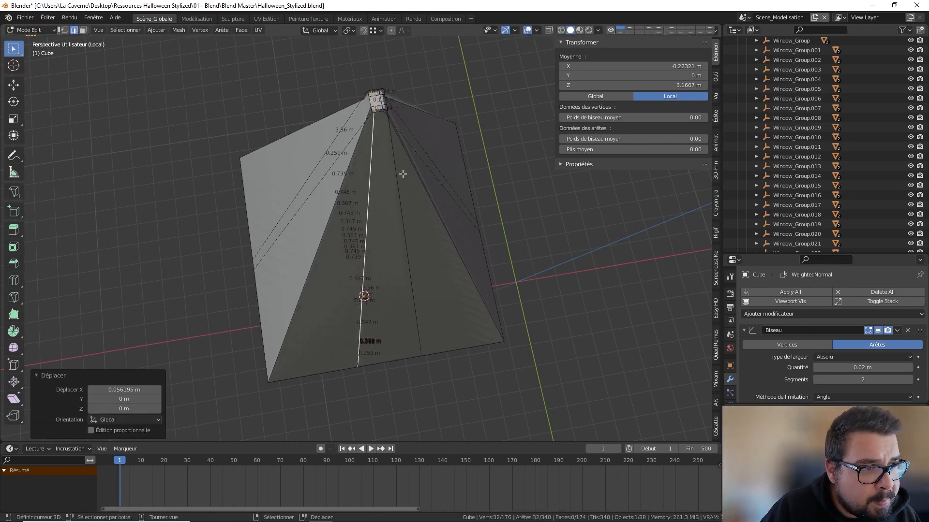
Move the positive X vertical loop about 0.053 m inward along the X axis.
key(alt+a)
alt+click(402, 174)
key(g)
key(x)
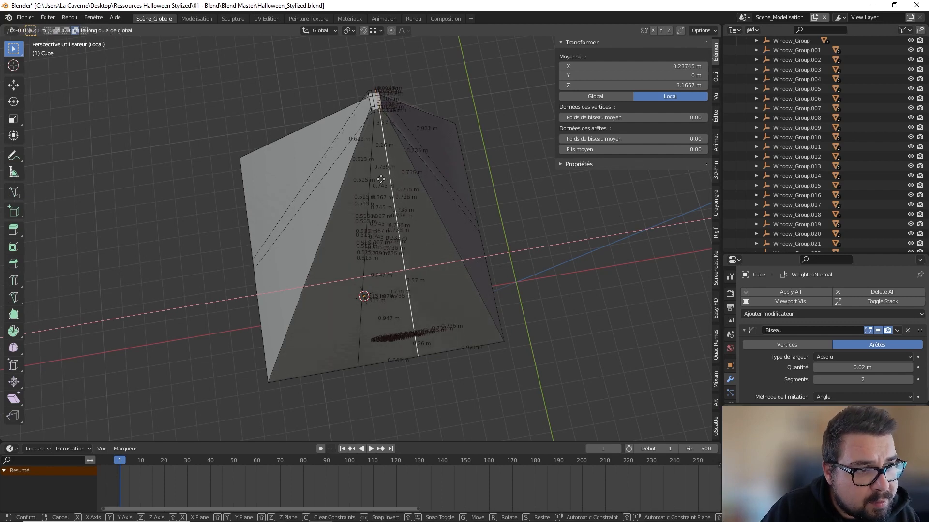
click(381, 179)
middle_drag(415, 199, 343, 227)
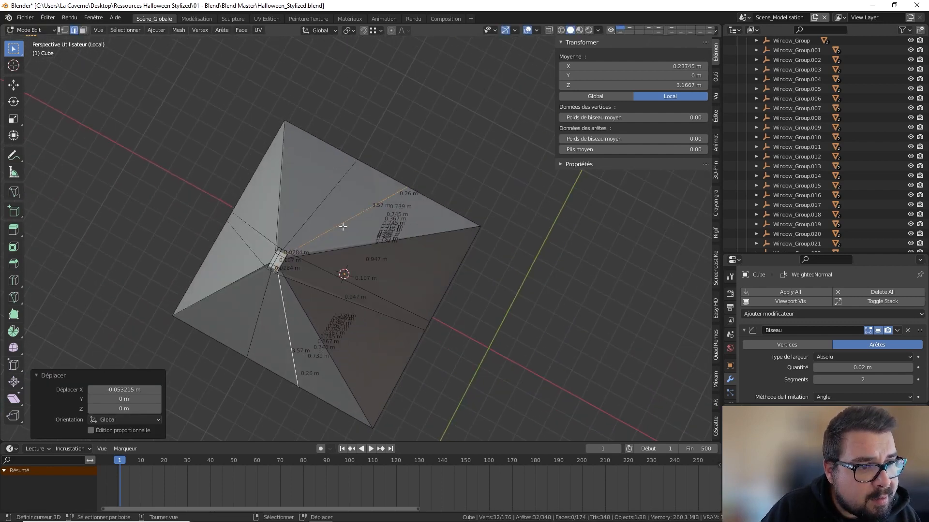
Move the side face's negative Y vertical loop about 0.061 m along the Y axis.
alt+click(326, 292)
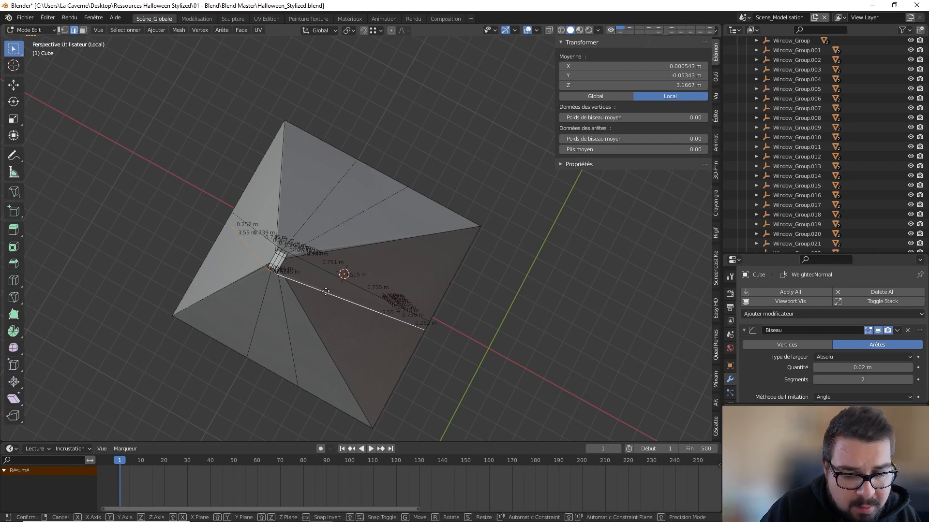
key(g)
key(y)
click(349, 275)
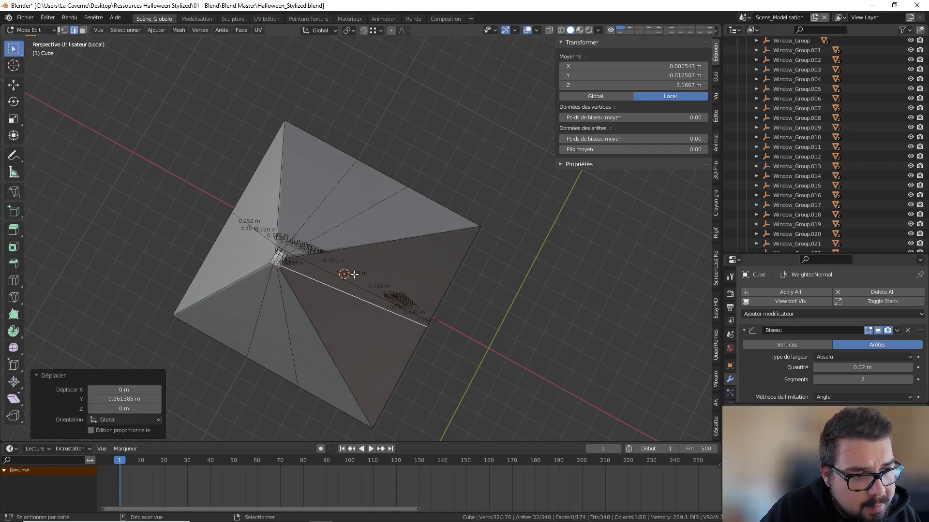
Move the neighbouring vertical loop on the side face freely, by about -0.083 m in Y.
right_click(361, 272)
alt+right_click(361, 272)
key(g)
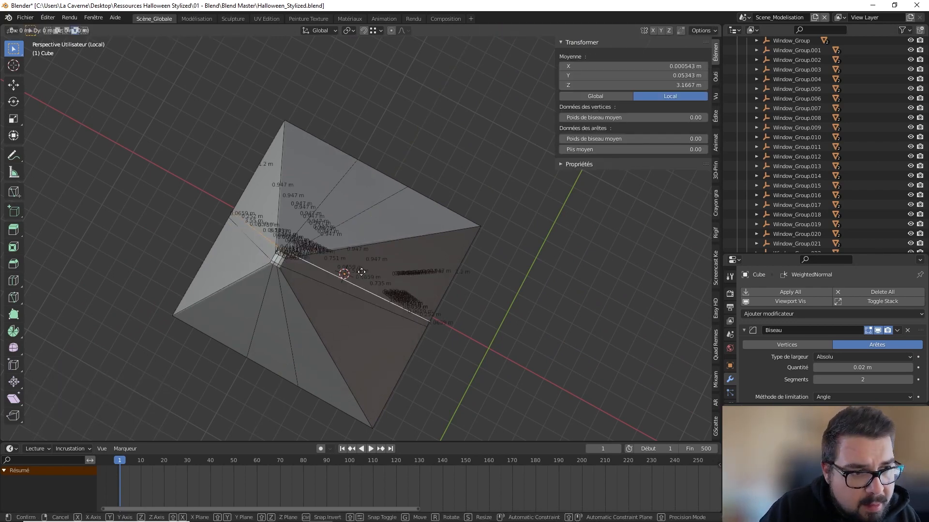
click(344, 302)
Try to edge-slide the same side-face vertical loop across the tower, and undo the slide.
middle_drag(344, 301, 382, 269)
key(g)
key(g)
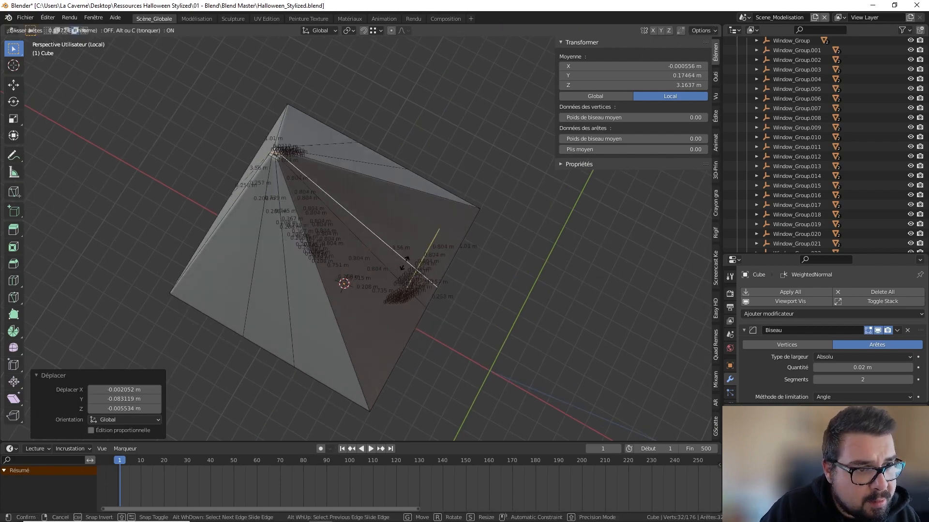
click(419, 256)
middle_drag(420, 255, 359, 212)
key(ctrl+z)
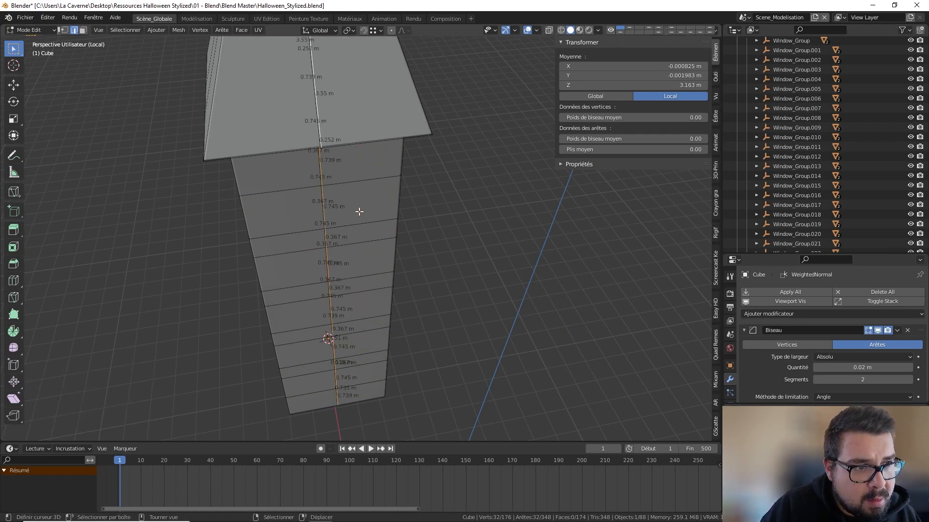
Edge-slide the positive Y vertical loop on the tower's side face toward its corner by a factor of about -0.436.
key(g)
key(g)
click(356, 212)
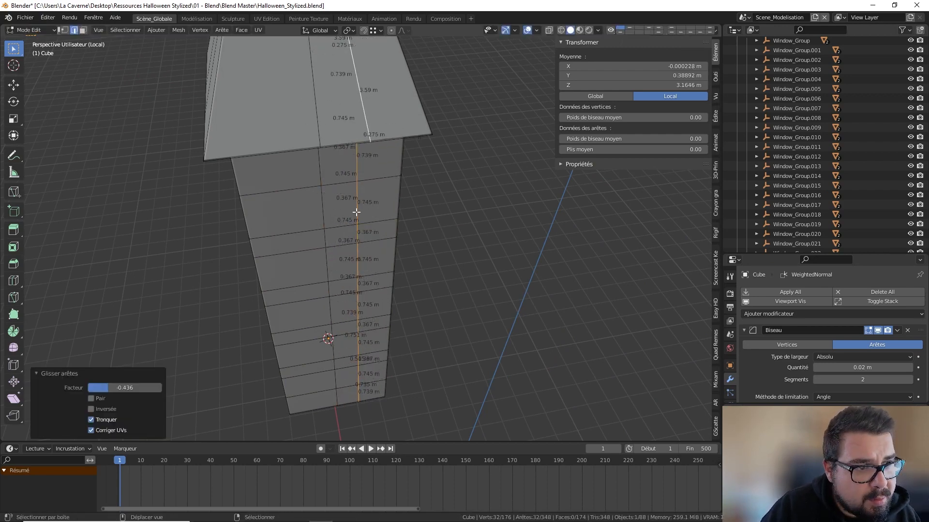
Edge-slide the side face's other vertical loop toward the negative Y corner by a factor of about -0.325.
click(323, 210)
key(alt+a)
alt+click(323, 210)
key(g)
key(g)
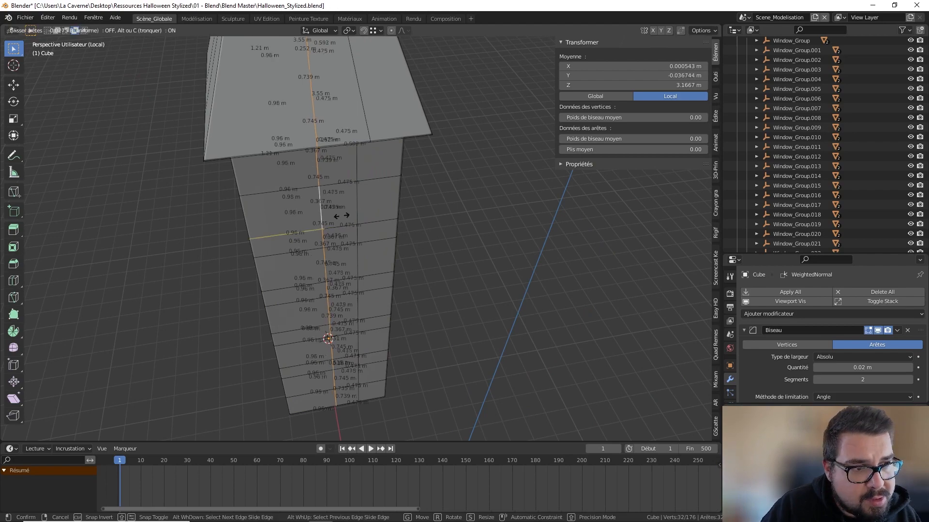
click(186, 250)
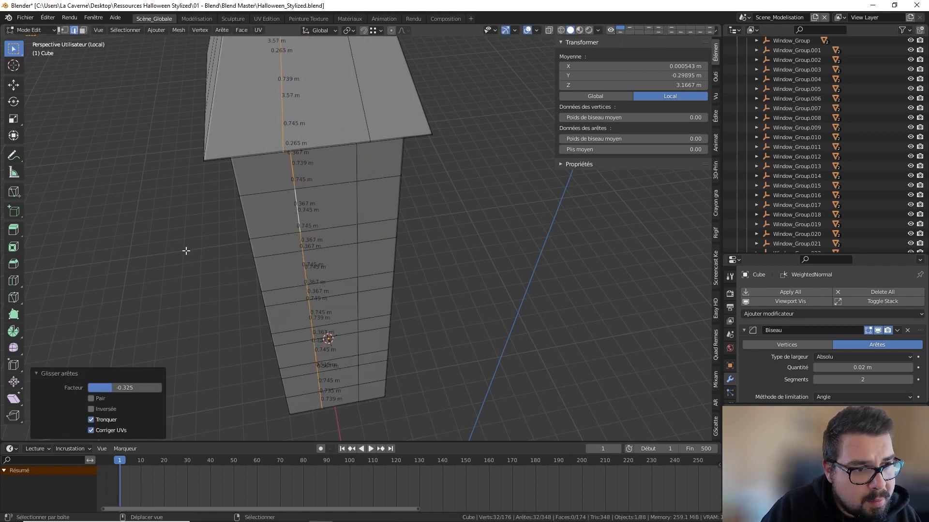
Edge-slide the positive X vertical loop on the tower's negative Y face outward toward its nearest corner.
middle_drag(186, 250, 358, 188)
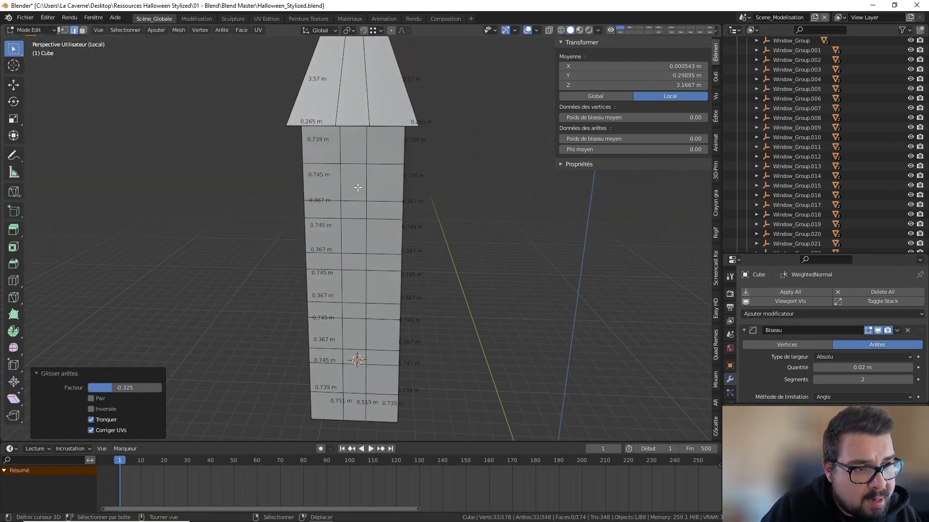
key(alt+a)
alt+click(366, 188)
key(g)
key(g)
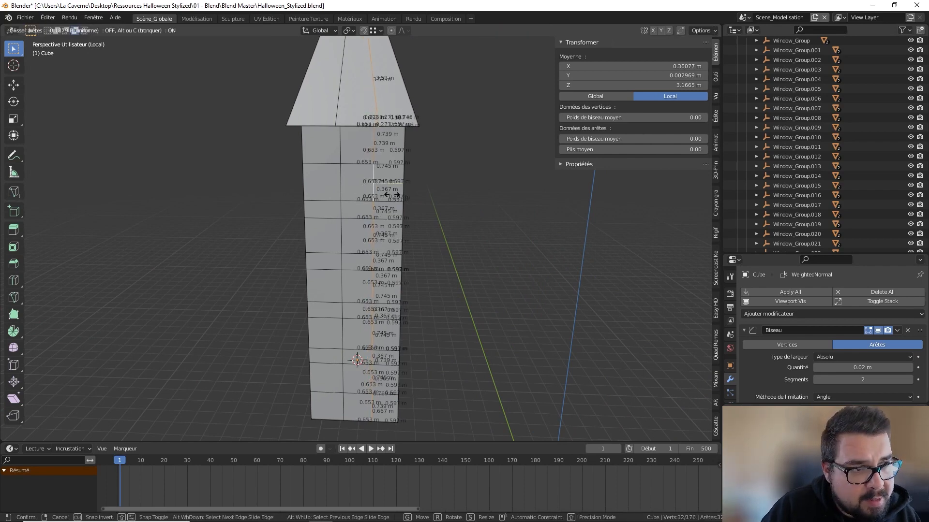
click(392, 195)
Edge-slide the negative X vertical loop on the same face outward by a factor of 0.250.
key(alt+a)
alt+click(343, 189)
key(g)
key(g)
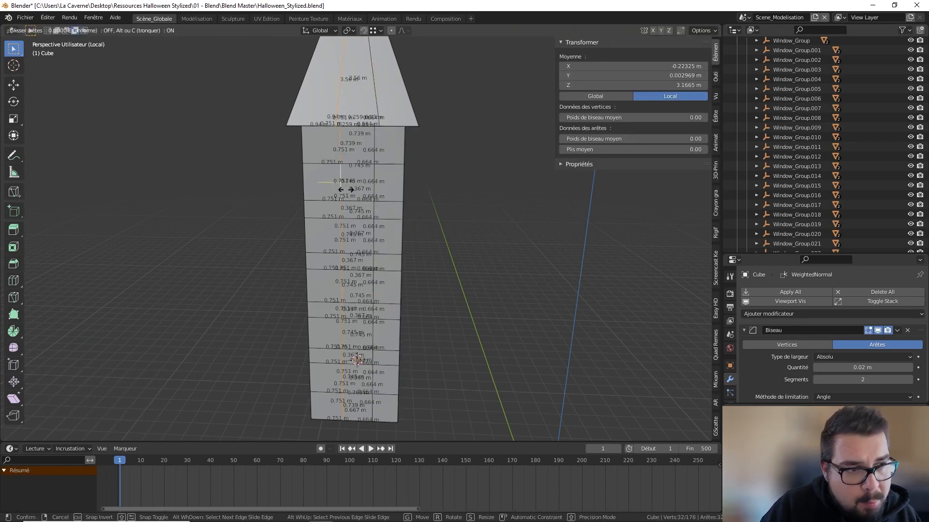
click(255, 193)
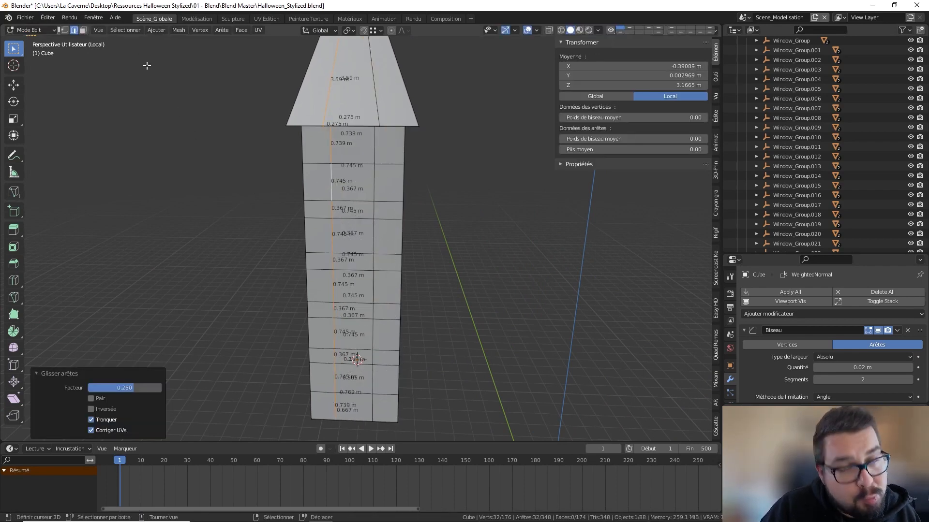
Cut one centred horizontal edge loop through each of the two upper narrow bands between the tower's window rows.
click(83, 30)
click(367, 180)
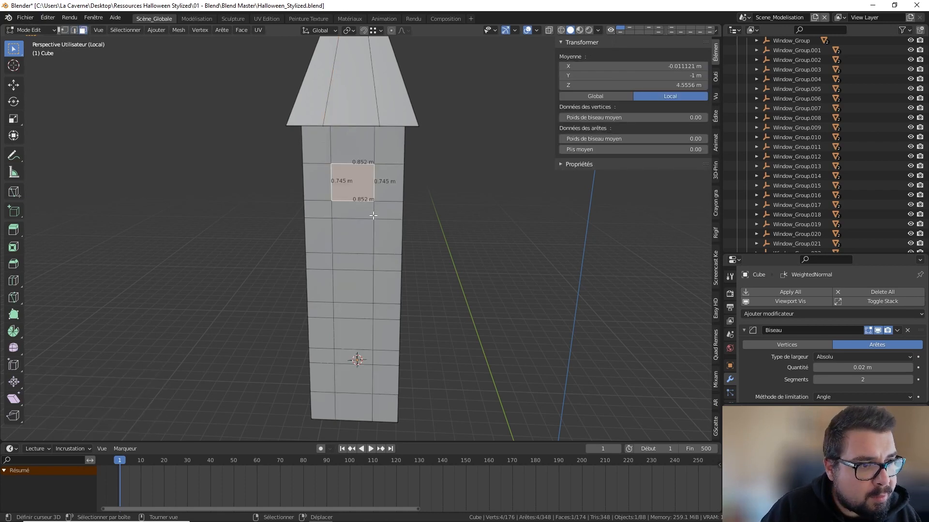
middle_drag(373, 216, 406, 205)
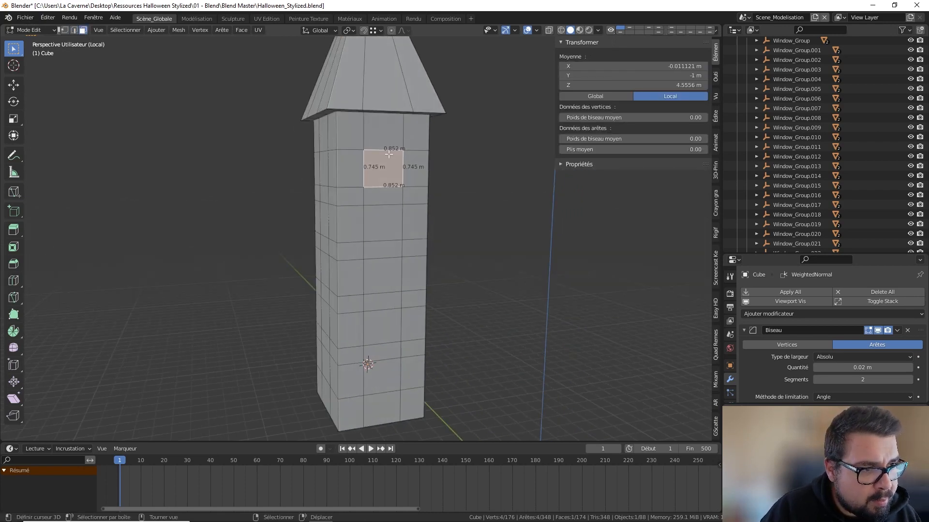
key(ctrl+r)
click(363, 200)
right_click(370, 221)
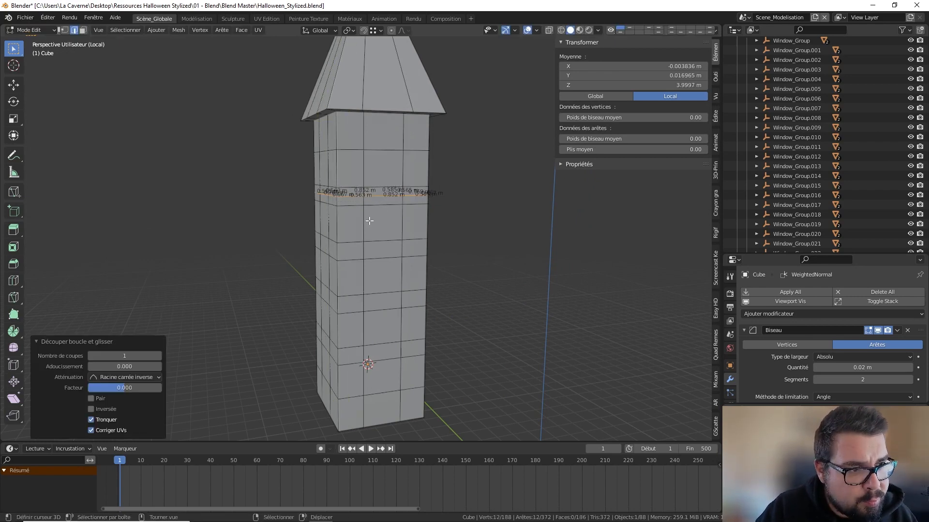
key(ctrl+r)
click(363, 249)
right_click(363, 249)
Cut one centred horizontal edge loop through each of the two lower narrow bands, and clear the selection.
key(ctrl+r)
click(367, 296)
right_click(369, 323)
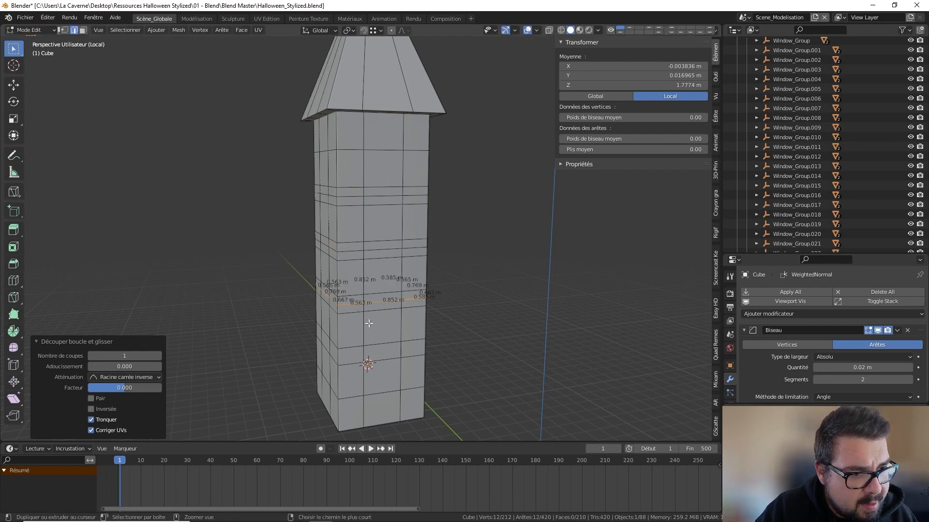
key(ctrl+r)
click(360, 356)
right_click(367, 360)
key(alt+a)
Exit local view and select the four window-sized faces down the tower's negative Y side.
key(KP_Divide)
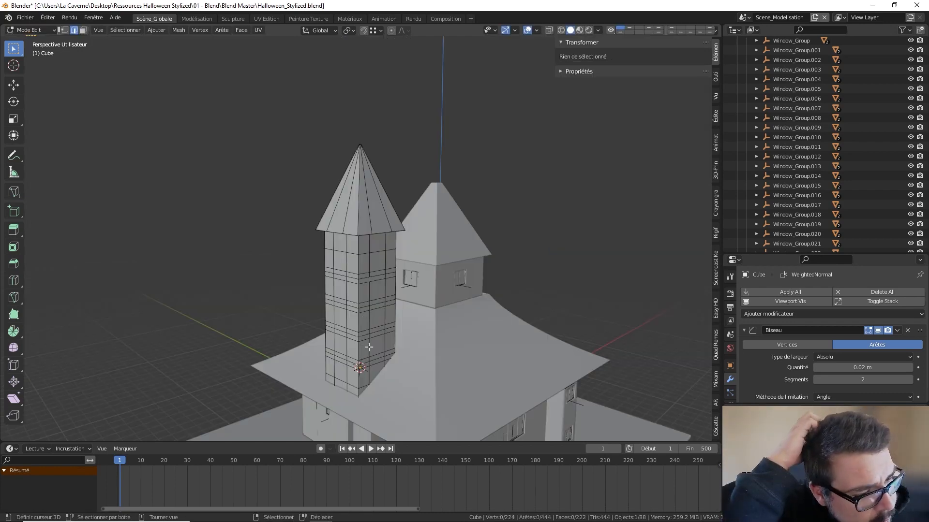
middle_drag(360, 370, 357, 307)
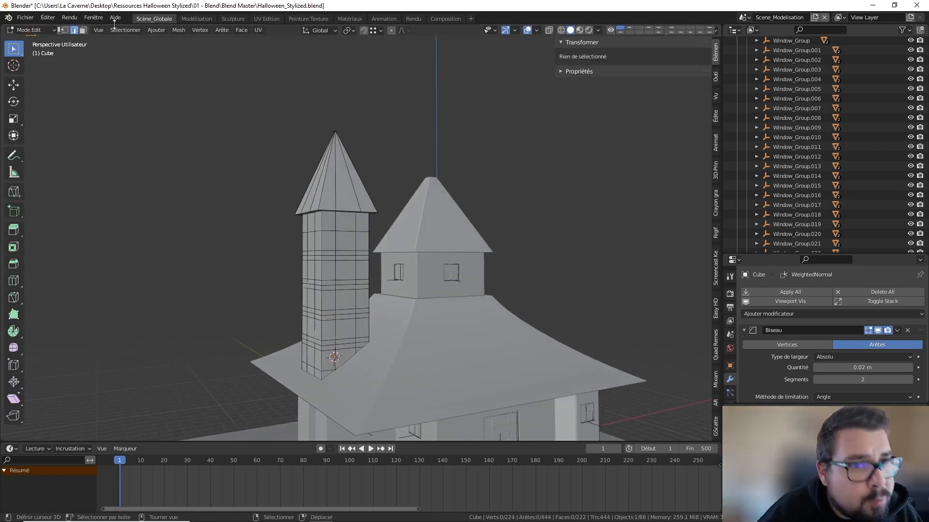
key(3)
click(346, 329)
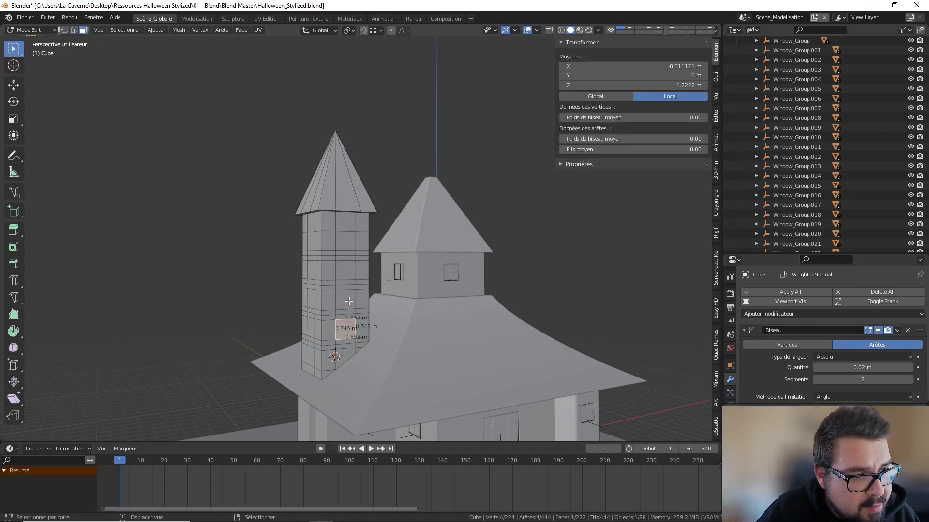
shift+click(346, 269)
shift+click(348, 240)
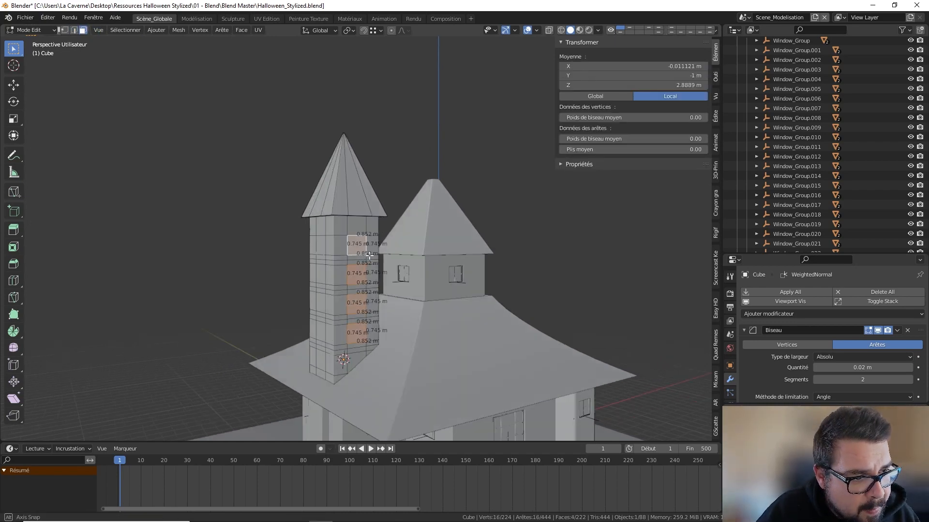
Add the four matching faces on the positive Y side and extrude all eight inward by scaling along Y.
middle_drag(347, 241, 457, 275)
shift+click(419, 249)
scroll(458, 276, up, 2)
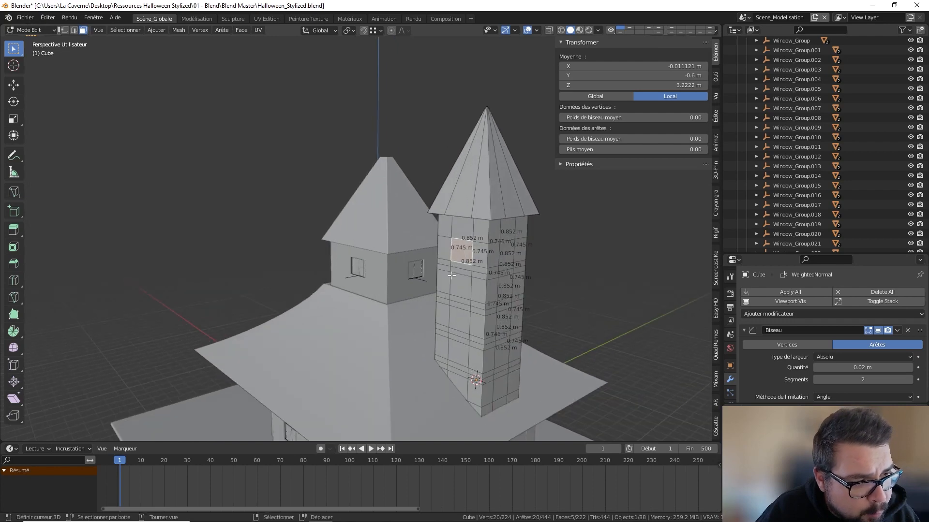
shift+click(458, 291)
shift+click(458, 325)
shift+click(462, 344)
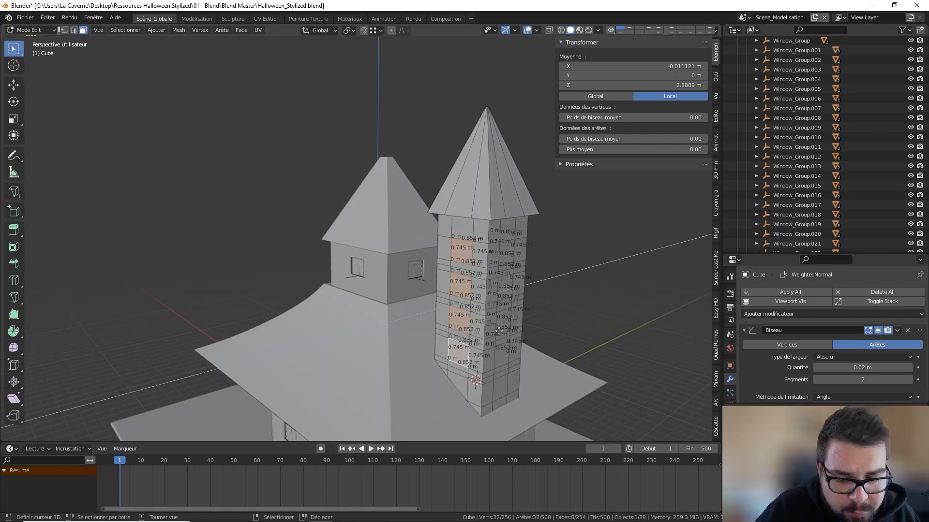
key(s)
key(y)
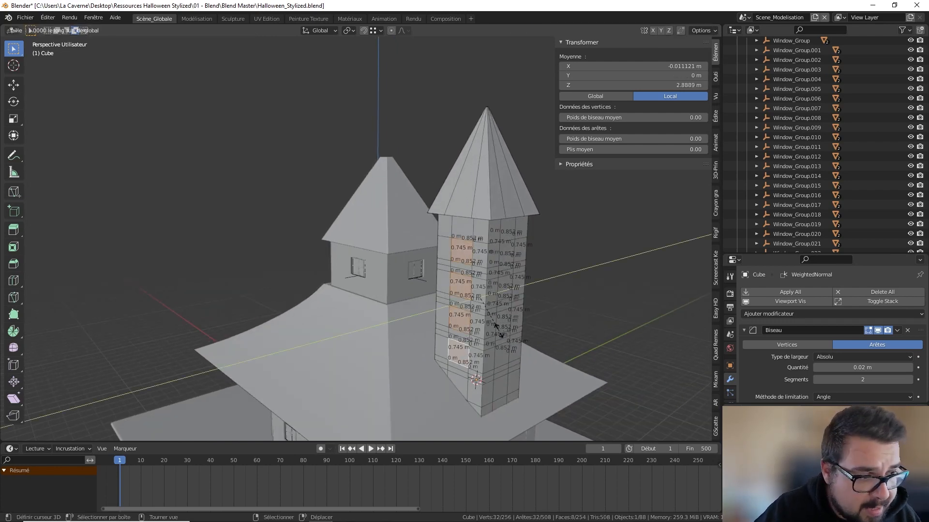
click(465, 306)
Select the five window-sized faces down the tower's negative X side.
middle_drag(465, 306, 445, 260)
click(455, 256)
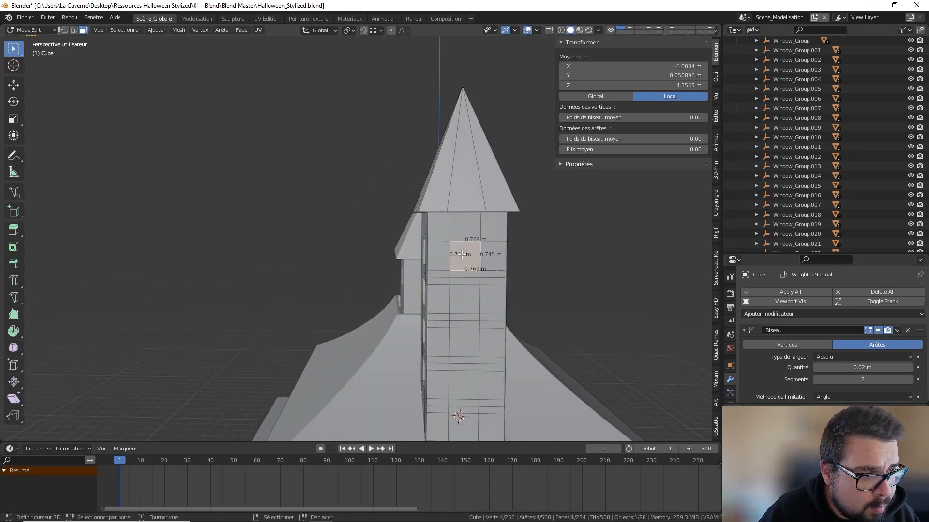
shift+click(465, 296)
shift+click(467, 339)
shift+click(464, 387)
shift+middle_drag(464, 394, 269, 284)
shift+click(460, 374)
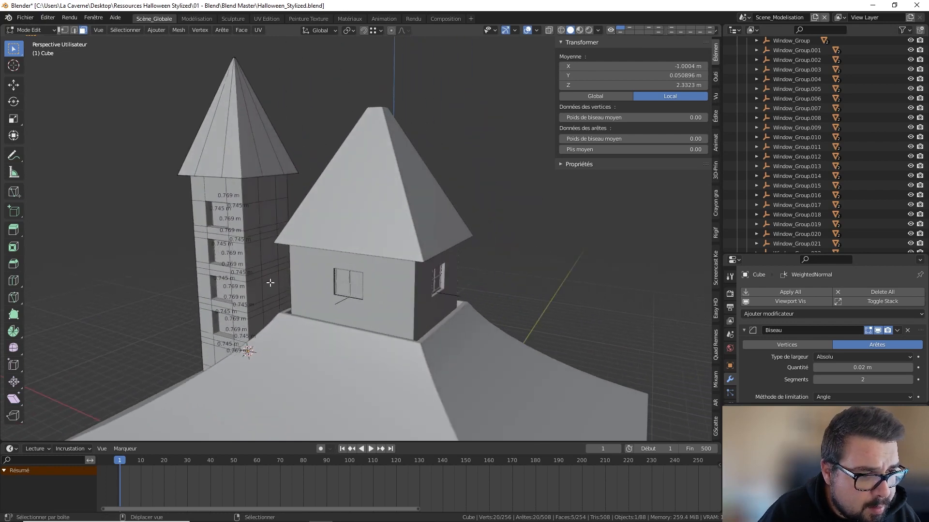
Add the three upper window-sized faces on the tower's positive X side to the selection.
shift+click(273, 285)
shift+click(272, 250)
shift+click(271, 214)
middle_drag(271, 213, 303, 217)
Try to extrude the eight selected faces about -0.133 m along X, and try scaling them along X.
key(e)
key(x)
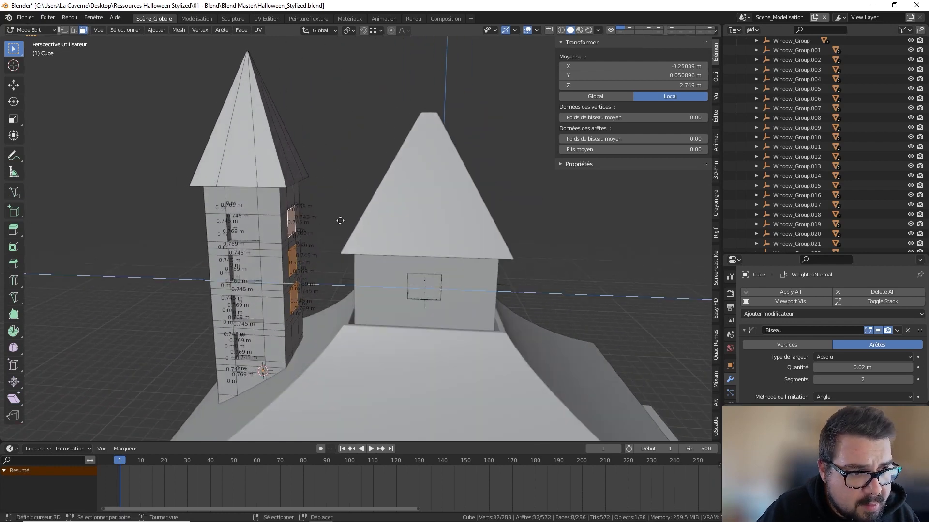
click(305, 225)
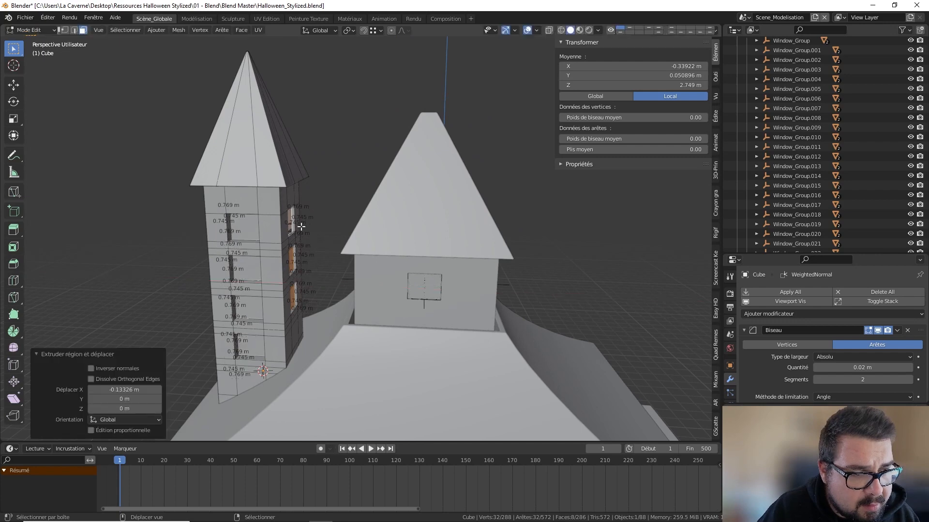
middle_drag(303, 224, 353, 232)
key(s)
key(x)
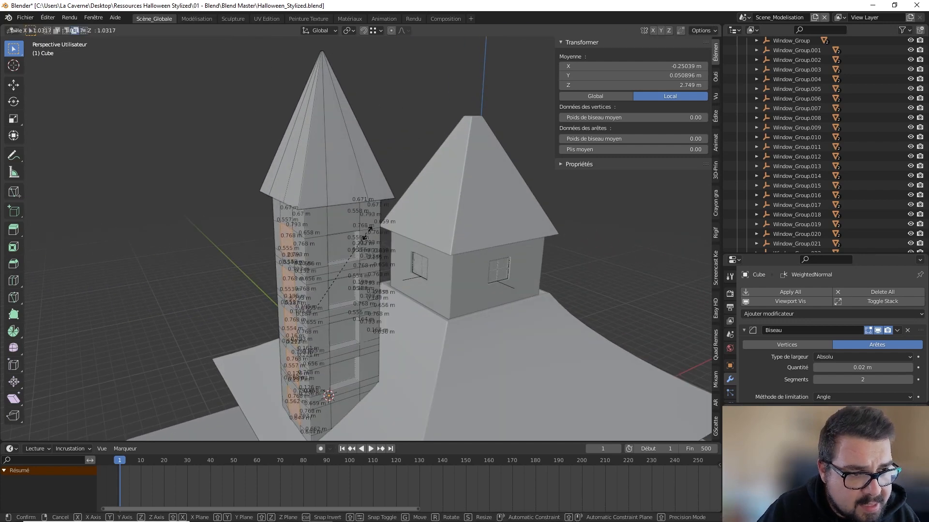
right_click(292, 265)
Extrude the eight selected faces inward by scaling them to about 0.772 along X.
key(e)
key(s)
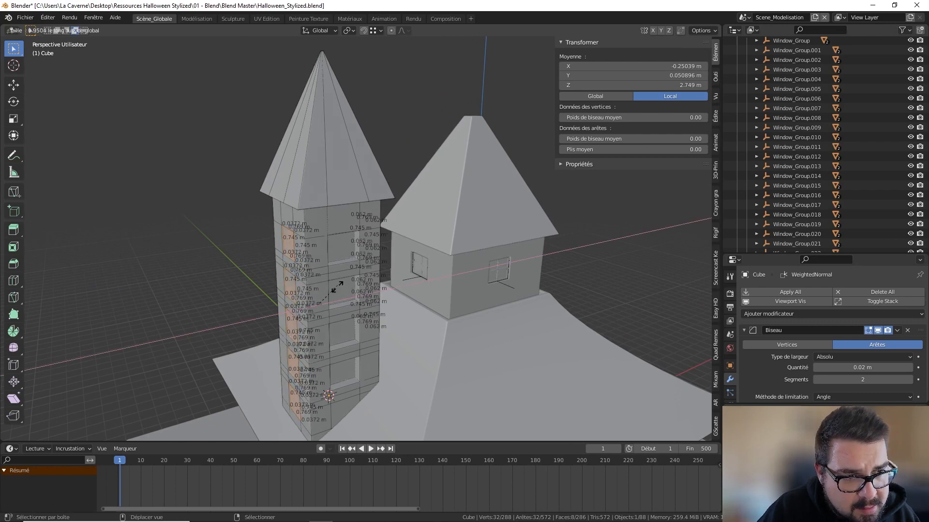
click(356, 305)
middle_drag(355, 305, 363, 303)
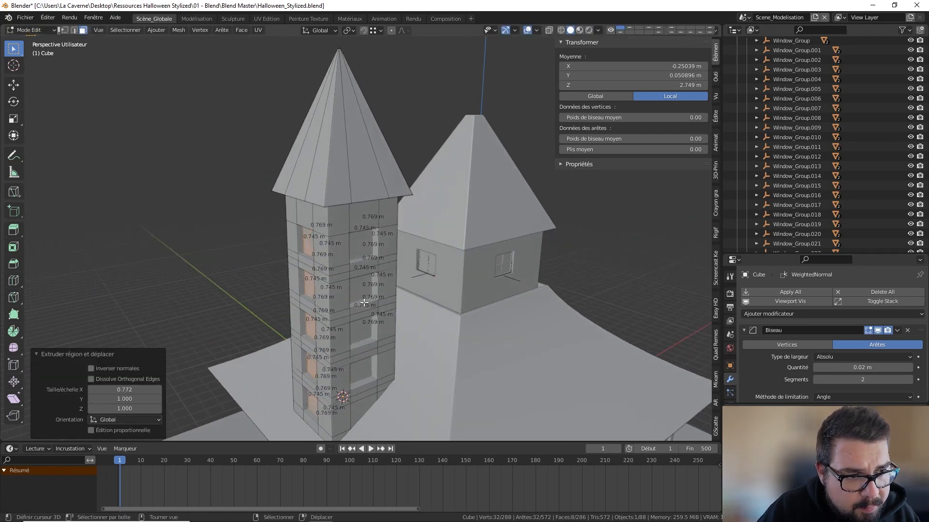
Clean up the whole tower mesh with Dissolve Degenerate, Merge by Distance at 0.0001 m and Delete Loose.
key(Tab)
key(Tab)
key(a)
click(361, 246)
key(a)
click(362, 204)
key(q)
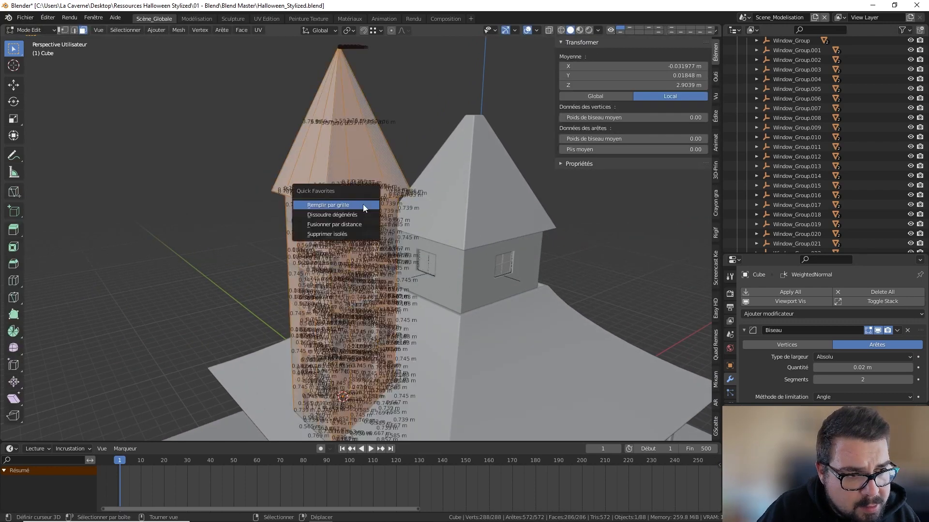
click(344, 212)
key(q)
click(340, 223)
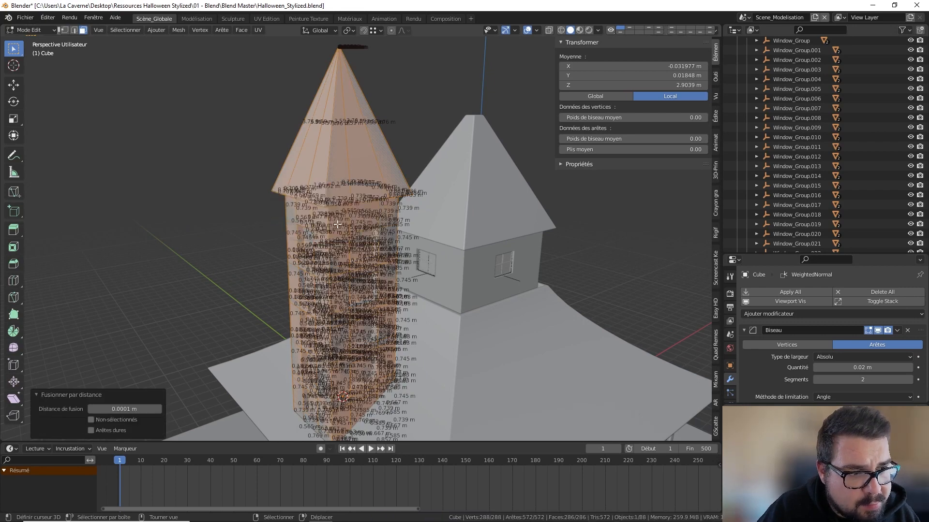
key(q)
click(333, 232)
Try deleting the recessed face of the top window on the negative X side, and undo the deletion.
key(Tab)
middle_drag(352, 239, 392, 217)
key(Tab)
scroll(401, 218, up, 1)
scroll(401, 218, up, 2)
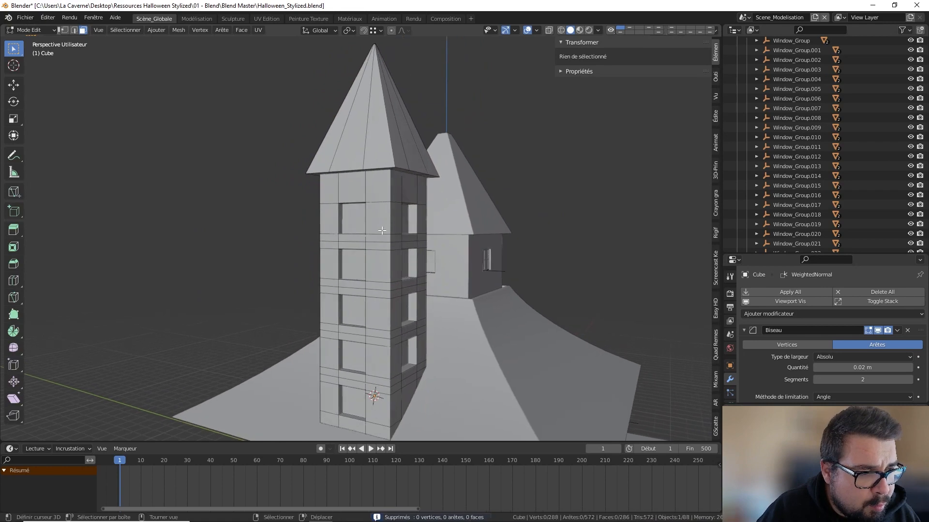
click(355, 209)
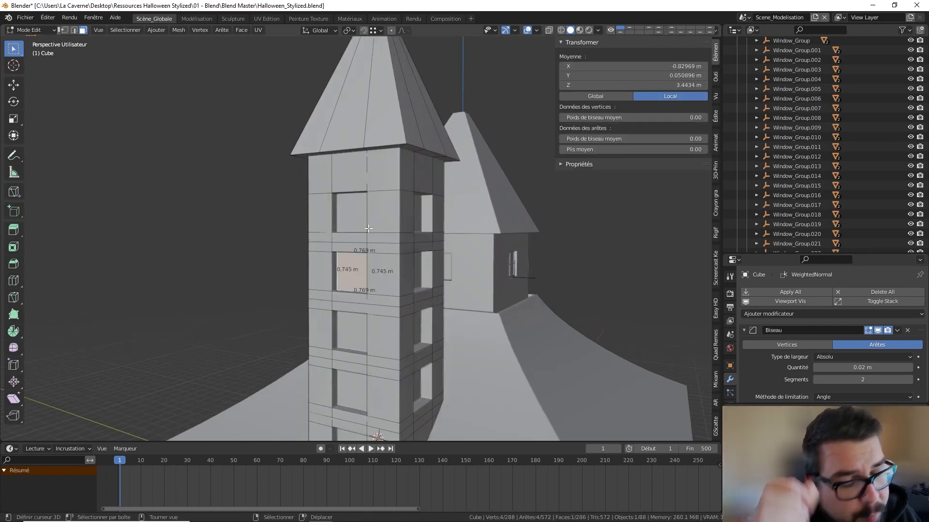
key(x)
click(420, 188)
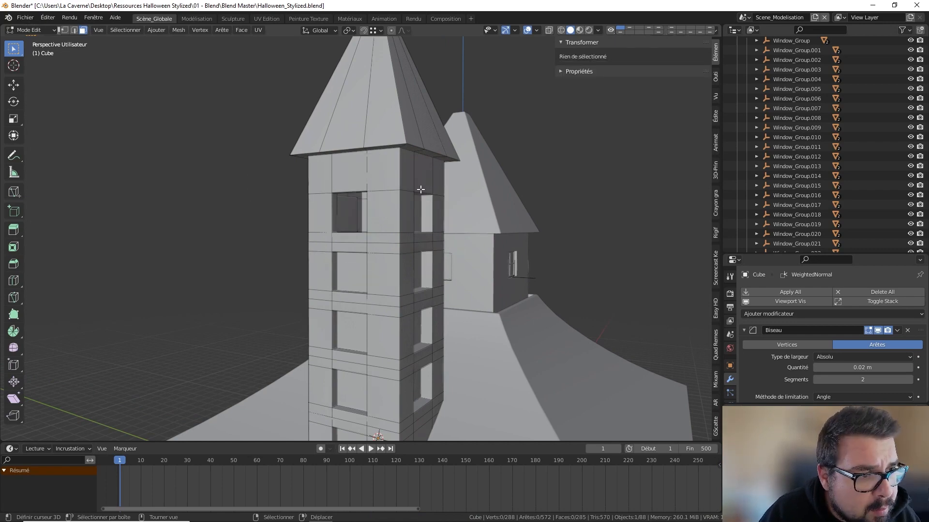
key(ctrl+z)
Select all the recessed window faces down the tower's negative X side.
shift+click(353, 271)
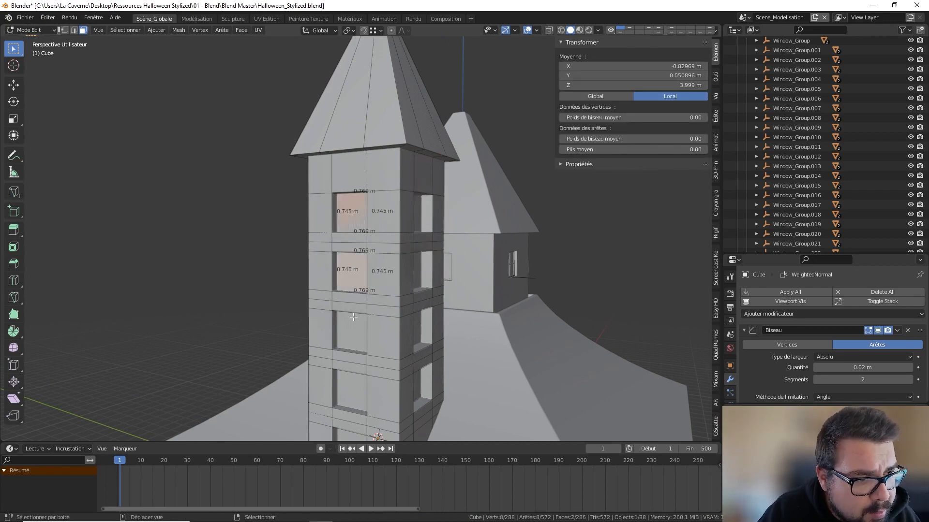
shift+click(355, 316)
shift+scroll(355, 316, down, 3)
shift+click(353, 381)
Add the four recessed window faces on the tower's negative Y side to the selection.
middle_drag(353, 381, 315, 334)
shift+click(315, 331)
shift+click(312, 275)
shift+click(313, 215)
shift+click(320, 186)
Extend the selection to the recessed window faces on the tower's remaining sides, undoing a stray pick.
middle_drag(321, 186, 255, 214)
shift+click(254, 214)
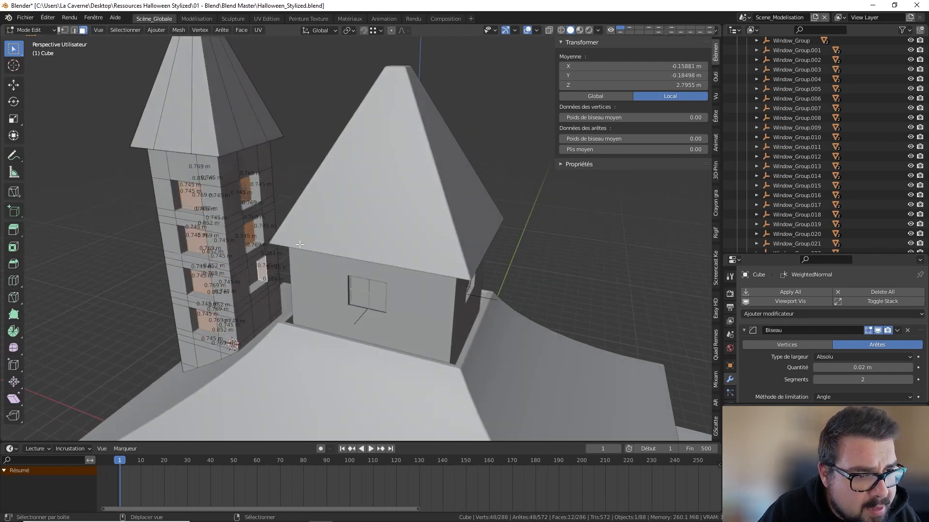
key(ctrl+z)
middle_drag(307, 230, 177, 217)
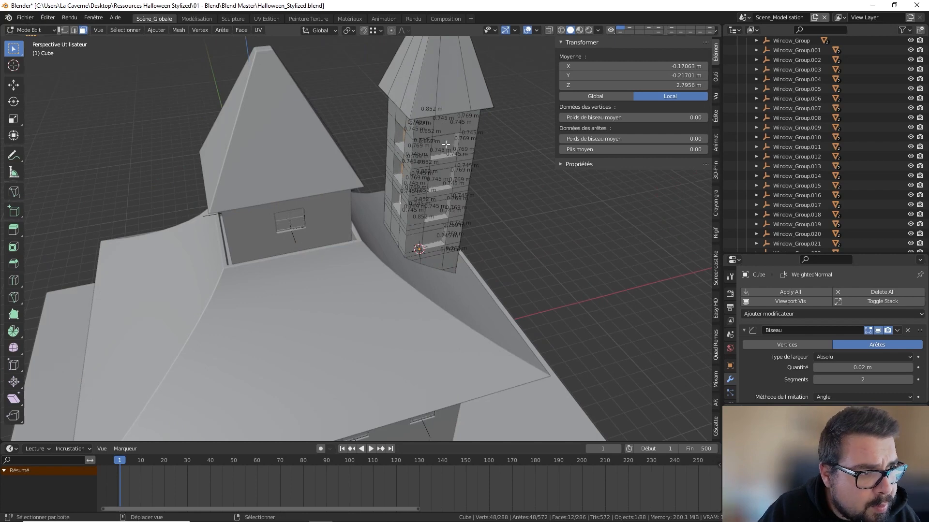
Try a first inset on the selected recessed window faces, inspect it up close, and undo it.
key(i)
click(511, 212)
shift+middle_drag(511, 212, 357, 147)
scroll(410, 177, up, 3)
mouse_move(410, 177)
shift+middle_down()
mouse_move(320, 195)
mouse_move(375, 205)
mouse_move(361, 197)
mouse_move(403, 188)
shift+middle_up()
scroll(320, 195, up, 2)
key(ctrl+z)
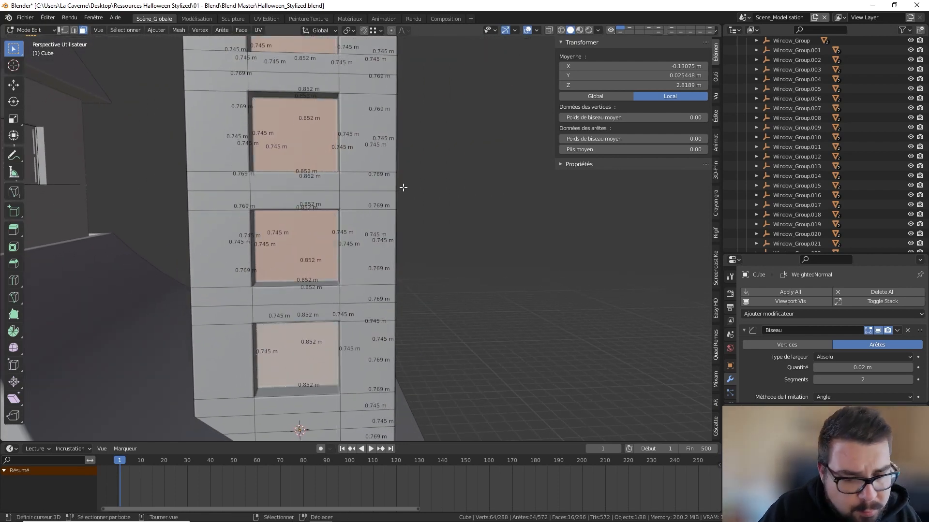
Inset all sixteen selected recessed window faces by about 0.037 m.
key(i)
click(384, 193)
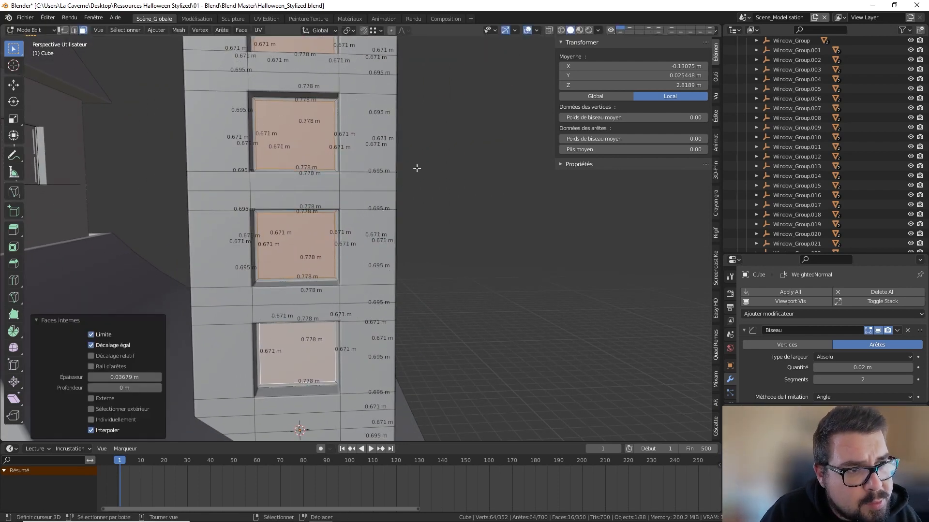
Select the narrow ledge faces directly beneath the window openings on the tower's negative Y side.
middle_drag(417, 168, 382, 186)
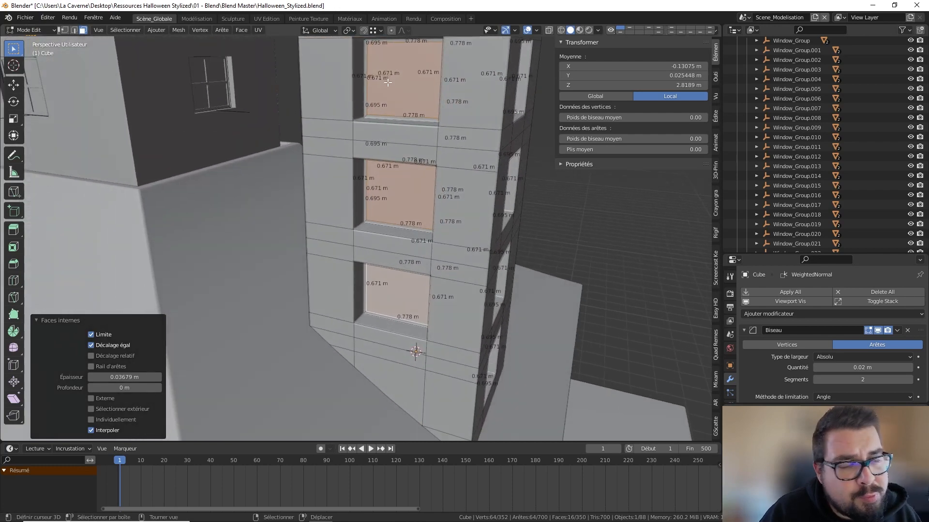
middle_drag(388, 83, 406, 140)
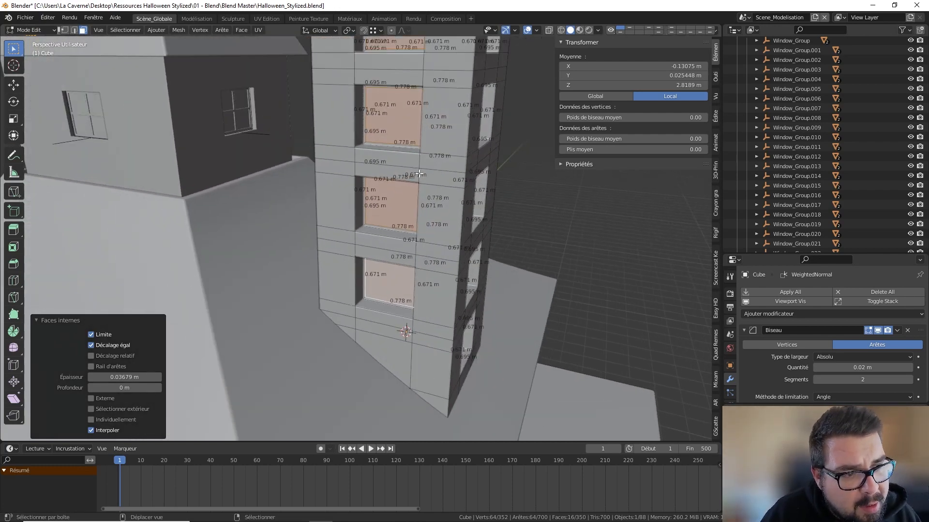
middle_drag(419, 174, 353, 197)
scroll(365, 185, down, 2)
click(425, 246)
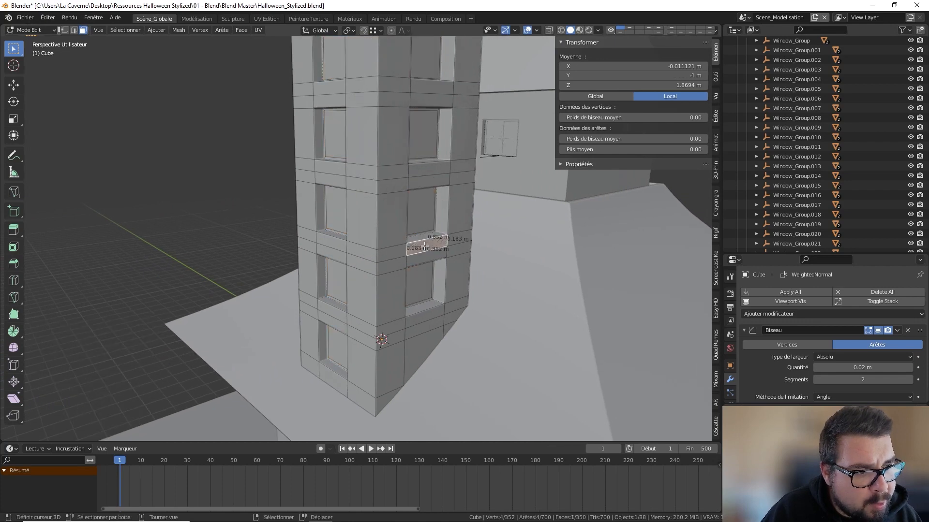
shift+click(427, 310)
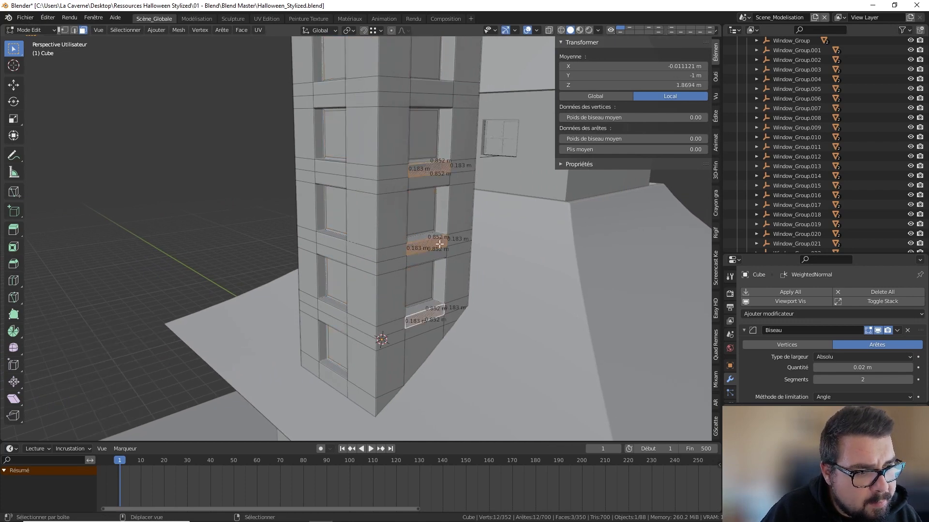
shift+middle_drag(434, 147, 429, 205)
Extend the selection to the narrow ledge faces beneath the windows on the tower's remaining sides.
middle_drag(331, 181, 235, 213)
shift+click(230, 213)
shift+click(237, 318)
middle_drag(237, 319, 315, 241)
shift+click(310, 290)
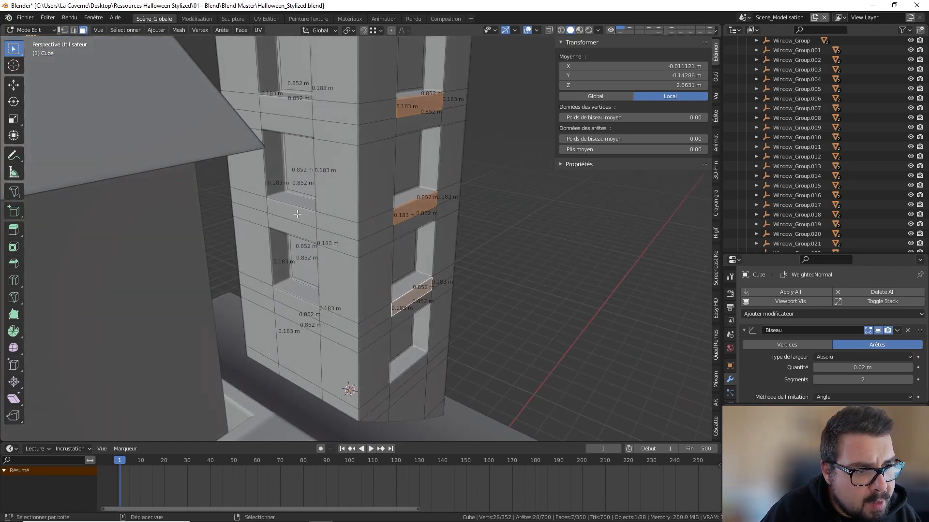
shift+click(297, 214)
shift+click(296, 295)
middle_drag(296, 294, 306, 341)
shift+click(297, 186)
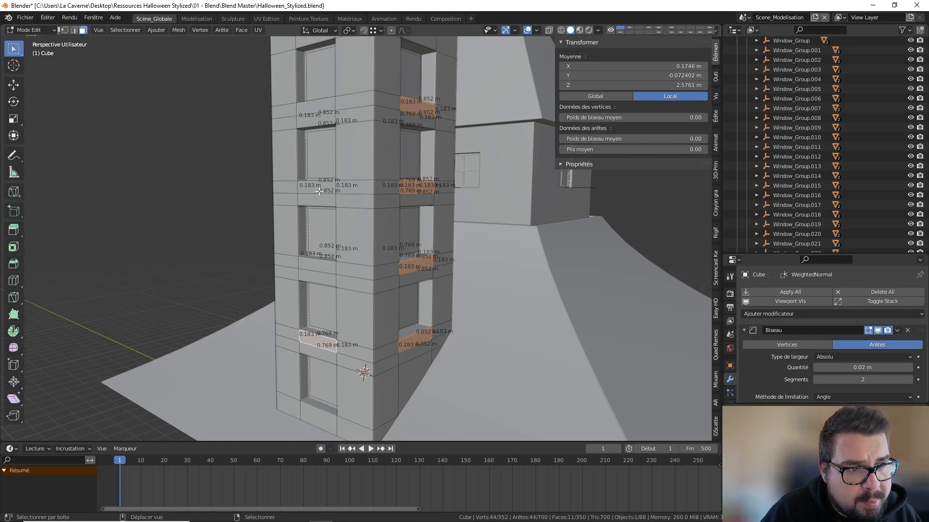
shift+click(319, 106)
middle_drag(318, 106, 372, 236)
Set the transform orientation to Normal and undo the first extrusion of the selected ledge faces.
key(e)
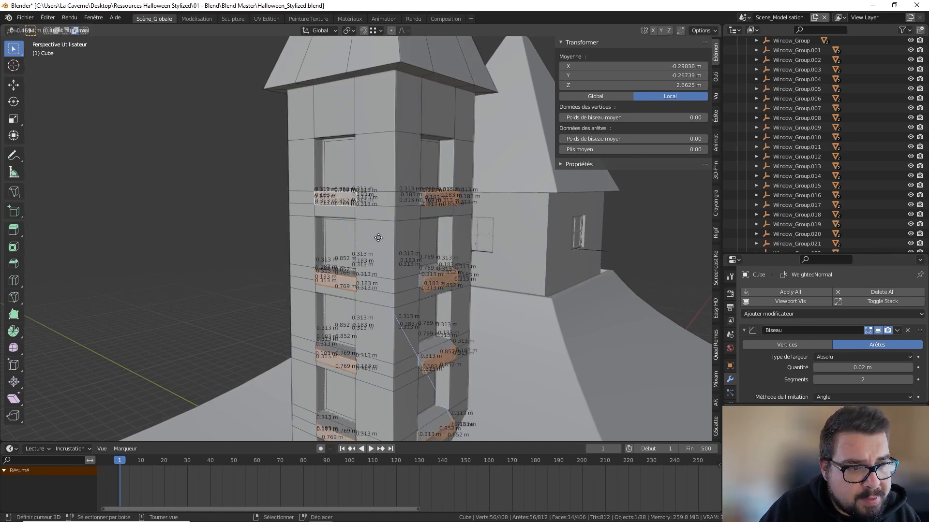
right_click(386, 229)
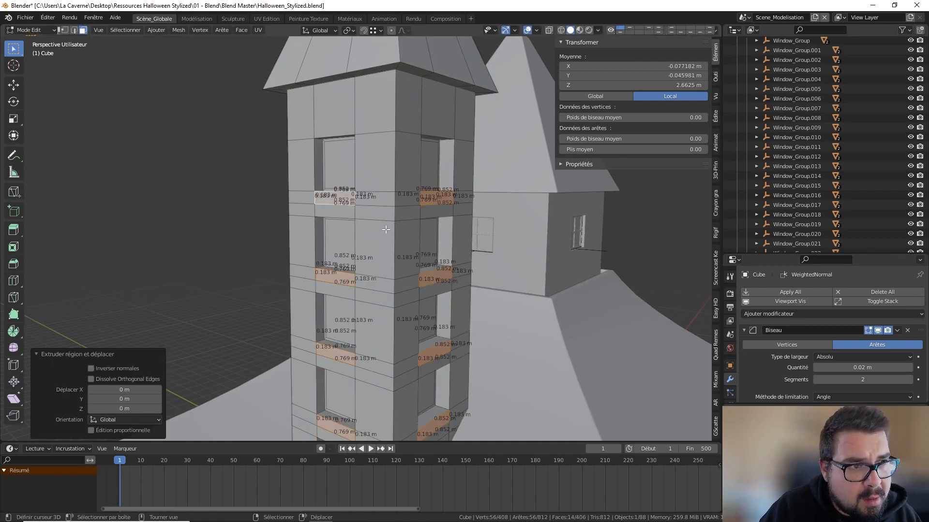
click(319, 32)
click(303, 78)
key(ctrl+z)
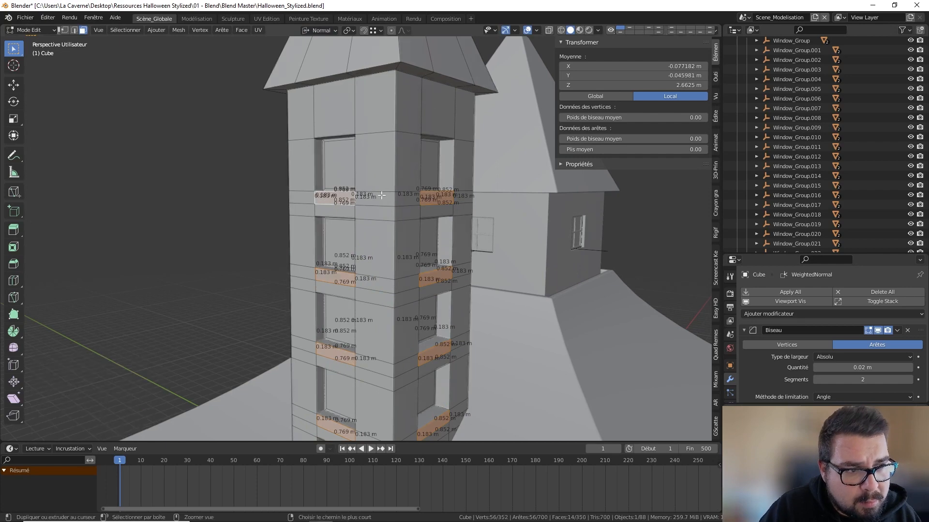
key(e)
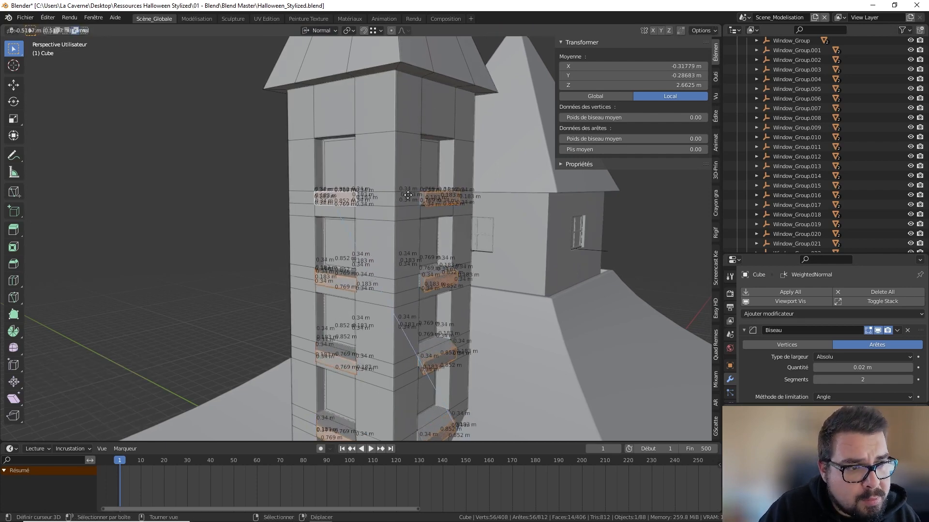
right_click(414, 195)
middle_drag(414, 196, 412, 223)
key(ctrl+z)
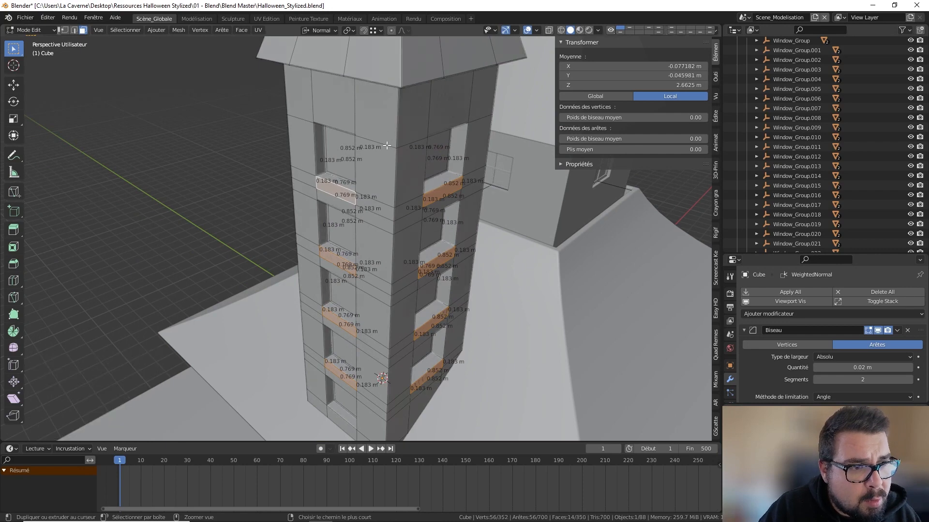
Extrude the selected ledge faces outward by 0.2 m to form window sills around the tower.
click(351, 33)
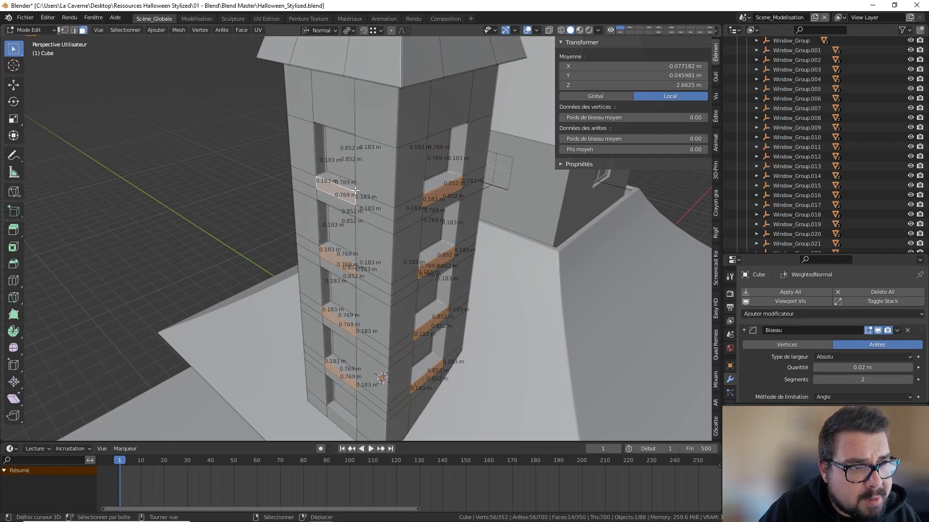
key(e)
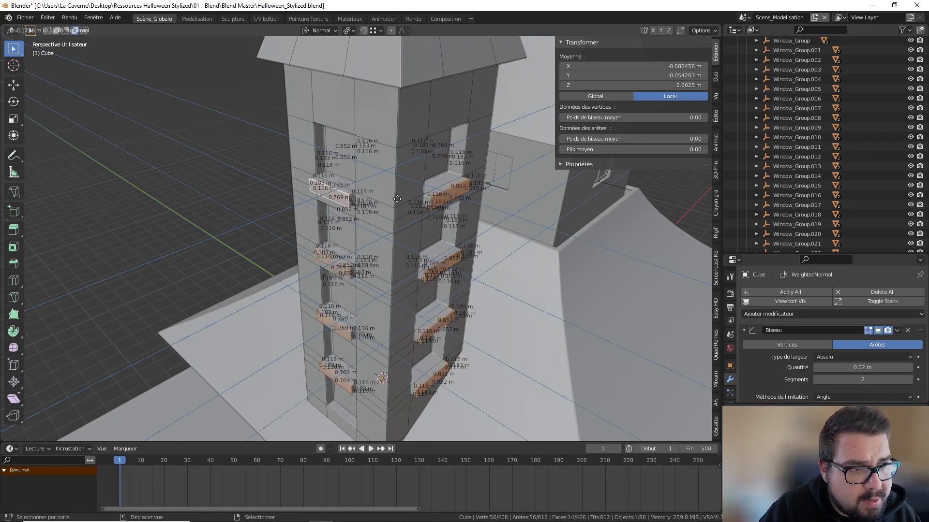
text(-0.2)
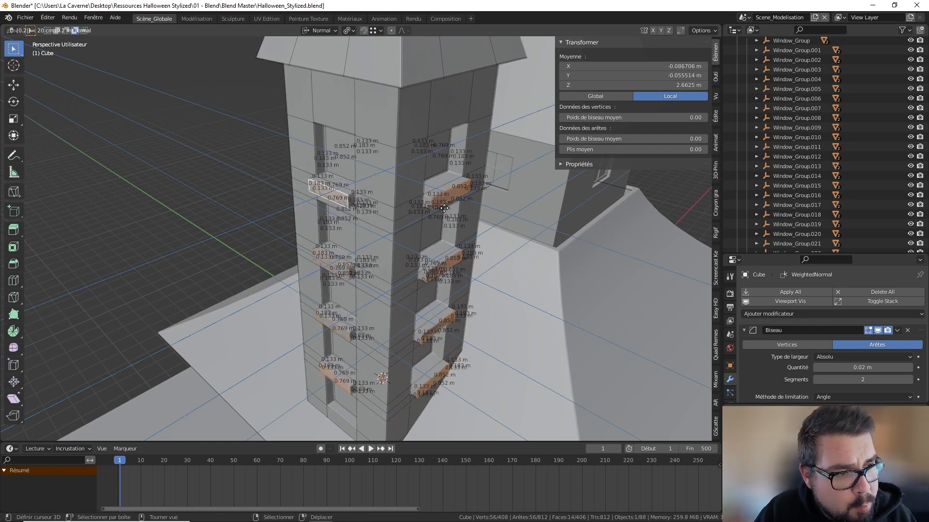
key(Return)
key(Tab)
middle_drag(444, 208, 416, 176)
key(Tab)
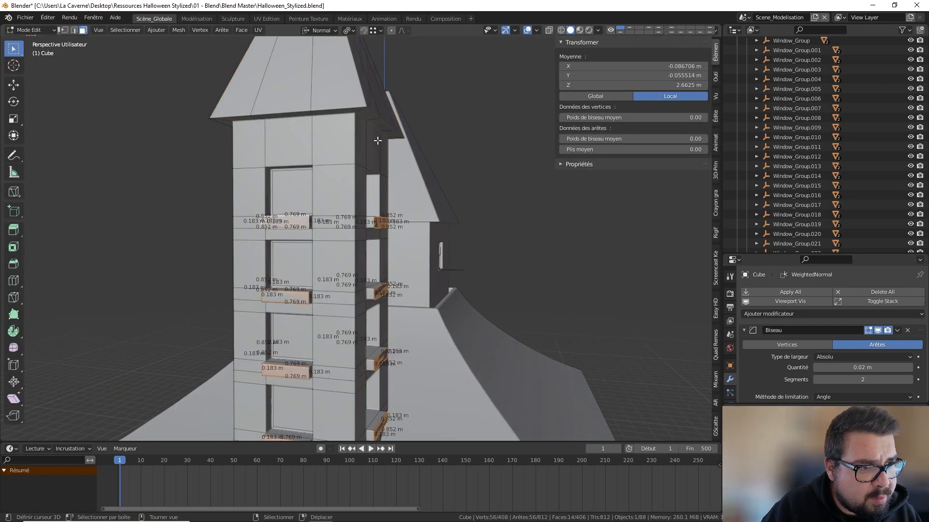
Form a raised band around the tower below the roof by beveling a centred edge loop 0.0991 m and extruding it outward.
key(ctrl+r)
click(360, 147)
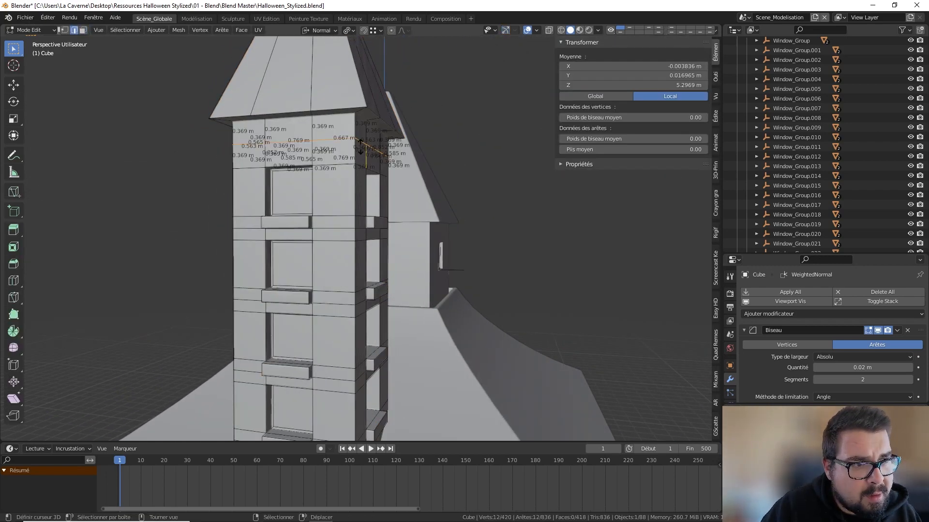
right_click(361, 146)
key(ctrl+b)
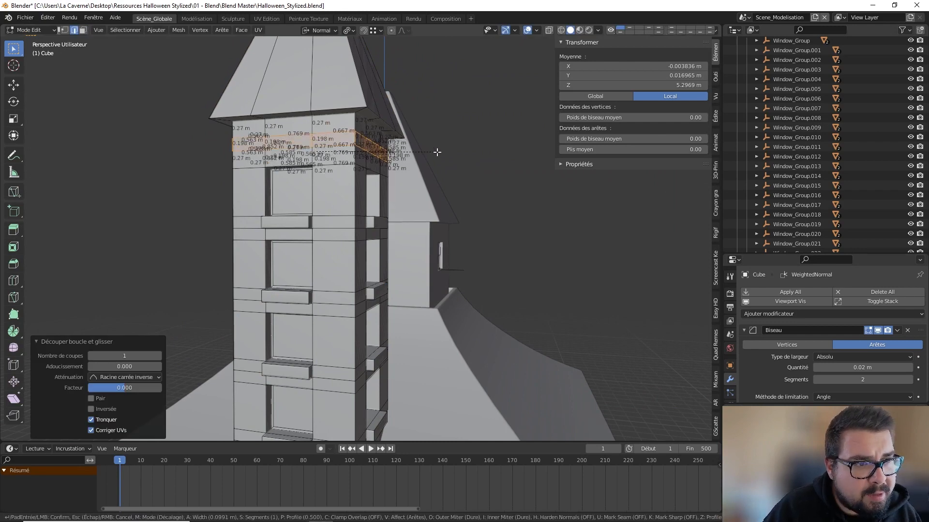
click(424, 154)
key(e)
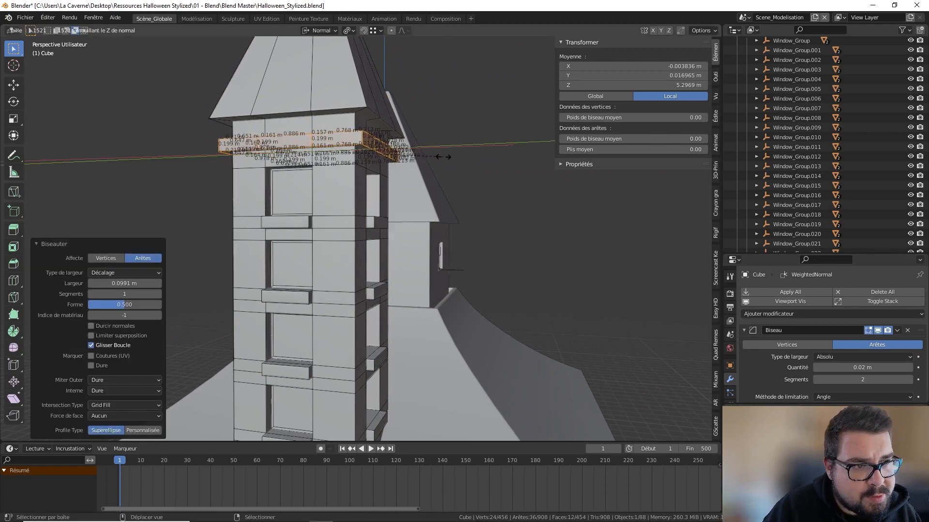
click(456, 157)
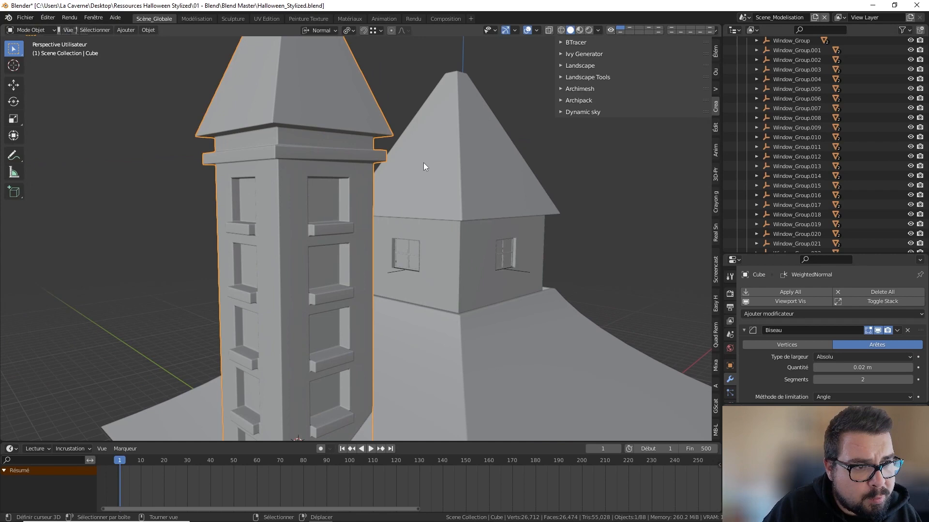
Apply the tower's scale and rotation, and set its origin to the geometry.
key(q)
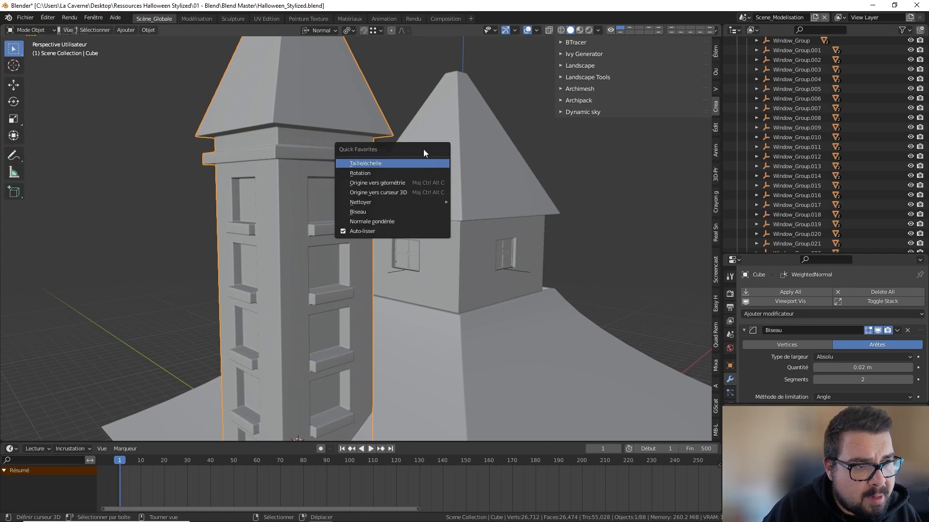
click(419, 163)
key(q)
click(392, 169)
key(q)
click(388, 178)
middle_drag(455, 170, 408, 176)
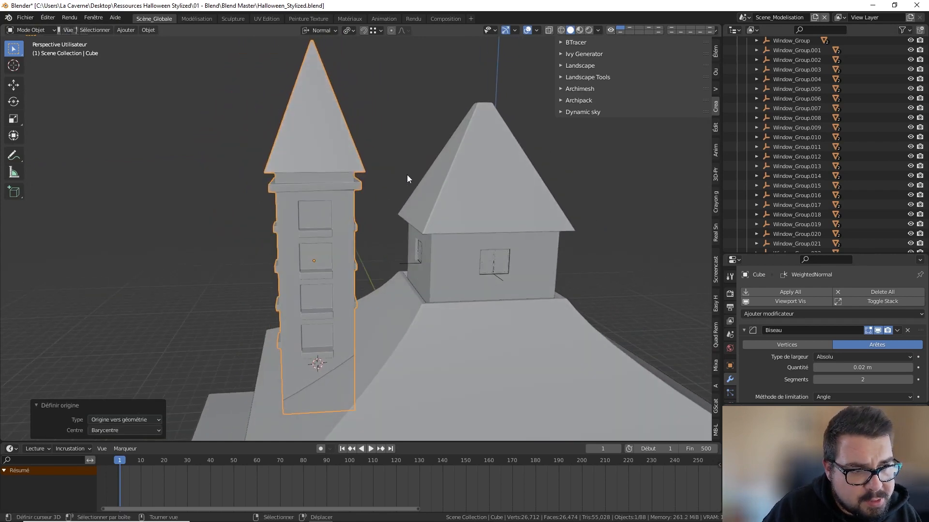
Hide the tall tower and the roof of the neighbouring upper room to expose the room's walls.
key(KP_Divide)
key(KP_Divide)
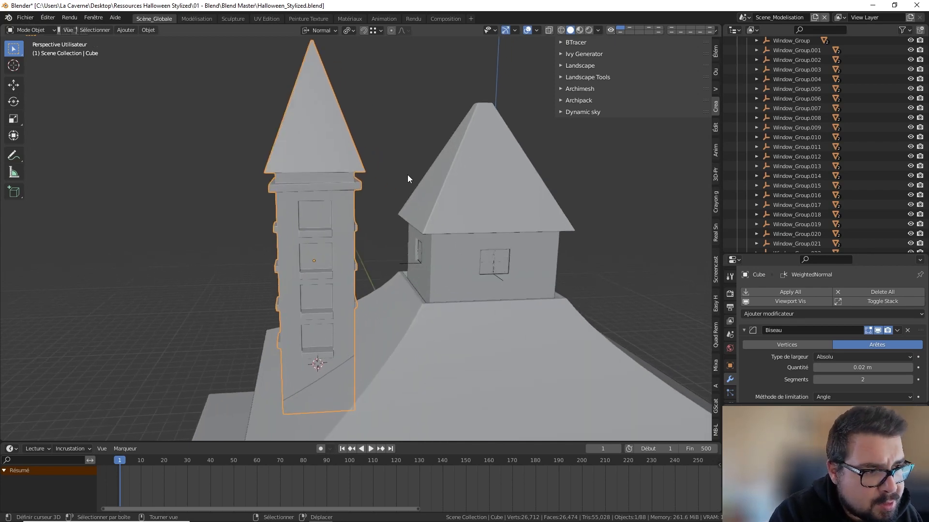
key(Delete)
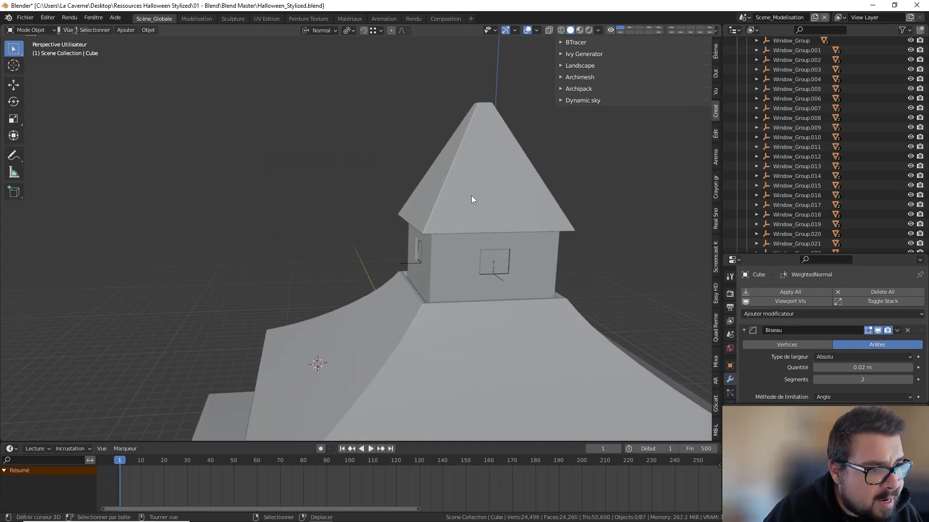
click(489, 192)
middle_drag(488, 192, 375, 241)
key(Delete)
Add an edge loop around the upper room's walls at the windows' lower edge and move it down 0.3 m.
click(372, 240)
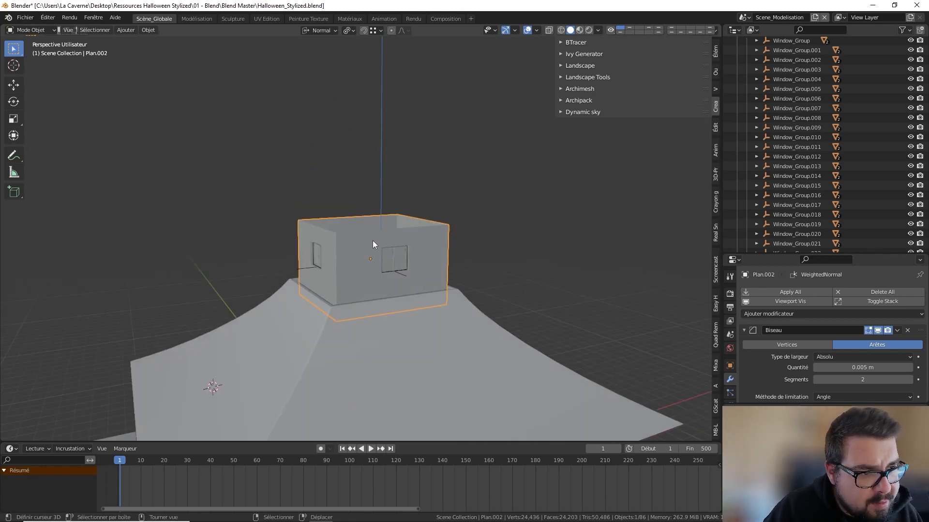
key(Tab)
scroll(387, 242, up, 4)
key(ctrl+r)
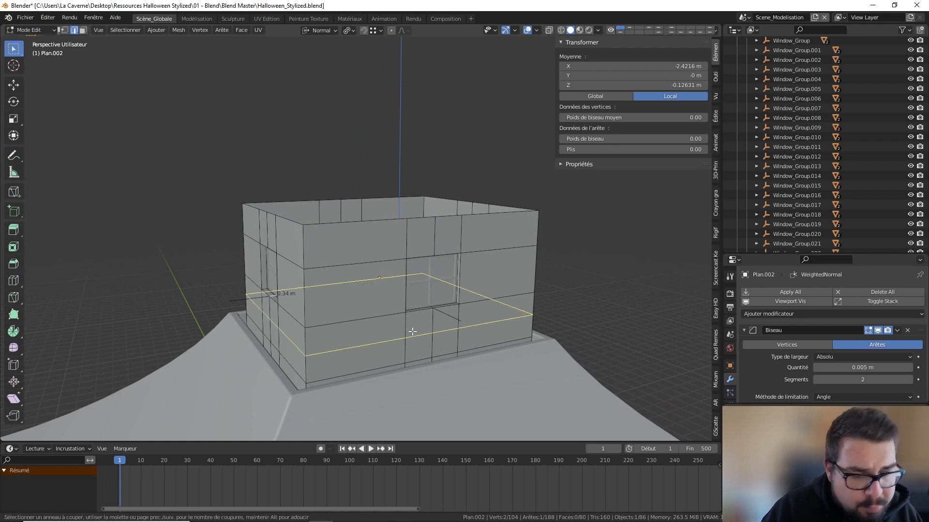
click(412, 331)
click(412, 303)
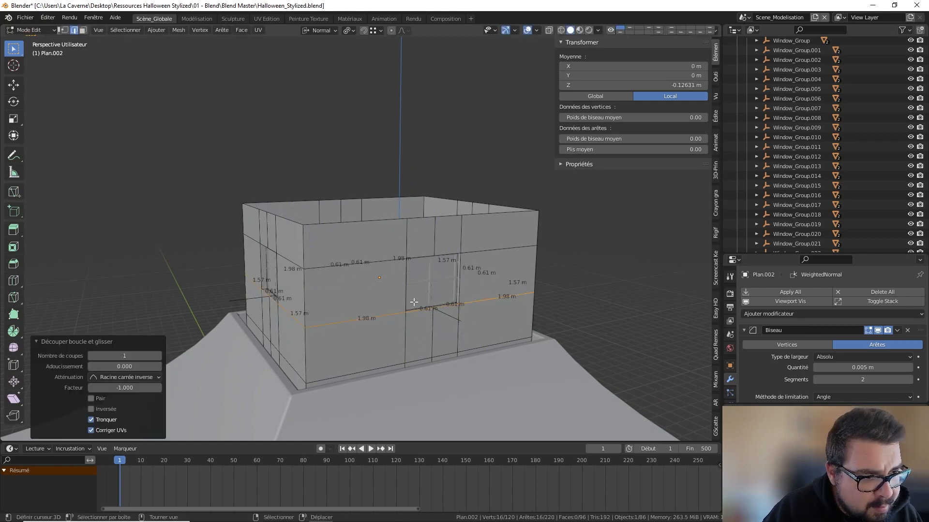
key(g)
text(z)
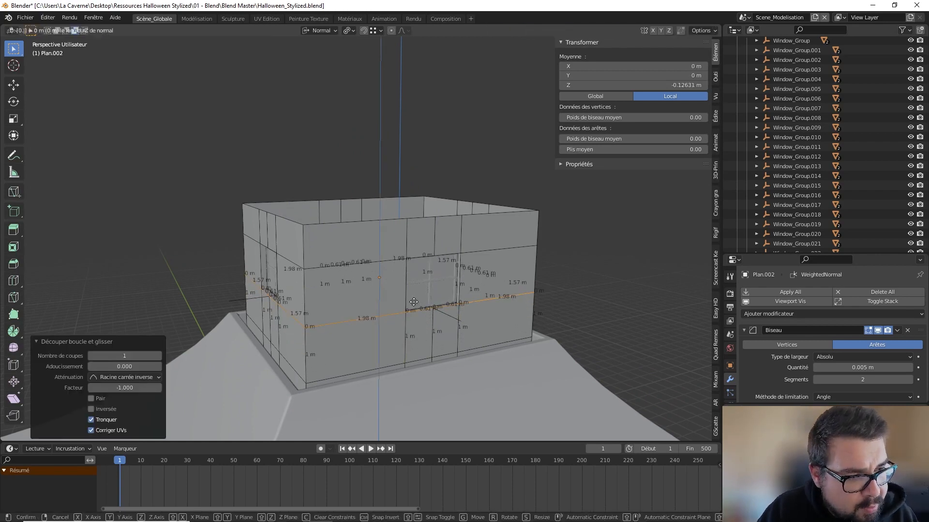
text(-0.3)
key(Return)
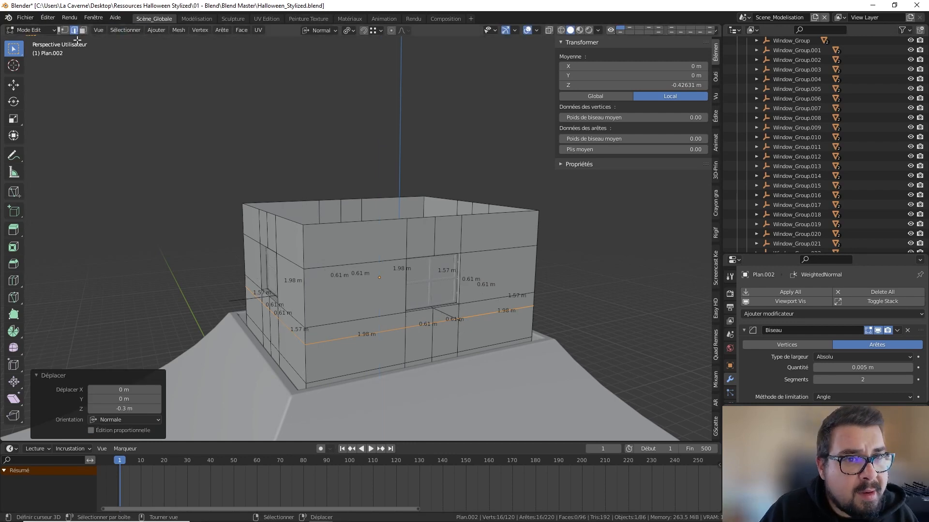
Select the two wall faces directly below the window on the upper room's negative Y side.
click(83, 30)
click(413, 322)
shift+click(451, 312)
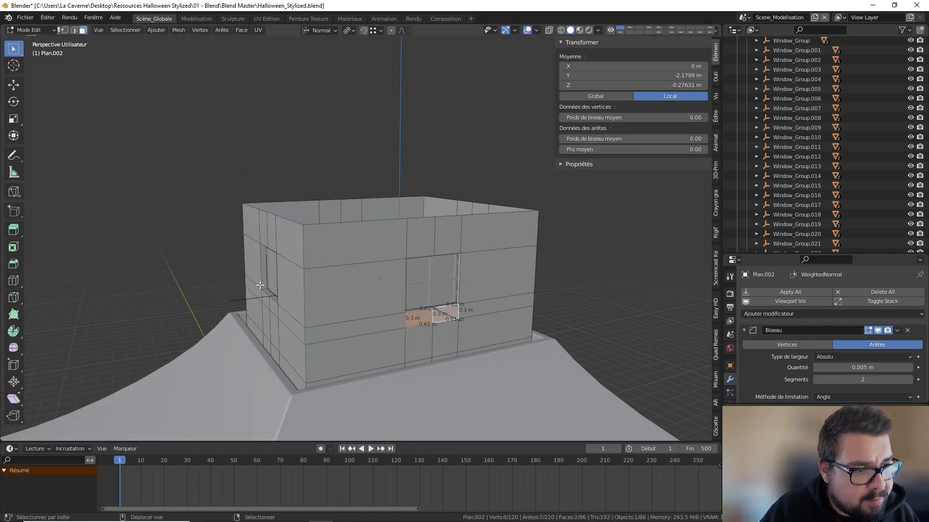
Add the pairs of faces below the windows on the upper room's other three sides to the selection.
middle_drag(451, 312, 302, 307)
shift+click(276, 325)
shift+click(262, 325)
middle_drag(214, 311, 344, 304)
shift+click(261, 329)
shift+click(213, 327)
middle_drag(201, 320, 329, 317)
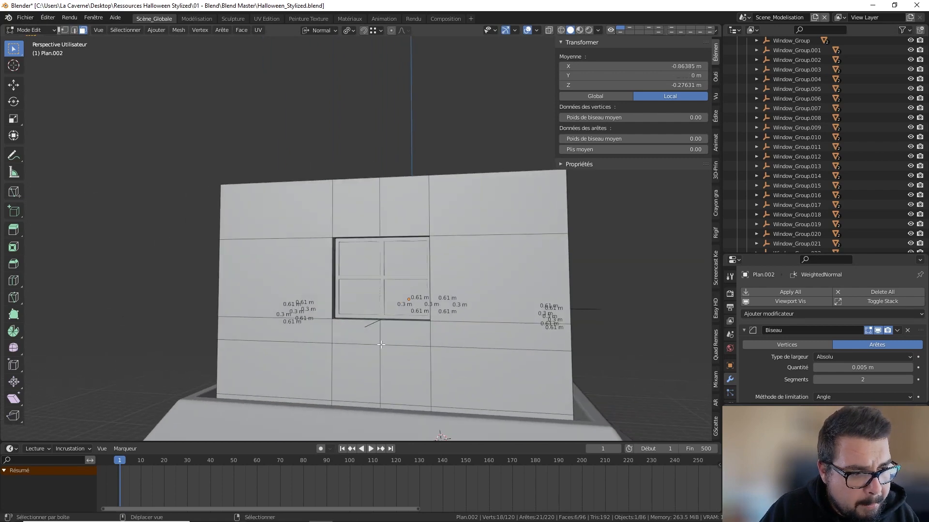
shift+click(386, 341)
shift+click(366, 338)
Extrude the eight selected faces outward by 0.2 m to form sills below the upper room's windows.
mouse_move(403, 330)
middle_down()
mouse_move(388, 338)
mouse_move(411, 346)
middle_up()
key(e)
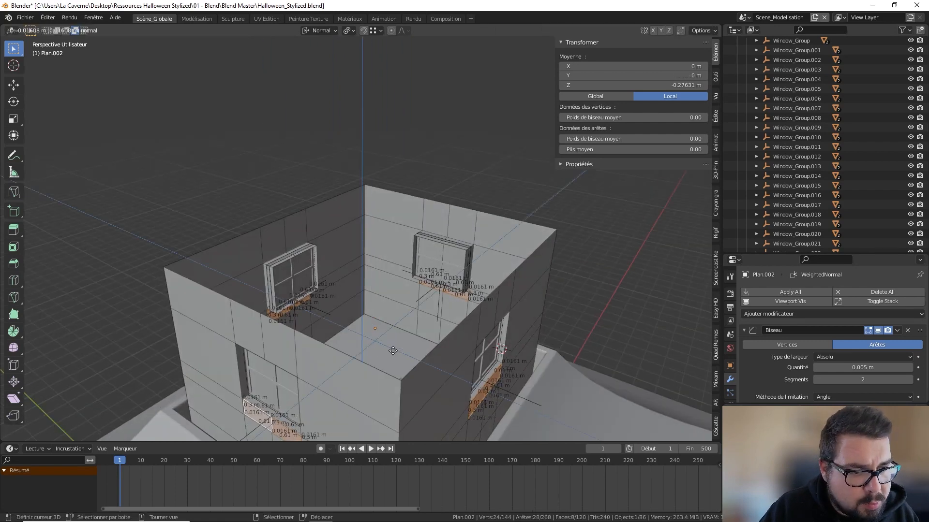
text(0.2)
key(Return)
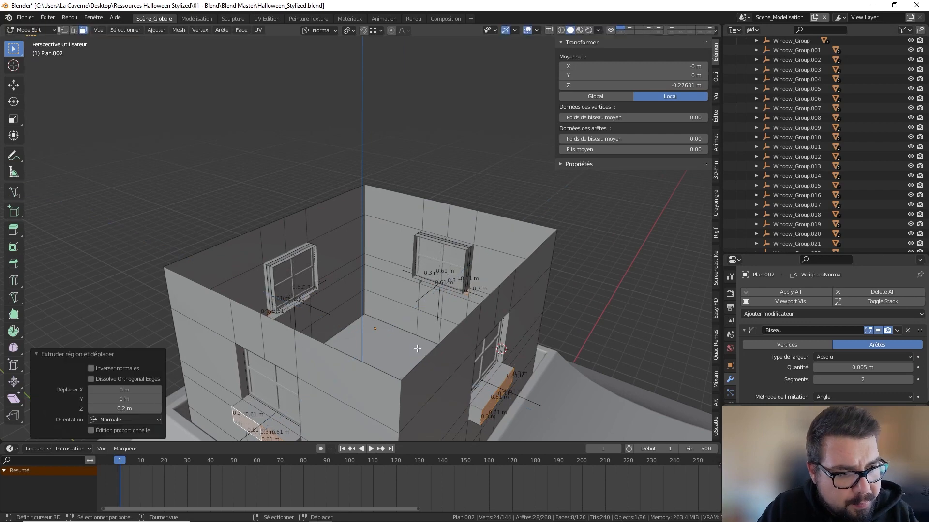
Apply the upper room's scale and rotation, set its origin to the geometry, and isolate it in local view.
key(Tab)
right_click(417, 348)
mouse_move(367, 327)
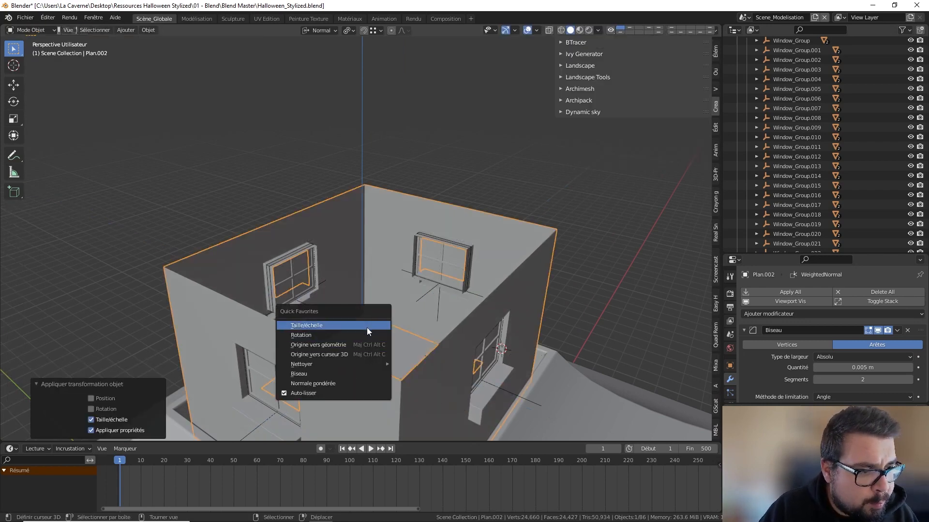
click(347, 339)
key(q)
click(346, 332)
key(q)
click(337, 340)
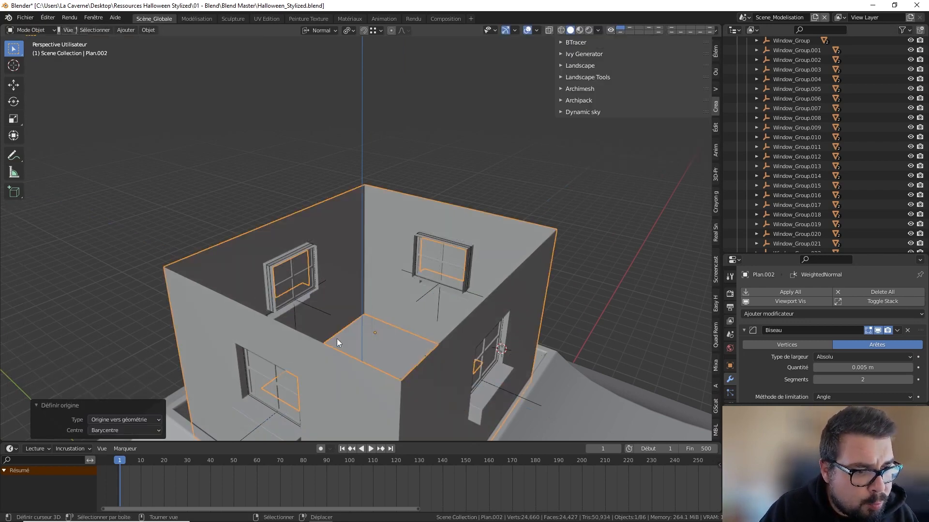
key(KP_Divide)
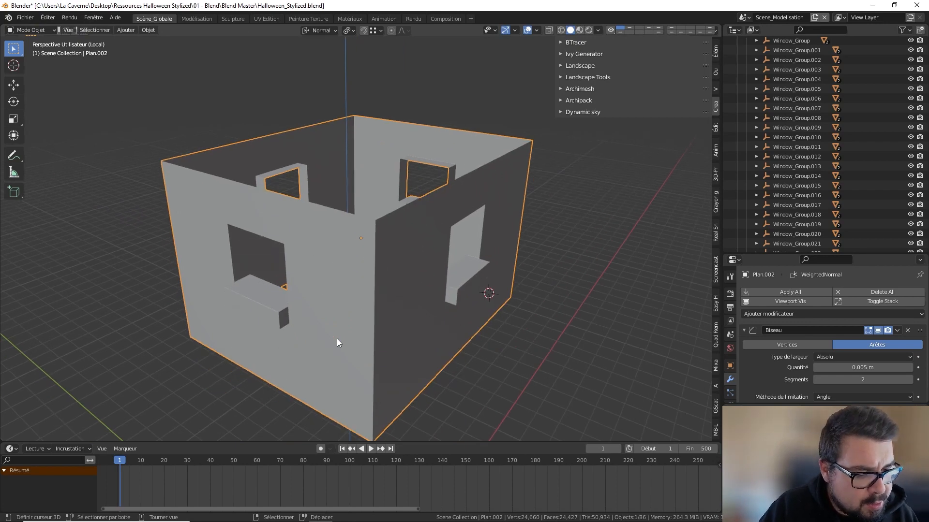
Leave local view and, in the upper room's mesh, select the two wall faces flanking the window on the positive Y side.
key(KP_Divide)
middle_drag(309, 323, 334, 246)
key(Tab)
key(a)
click(402, 160)
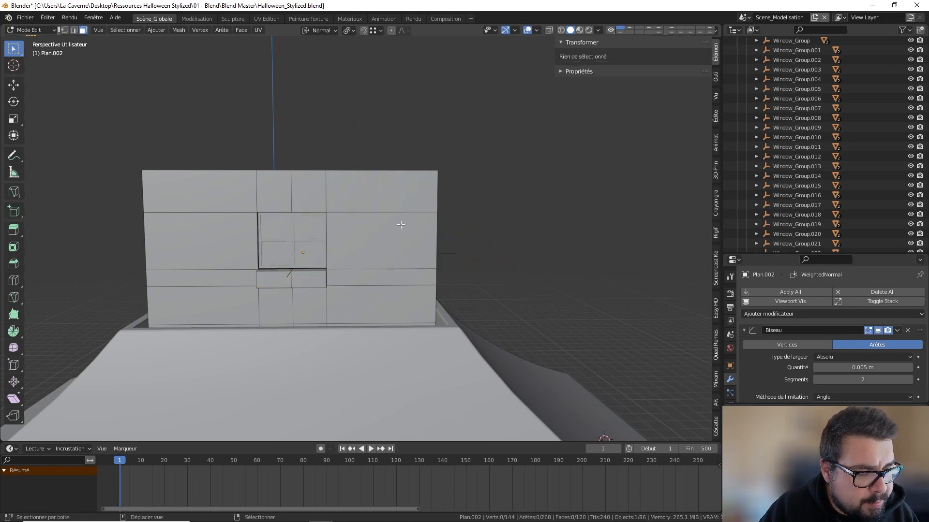
middle_drag(401, 224, 424, 224)
right_click(419, 226)
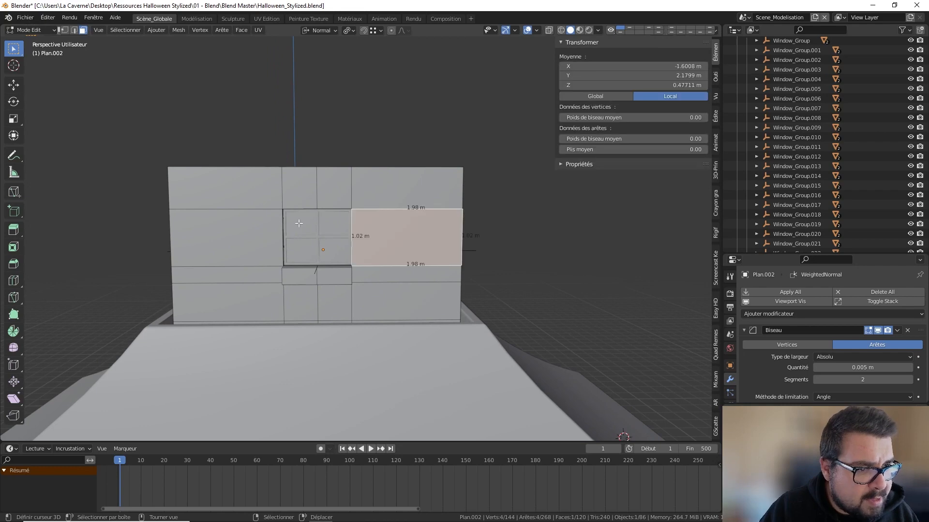
shift+right_click(263, 227)
Add the pairs of wall faces flanking the windows on the upper room's other three sides to the selection.
middle_drag(286, 229, 409, 237)
shift+right_click(471, 241)
shift+right_click(344, 242)
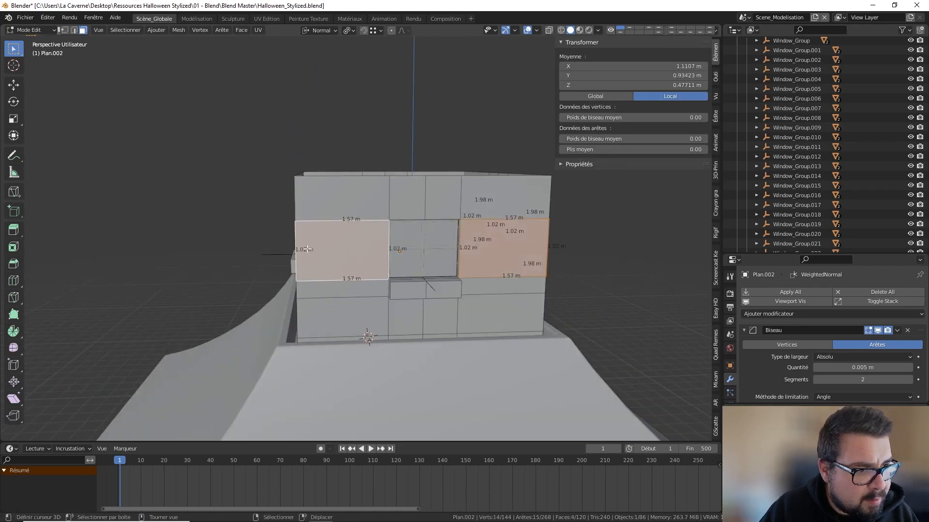
middle_drag(344, 243, 423, 236)
shift+right_click(412, 238)
shift+right_click(321, 233)
middle_drag(321, 233, 433, 226)
shift+right_click(385, 227)
shift+right_click(261, 221)
Inset the eight selected faces individually by about 0.05 m.
key(i)
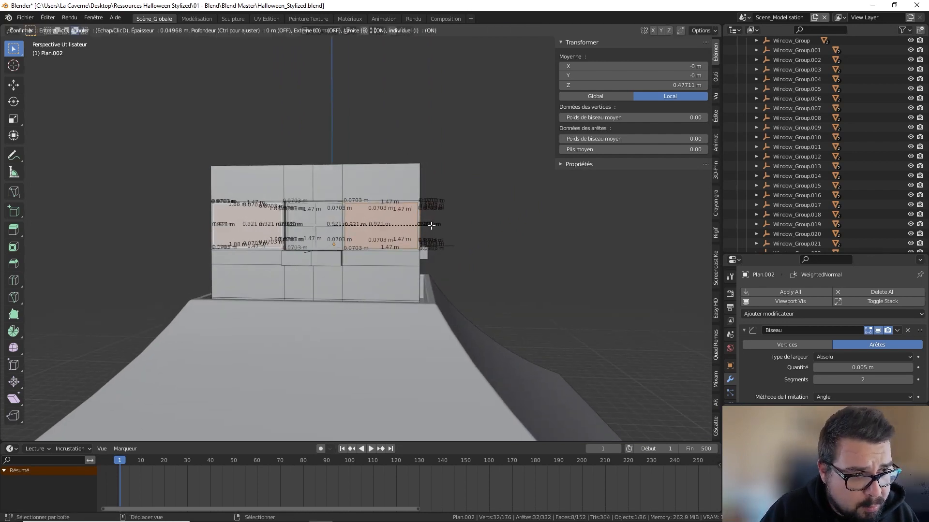
click(434, 225)
middle_drag(434, 224, 464, 228)
Try to extrude the eight inset faces outward by about 0.12 m, and undo the extrusion.
key(e)
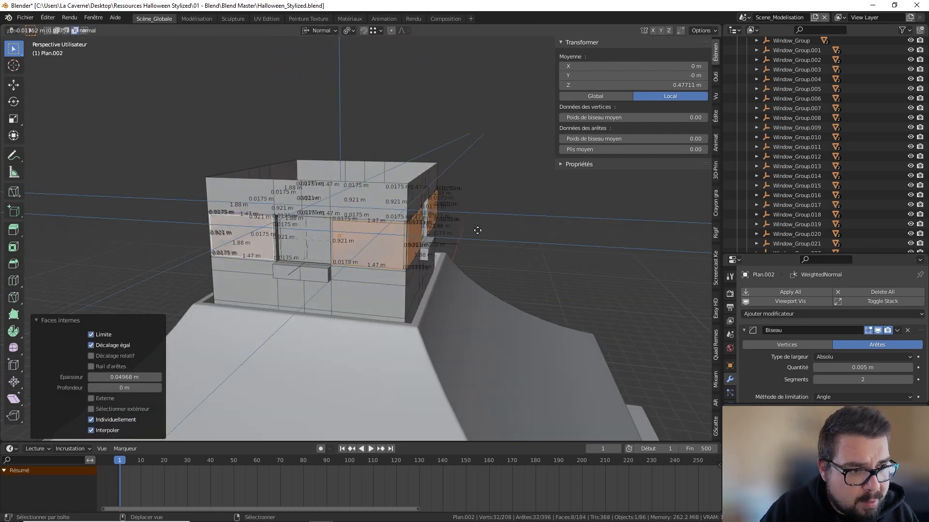
click(530, 220)
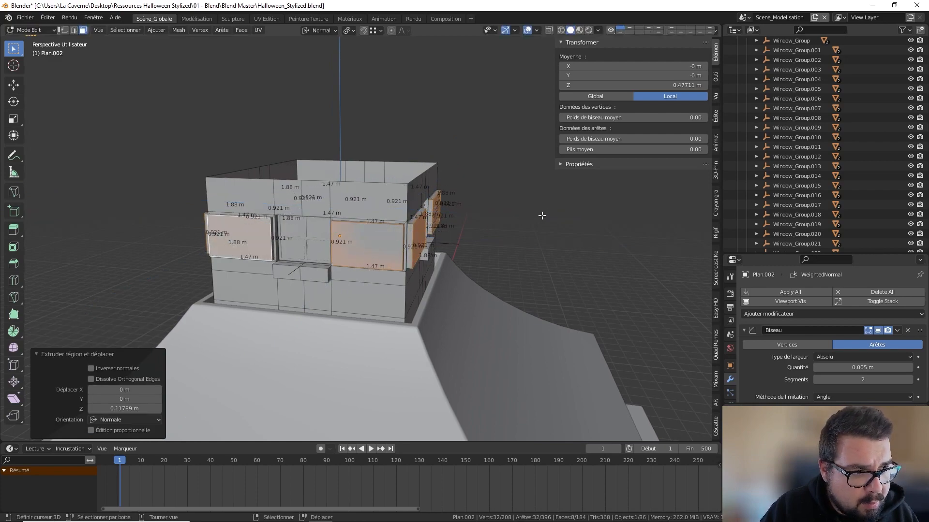
mouse_move(530, 220)
middle_down()
mouse_move(510, 242)
mouse_move(479, 241)
mouse_move(526, 236)
middle_up()
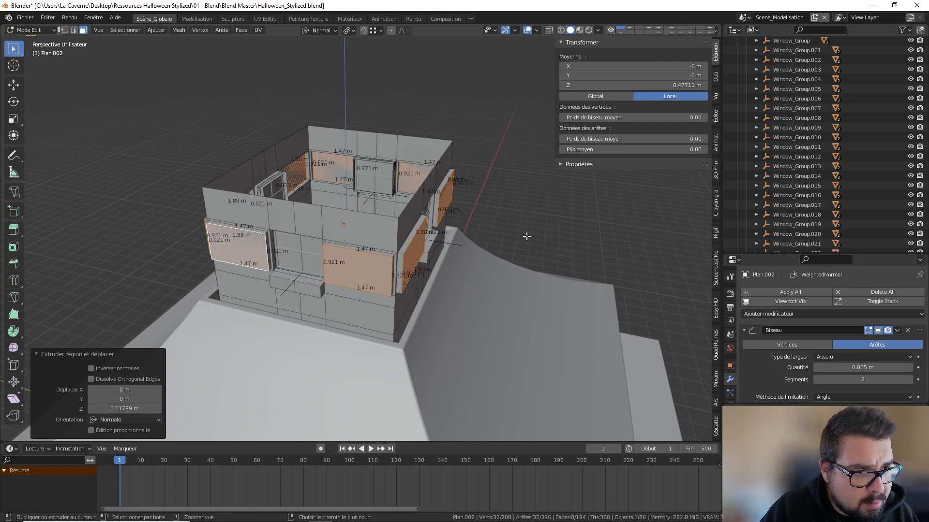
key(ctrl+z)
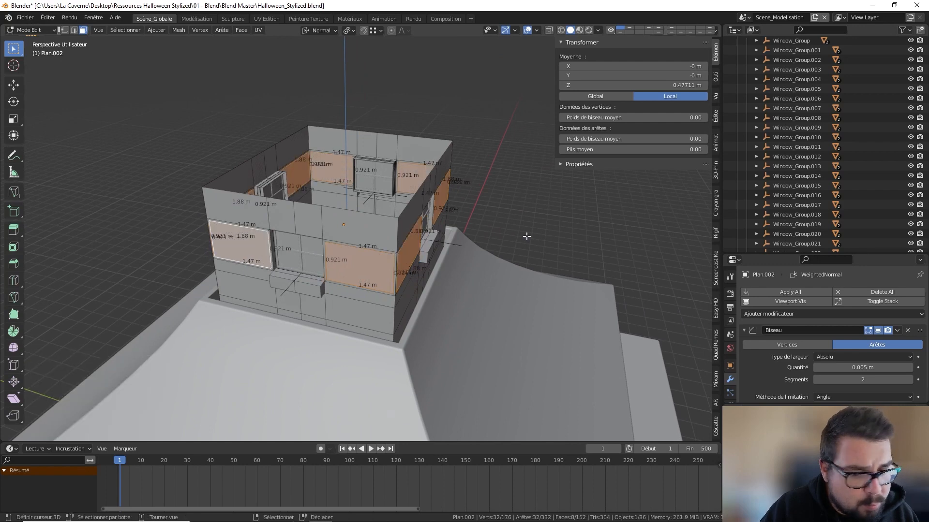
Extrude the eight inset faces outward by about 0.09 m to form raised wall panels, and clear the selection.
key(e)
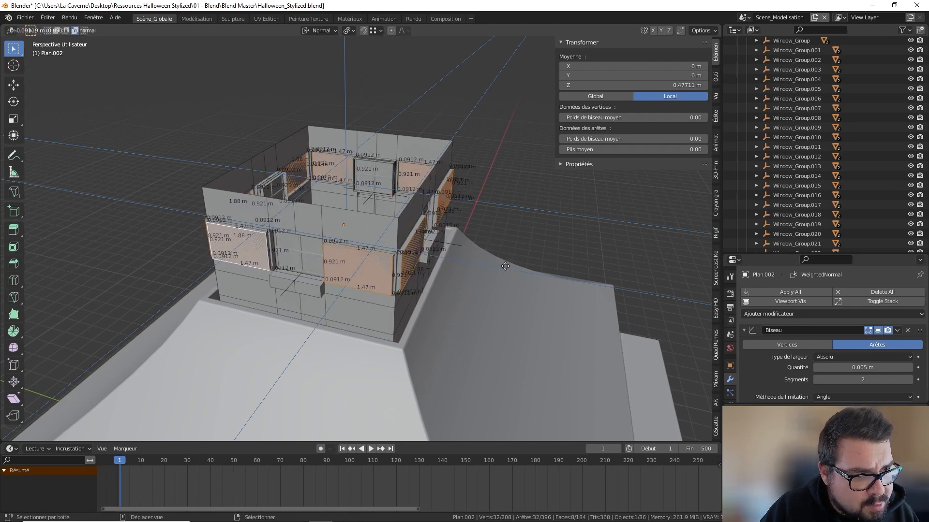
click(491, 265)
middle_drag(492, 265, 423, 258)
key(Tab)
key(Tab)
key(a)
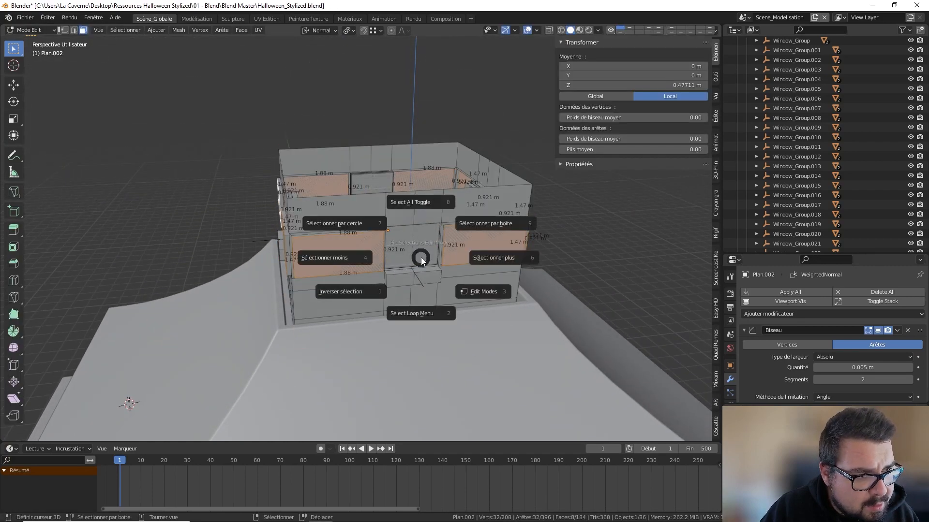
click(414, 239)
scroll(401, 261, up, 8)
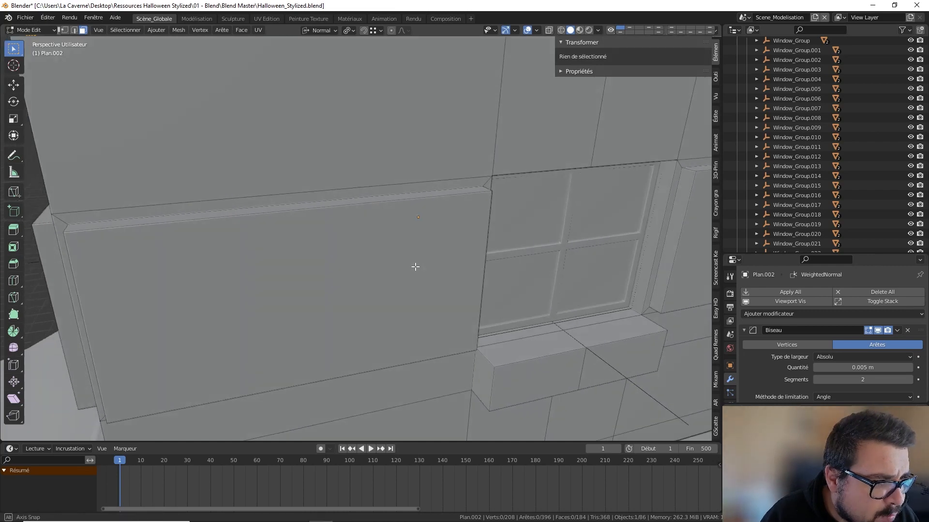
click(416, 265)
key(e)
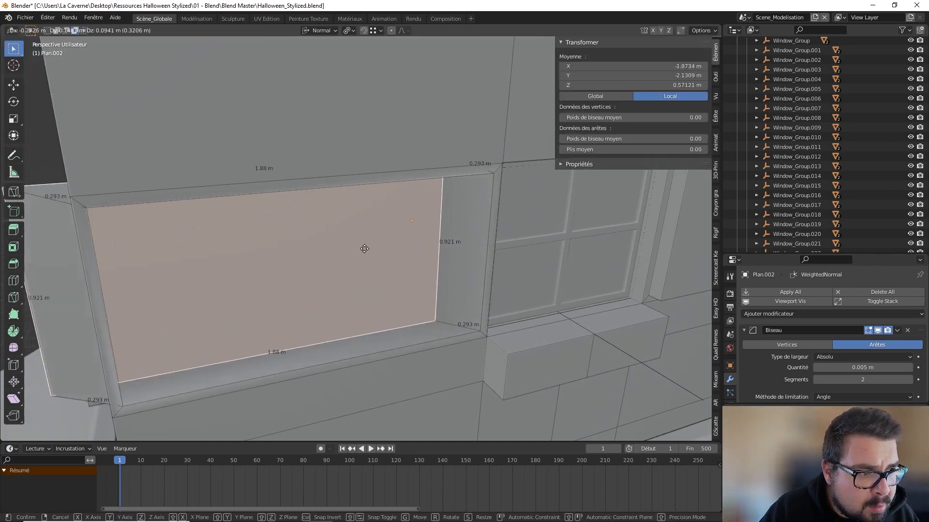
right_click(385, 240)
key(ctrl+z)
Return to object mode, apply the upper room's scale, and set its origin to the geometry.
scroll(386, 240, down, 4)
key(Tab)
key(ctrl+shift+alt+c)
click(397, 244)
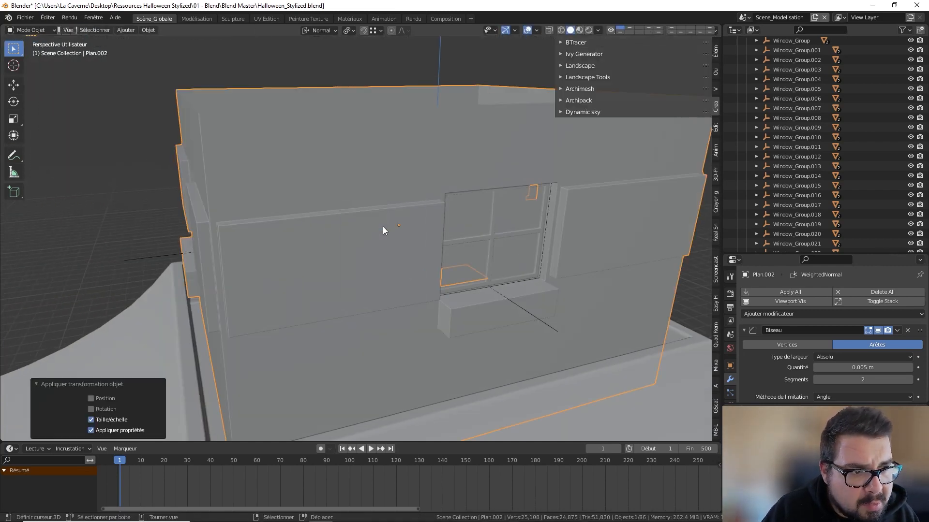
key(ctrl+shift+alt+c)
click(367, 234)
Examine the raised panels and sills on all sides of the upper room.
middle_drag(358, 248, 340, 239)
scroll(412, 236, up, 3)
key(Tab)
click(329, 234)
scroll(329, 234, down, 1)
scroll(439, 240, down, 1)
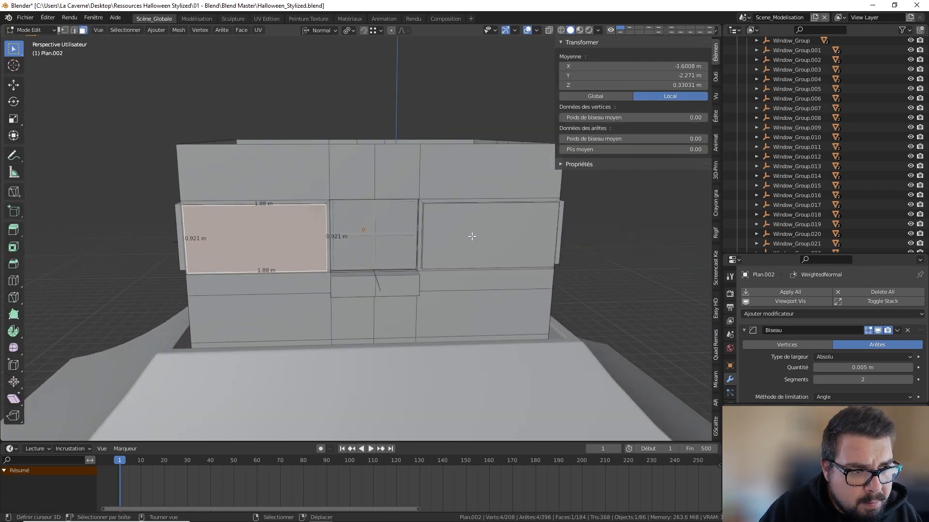
key(Tab)
middle_drag(462, 236, 397, 248)
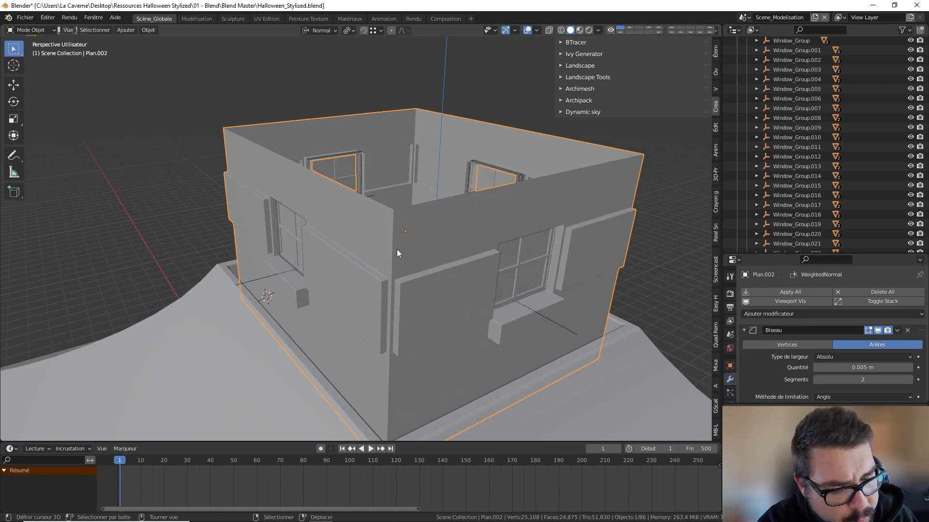
key(KP_Divide)
key(KP_Divide)
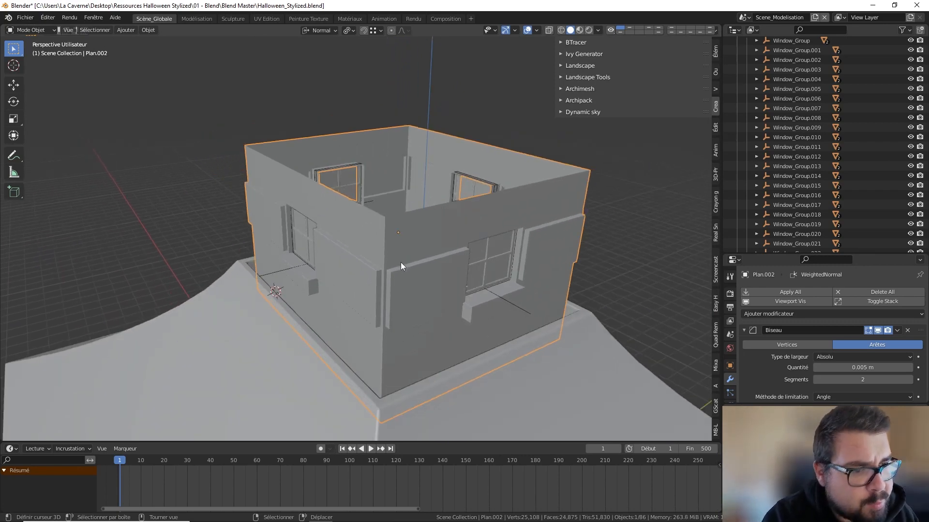
In the main house structure's mesh, select the four-face, 0.2 m high strip between the two floors on the negative Y facade.
middle_drag(425, 345, 411, 188)
scroll(395, 205, down, 5)
shift+middle_drag(404, 237, 410, 282)
click(431, 285)
key(Tab)
scroll(411, 282, up, 2)
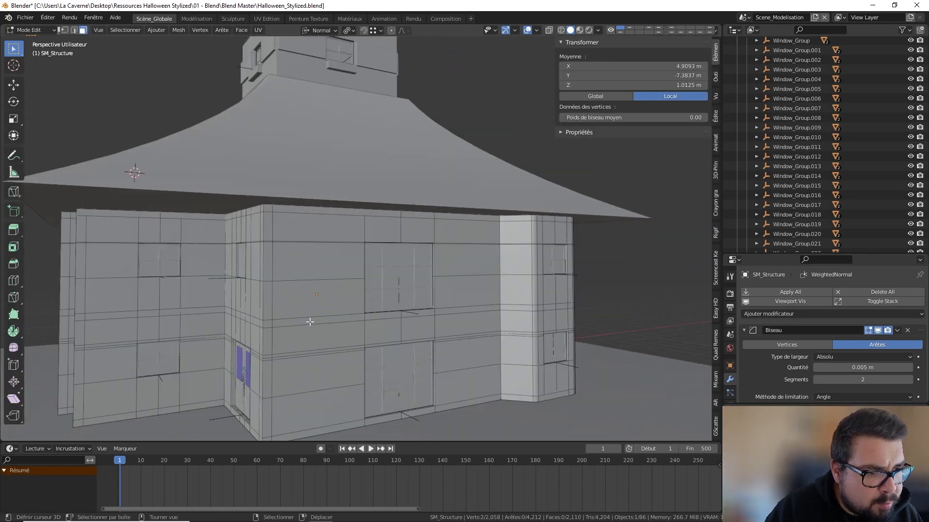
alt+click(309, 322)
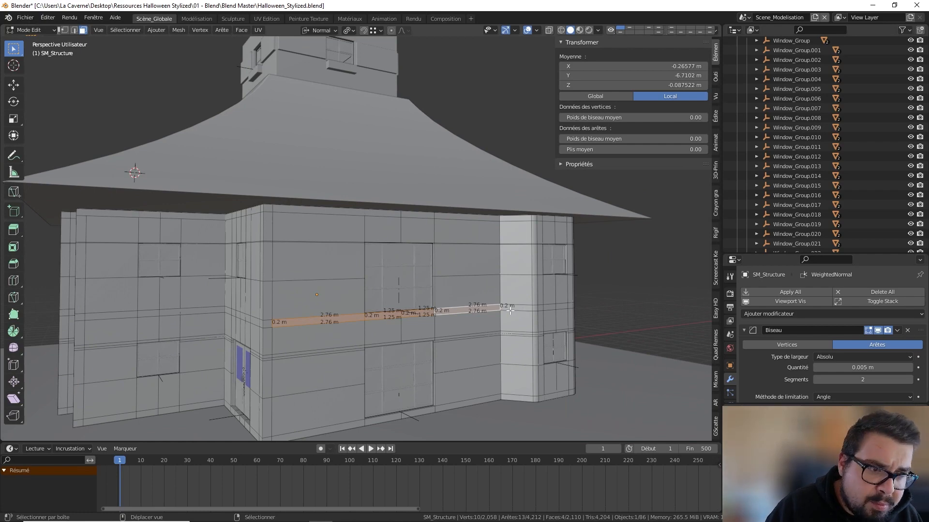
Extrude the selected strip outward by 2 m to form a balcony slab, leave edit mode, and deselect everything.
middle_drag(439, 309, 409, 282)
key(g)
key(z)
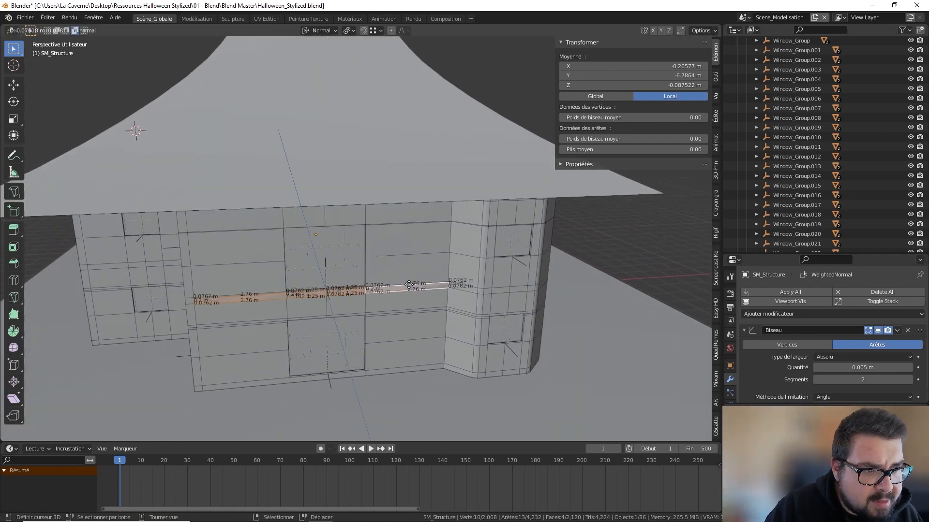
text(-1)
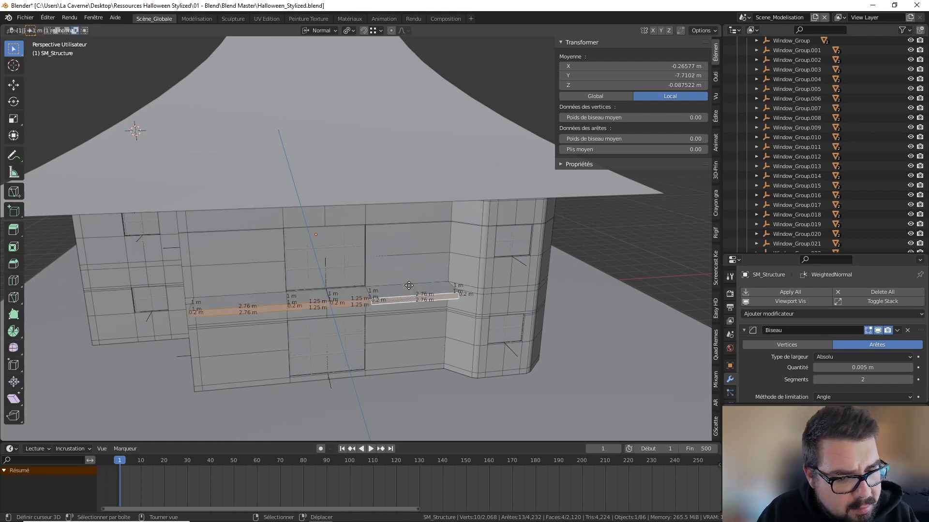
text(.5)
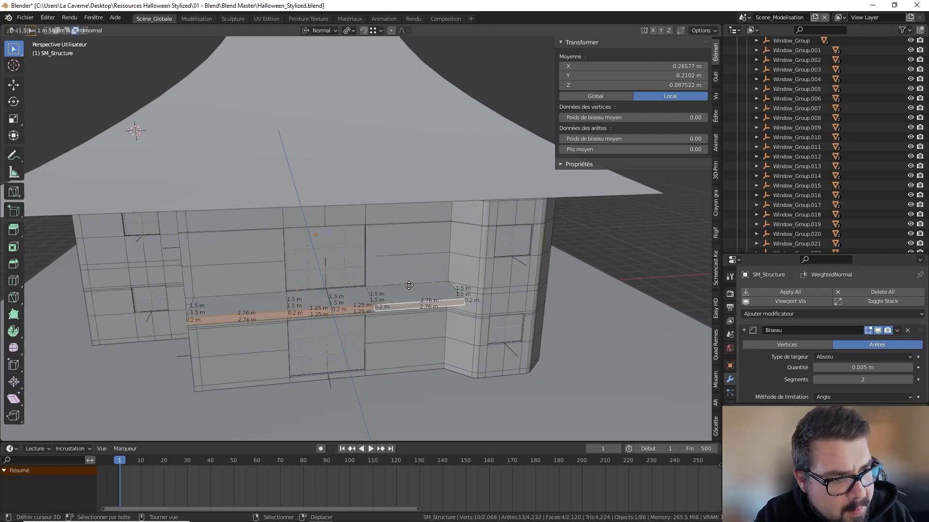
key(BackSpace)
key(BackSpace)
key(BackSpace)
text(2)
key(Return)
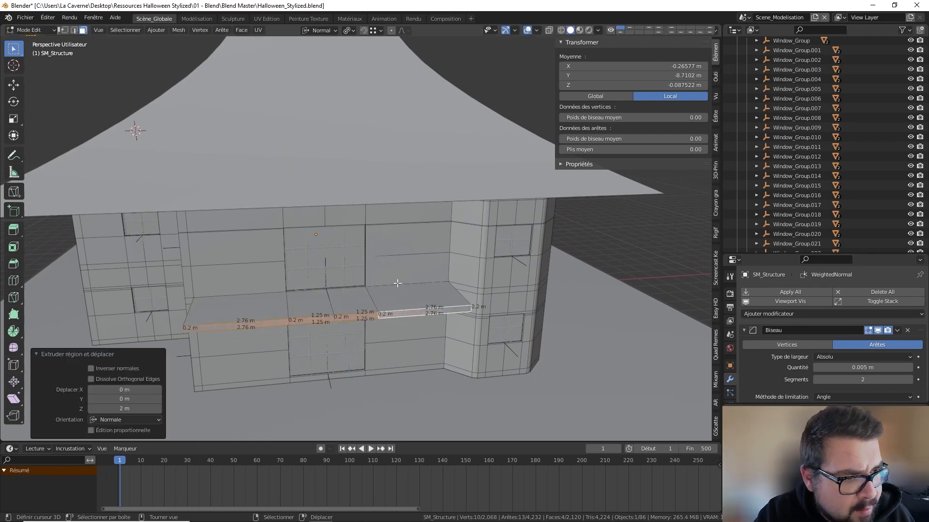
middle_drag(397, 283, 532, 239)
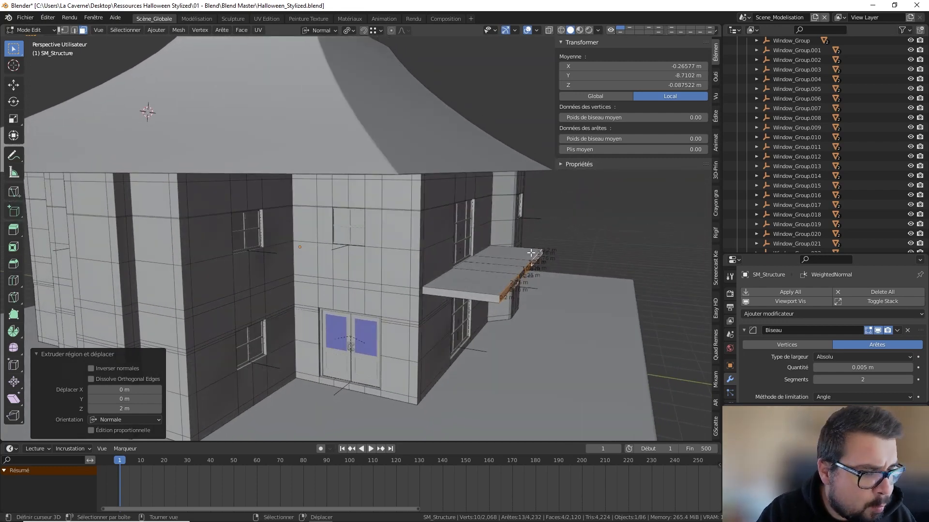
key(Tab)
key(a)
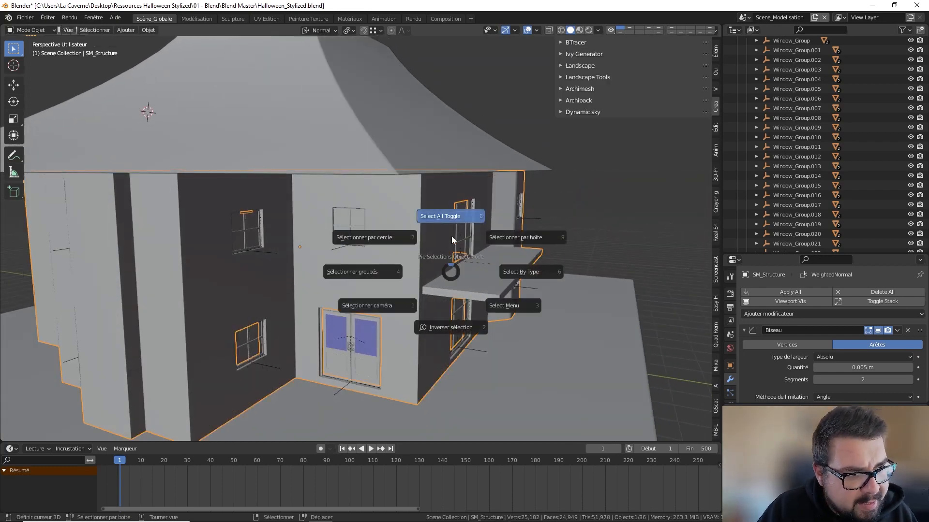
click(452, 236)
Examine the balcony slab, the entrance corner, and the large roof's overhang and mesh.
middle_drag(506, 277, 226, 283)
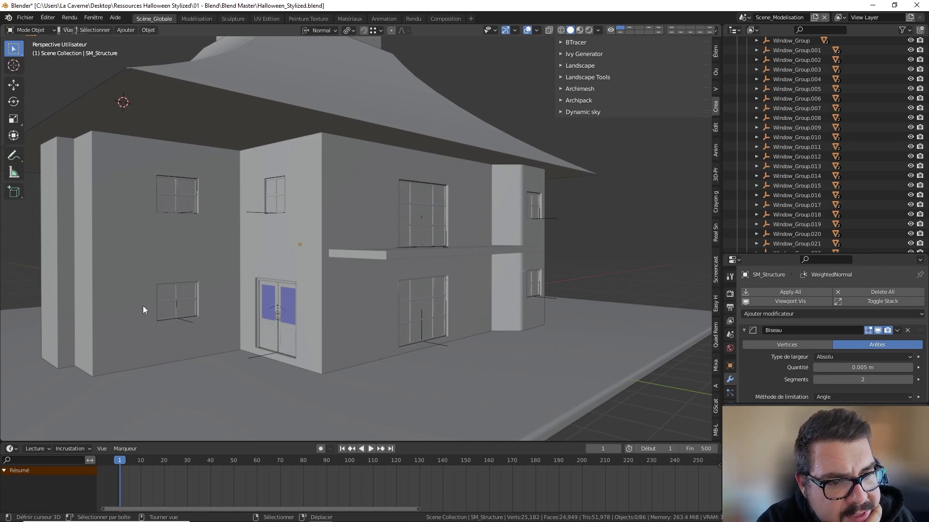
scroll(272, 289, down, 2)
middle_drag(272, 289, 251, 312)
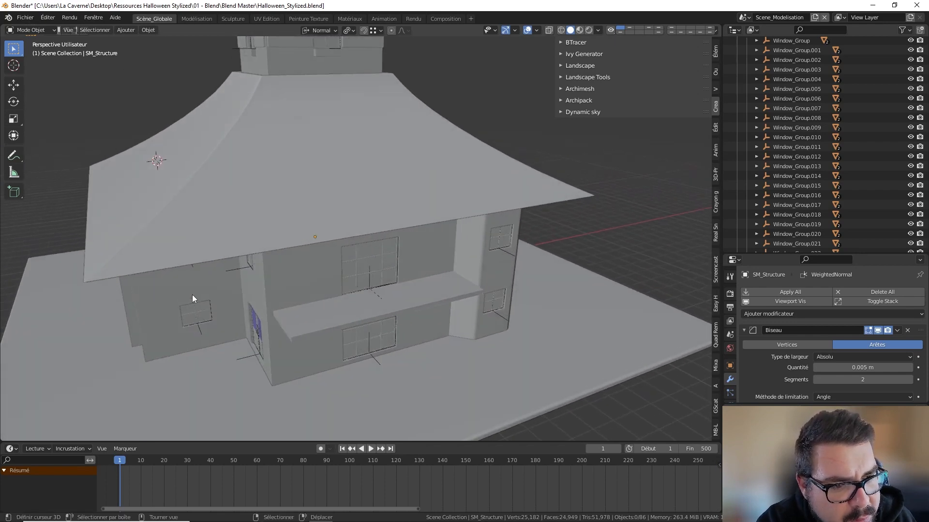
middle_drag(232, 355, 267, 324)
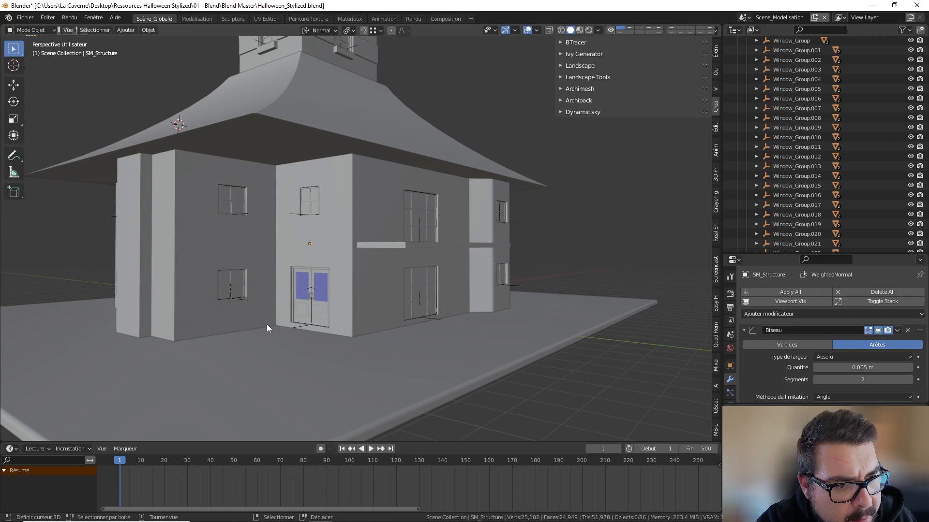
middle_drag(267, 328, 254, 178)
scroll(254, 179, up, 2)
click(268, 170)
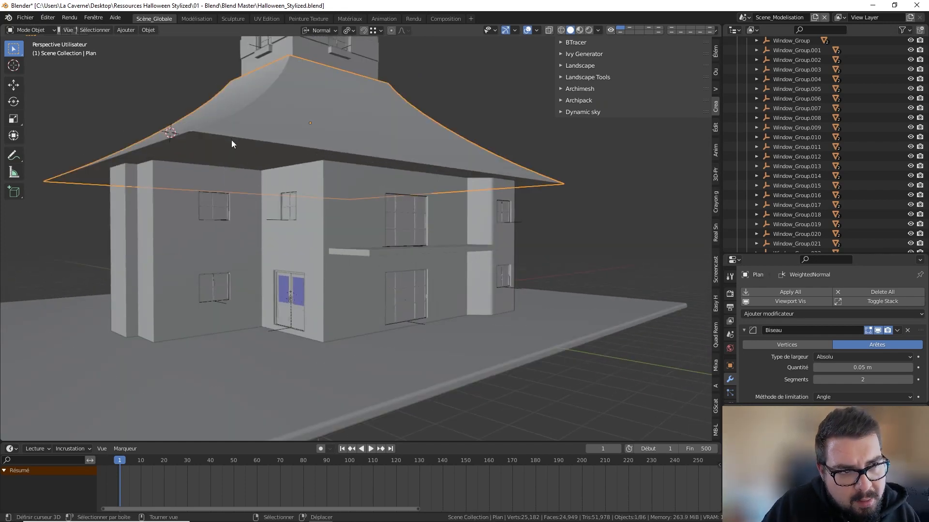
key(Tab)
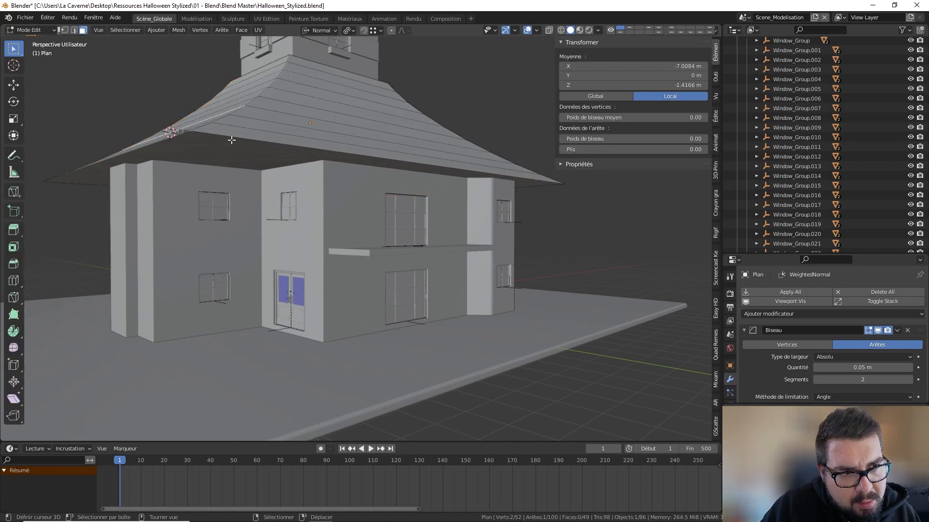
key(Tab)
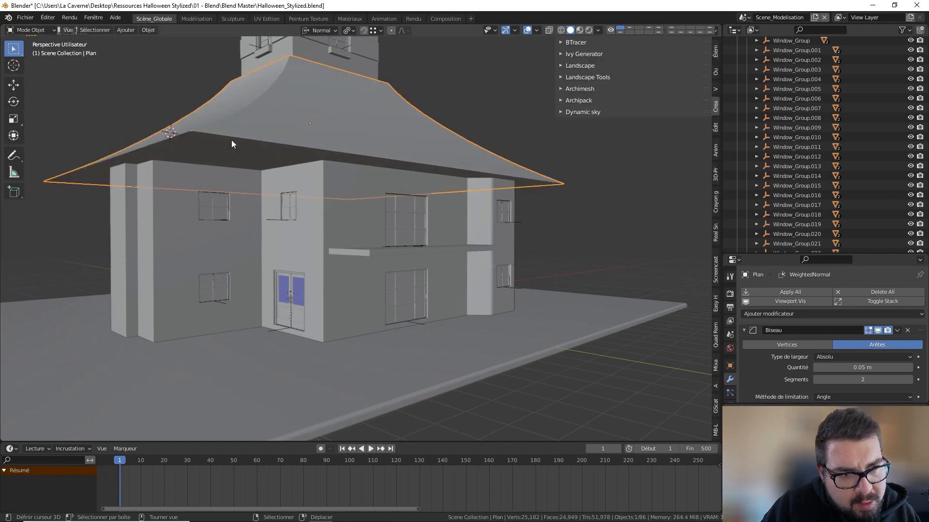
Add a cube on the ground by the inner corner beside the entrance door and scale it uniformly by 0.25.
key(shift+a)
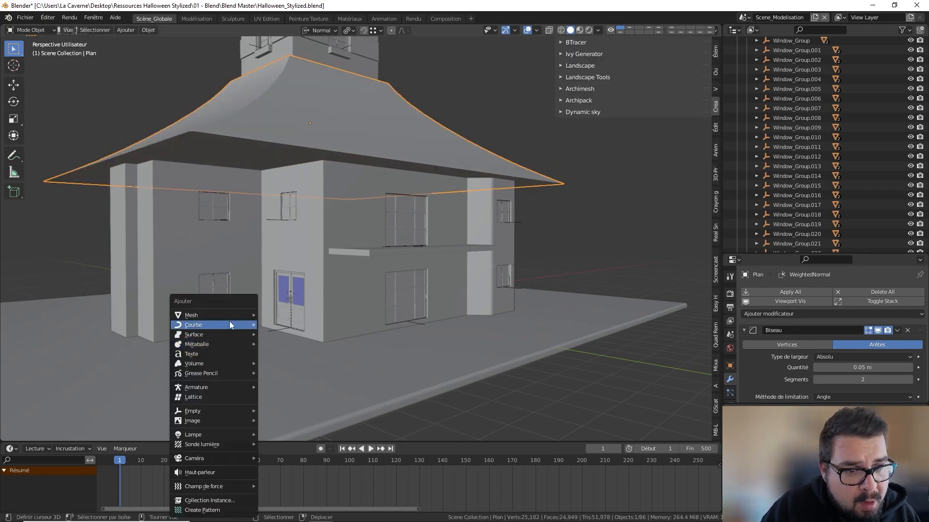
mouse_move(228, 315)
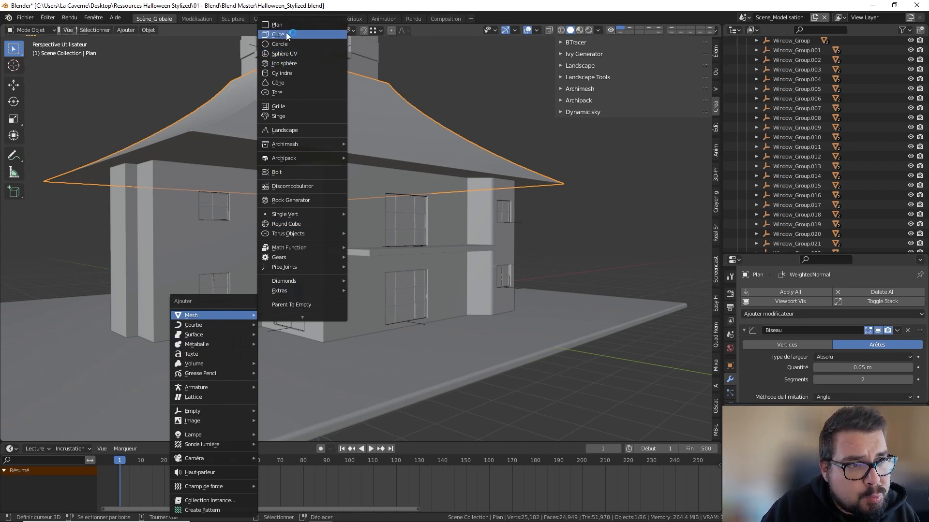
click(286, 34)
key(s)
key(0)
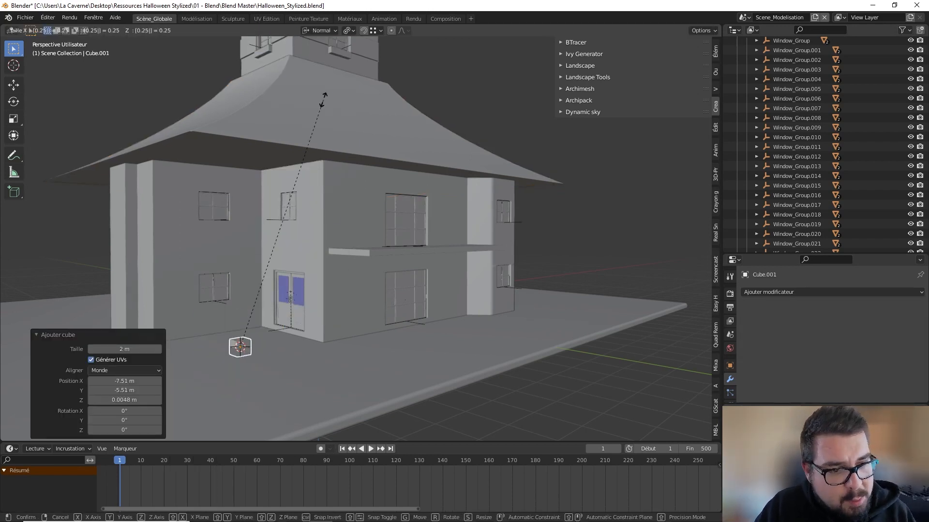
key(Return)
Scale the cube by 25 along Z to make a tall pillar.
text(sz)
text(2)
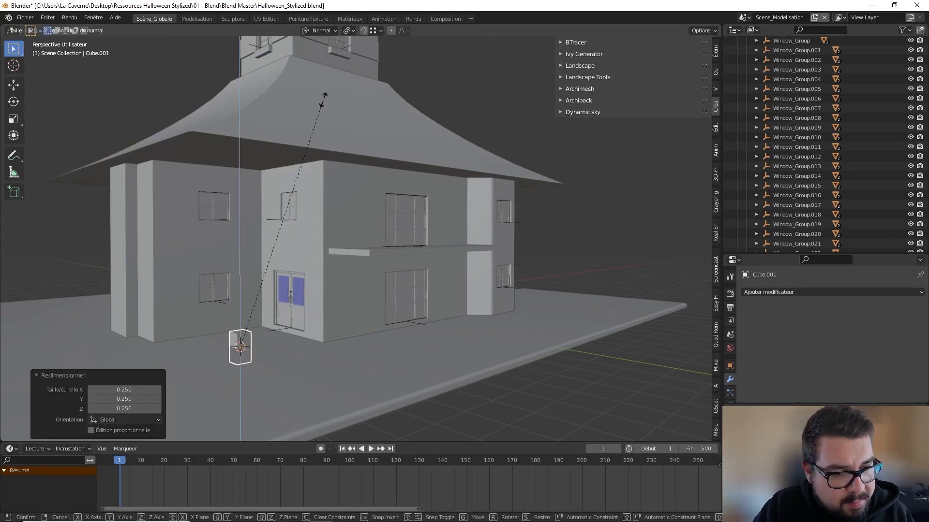
text(5)
key(Return)
key(KP_1)
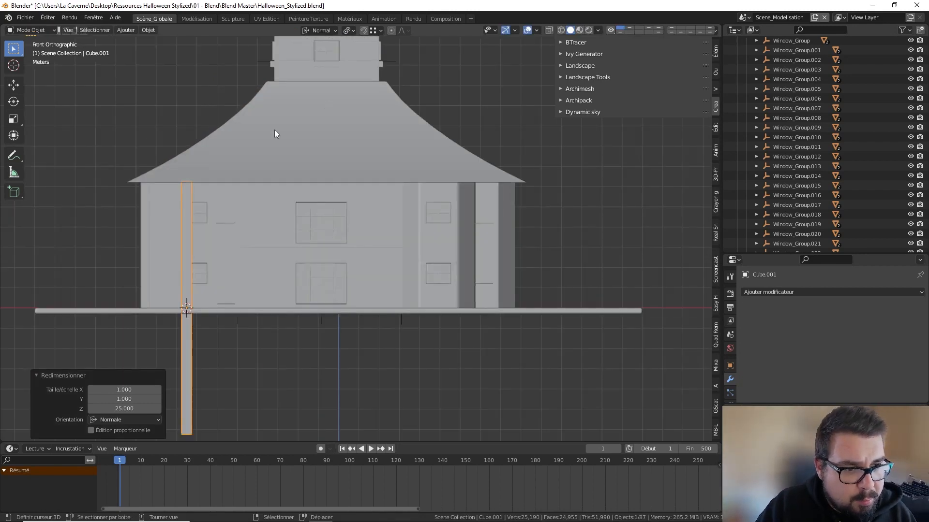
Scale the pillar by 0.5 along Z to halve its height.
shift+middle_drag(228, 178, 321, 198)
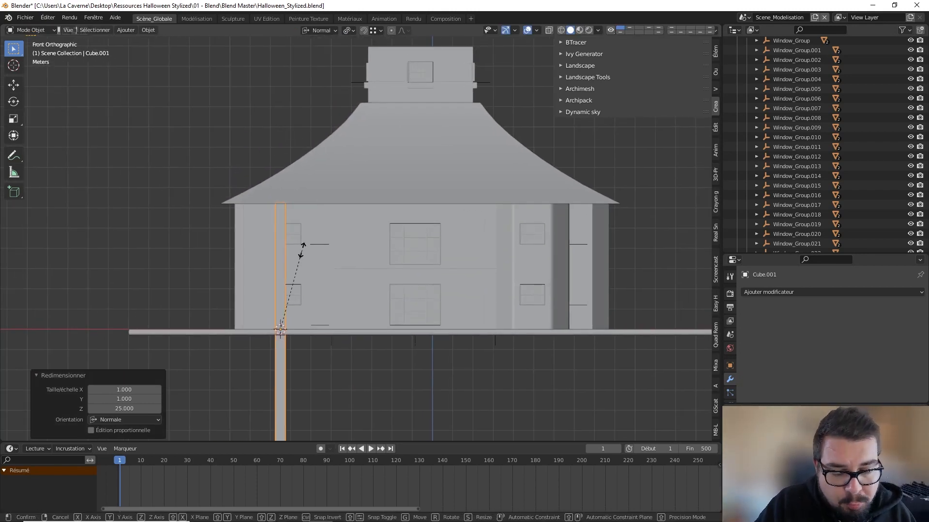
text(sz)
text(0)
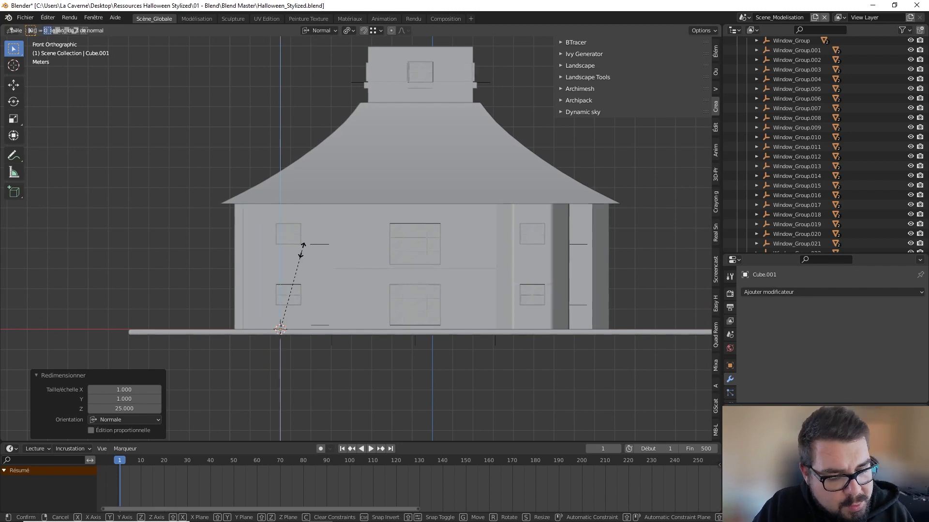
key(Return)
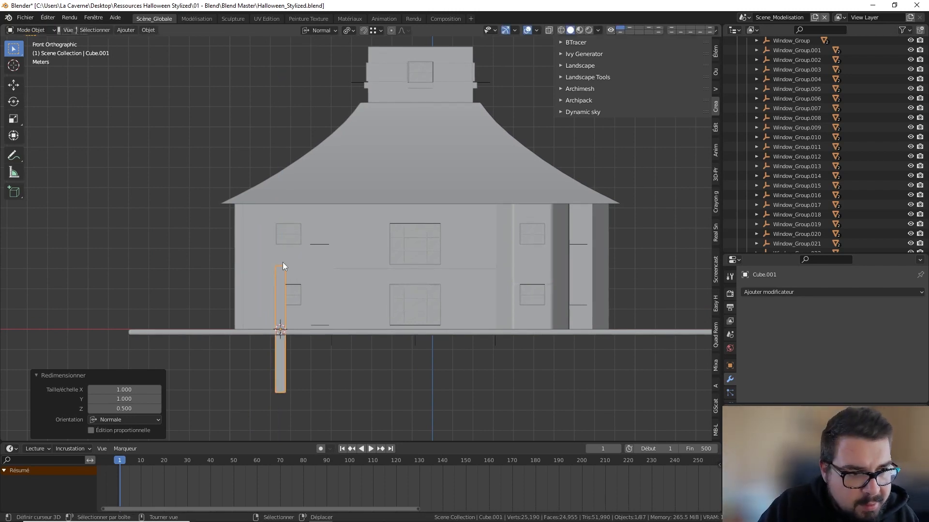
shift+middle_drag(282, 262, 384, 233)
key(g)
key(z)
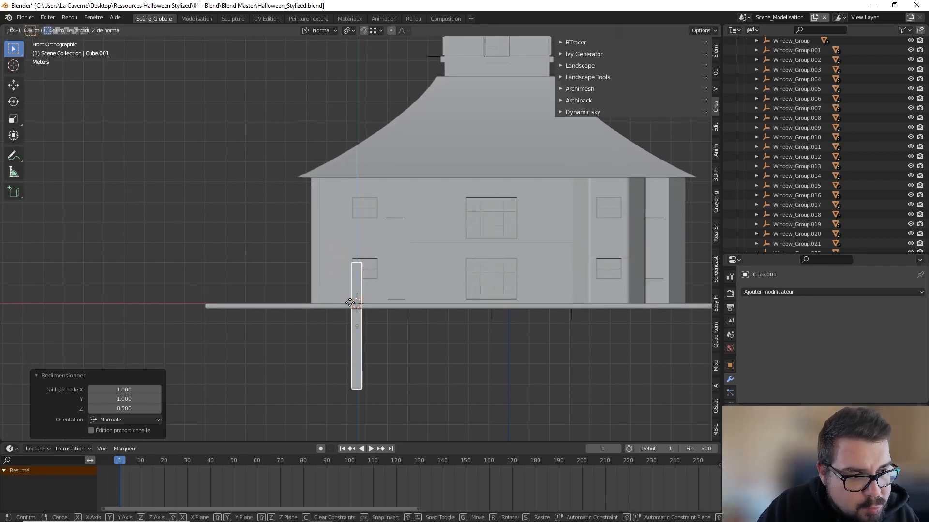
right_click(342, 187)
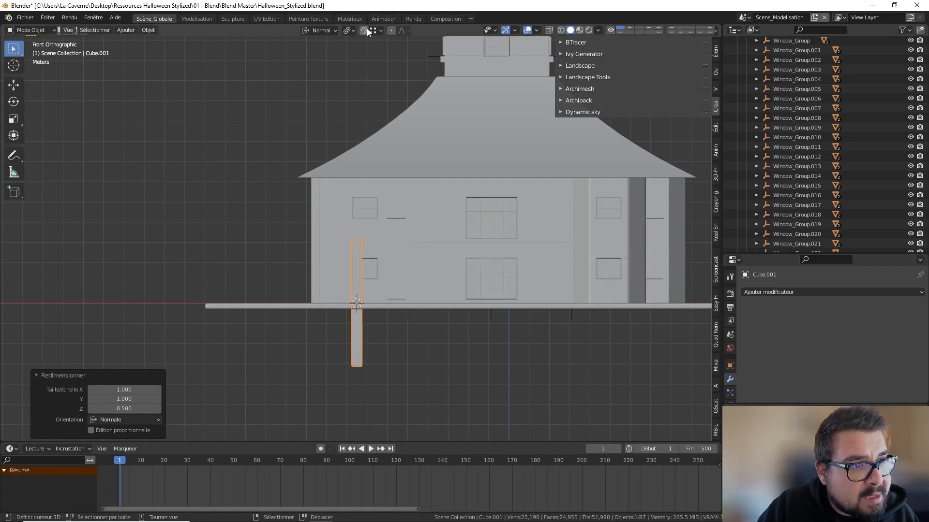
Turn on vertex snapping and raise the pillar about 3.12 m along Z so its base rests on the ground.
key(g)
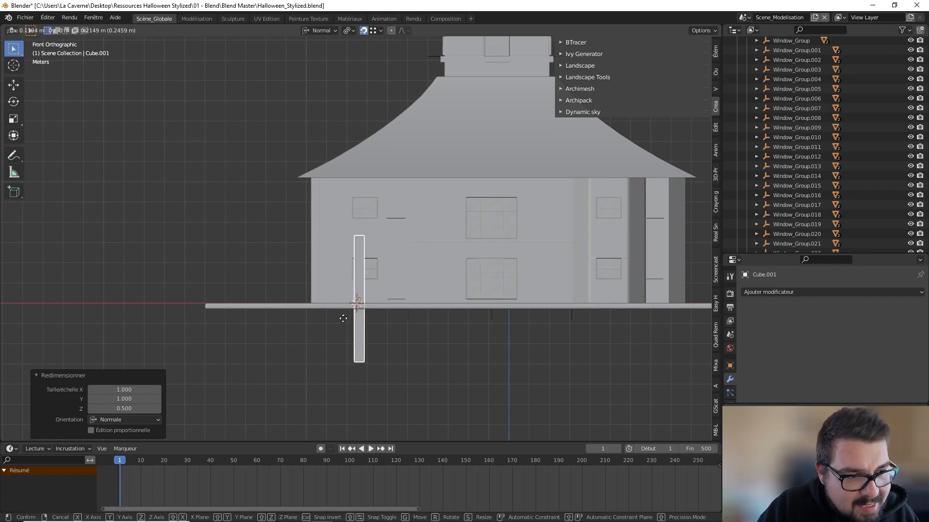
key(z)
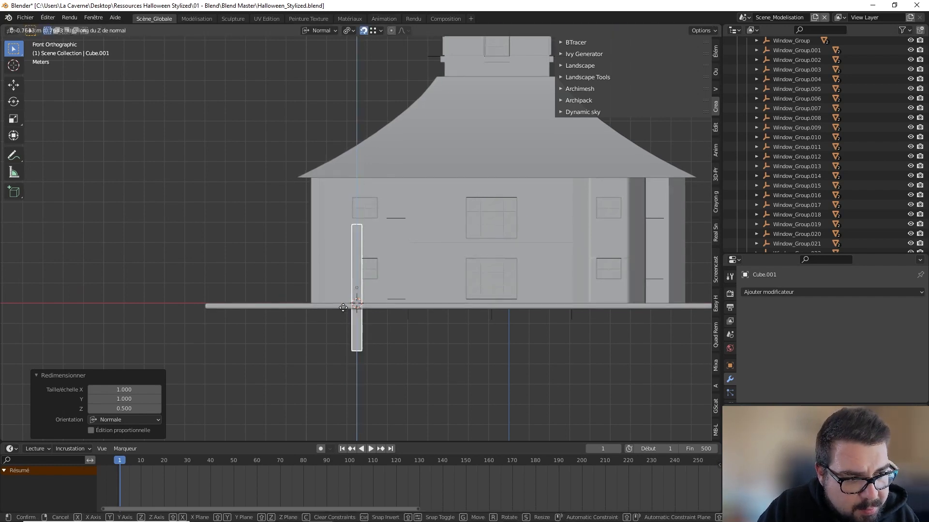
click(343, 309)
Shift the pillar about -2.2 m along X to the house's outer wall edge, and turn snapping off.
shift+middle_drag(344, 290, 413, 282)
scroll(413, 282, up, 4)
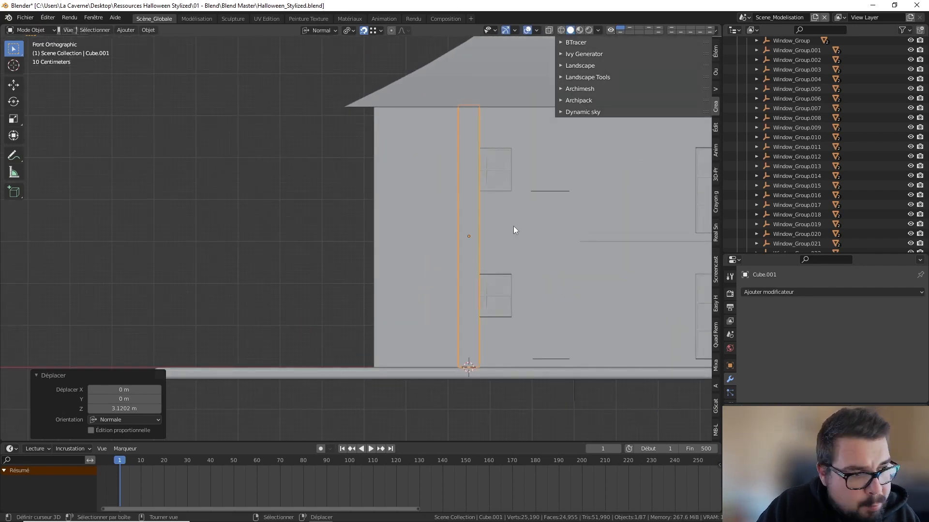
key(g)
key(x)
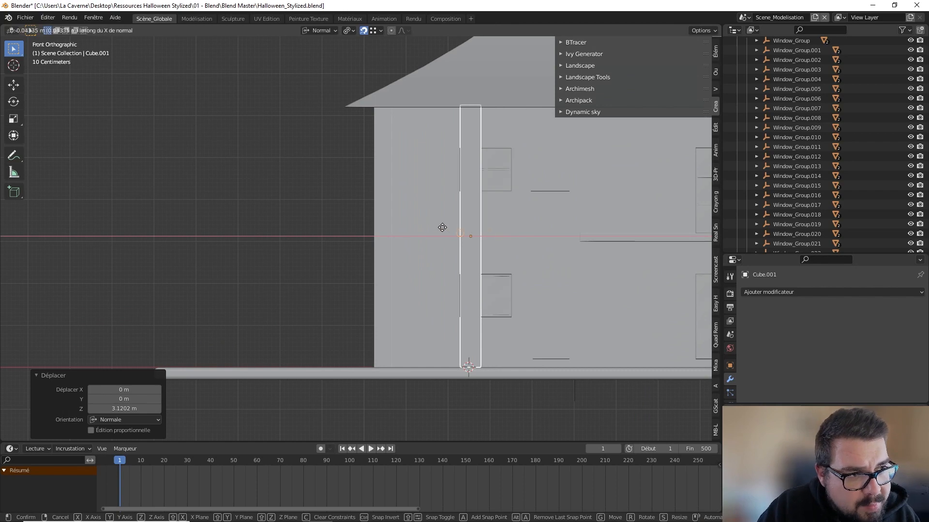
click(422, 222)
click(376, 31)
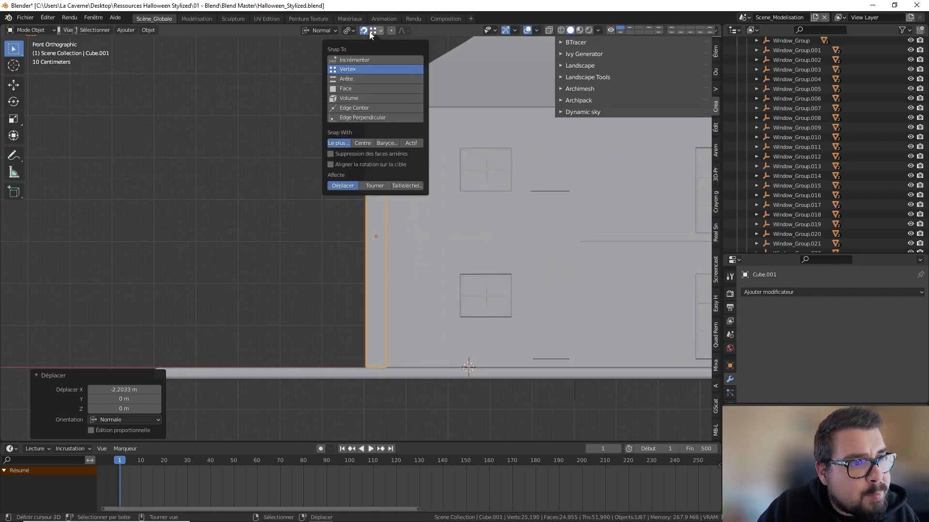
click(364, 31)
Move the pillar along Y out from the wall to stand under the roof overhang's corner.
middle_drag(397, 116, 438, 208)
scroll(437, 164, down, 2)
scroll(438, 208, up, 1)
key(g)
key(x)
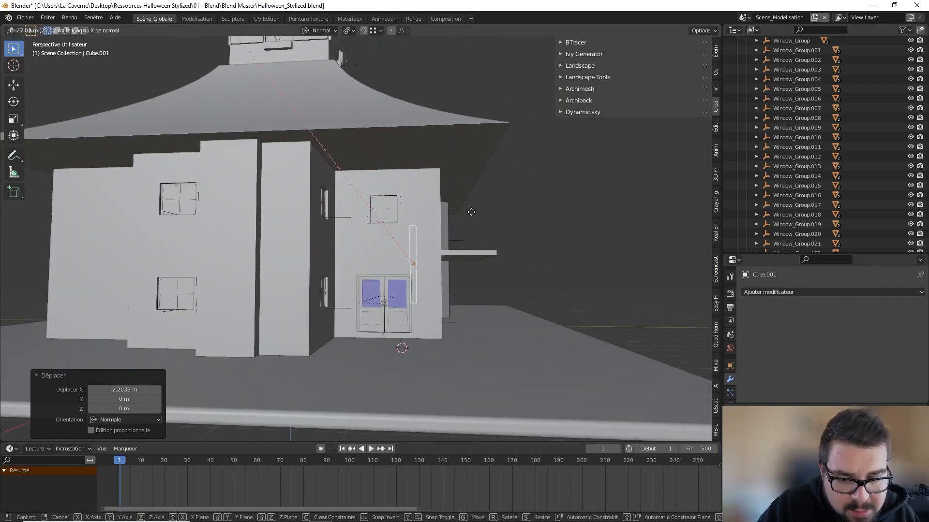
key(y)
click(493, 216)
Fine-tune the pillar's position under the roof corner by about 0.93 m along X and 0.39 m along Y.
middle_drag(493, 216, 480, 193)
key(g)
key(x)
click(435, 207)
key(g)
key(y)
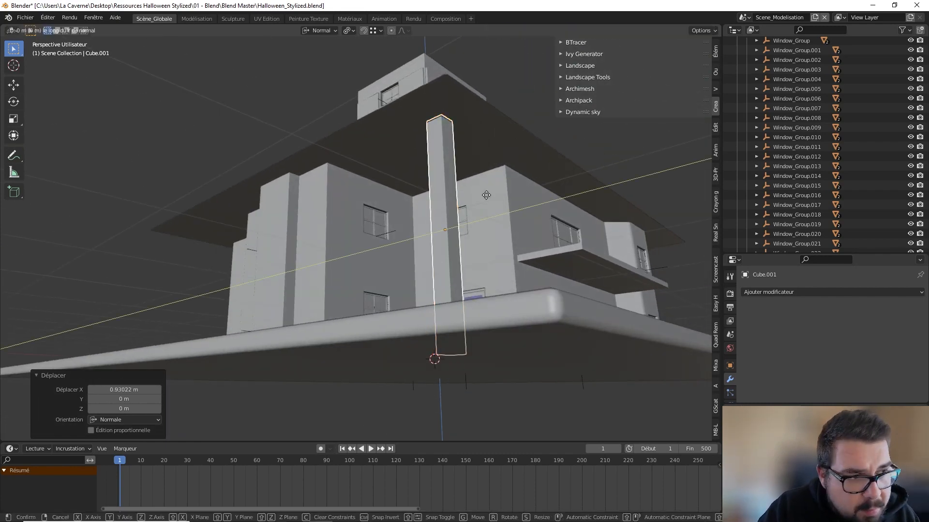
click(457, 205)
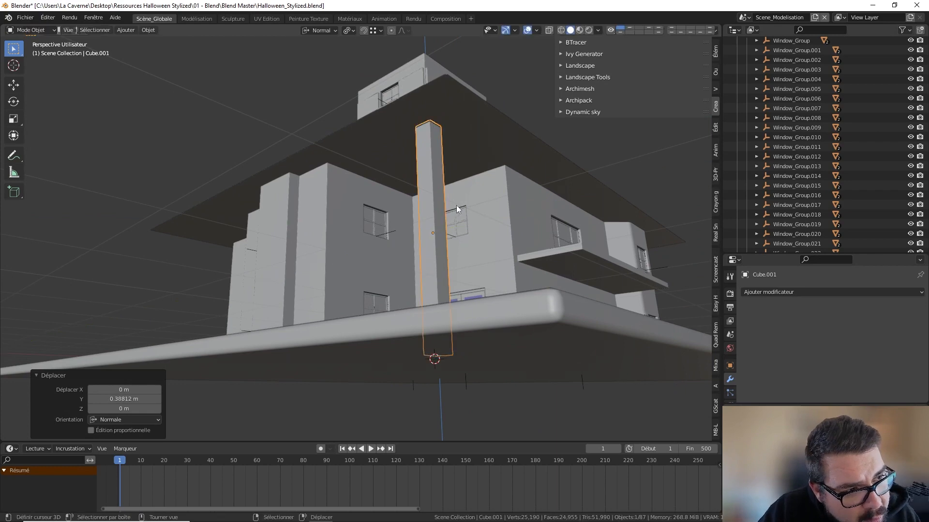
Examine the pillar's mesh in edit mode and how it meets the roof and the ground.
middle_drag(457, 205, 400, 184)
key(Tab)
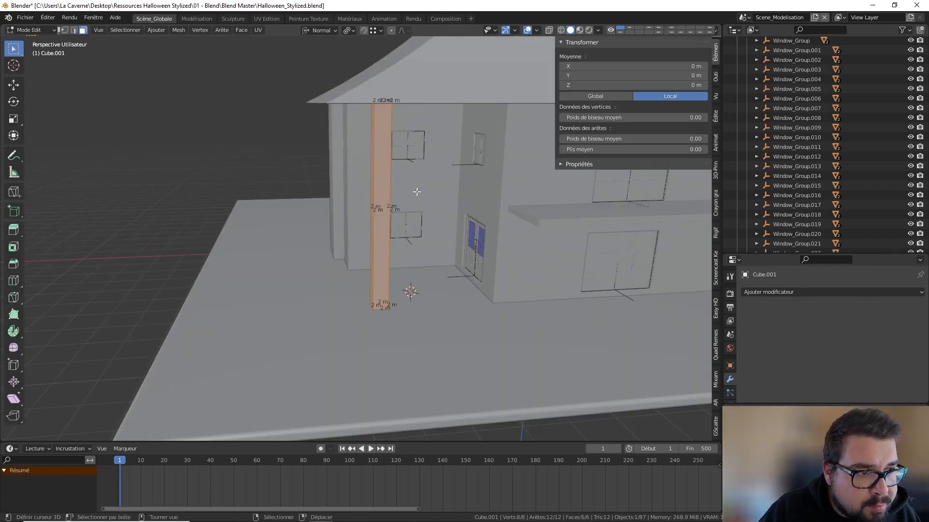
key(a)
click(420, 161)
key(Tab)
key(Tab)
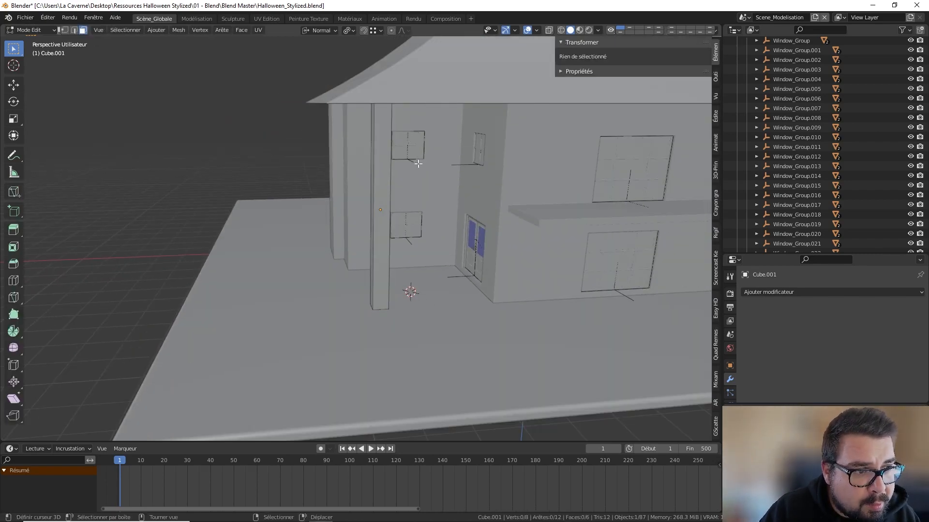
middle_drag(418, 164, 380, 177)
scroll(391, 157, up, 2)
scroll(390, 158, down, 1)
key(Tab)
Apply the pillar's scale and rotation and set its origin to its geometry.
key(q)
click(340, 157)
key(q)
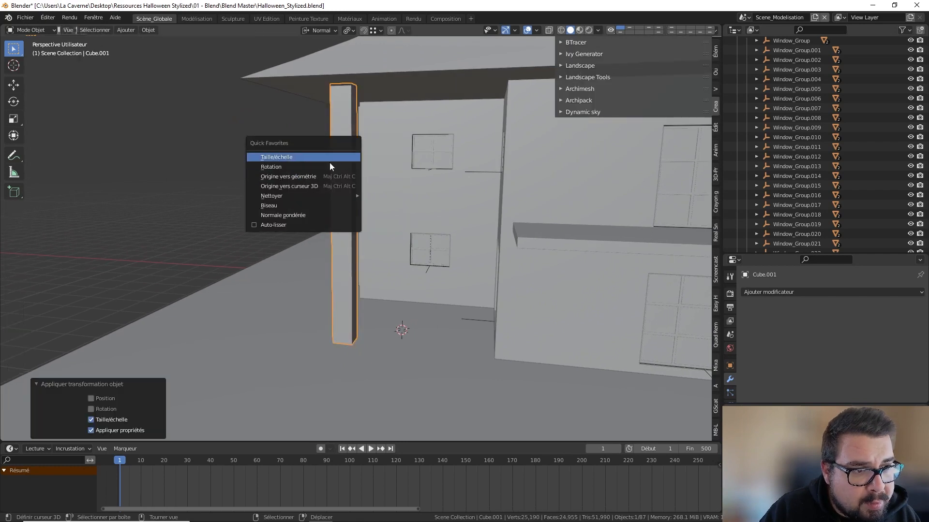
click(325, 165)
key(q)
click(300, 177)
Add Bevel and Weighted Normal modifiers to the pillar and enable auto smooth.
key(q)
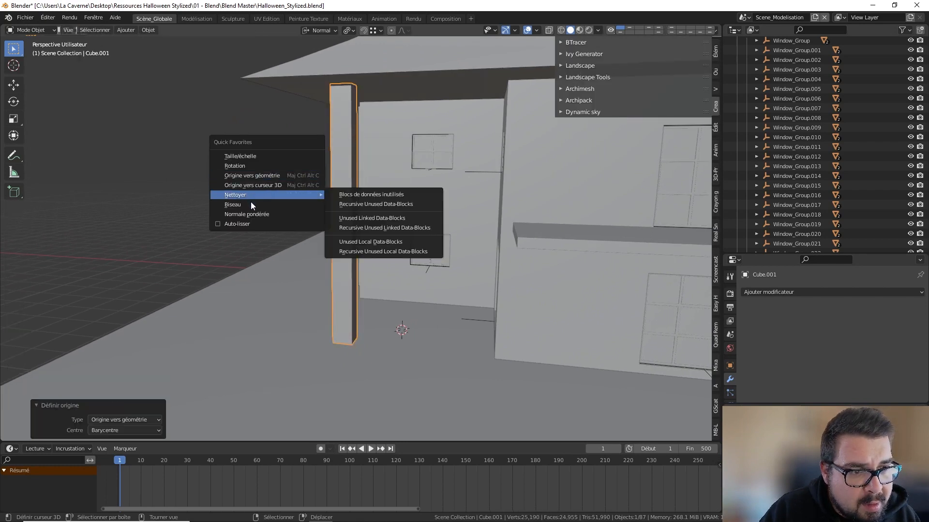
click(250, 203)
key(q)
click(245, 213)
key(q)
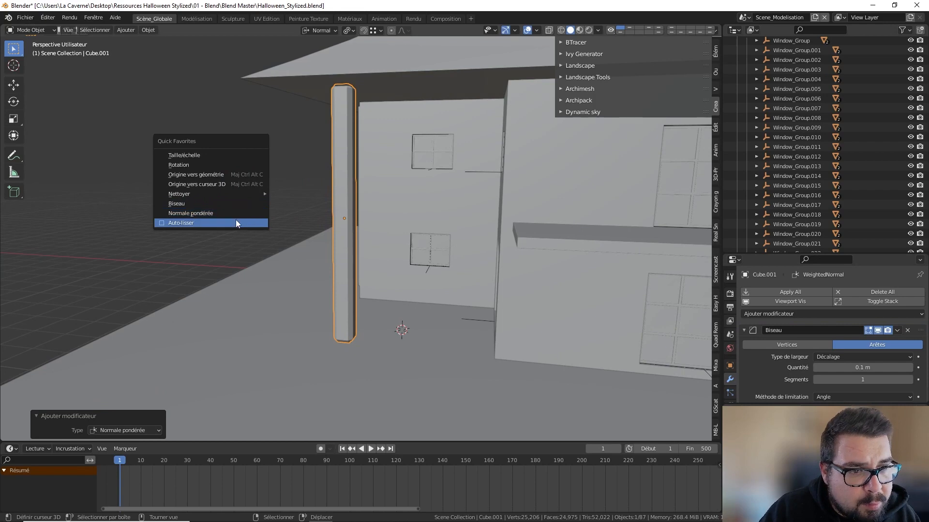
click(236, 222)
mouse_move(390, 174)
middle_down()
mouse_move(402, 209)
mouse_move(376, 207)
middle_up()
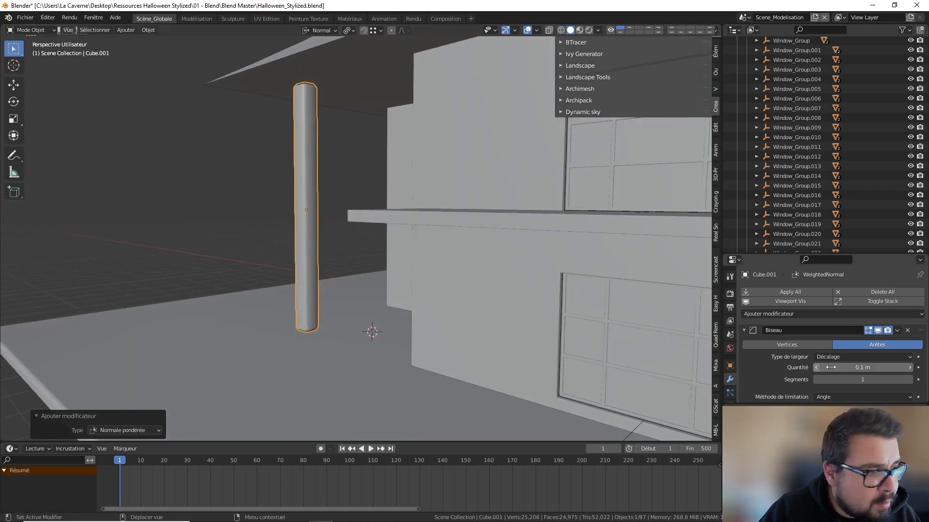
Set the pillar's bevel to 2 segments with the Absolute width type, and deselect everything.
click(908, 380)
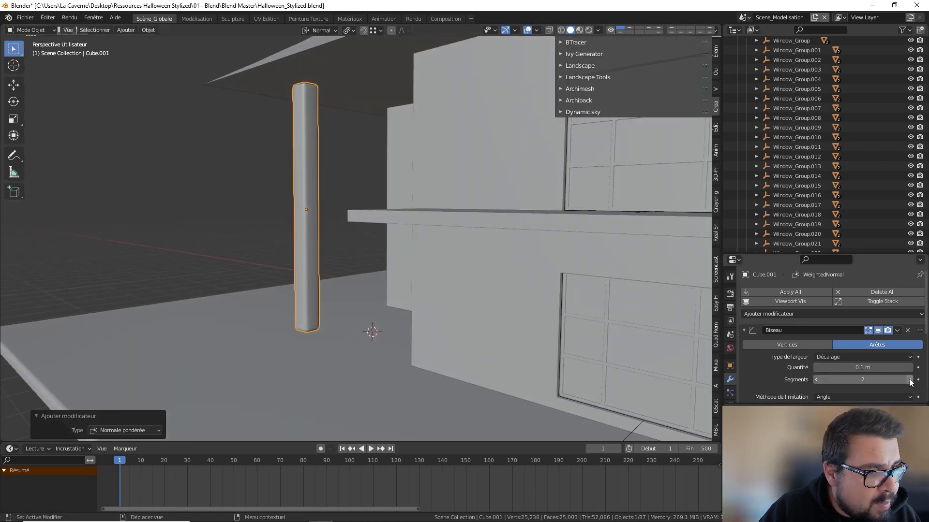
click(870, 357)
click(828, 411)
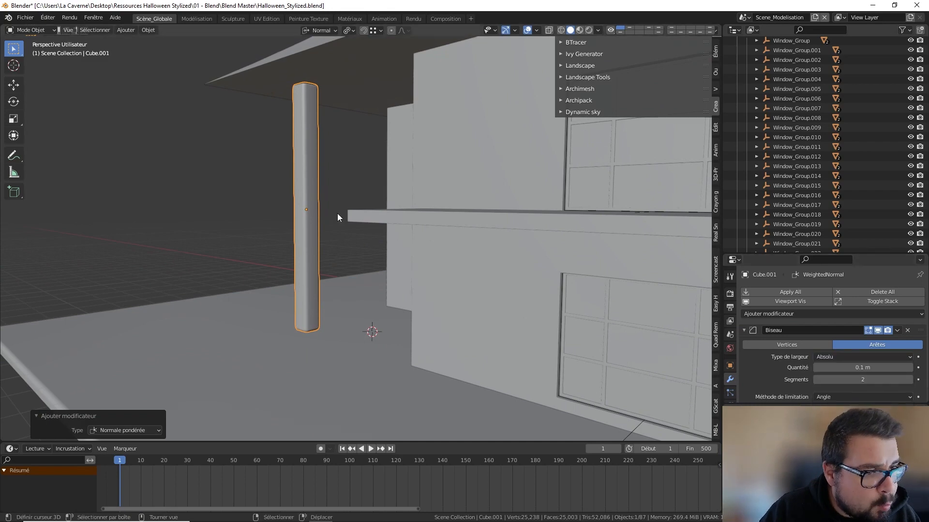
key(a)
click(329, 165)
Duplicate the pillar about 16.78 m along X to the opposite corner of the balcony facade.
scroll(329, 164, down, 2)
middle_drag(329, 164, 407, 187)
scroll(408, 188, down, 3)
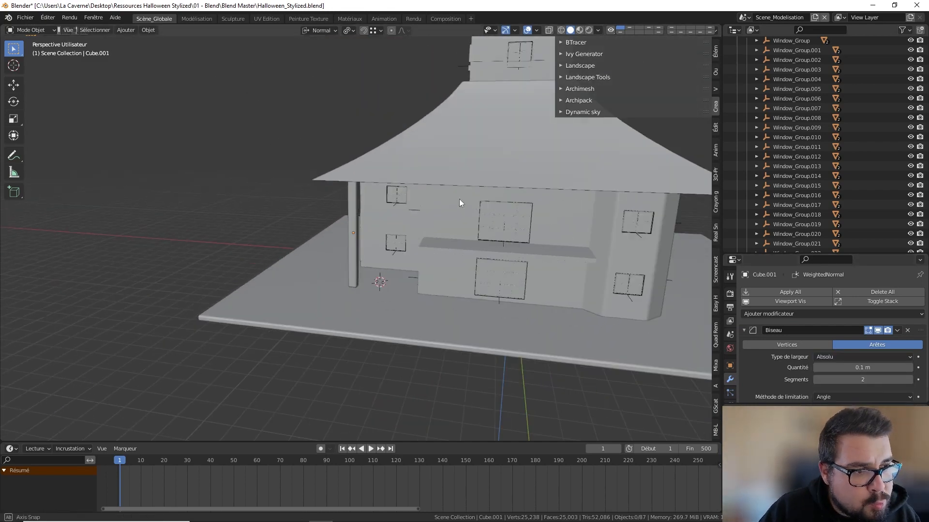
middle_drag(459, 198, 363, 202)
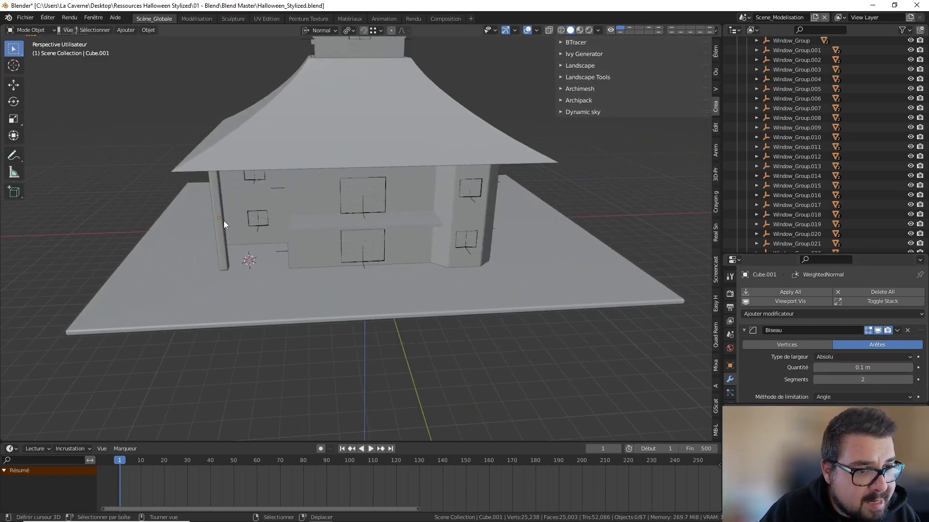
click(223, 221)
middle_drag(439, 169, 366, 193)
key(shift+d)
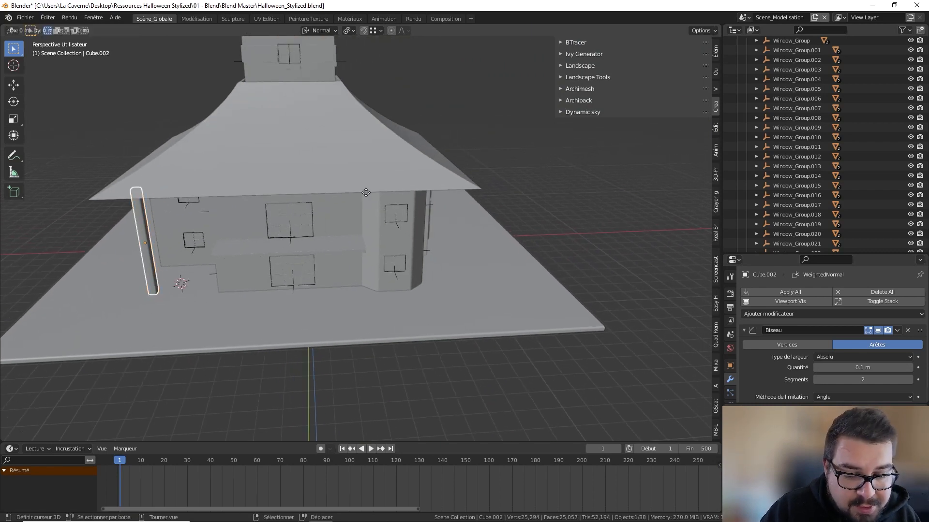
key(x)
click(12, 246)
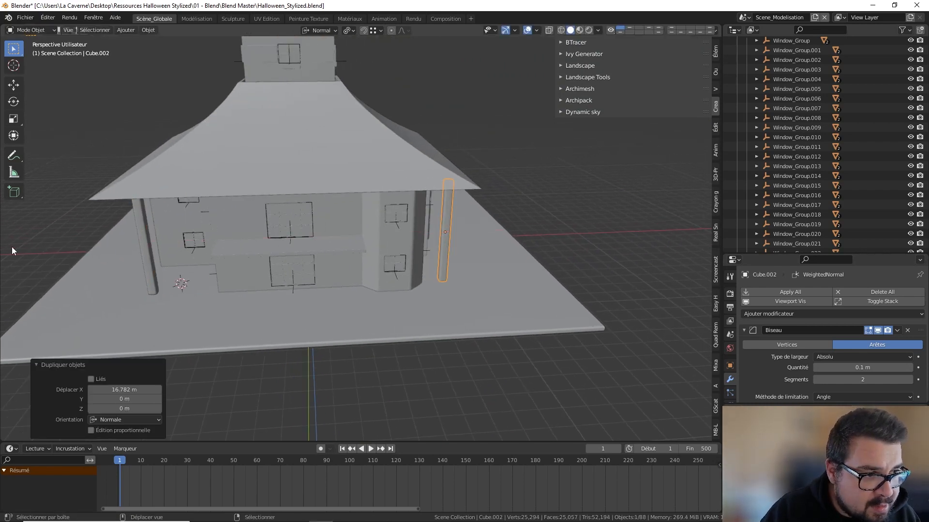
Duplicate the second pillar about 13.44 m along Y to the adjacent roof corner and correct its Y position under the overhang.
middle_drag(12, 247, 263, 235)
key(shift+d)
key(y)
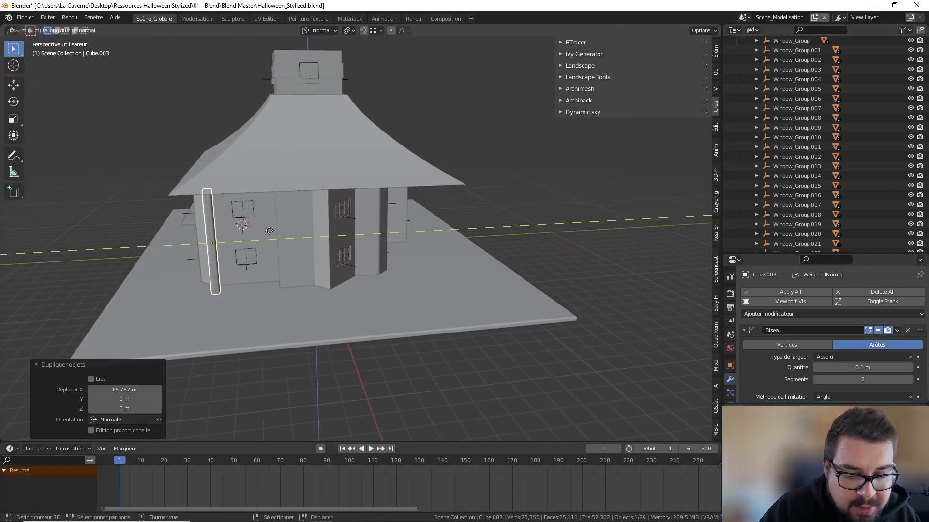
click(495, 262)
middle_drag(495, 262, 527, 233)
key(g)
key(y)
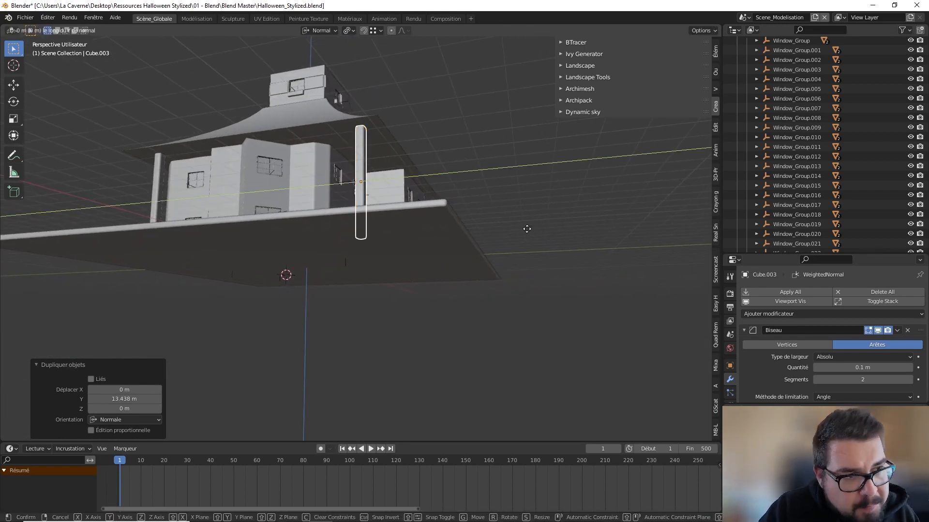
click(451, 243)
Duplicate the third pillar along X to the last free roof corner, and deselect everything.
middle_drag(451, 240, 387, 248)
key(shift+d)
key(x)
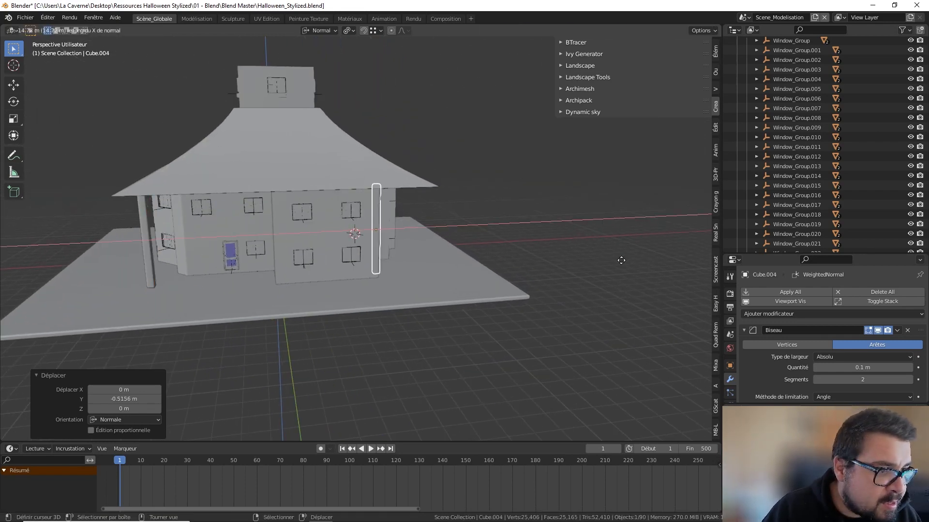
click(648, 263)
middle_drag(648, 262, 541, 251)
key(a)
click(521, 197)
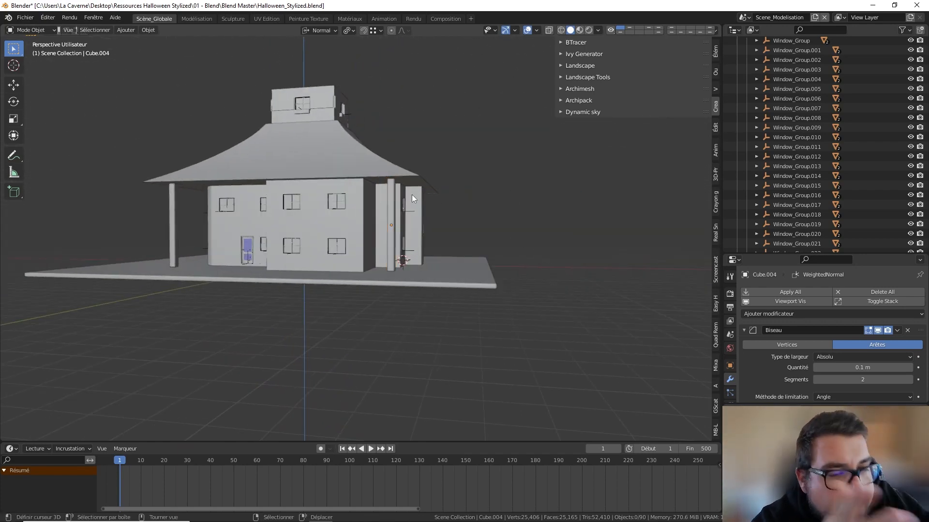
Examine the balcony facade and the slab's front faces in the structure's edit mode.
middle_drag(402, 133, 218, 149)
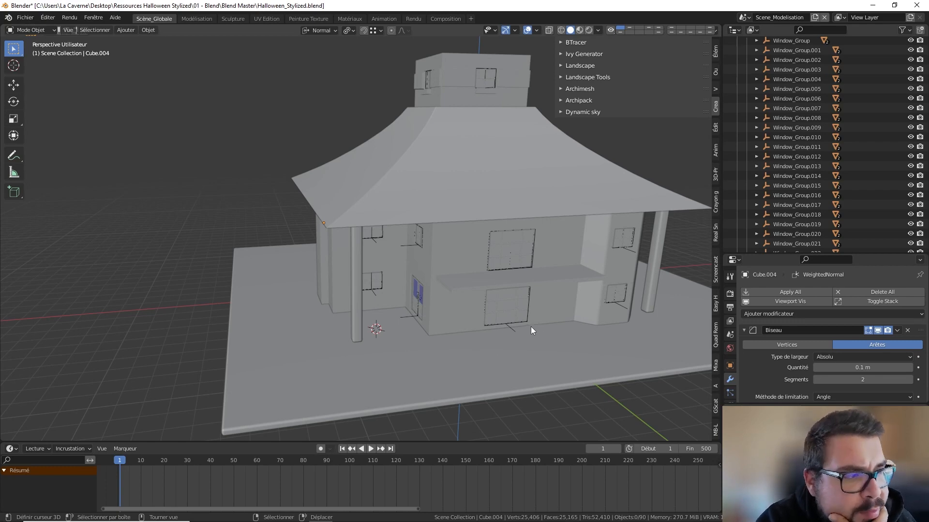
middle_drag(530, 327, 505, 320)
click(472, 265)
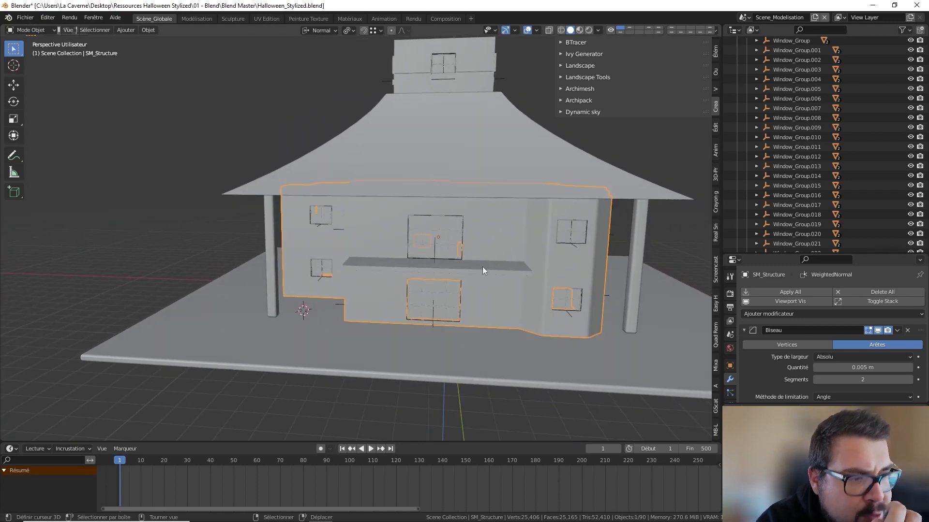
click(489, 274)
click(498, 270)
key(Tab)
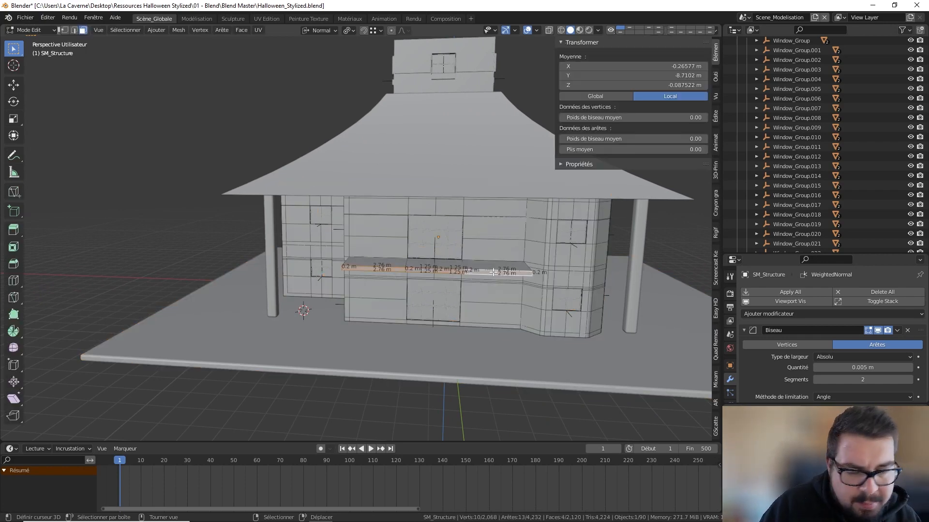
shift+middle_drag(427, 268, 380, 319)
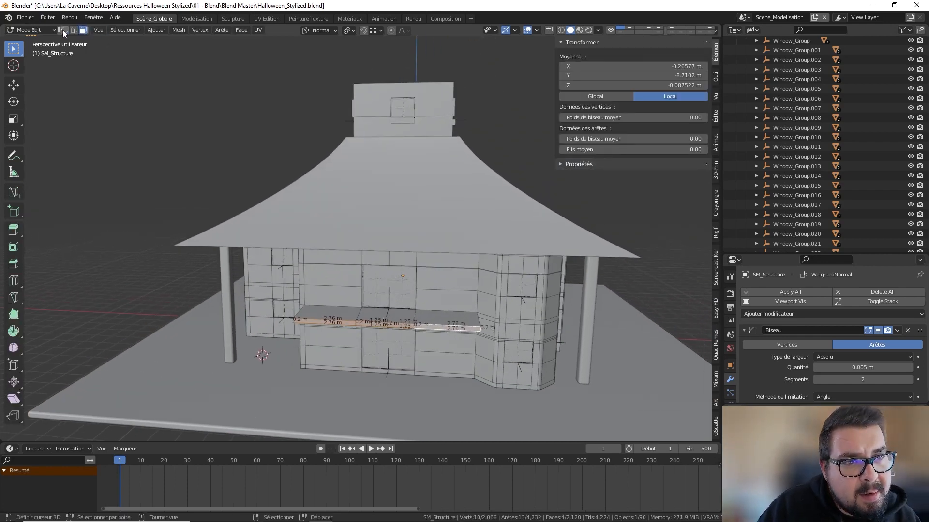
key(Tab)
Duplicate the roof-corner pillar nearest the balcony in place and scale the copy uniformly to 0.5.
click(235, 310)
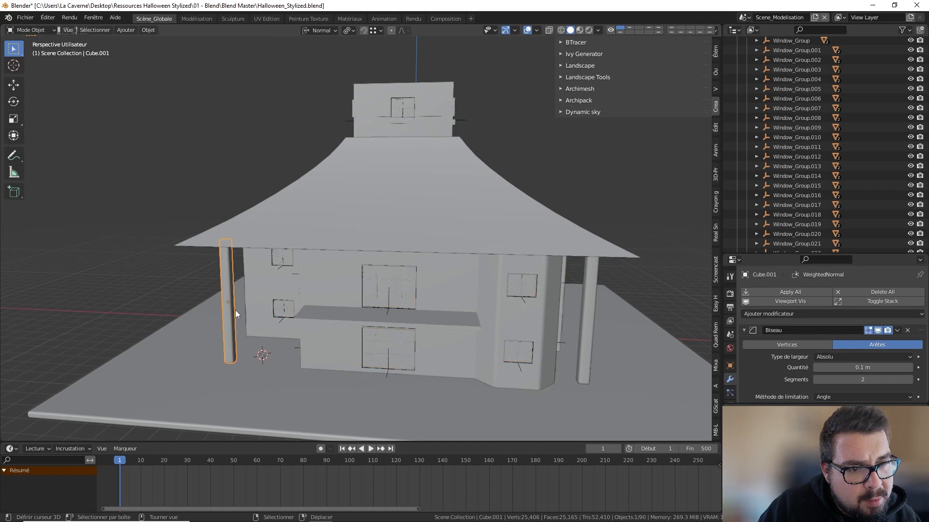
key(shift+d)
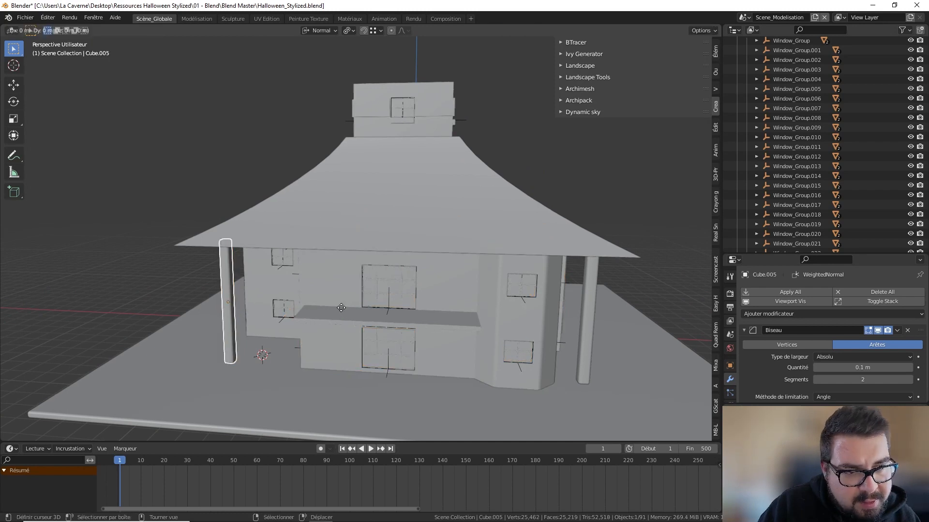
right_click(341, 308)
key(s)
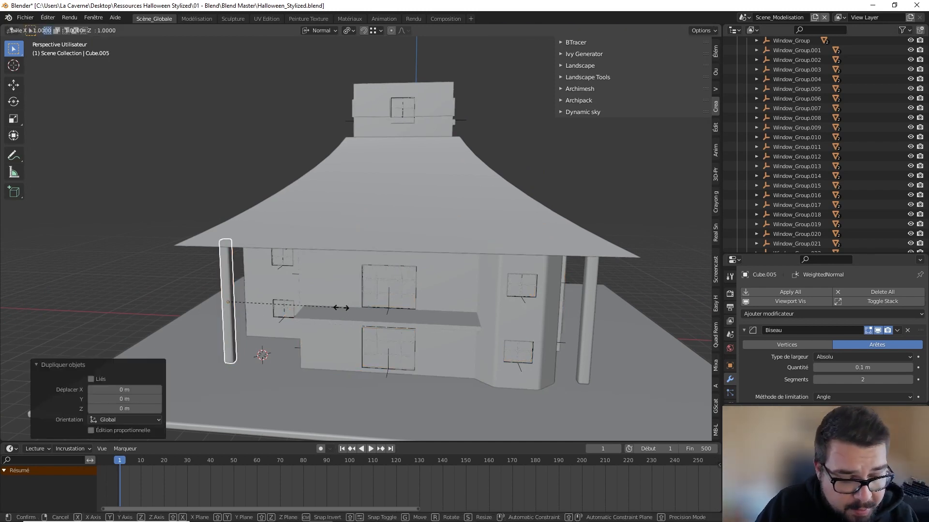
text(0.5)
key(Return)
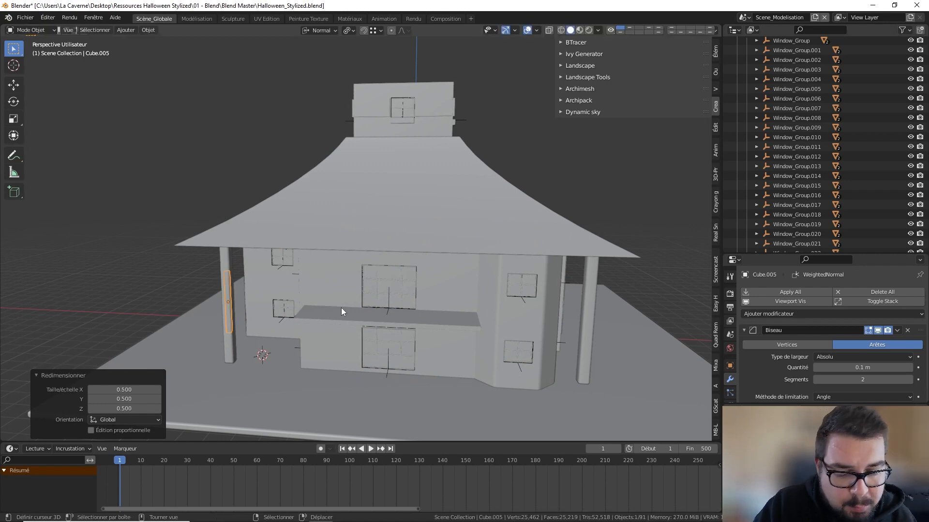
Lower the half-size pillar about 1.56 m along Z with snapping on so it stands on the ground.
key(g)
key(z)
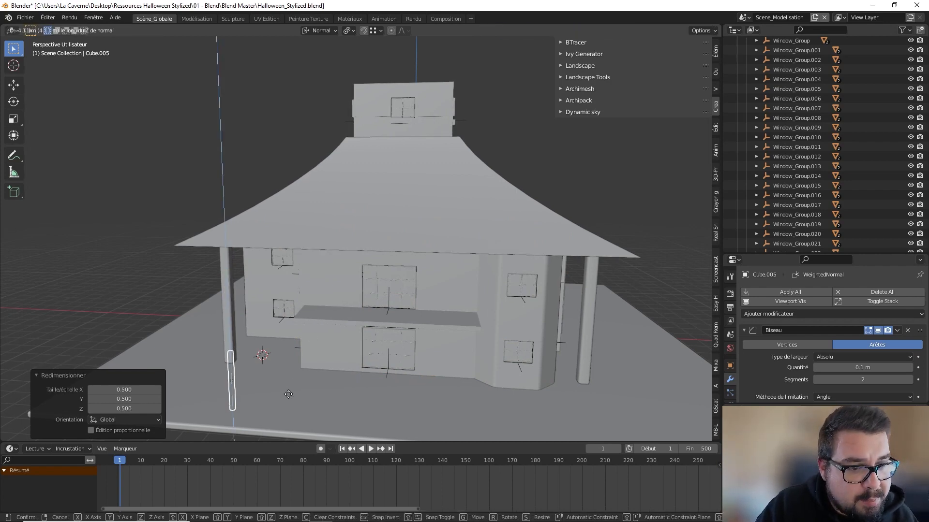
key(Escape)
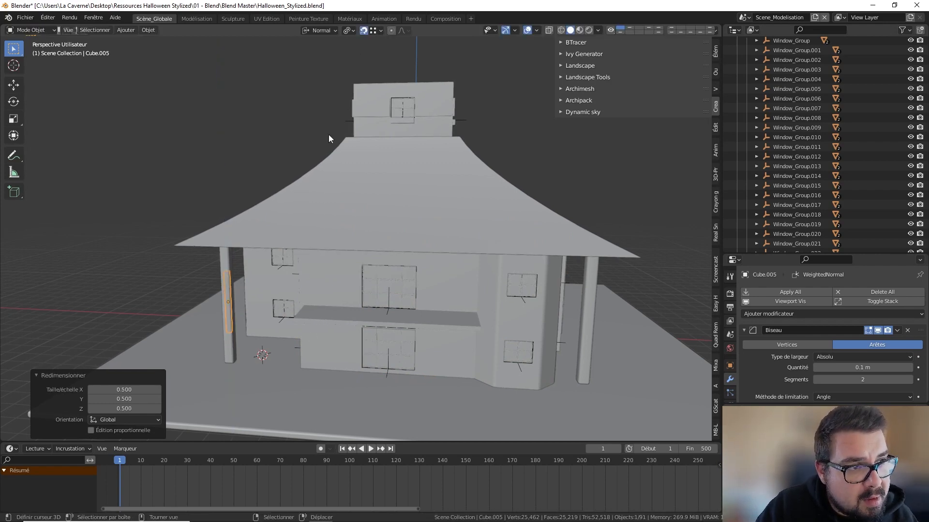
key(g)
key(z)
click(295, 376)
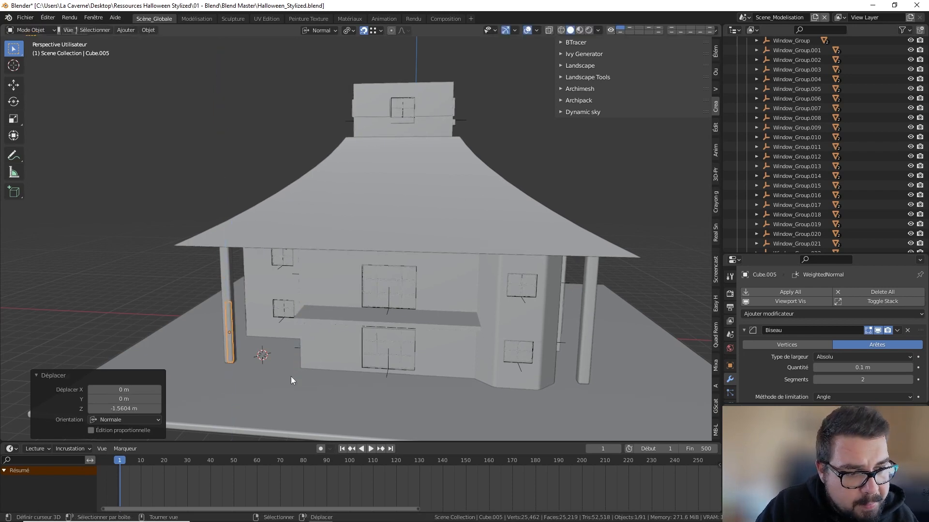
Move the small pillar horizontally about 3.8 m in X and -2.13 m in Y to the balcony slab's outer corner.
key(g)
key(shift+z)
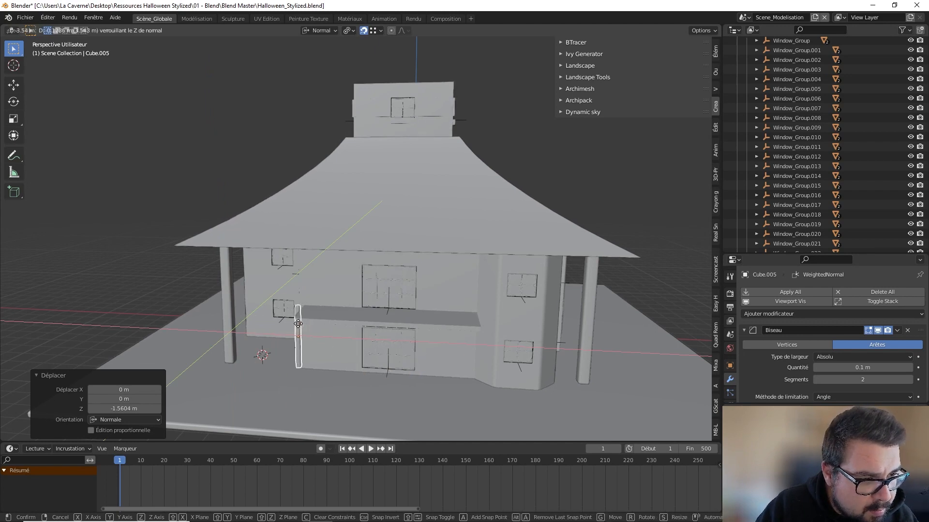
click(297, 320)
Lower the small pillar's top face along Z to meet the underside of the balcony slab.
shift+middle_drag(358, 370, 361, 338)
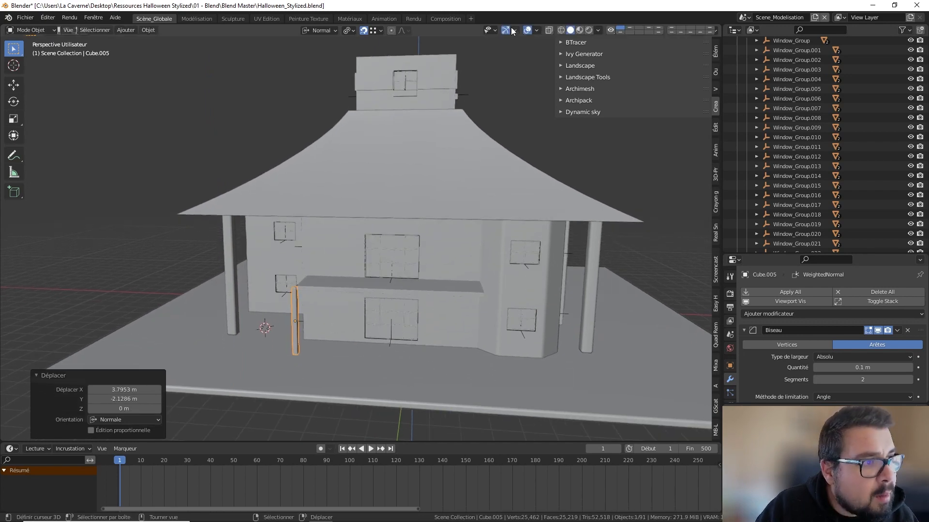
scroll(361, 222, up, 4)
scroll(361, 222, down, 2)
middle_drag(361, 222, 365, 199)
key(Tab)
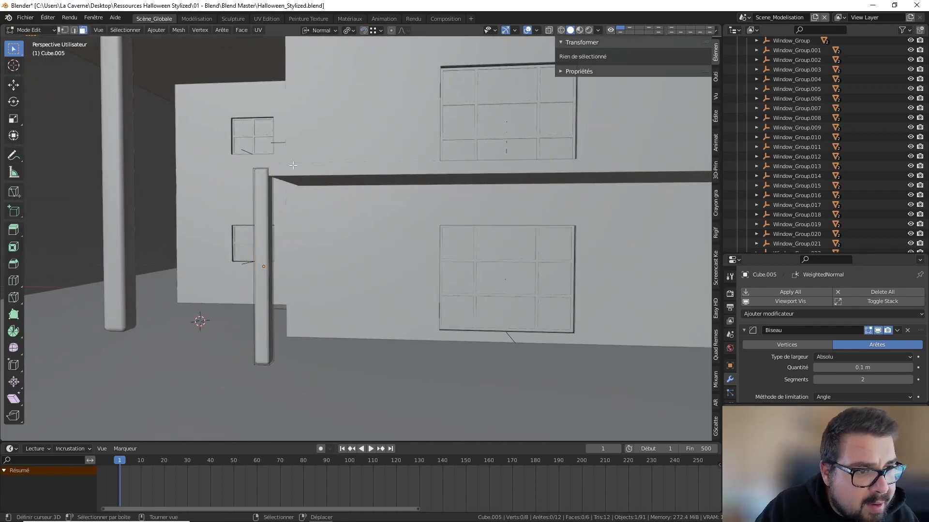
middle_drag(254, 169, 270, 210)
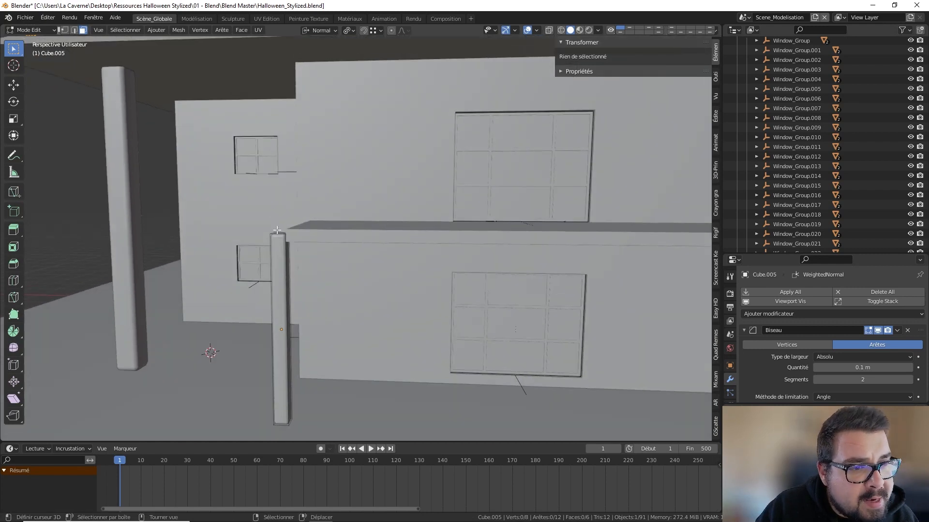
click(278, 229)
key(g)
key(z)
key(z)
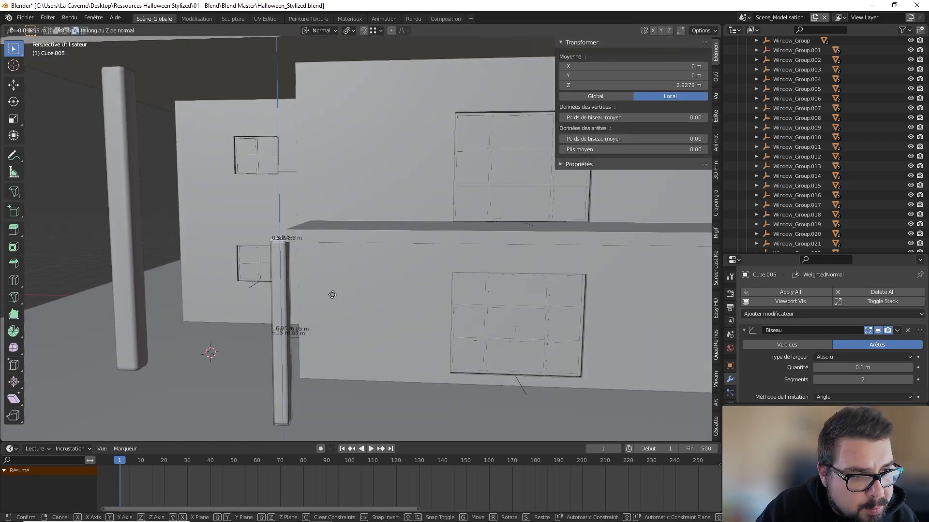
click(335, 288)
key(Tab)
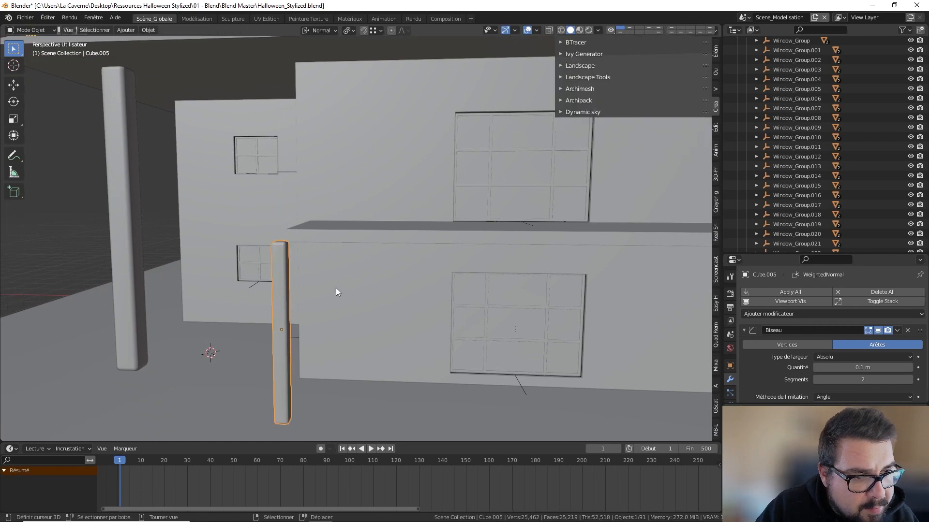
Shift the small pillar about 0.47 m in X, 0.18 m in Y and another 0.12 m in X beneath the slab corner.
key(g)
key(z)
key(z)
click(363, 299)
middle_drag(363, 298, 337, 283)
key(g)
key(y)
key(y)
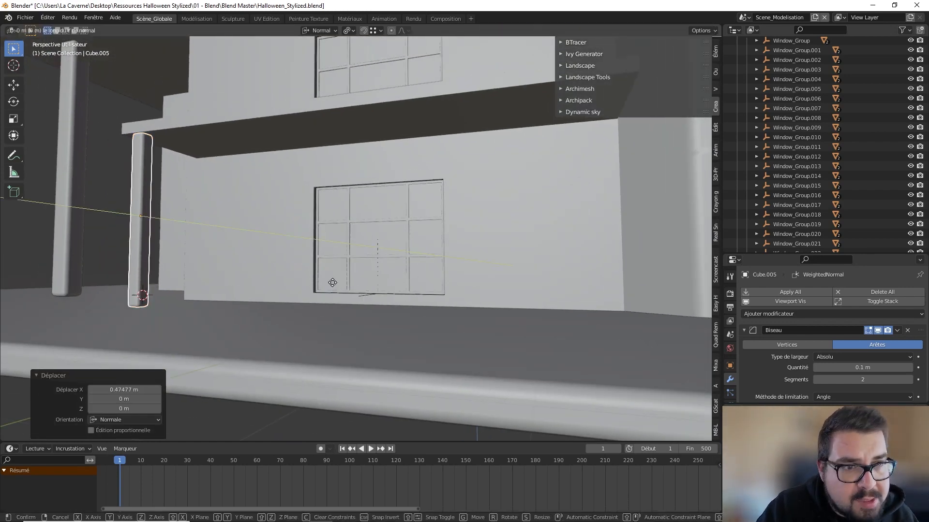
click(410, 289)
key(g)
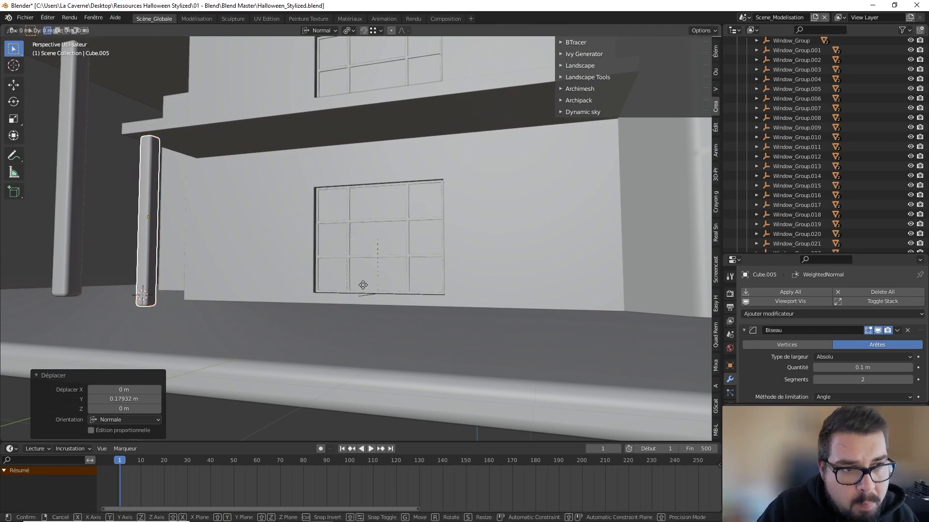
key(x)
key(x)
click(416, 301)
Duplicate the small pillar about 7.28 m along X to the balcony's other front corner, and deselect everything.
scroll(404, 294, down, 10)
middle_drag(405, 294, 370, 289)
key(shift+d)
key(x)
key(x)
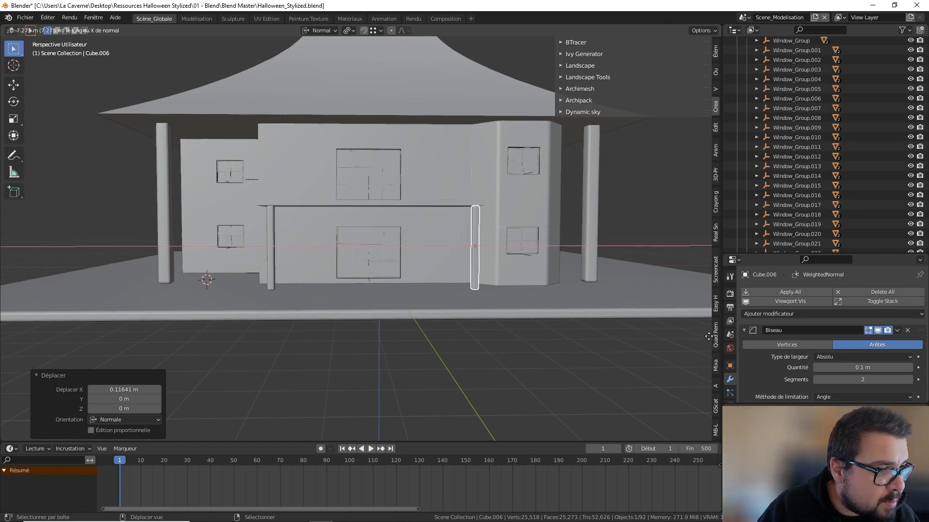
click(619, 308)
middle_drag(616, 306, 505, 292)
key(a)
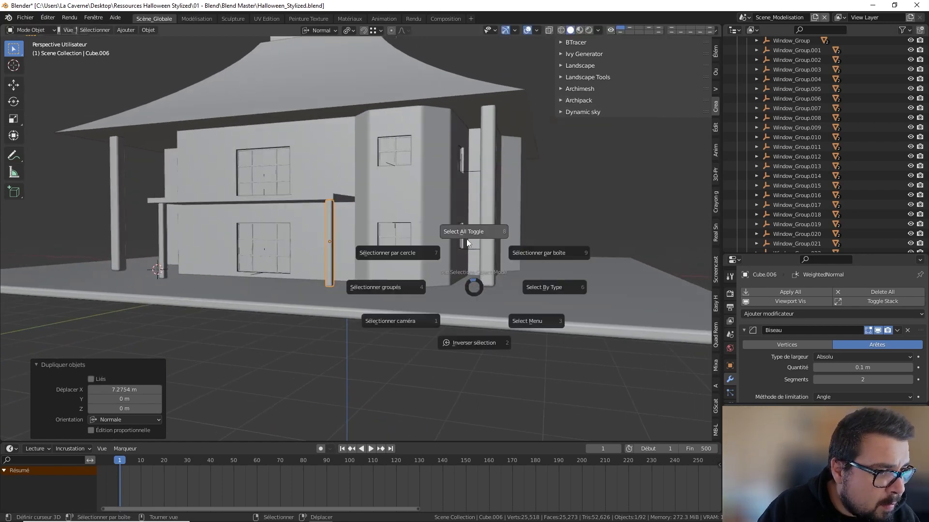
click(466, 239)
Delete the large ground slab beneath the house.
middle_drag(416, 237, 443, 257)
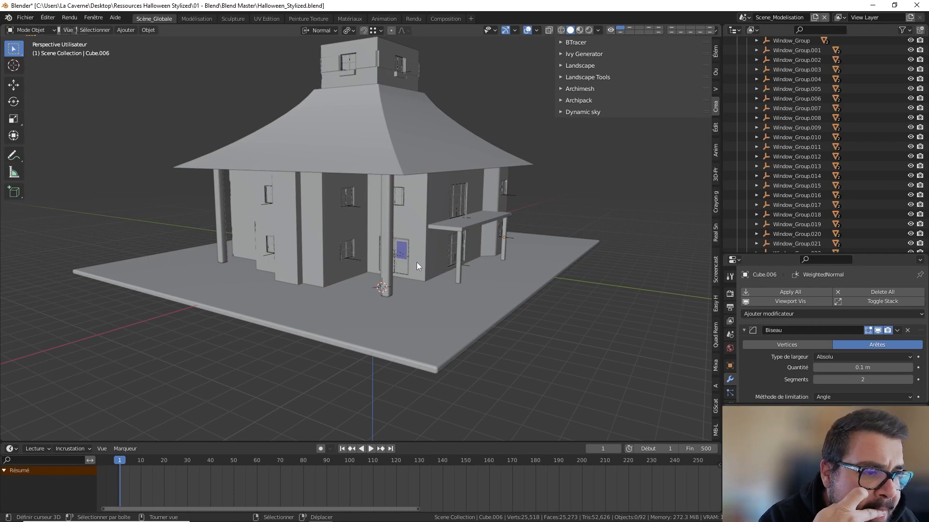
click(443, 323)
key(x)
click(443, 323)
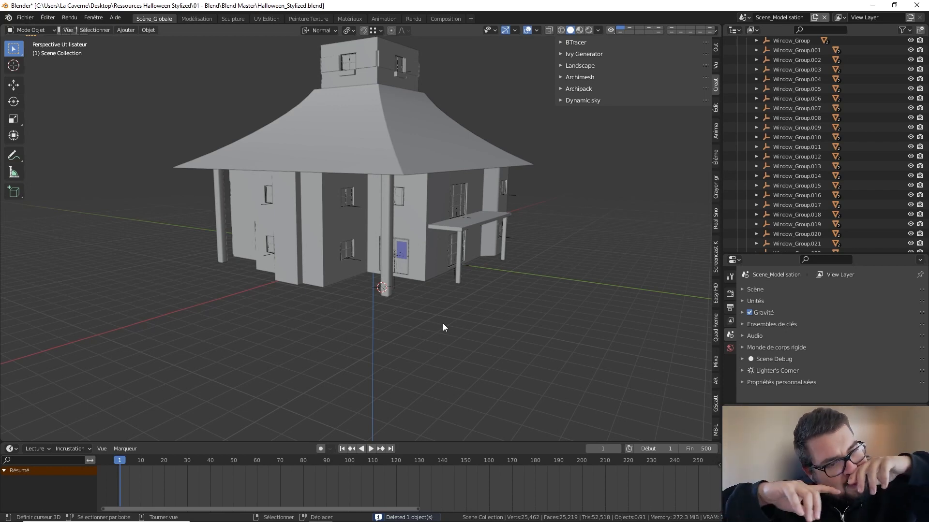
Select all bottom faces of the house structure's walls from the orthographic bottom view in edit mode.
click(321, 271)
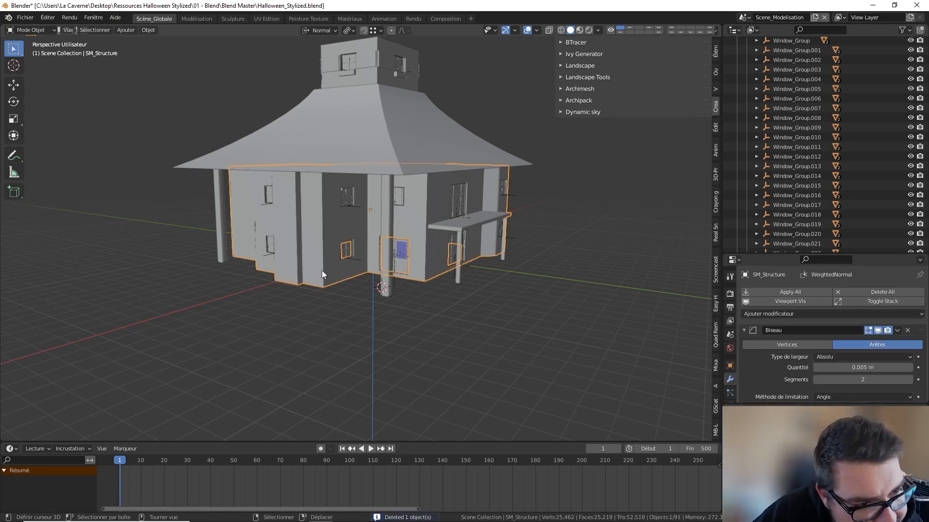
key(Tab)
middle_drag(321, 271, 323, 246)
scroll(323, 246, up, 4)
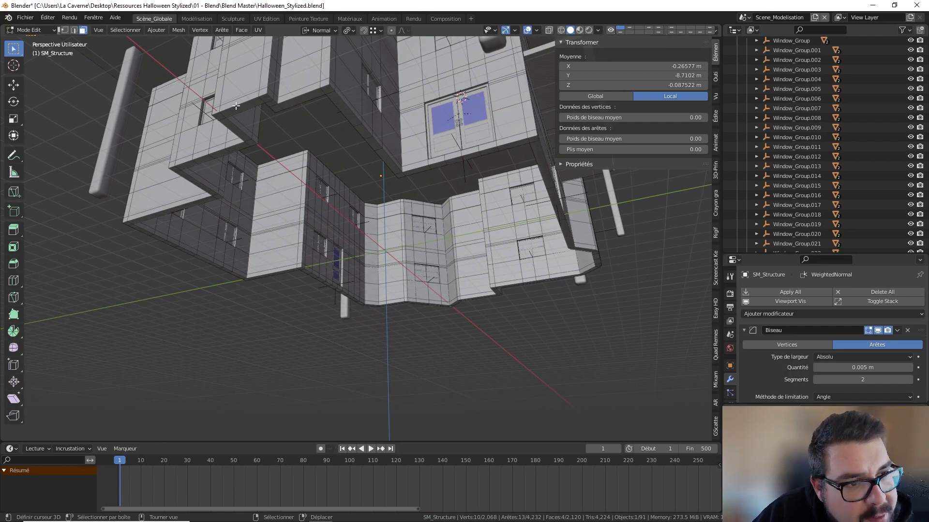
alt+click(263, 101)
alt+click(267, 103)
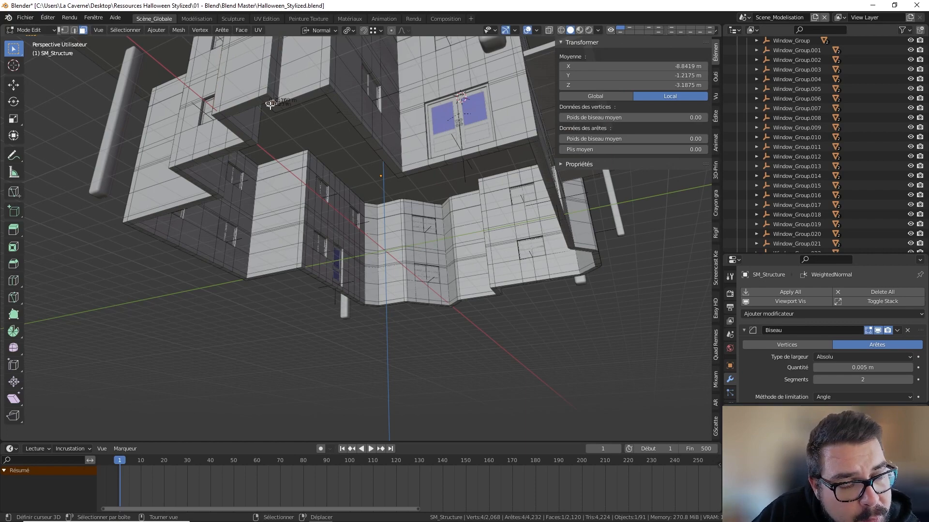
key(ctrl+KP_7)
scroll(267, 107, down, 4)
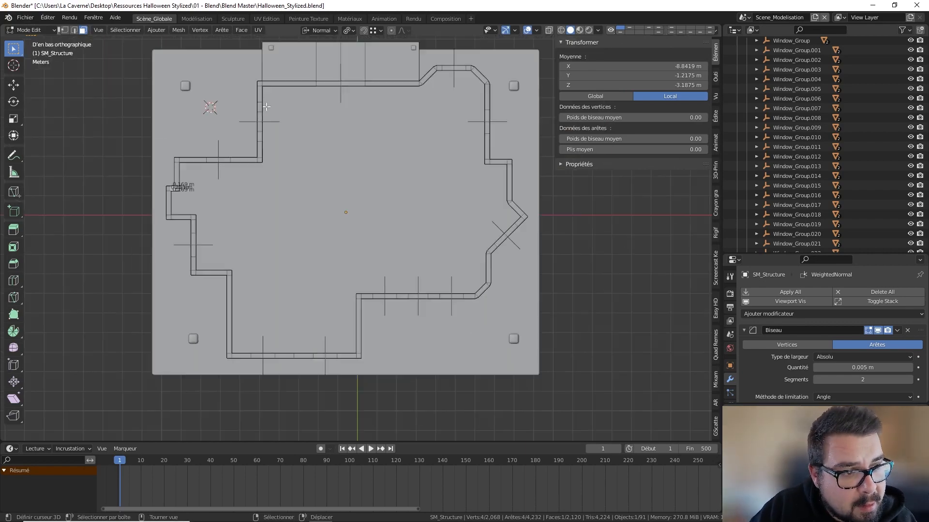
drag(514, 75, 88, 398)
middle_drag(414, 168, 354, 170)
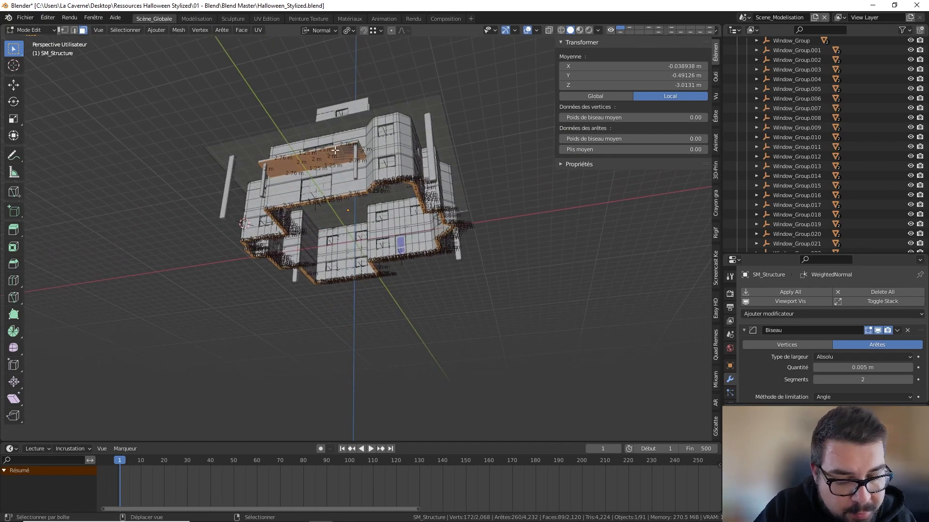
Remove the balcony slab's underside faces from the selection, keeping only the walls' bottom faces.
key(shift+l)
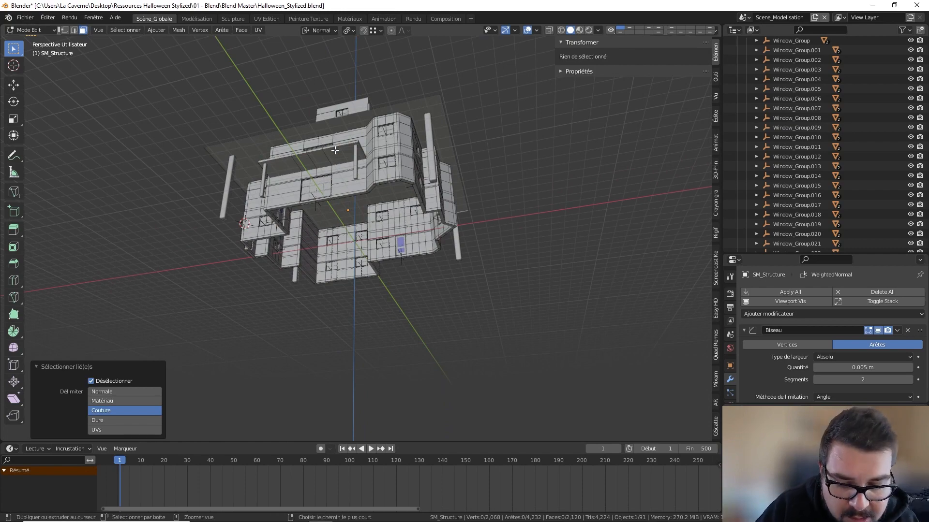
key(ctrl+z)
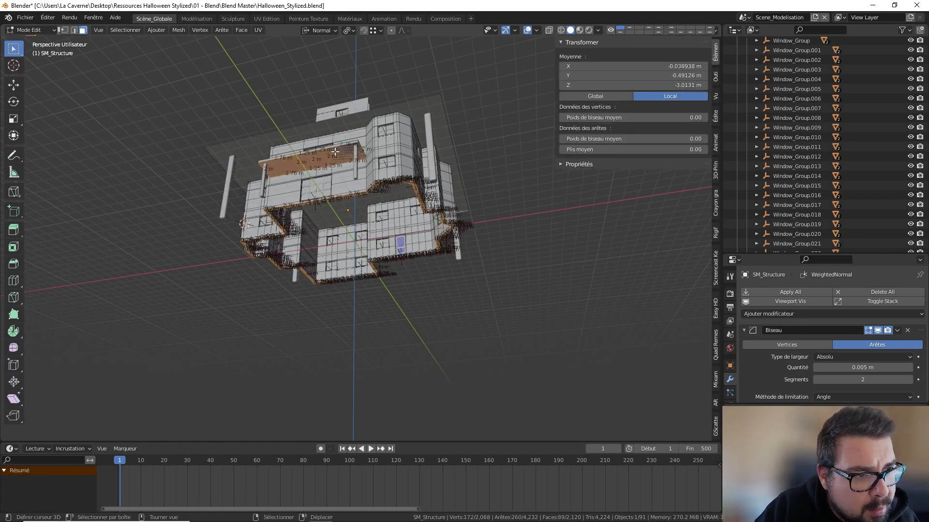
shift+right_click(335, 153)
shift+right_click(307, 161)
shift+right_click(288, 165)
shift+right_click(319, 160)
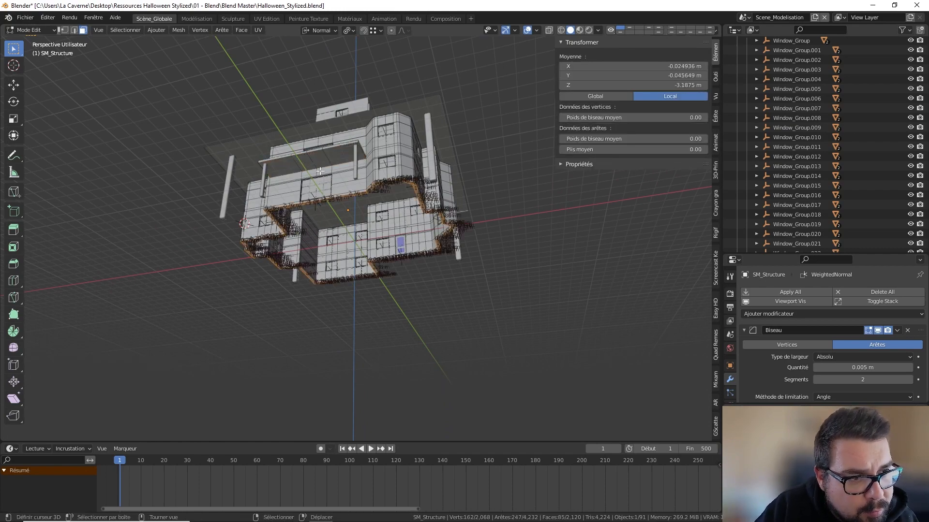
Move the walls' bottom faces 0.5 m downward along Z and return to object mode.
middle_drag(320, 172, 370, 135)
middle_drag(288, 193, 363, 262)
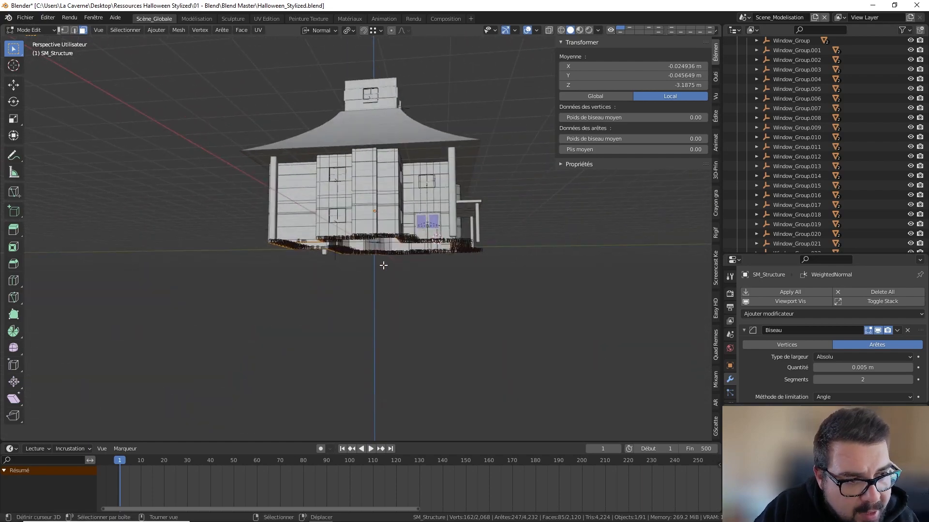
text(gz)
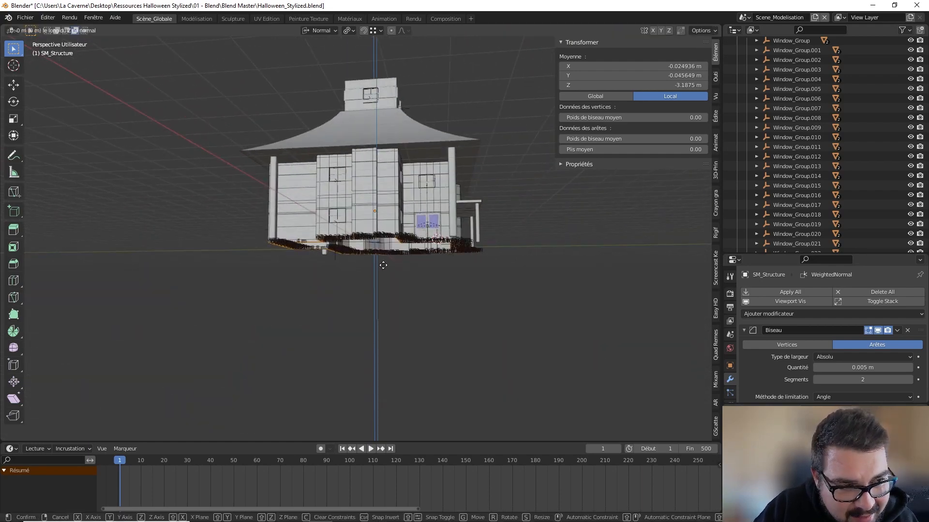
text(0.5] 5)
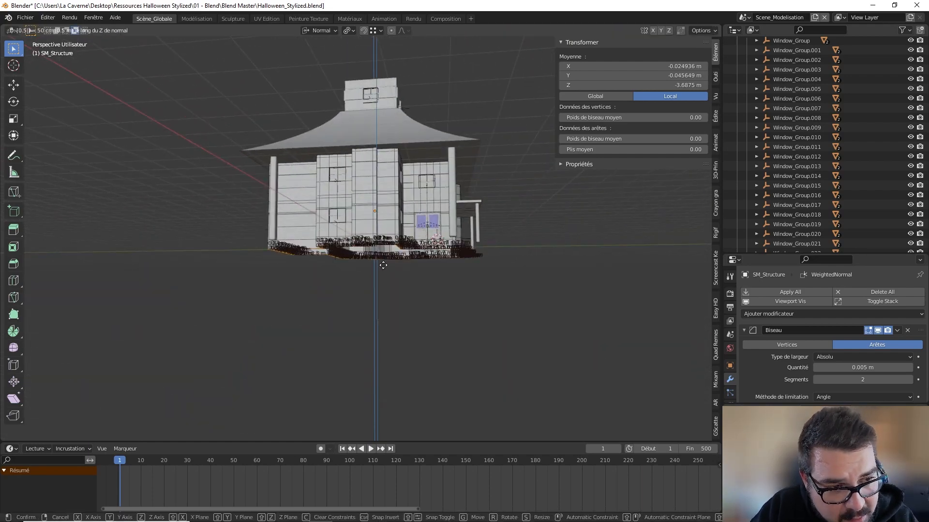
key(Return)
key(Tab)
Select all the pillars together: the tall ones at the roof corners and the two small balcony supports.
middle_drag(391, 269, 388, 242)
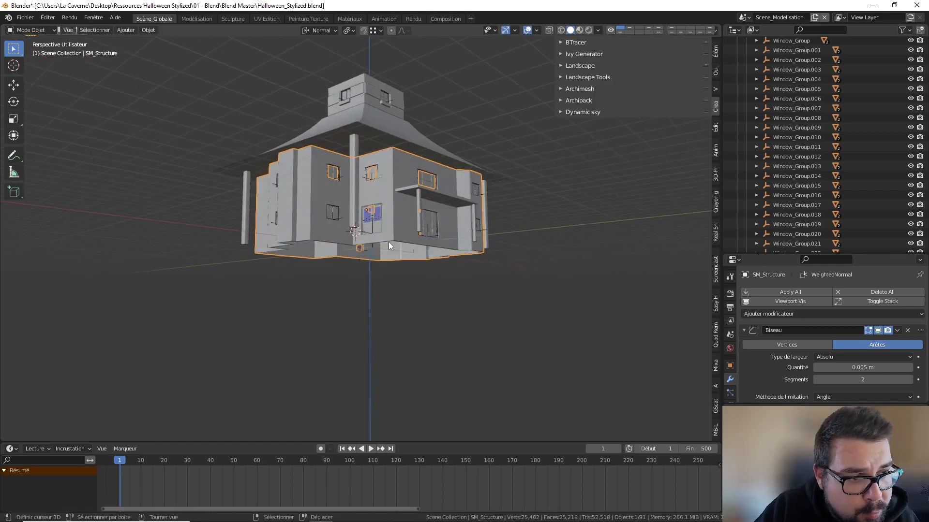
middle_drag(472, 234, 446, 253)
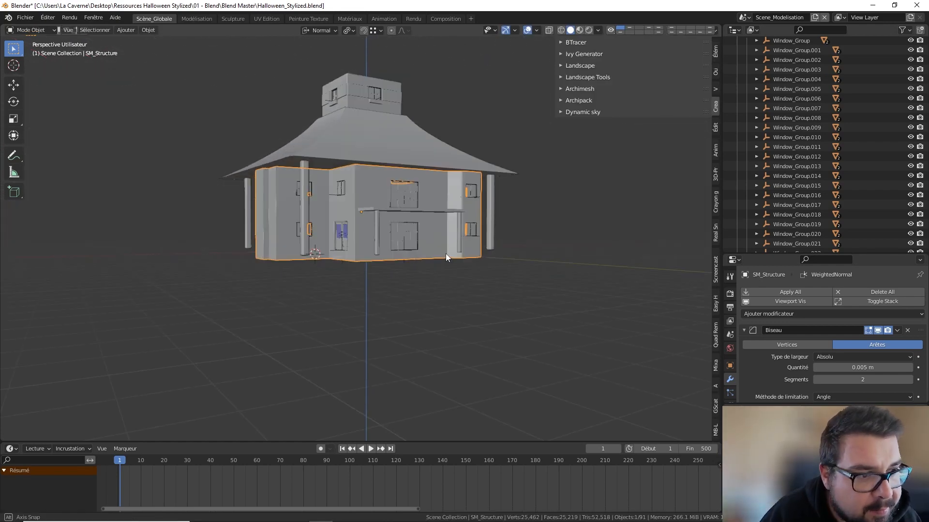
click(306, 235)
key(Tab)
key(Tab)
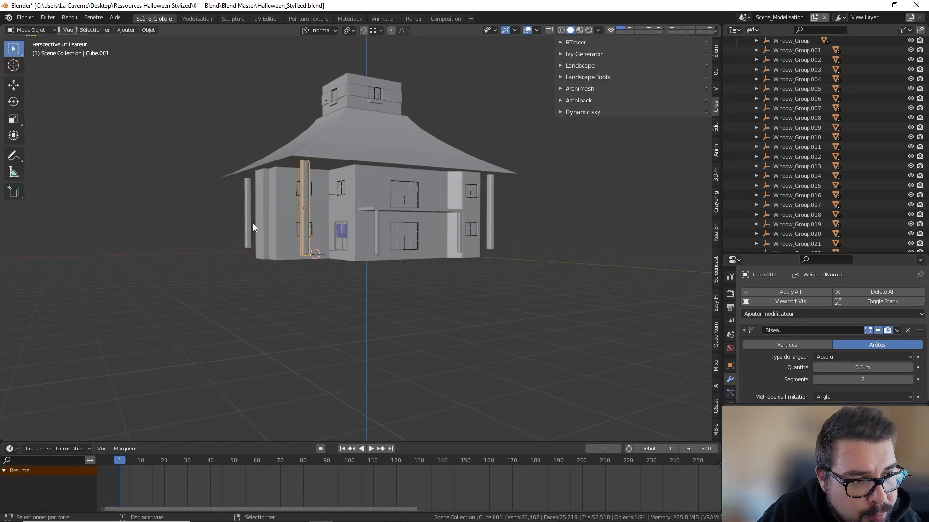
shift+click(244, 219)
middle_drag(243, 219, 388, 221)
shift+click(268, 218)
middle_drag(257, 231, 394, 203)
shift+click(312, 220)
shift+click(277, 237)
shift+click(254, 231)
Enter edit mode on the selected pillars and select the bottom face of all six, corner pillars and balcony supports alike.
scroll(394, 202, up, 2)
key(Tab)
scroll(376, 208, up, 3)
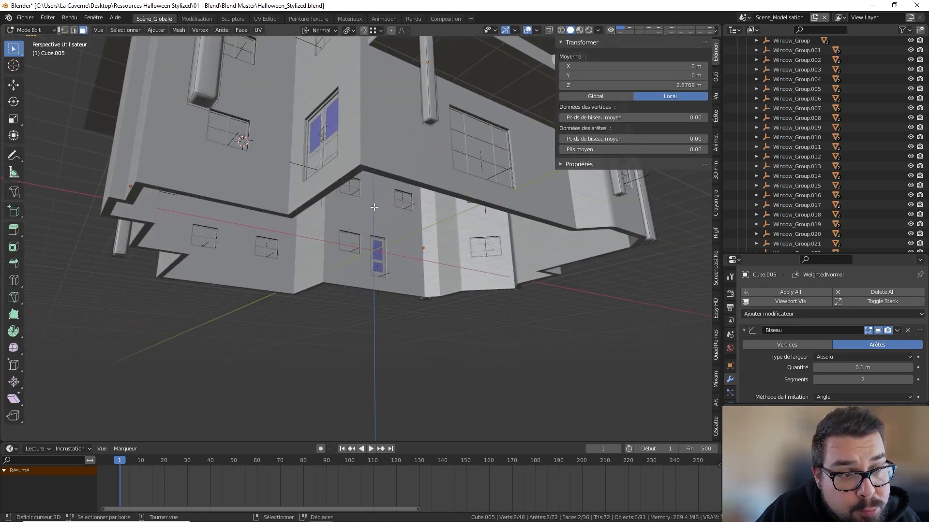
right_click(206, 105)
shift+right_click(428, 122)
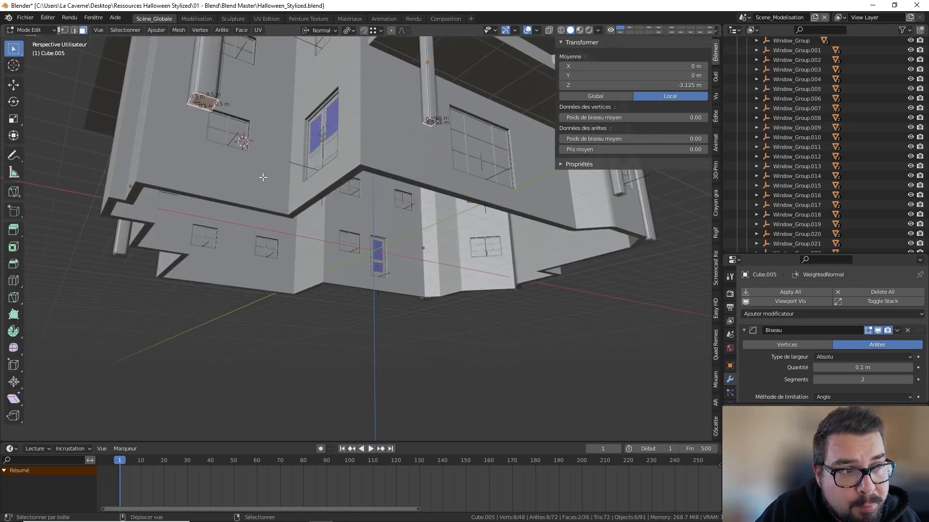
middle_drag(429, 122, 336, 163)
shift+right_click(182, 236)
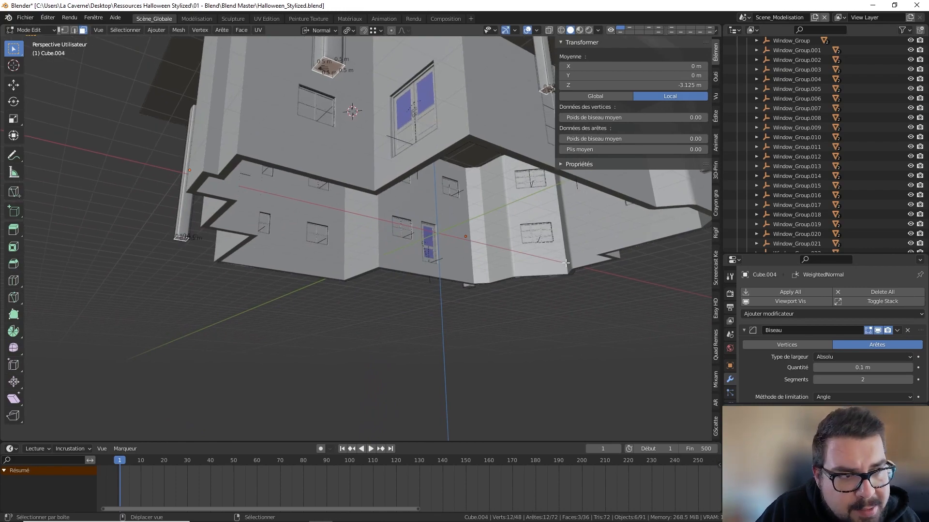
middle_drag(565, 263, 483, 243)
shift+right_click(483, 206)
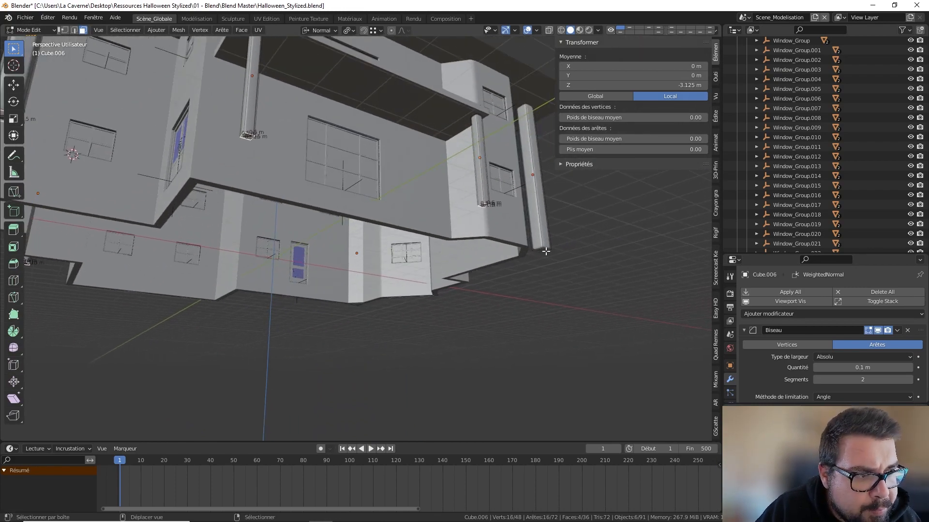
middle_drag(535, 270, 496, 214)
shift+right_click(486, 266)
shift+right_click(486, 266)
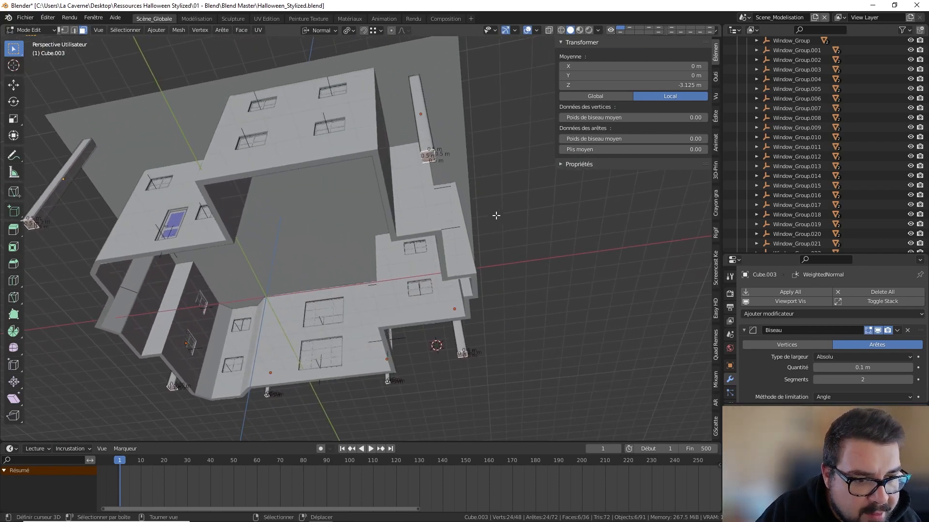
Extrude the pillars' bottom faces 0.5 m downward and return to object mode.
key(e)
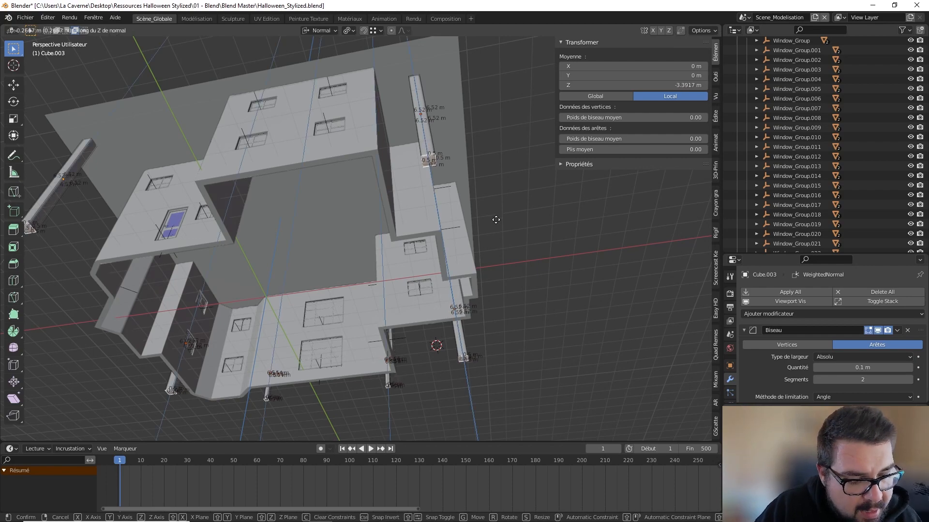
text(0.5)
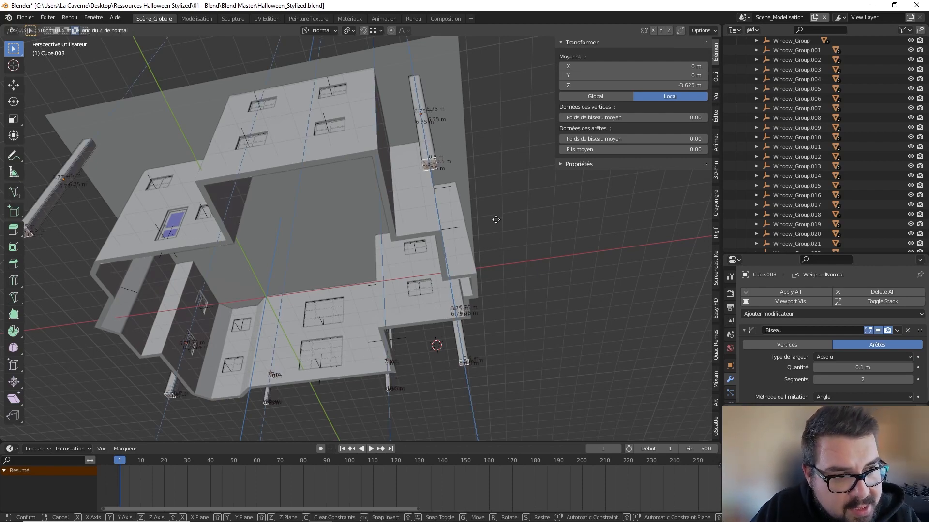
key(Return)
middle_drag(496, 219, 306, 300)
key(Tab)
Apply rotation and scale to all visible objects, set their origins to geometry, and deselect everything.
key(KP_1)
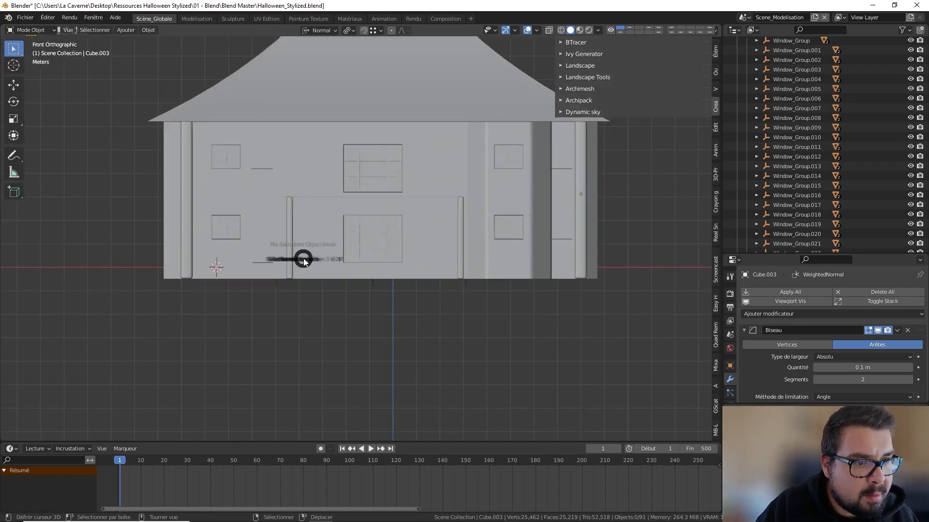
key(a)
key(q)
click(266, 156)
key(q)
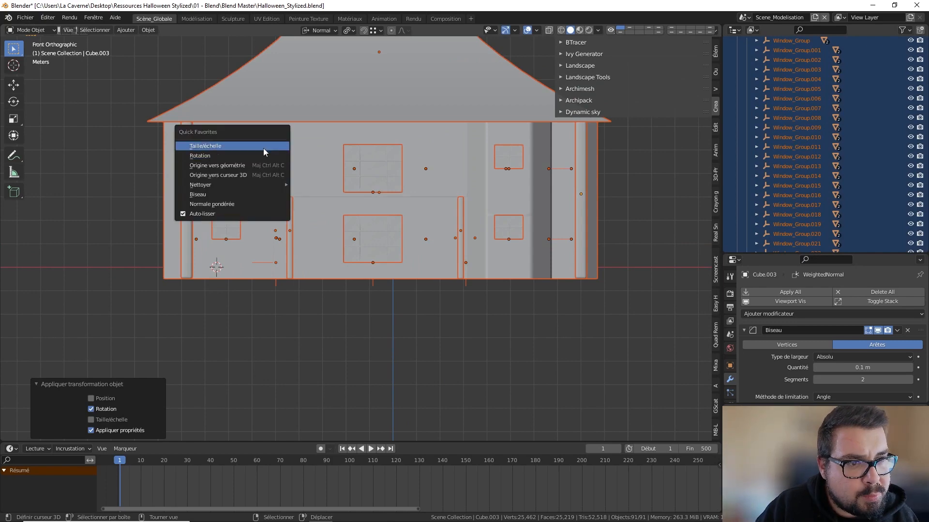
click(239, 158)
key(q)
click(234, 169)
key(a)
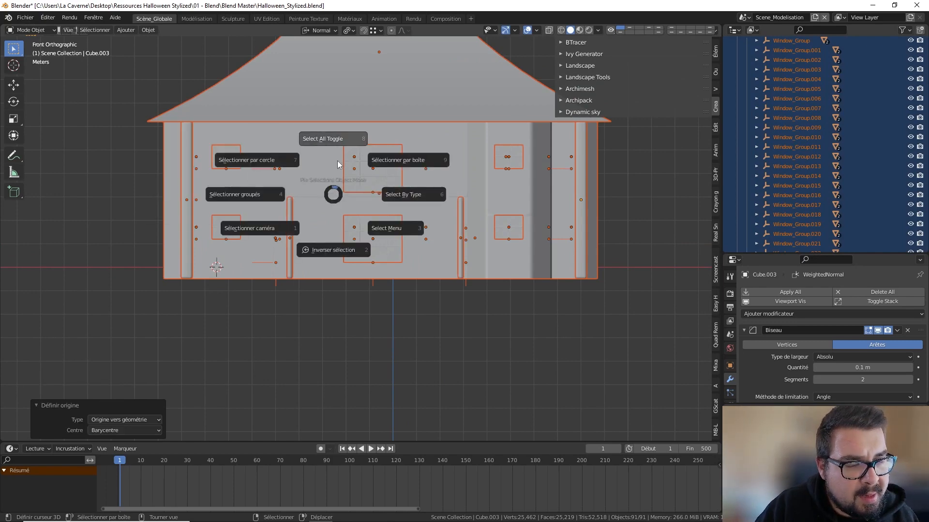
click(336, 142)
Reveal the hidden side tower and upper roof, and clear the selection.
middle_drag(340, 203, 306, 208)
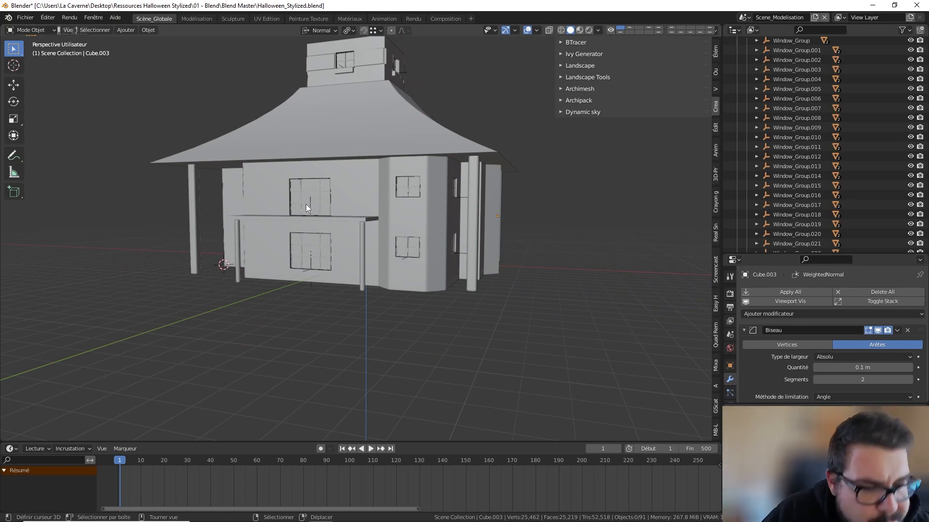
scroll(299, 193, down, 3)
middle_drag(326, 201, 368, 213)
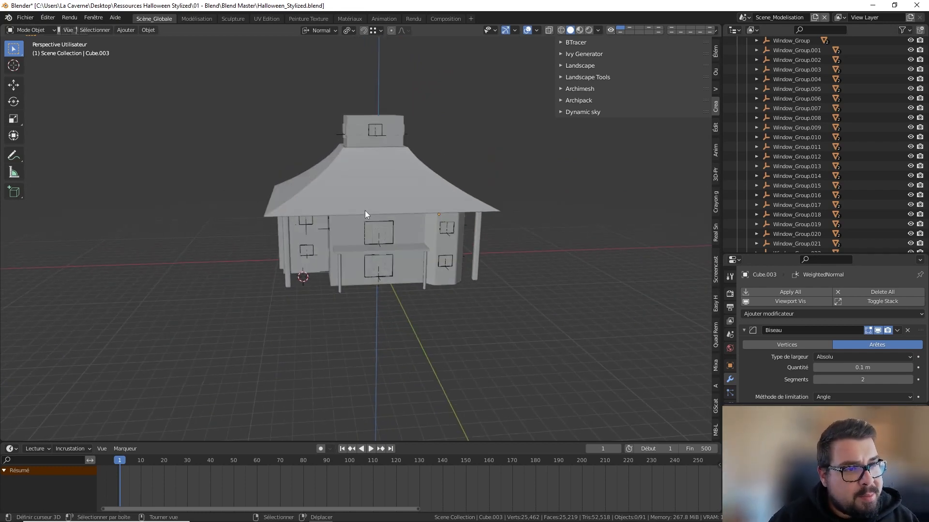
key(alt+h)
key(a)
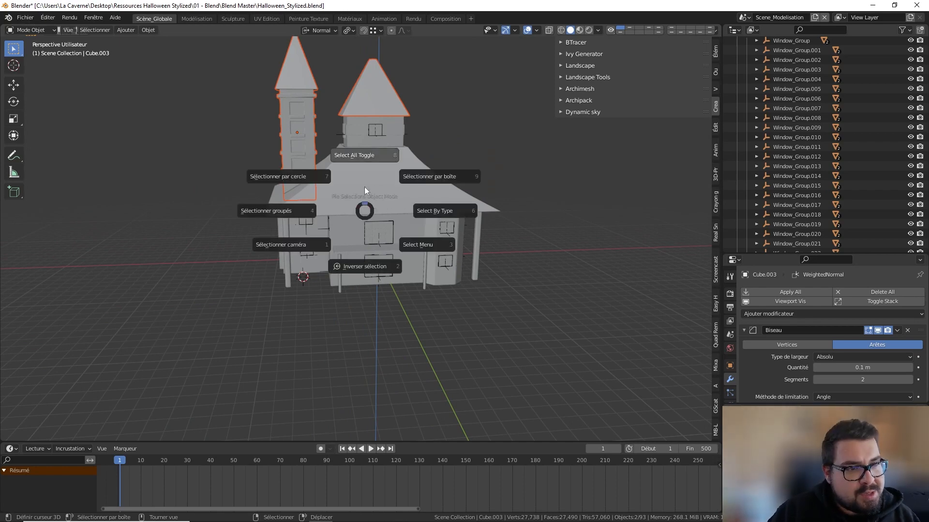
click(378, 141)
middle_drag(422, 165, 457, 166)
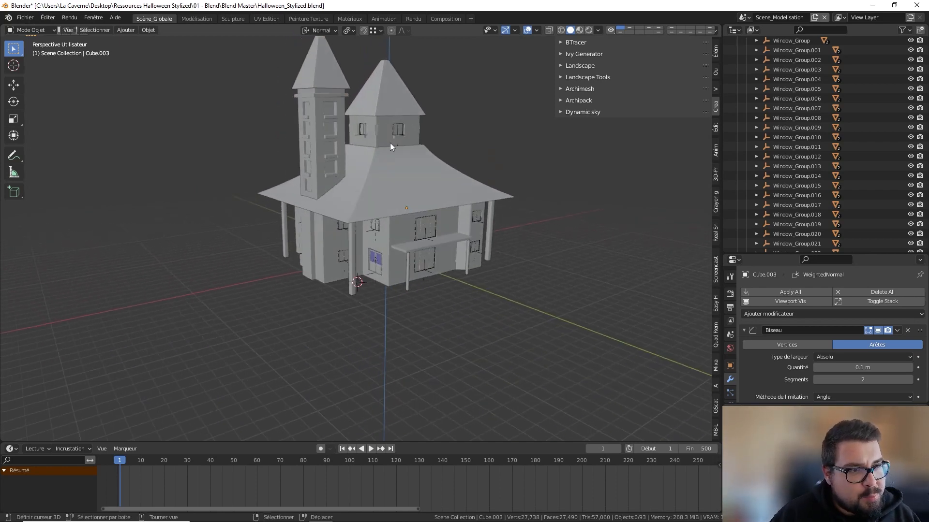
Check the face orientation of the house's upper storey and roofs with the overlay, and turn the overlay back off.
click(373, 139)
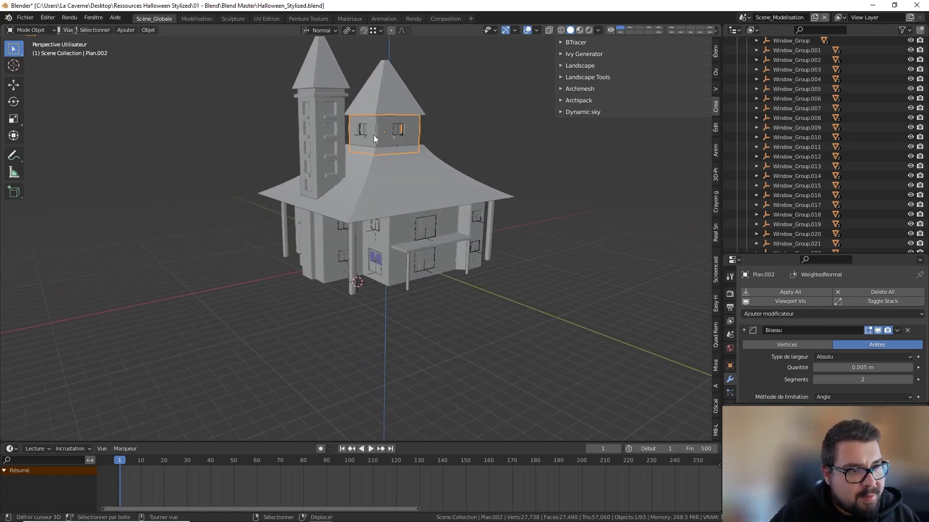
click(536, 30)
click(477, 204)
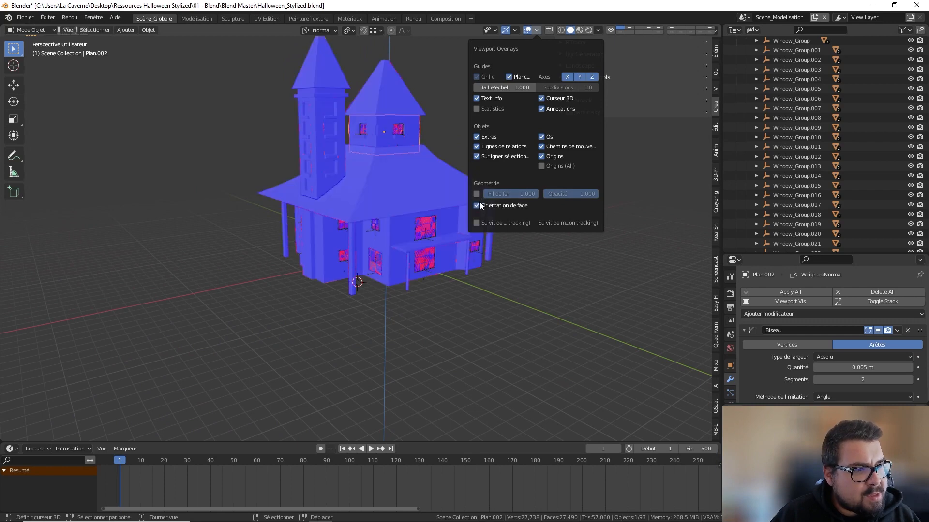
scroll(411, 137, up, 5)
shift+middle_drag(402, 111, 402, 244)
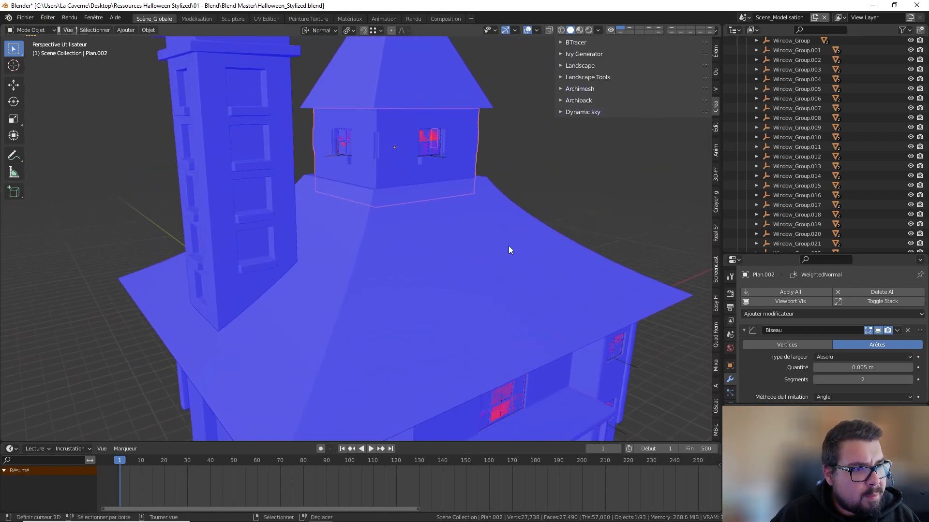
scroll(437, 155, up, 4)
shift+middle_drag(440, 92, 465, 119)
scroll(408, 165, down, 3)
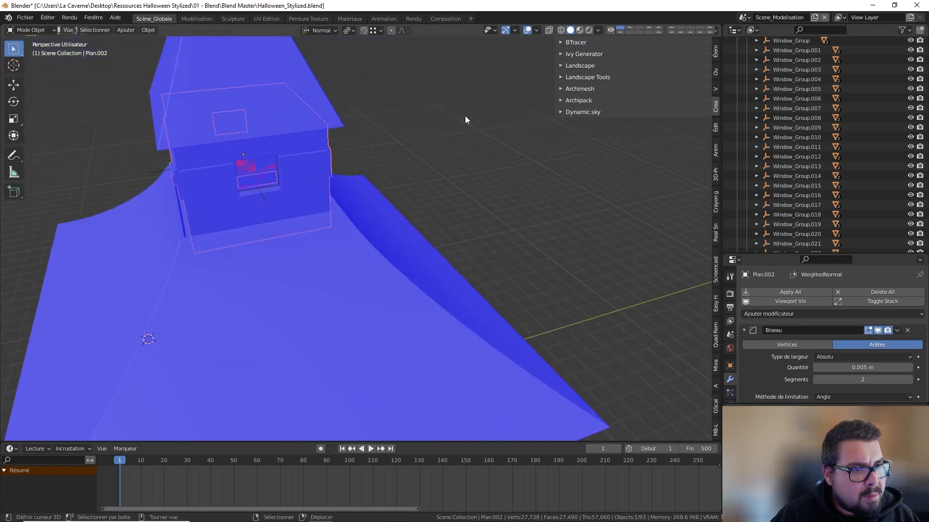
click(536, 30)
click(478, 205)
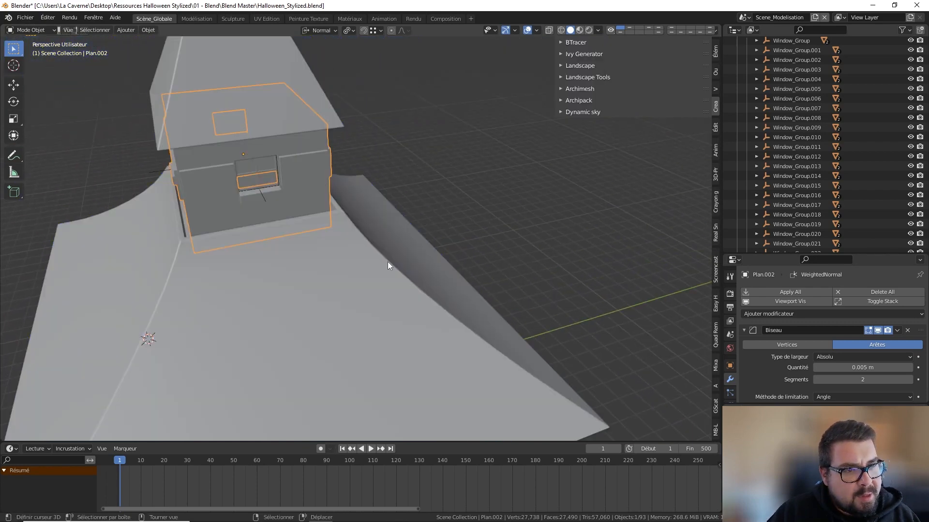
Deselect everything and examine the complete house from several sides, from above the roof and from below.
scroll(387, 262, down, 2)
key(a)
click(382, 198)
middle_drag(382, 198, 476, 198)
scroll(463, 165, down, 3)
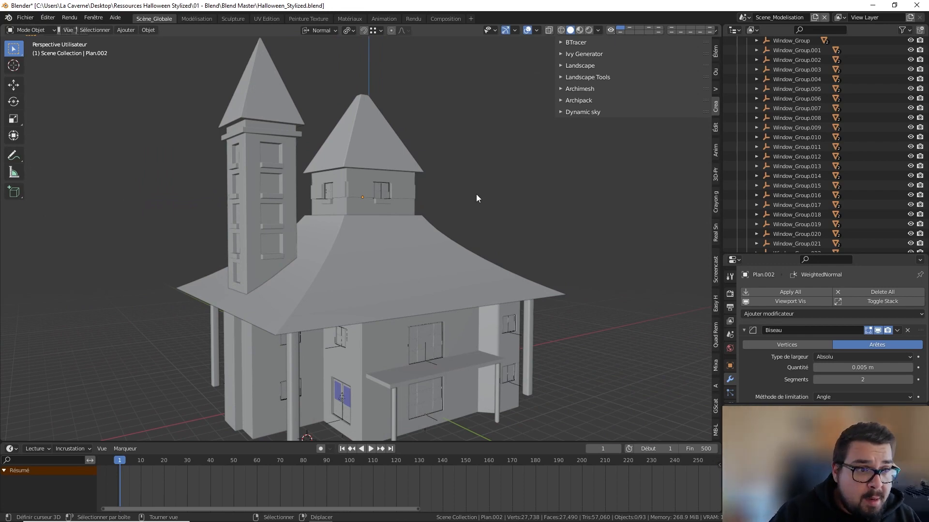
scroll(476, 197, up, 3)
scroll(477, 194, down, 1)
middle_drag(477, 194, 422, 199)
scroll(418, 213, down, 5)
middle_drag(414, 238, 384, 268)
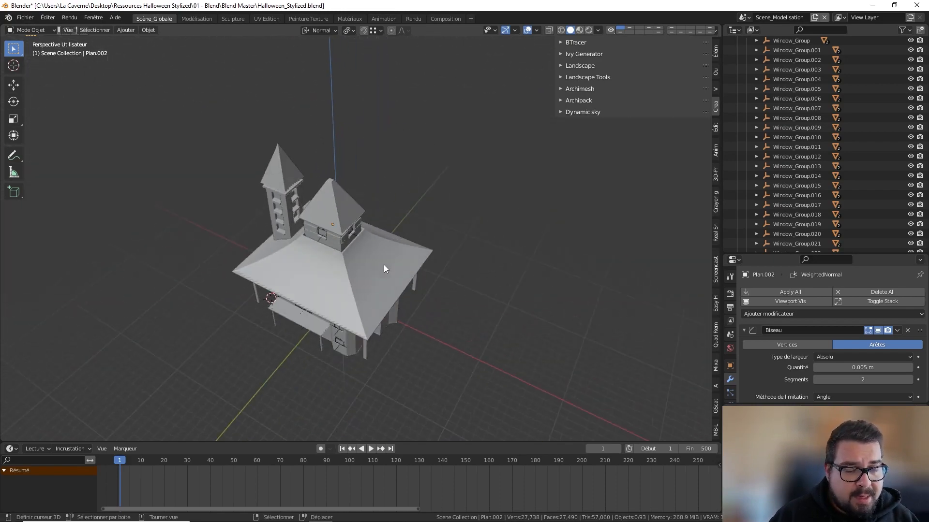
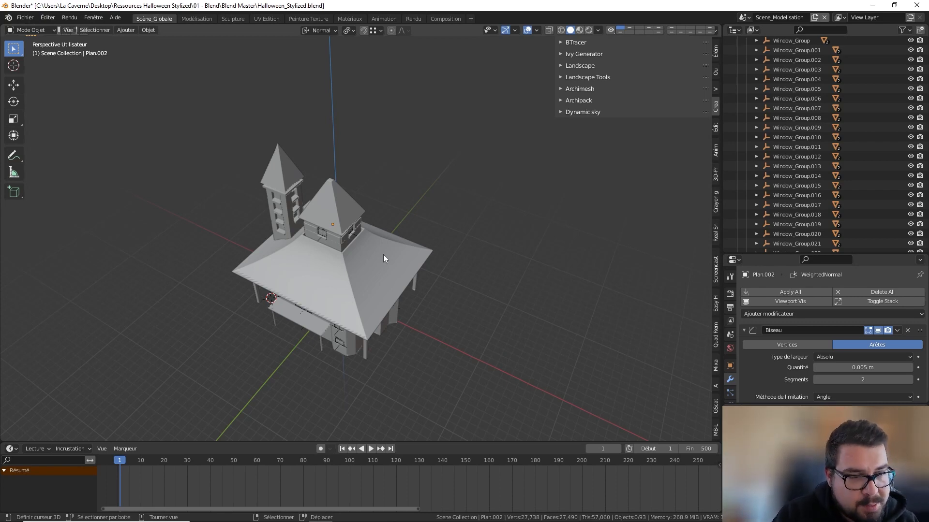
middle_drag(332, 276, 344, 205)
scroll(338, 236, up, 4)
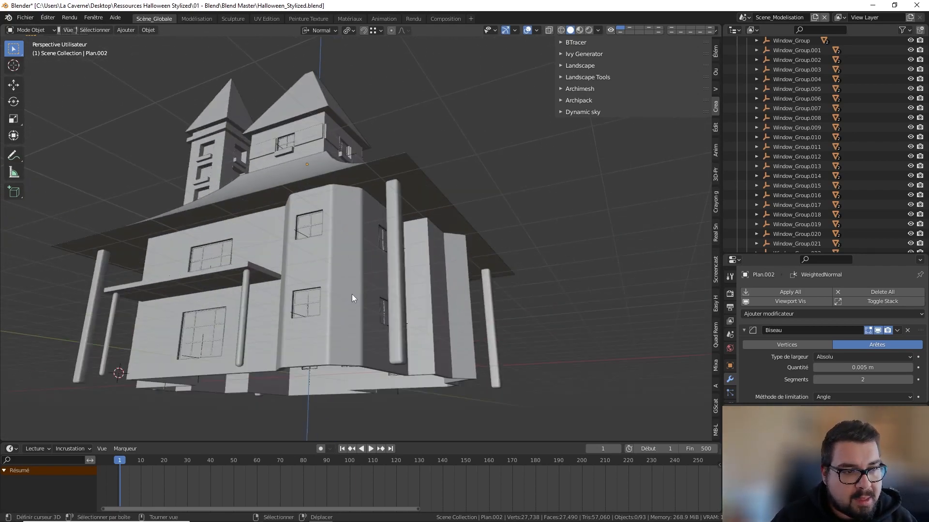
middle_drag(354, 296, 381, 271)
scroll(407, 300, up, 1)
scroll(381, 271, down, 2)
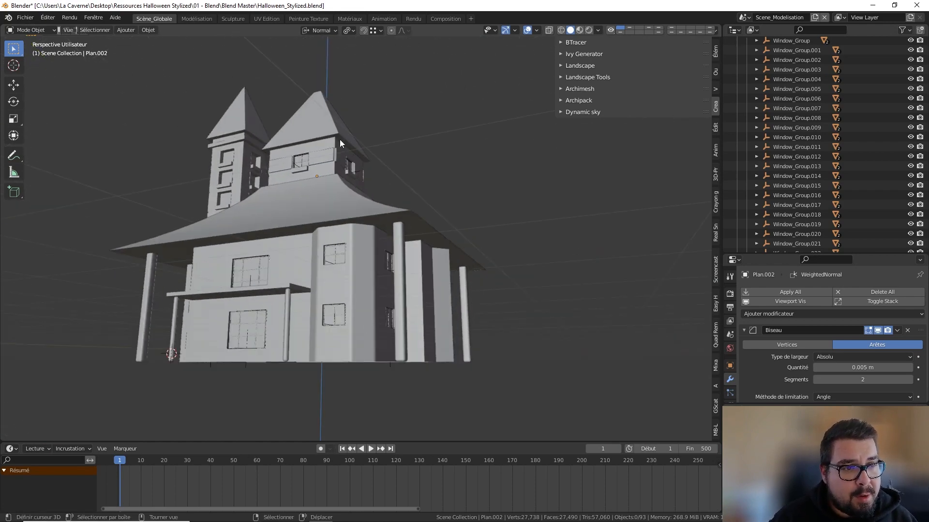
scroll(339, 142, up, 2)
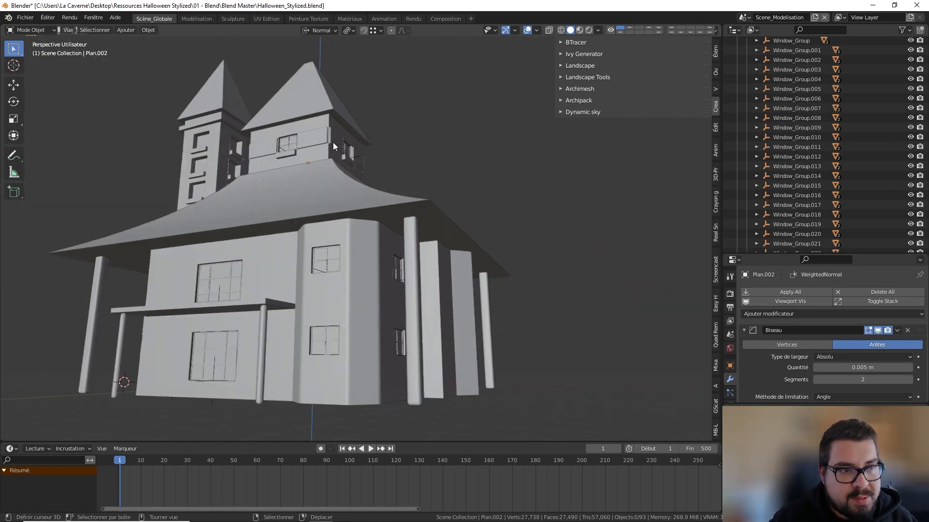
Collapse the Fenetres collection in the outliner and select the SM_Structure object.
scroll(787, 208, up, 5)
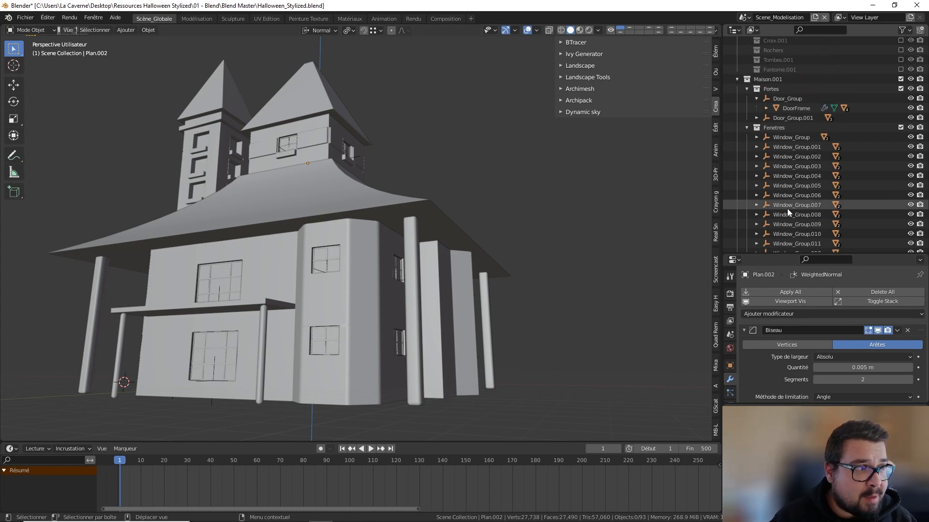
scroll(787, 208, up, 1)
click(746, 147)
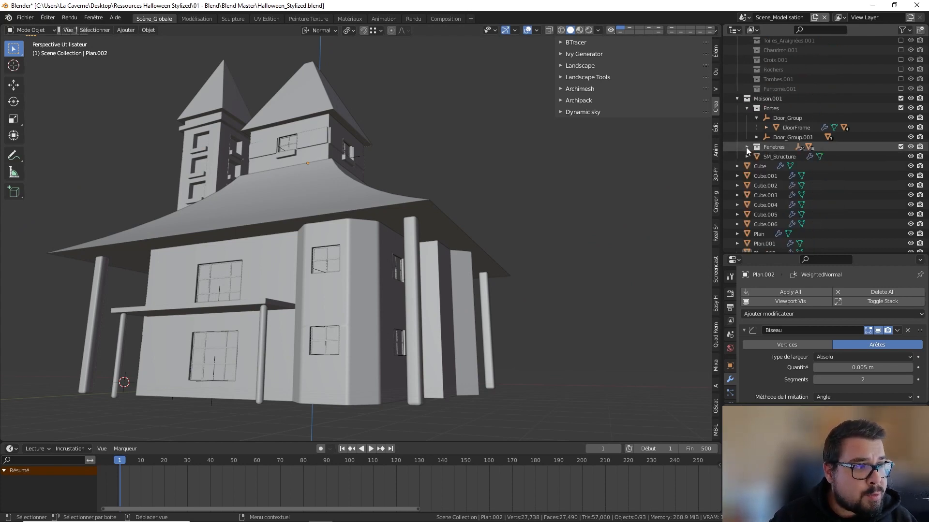
click(773, 158)
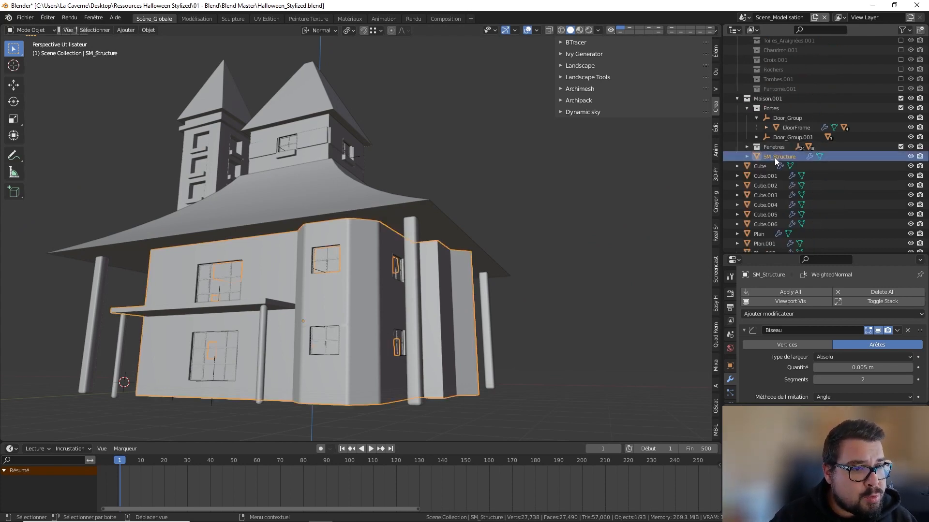
drag(774, 158, 774, 97)
Rename the side tower object Cube as Tour.
click(762, 167)
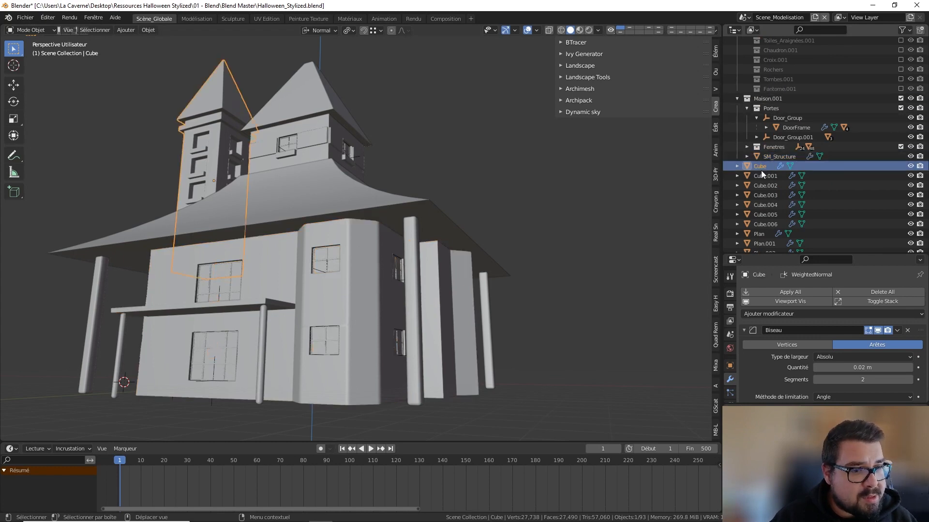
double_click(762, 170)
text(T)
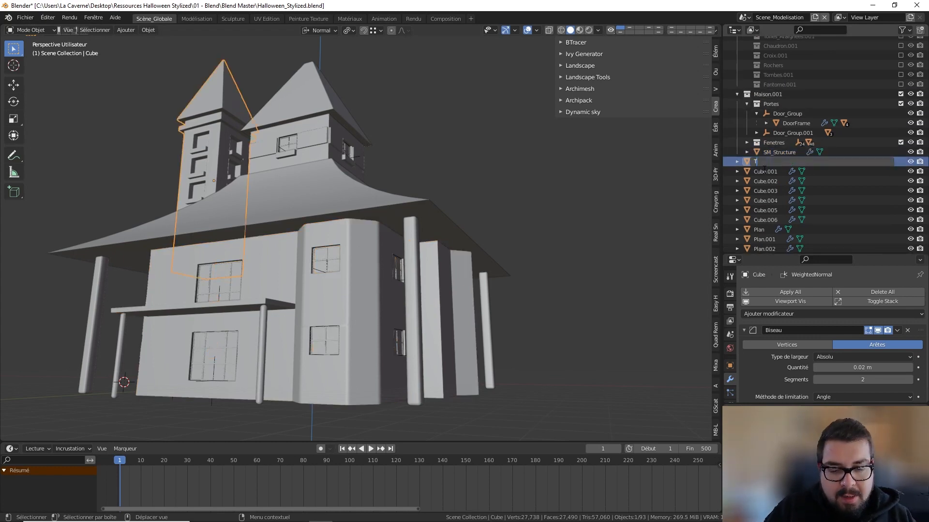
text(our)
key(Return)
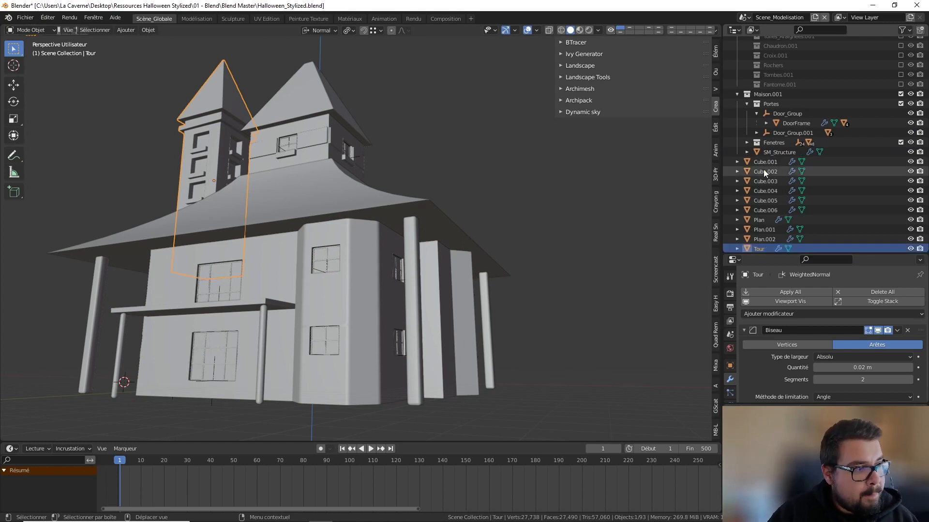
Rename the tall corner pillar Cube.001 as Poteau.
click(763, 164)
double_click(763, 163)
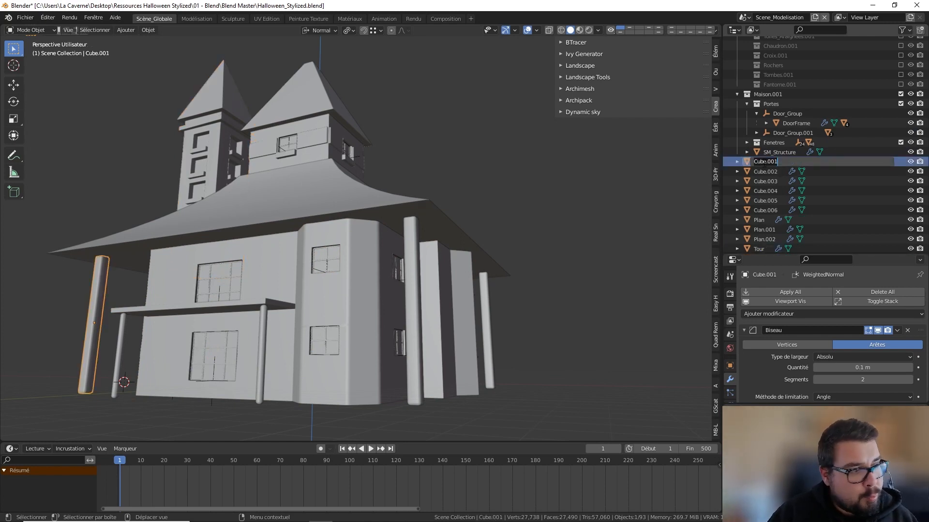
text(Poteau)
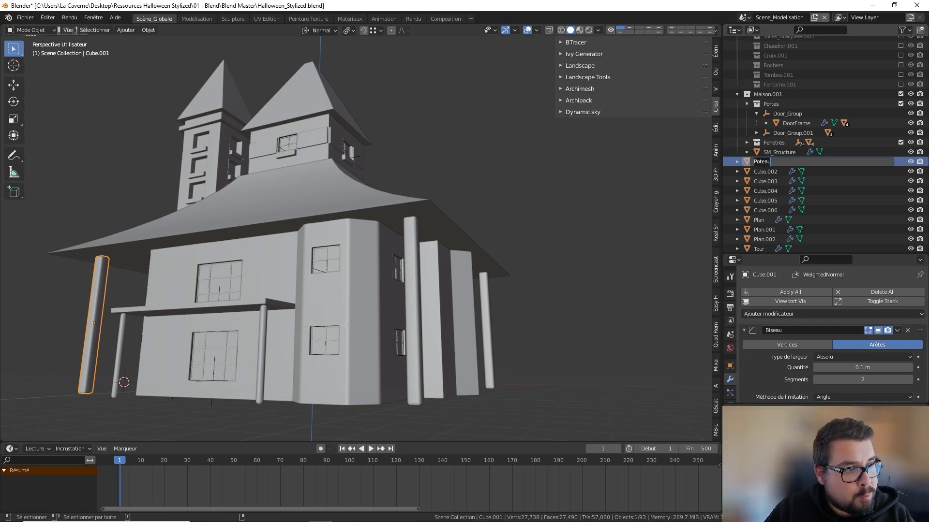
key(Return)
Select the other three tall corner pillars together with Poteau and join all four into the Poteau object.
click(763, 163)
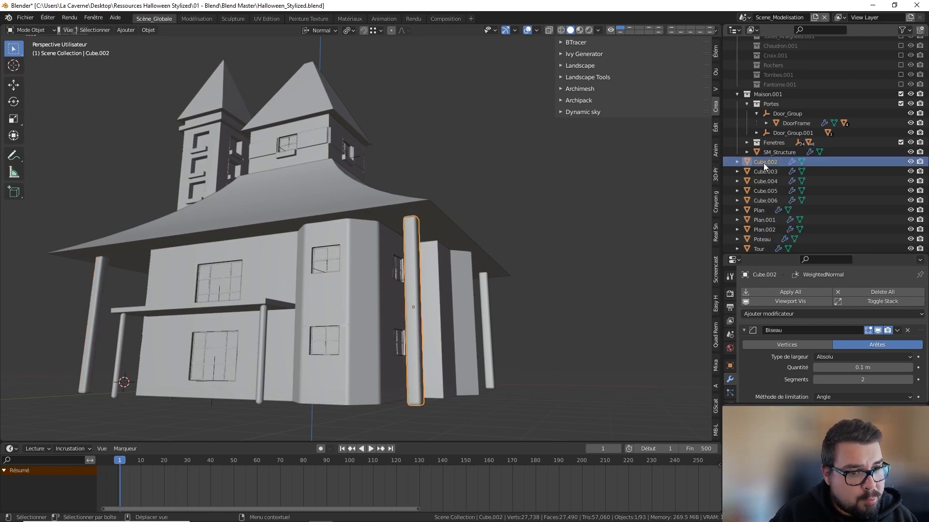
scroll(246, 315, down, 3)
middle_drag(307, 299, 347, 306)
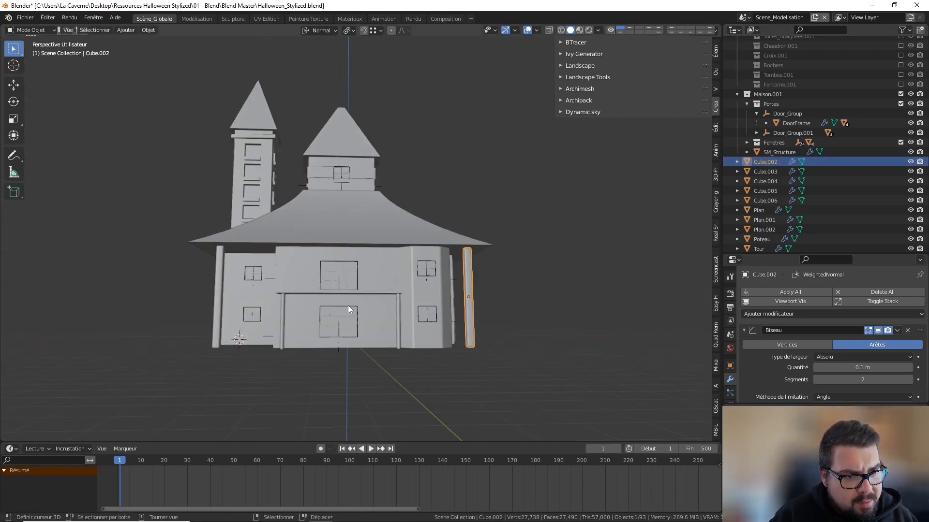
middle_drag(222, 291, 423, 303)
shift+click(374, 292)
shift+click(426, 304)
middle_drag(500, 304, 405, 309)
shift+click(425, 292)
key(ctrl+j)
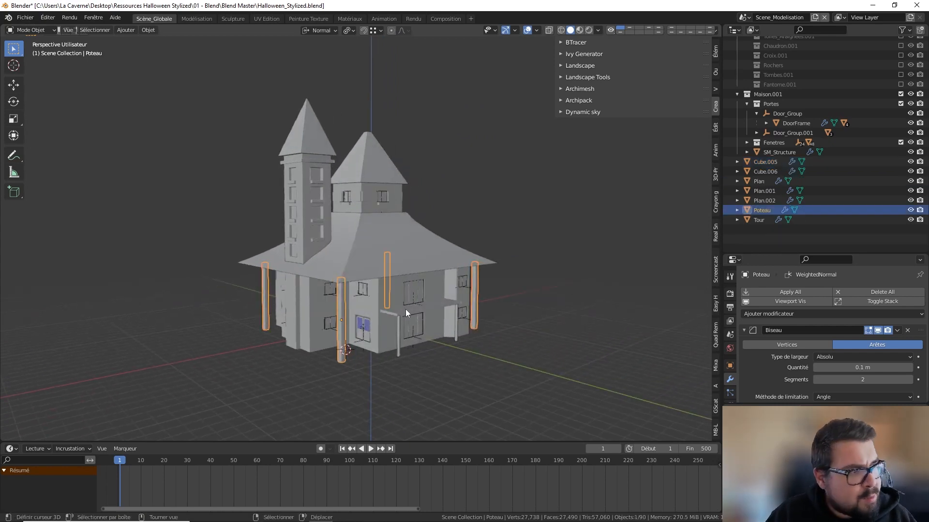
Identify the roof and central tower objects, and rename the large main roof object Plan as Toit.
scroll(766, 199, up, 2)
click(764, 226)
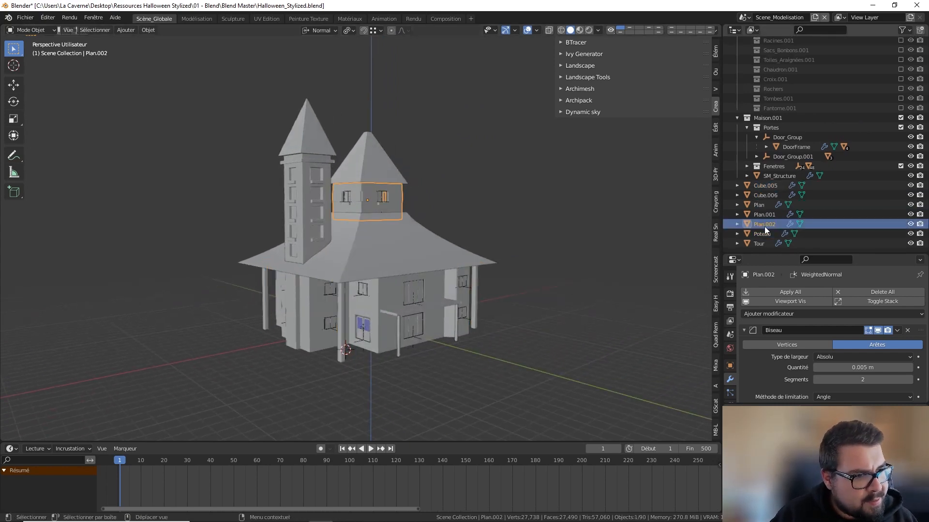
click(765, 216)
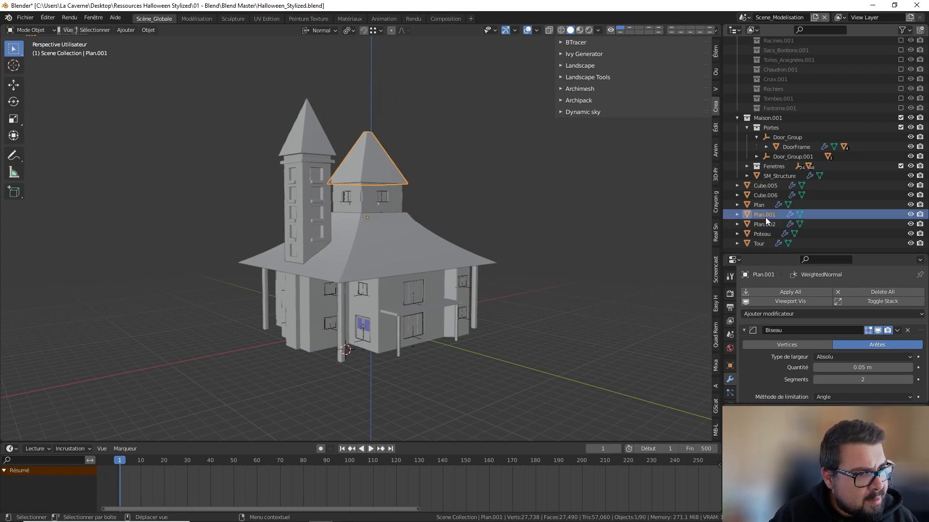
click(761, 207)
double_click(760, 206)
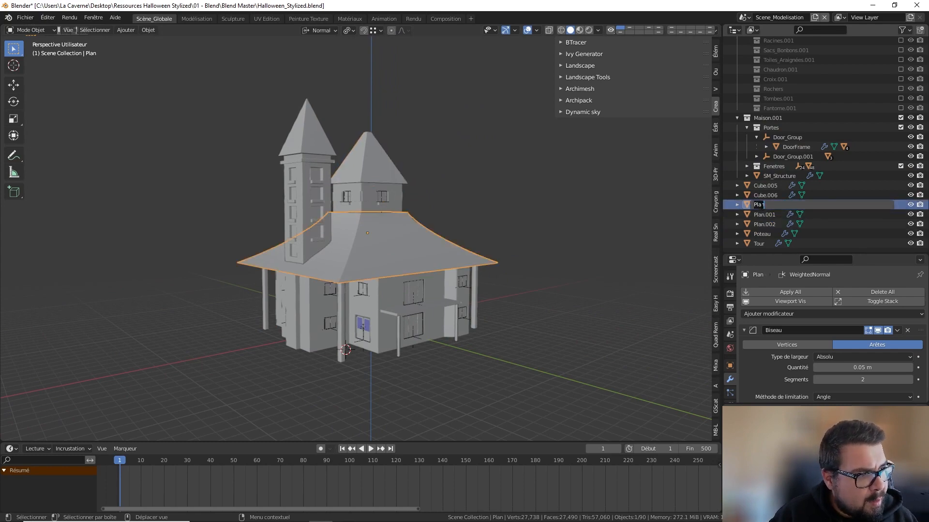
text(Toit)
key(Return)
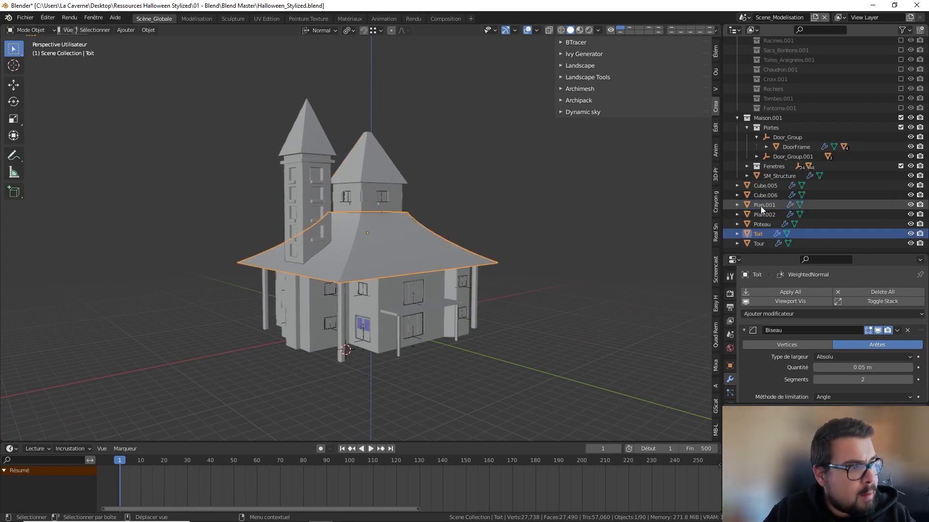
Rename the central tower's roof object Plan.001 as ToitCentre.
click(760, 206)
double_click(761, 206)
text(T)
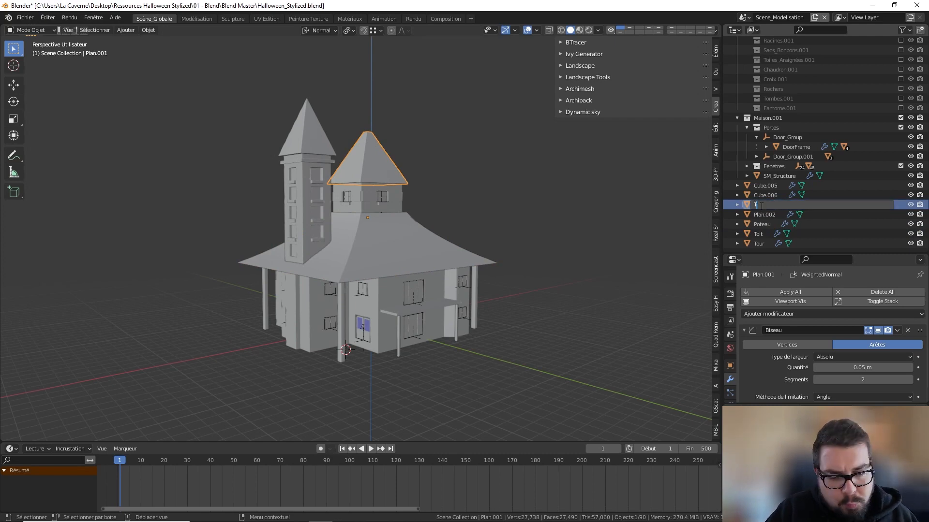
text(oit)
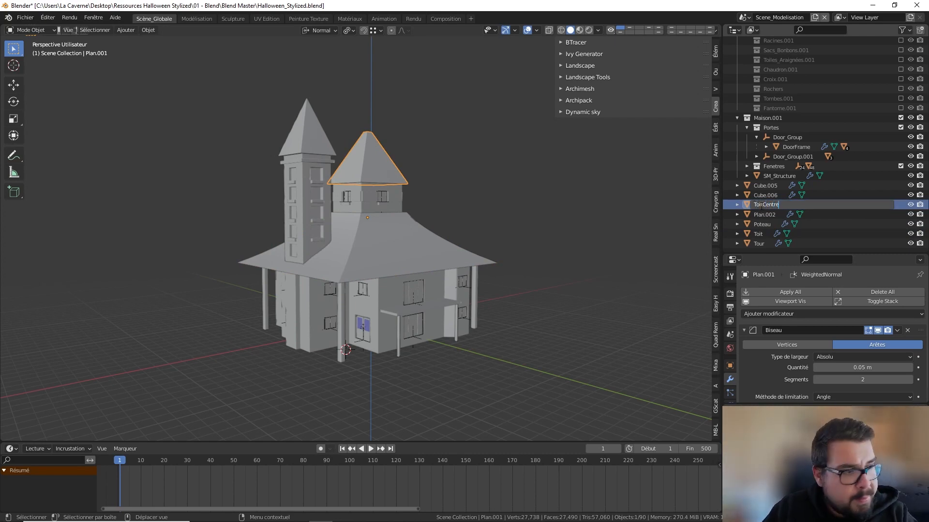
text(Centre)
key(Return)
Rename the central tower body object Plan.002 as TourCentre.
click(760, 205)
double_click(760, 204)
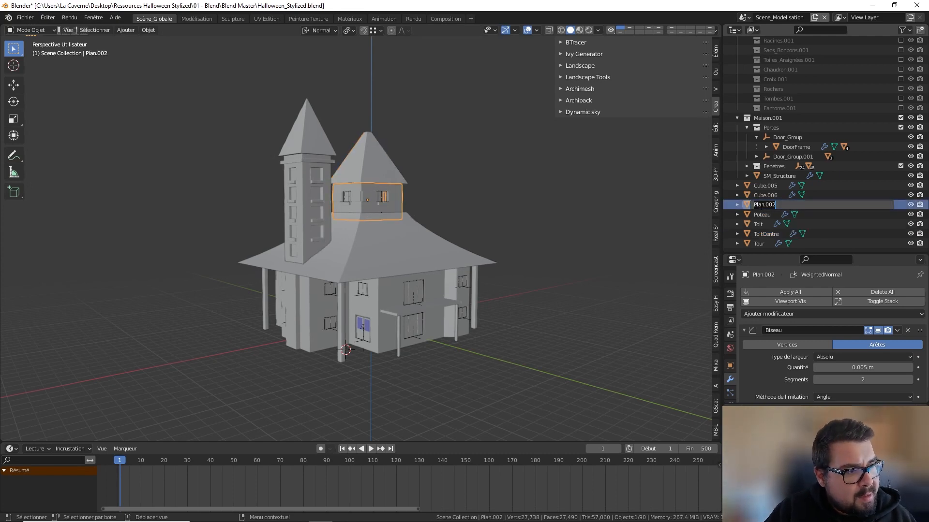
text(TourCentre)
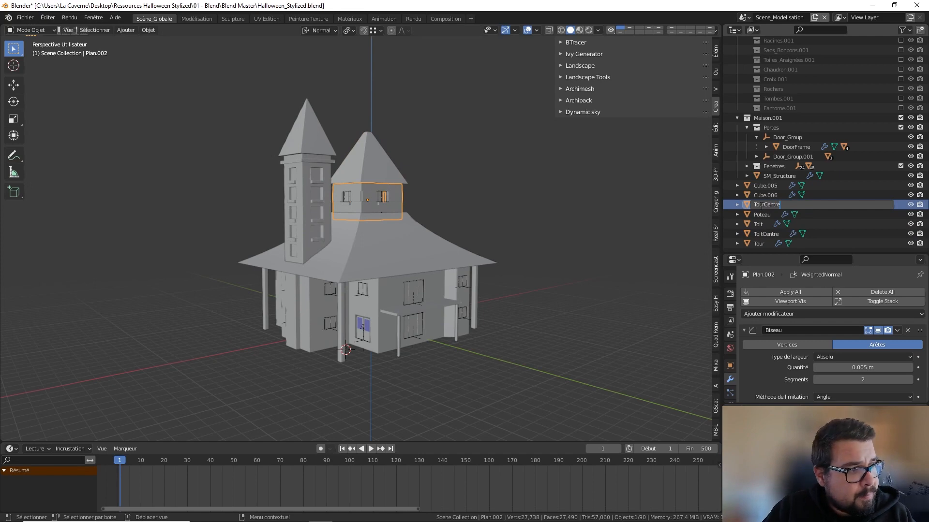
key(Return)
click(758, 189)
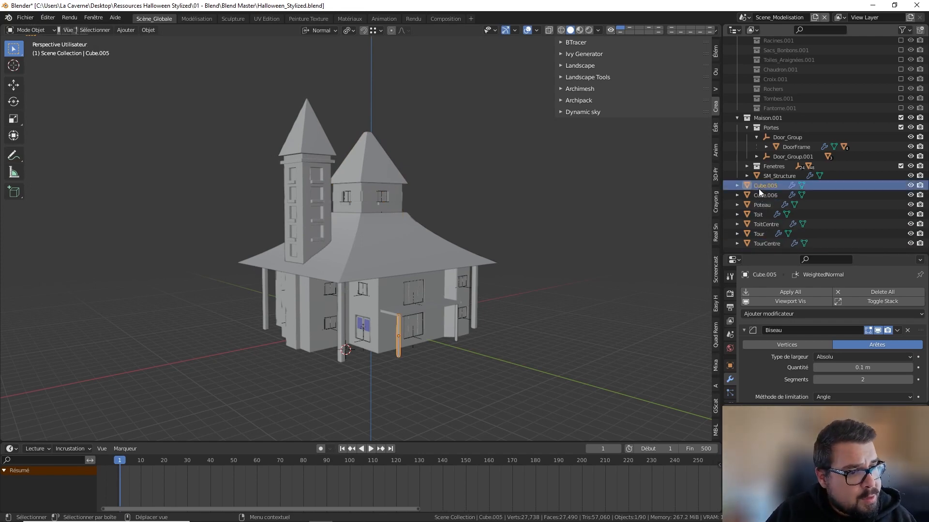
double_click(759, 189)
key(Escape)
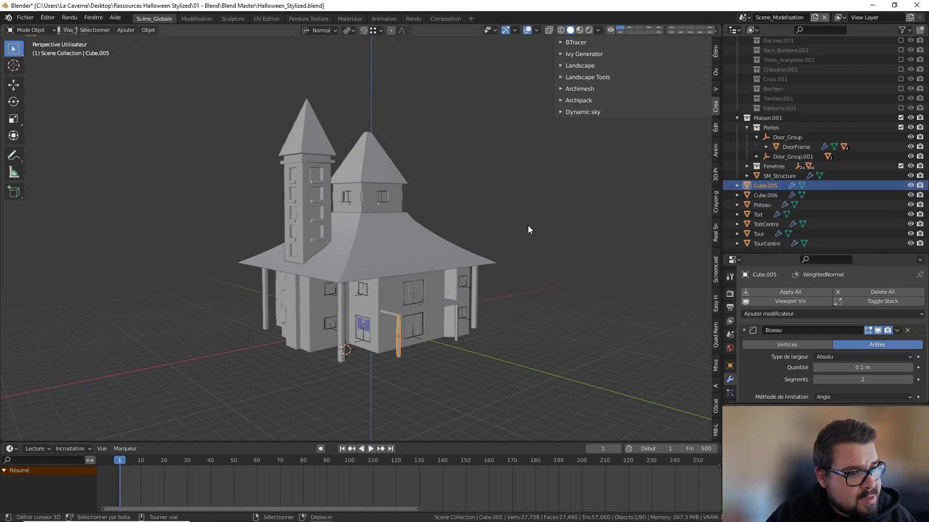
shift+click(456, 323)
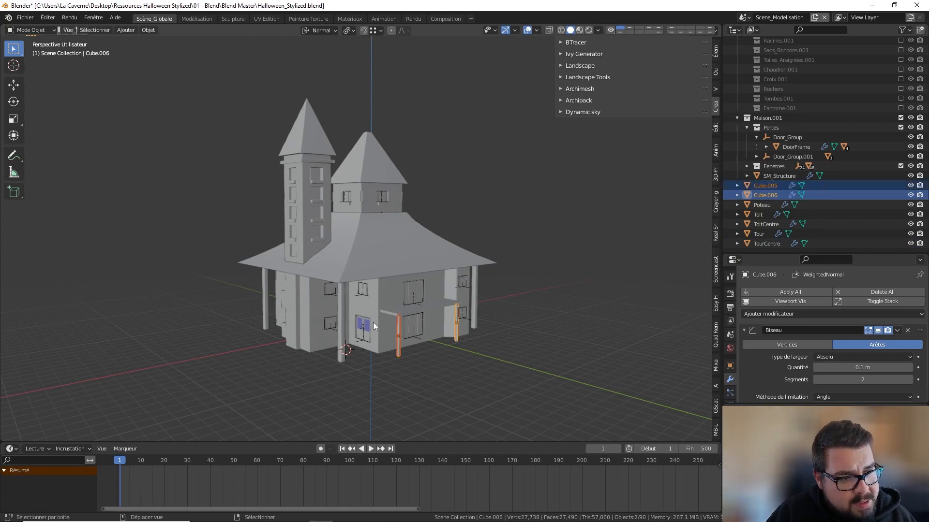
Set the bevel amount of the near porch post, Cube.005, to 0.02 m.
scroll(431, 294, up, 5)
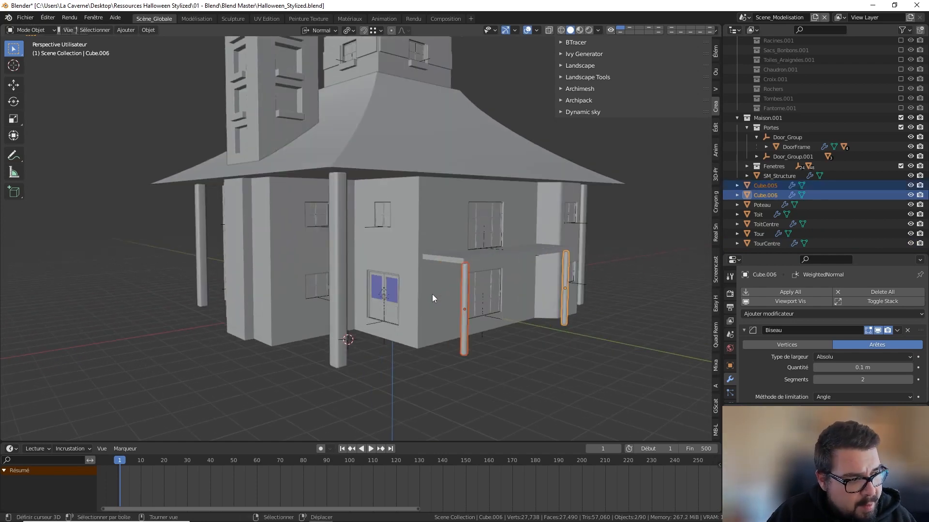
scroll(431, 295, up, 1)
shift+middle_drag(463, 307, 416, 281)
scroll(422, 263, up, 4)
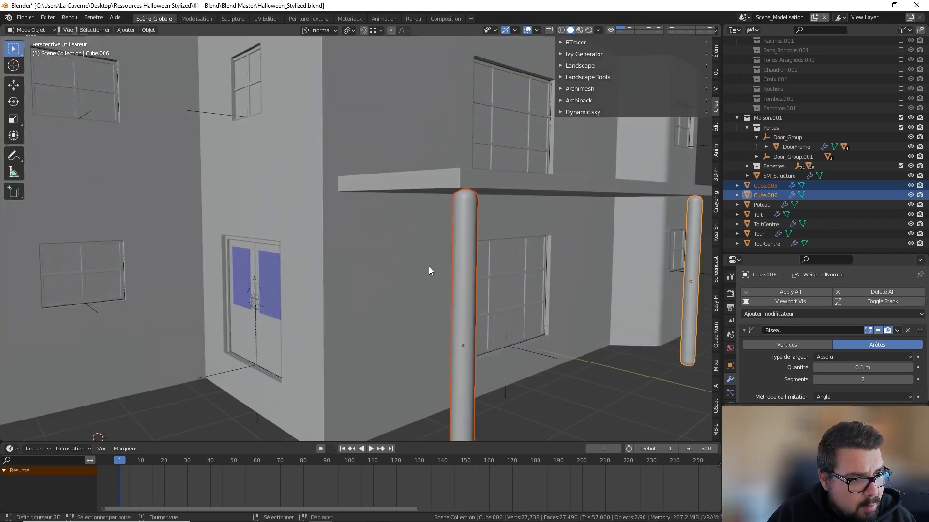
click(459, 263)
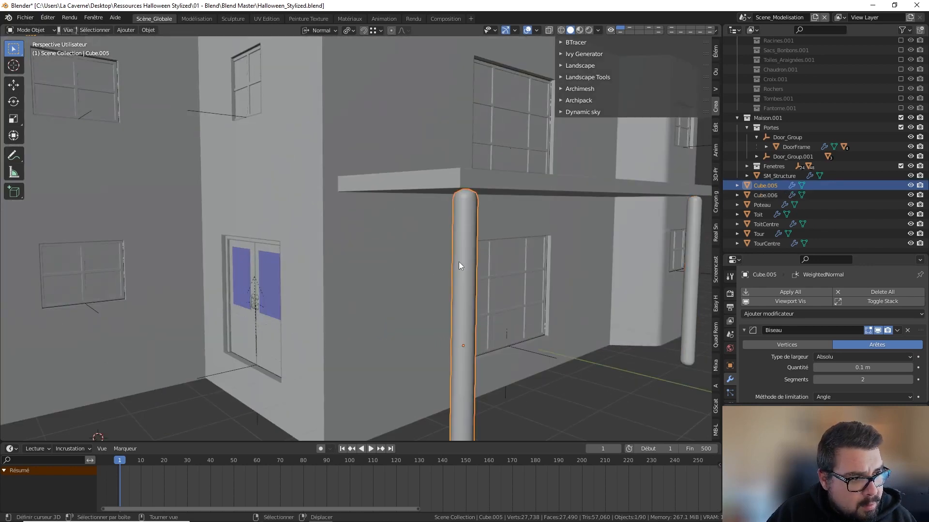
key(BackSpace)
key(BackSpace)
key(BackSpace)
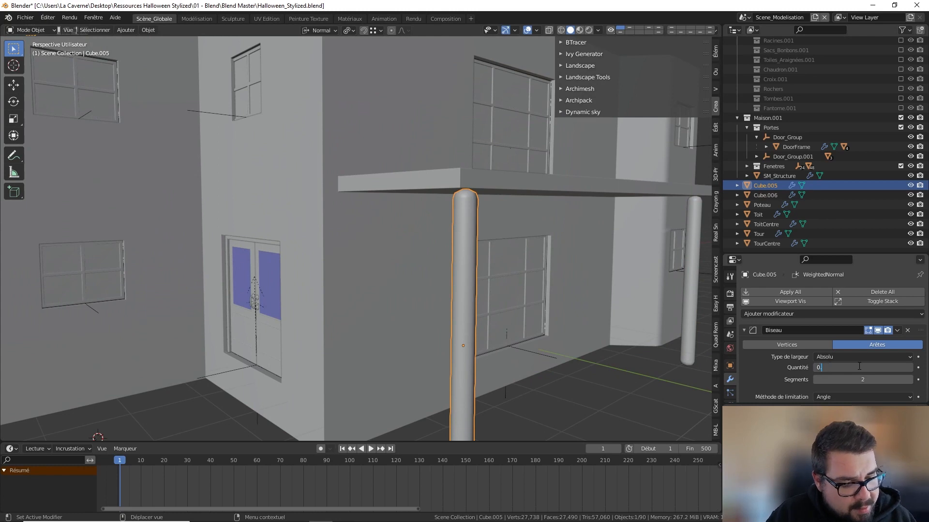
text(02)
key(Return)
Set the bevel amount of the far porch post, Cube.006, to 0.02 m.
shift+middle_drag(687, 319, 631, 283)
click(632, 283)
double_click(838, 369)
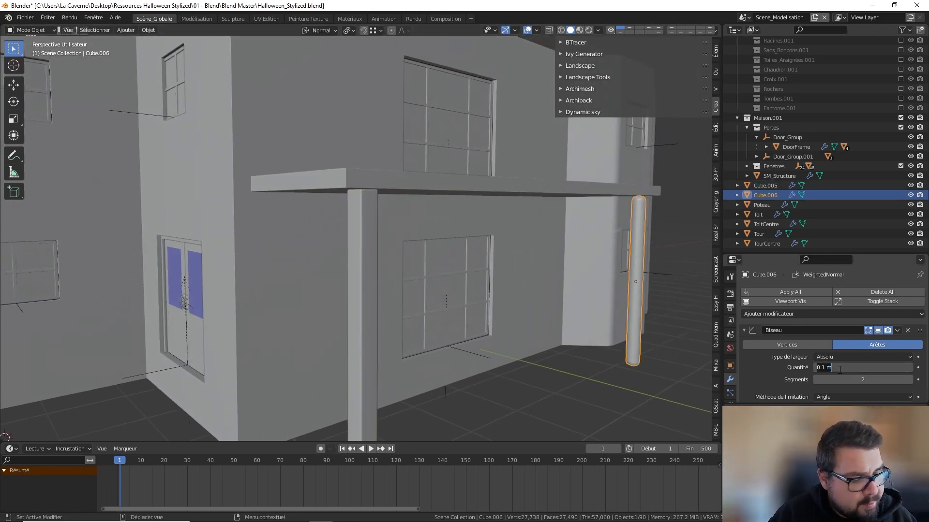
text(0.02)
key(Return)
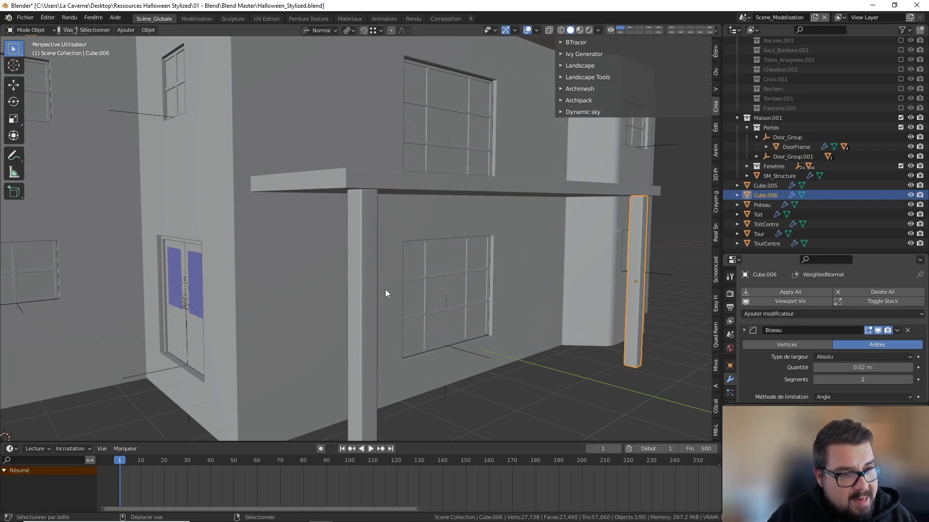
Join the two porch posts into one object and rename it Petites_Poutres.
shift+click(367, 294)
key(ctrl+j)
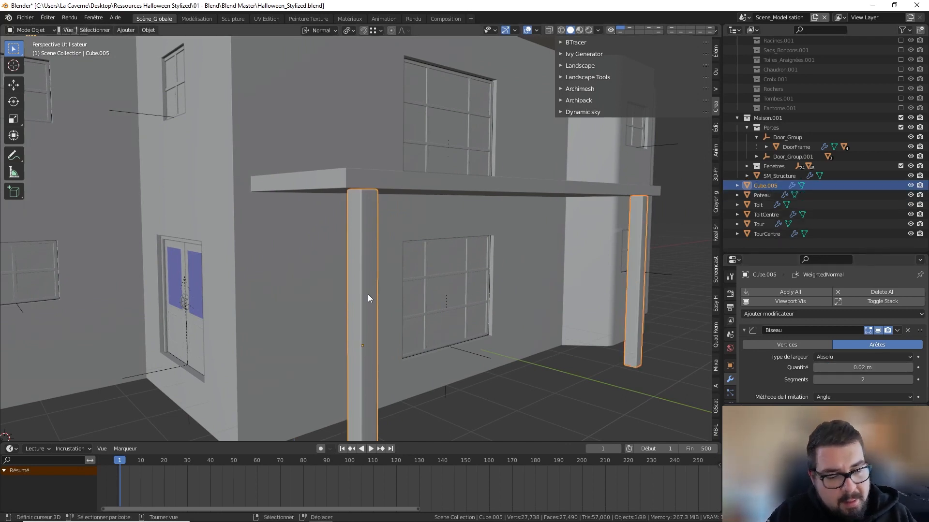
scroll(774, 193, up, 1)
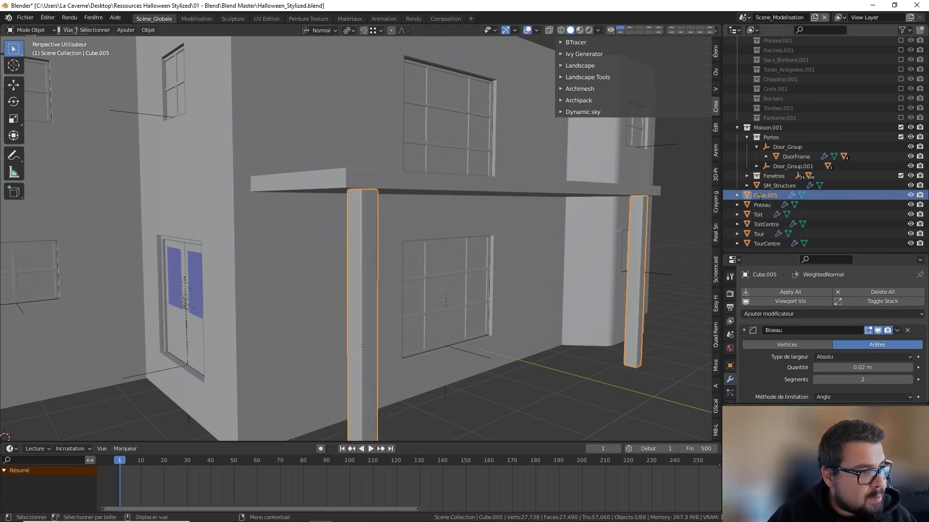
double_click(764, 195)
text(Petites)
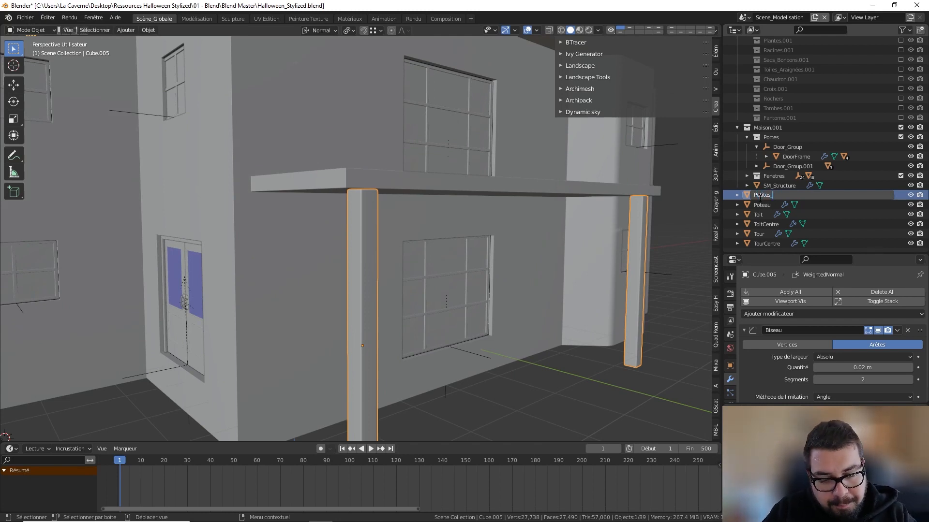
text(_Poutres)
key(Return)
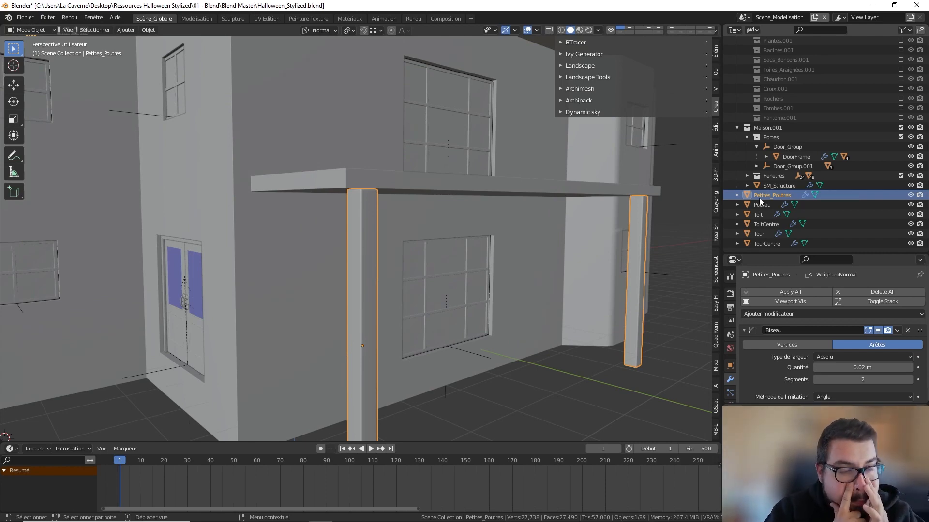
Deselect everything and examine the whole house from the porch side, from above and around the side tower.
scroll(433, 315, down, 4)
scroll(434, 314, up, 1)
mouse_move(386, 314)
middle_down()
mouse_move(362, 312)
mouse_move(380, 318)
middle_up()
key(a)
click(370, 274)
scroll(436, 293, down, 3)
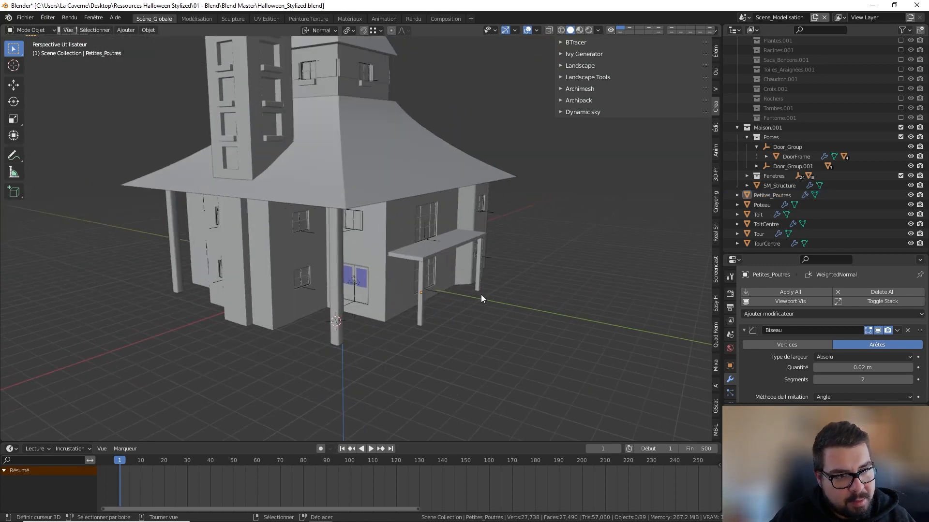
mouse_move(481, 295)
middle_down()
mouse_move(525, 255)
mouse_move(399, 301)
mouse_move(368, 301)
mouse_move(486, 292)
middle_up()
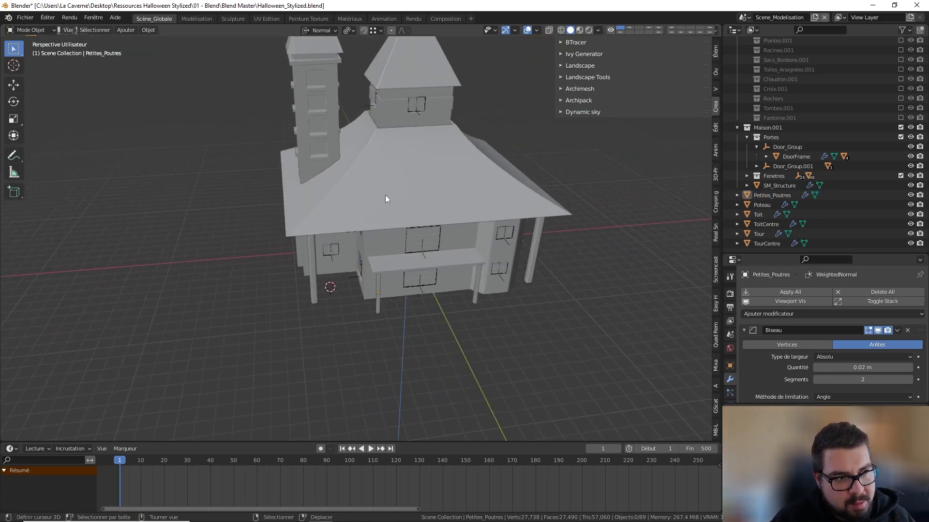
middle_drag(386, 199, 389, 224)
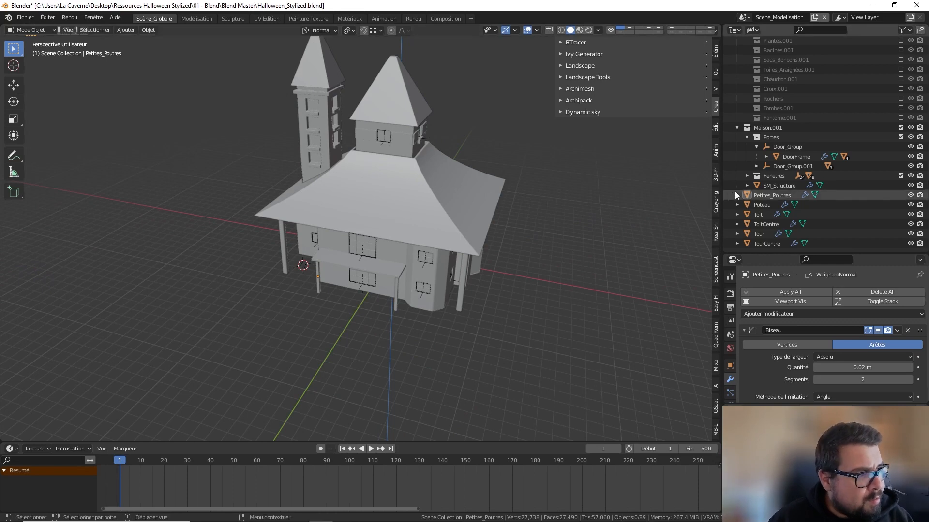
scroll(469, 226, down, 4)
middle_drag(467, 224, 491, 190)
scroll(440, 213, up, 4)
middle_drag(440, 213, 509, 211)
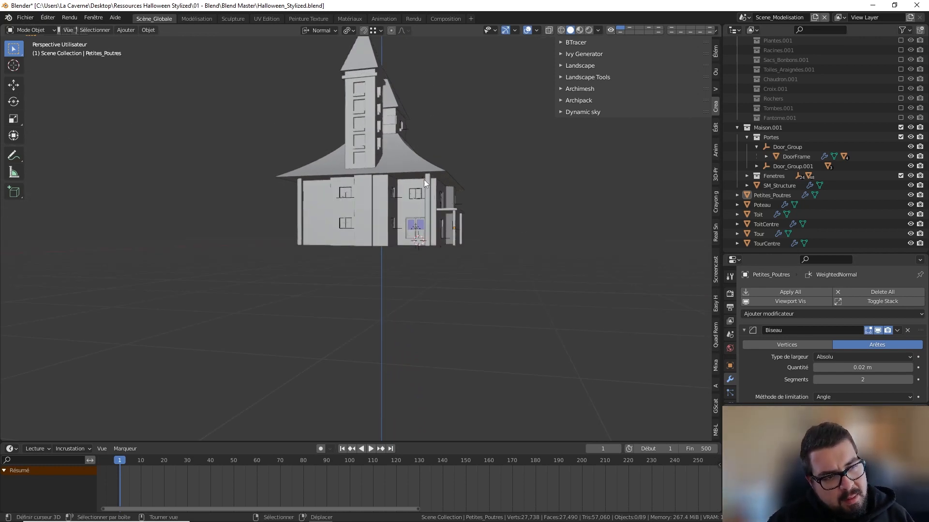
middle_drag(422, 181, 117, 185)
middle_drag(370, 197, 394, 211)
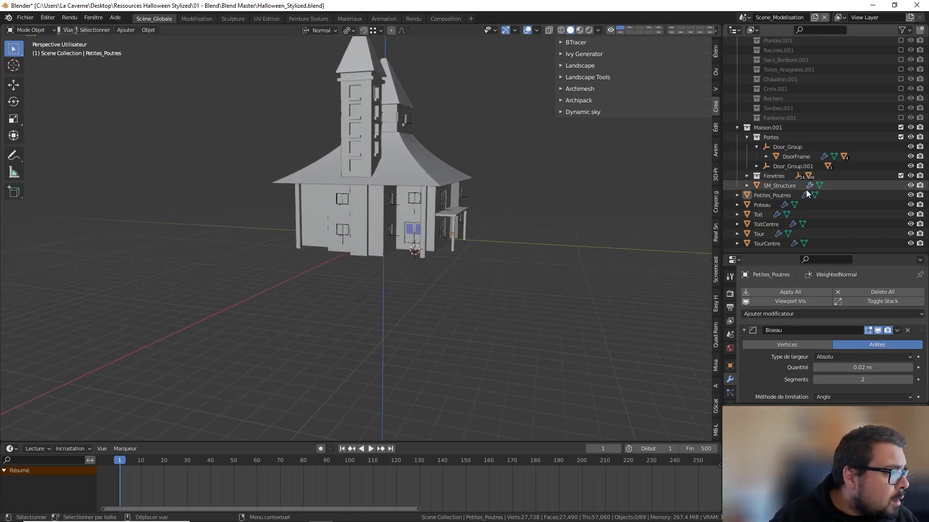
Move the six loose objects, Petites_Poutres through TourCentre, into the Maison.001 collection.
click(774, 196)
shift+click(765, 243)
drag(767, 198, 781, 123)
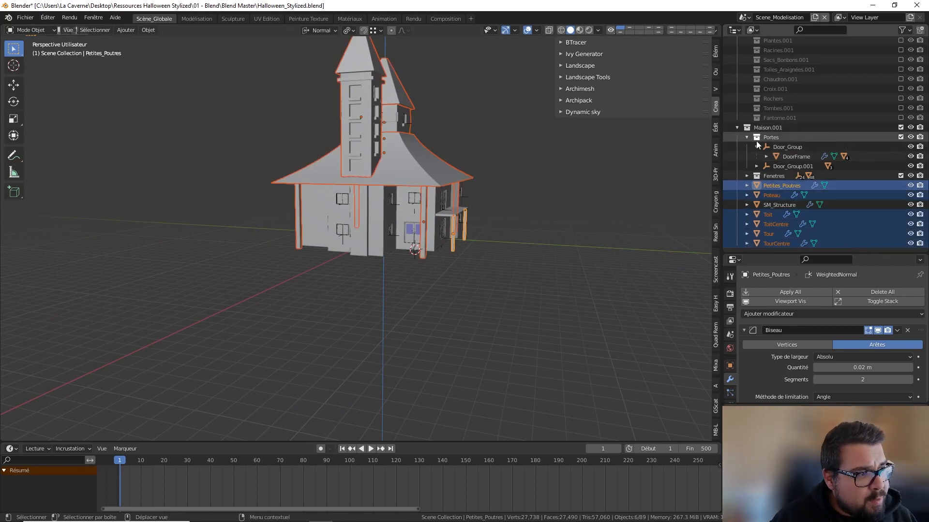
Exclude the Portes and Fenetres collections from the view layer and select only Petites_Poutres.
click(900, 137)
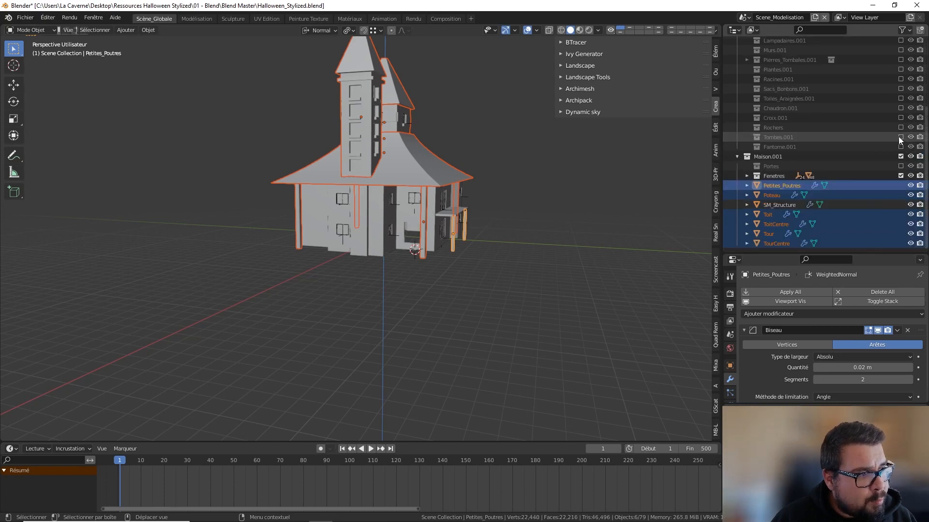
click(900, 177)
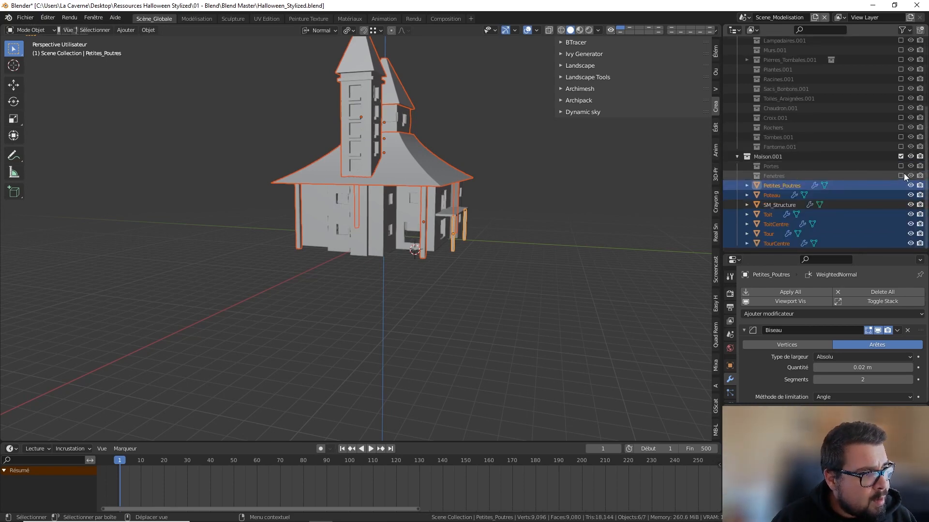
click(779, 185)
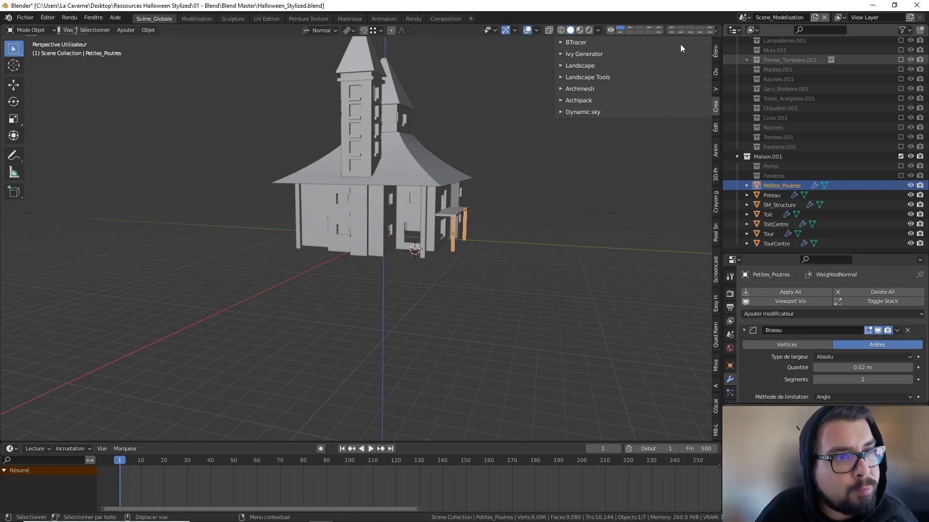
Switch the transform orientation to Global and view the house without its doors and windows.
click(322, 30)
click(304, 62)
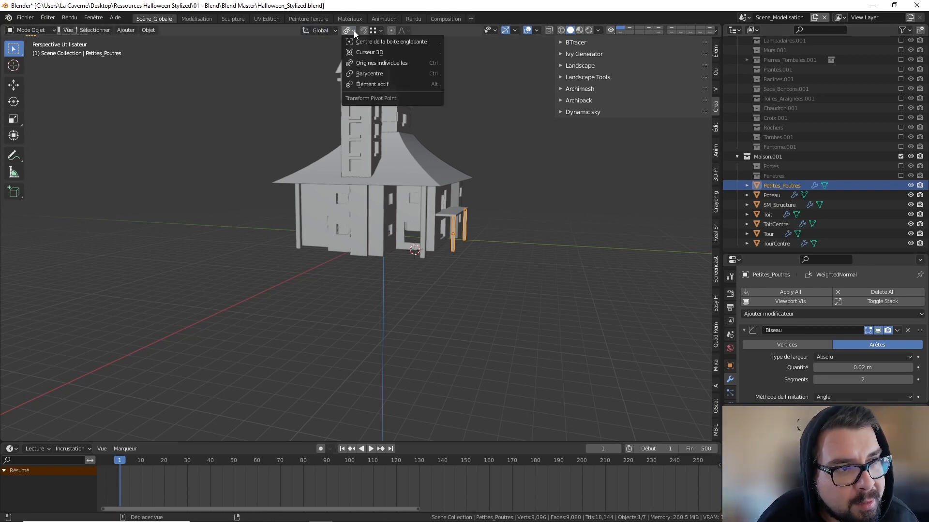
middle_drag(505, 174, 543, 168)
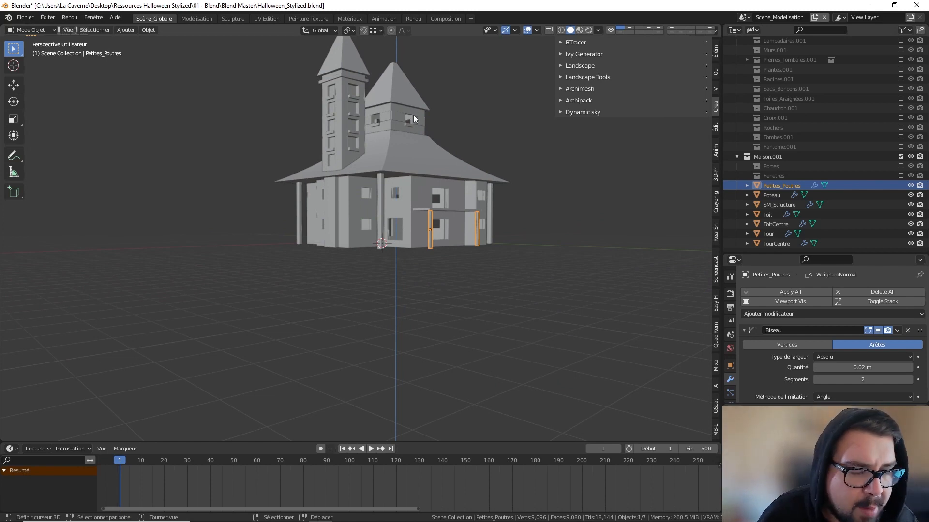
middle_drag(436, 147, 462, 155)
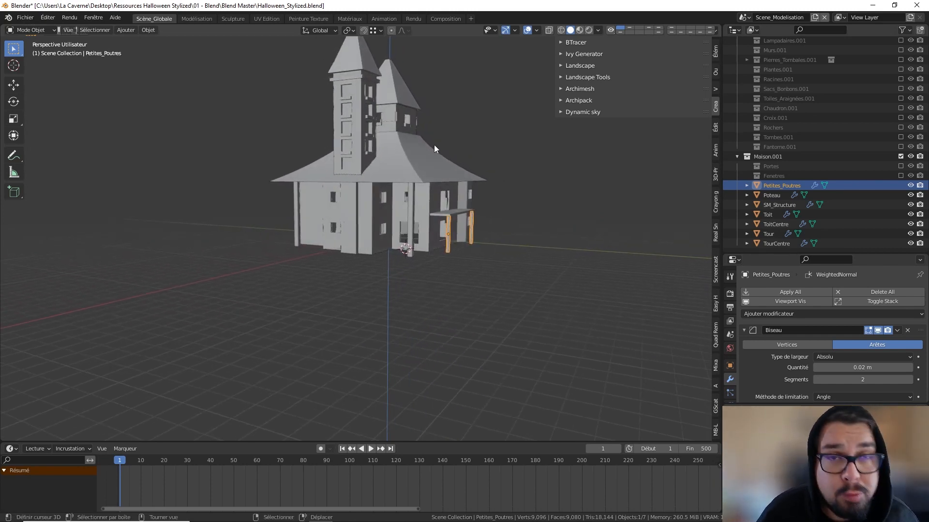